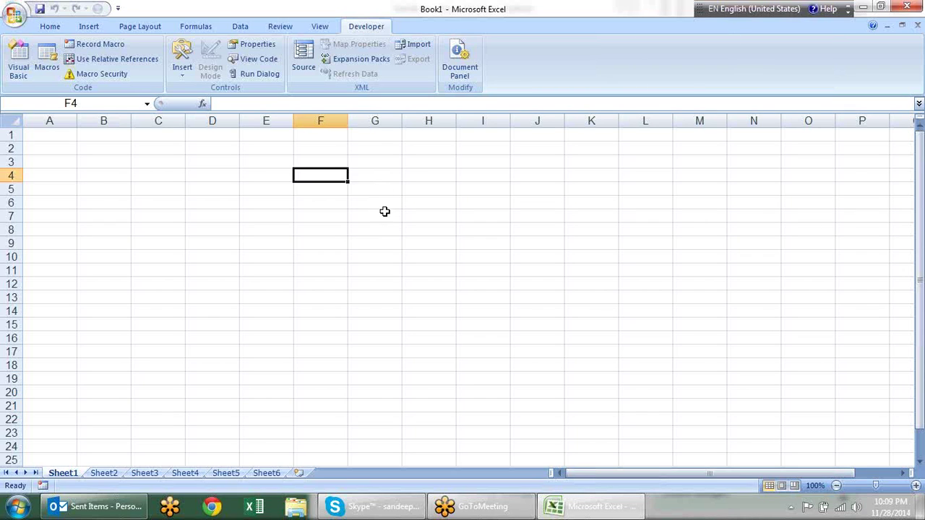
# Turn on the Developer tab in Excel Options and browse the Form Controls gallery.
pyautogui.click(184, 65)
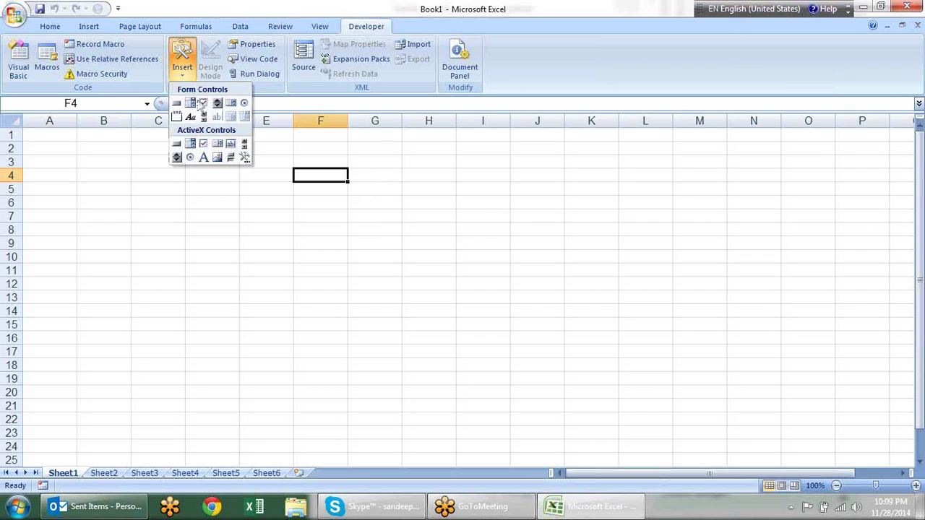
pyautogui.click(360, 26)
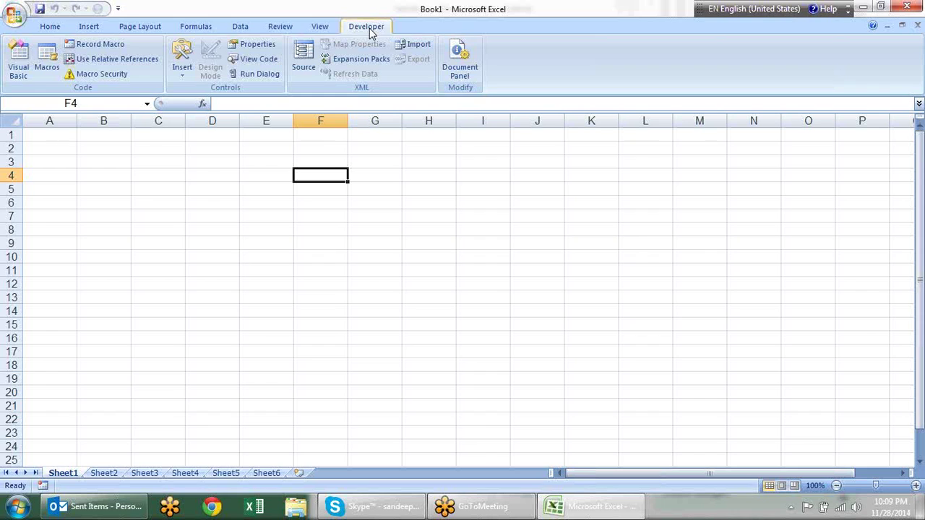
pyautogui.click(16, 15)
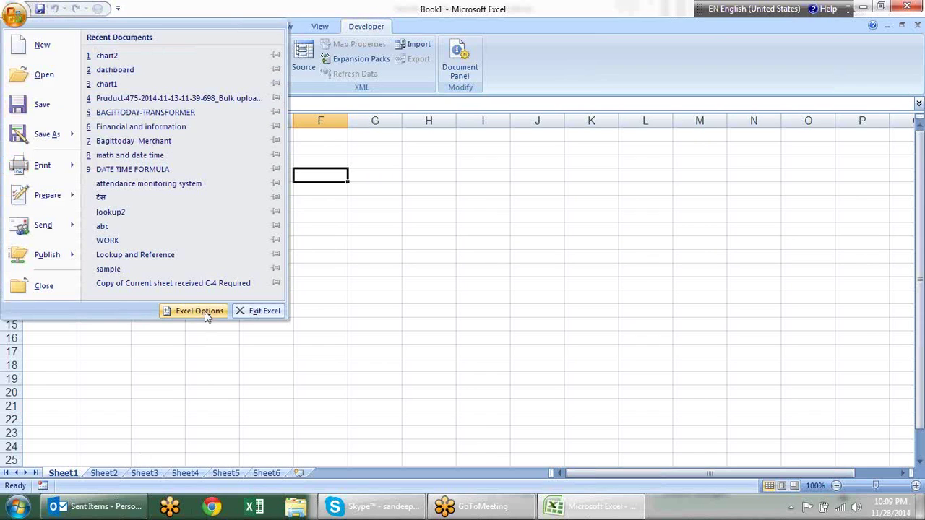
pyautogui.click(204, 312)
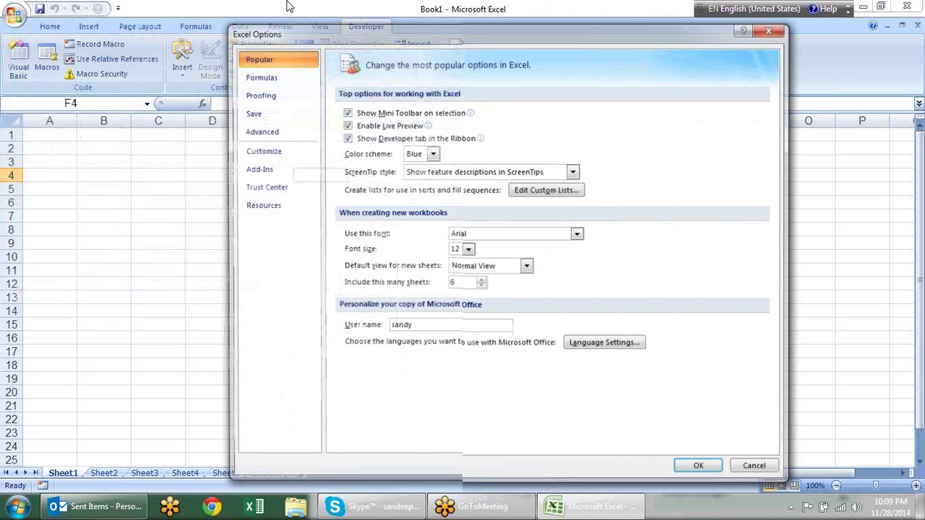
pyautogui.click(397, 138)
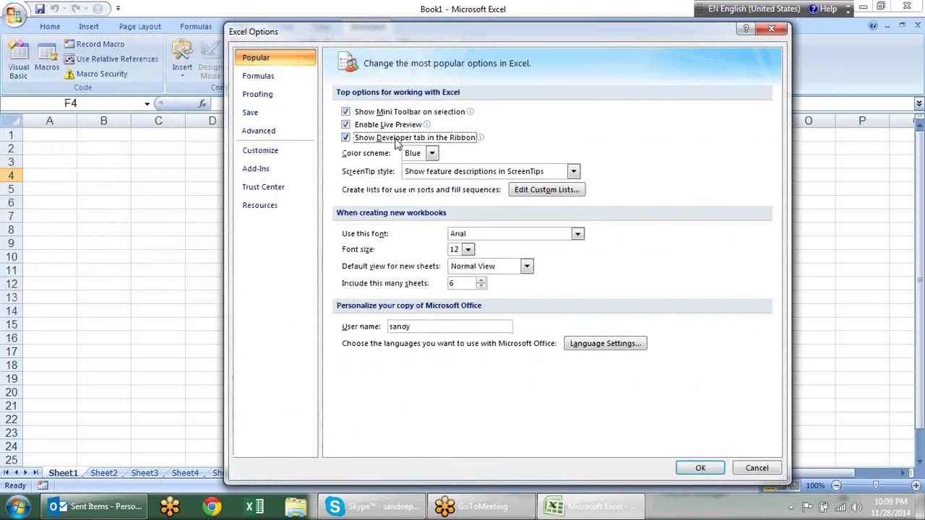
pyautogui.click(700, 467)
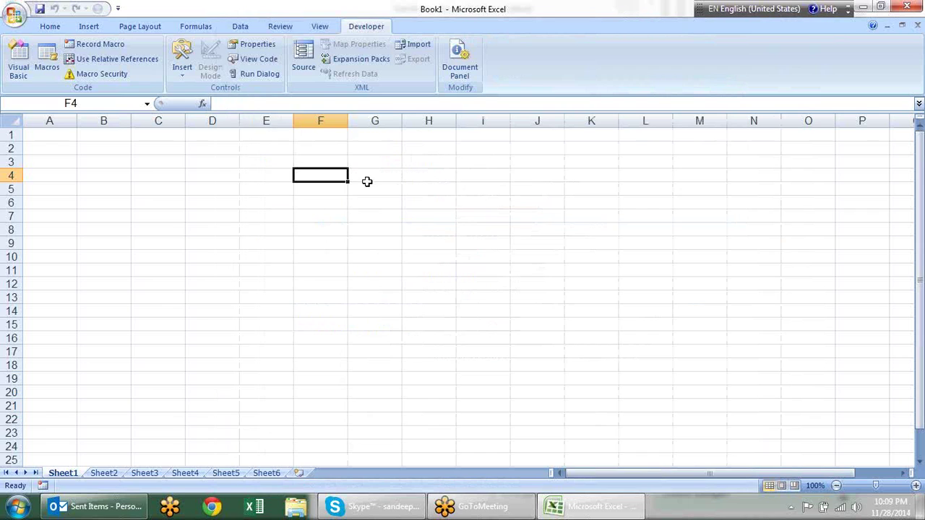
pyautogui.click(185, 75)
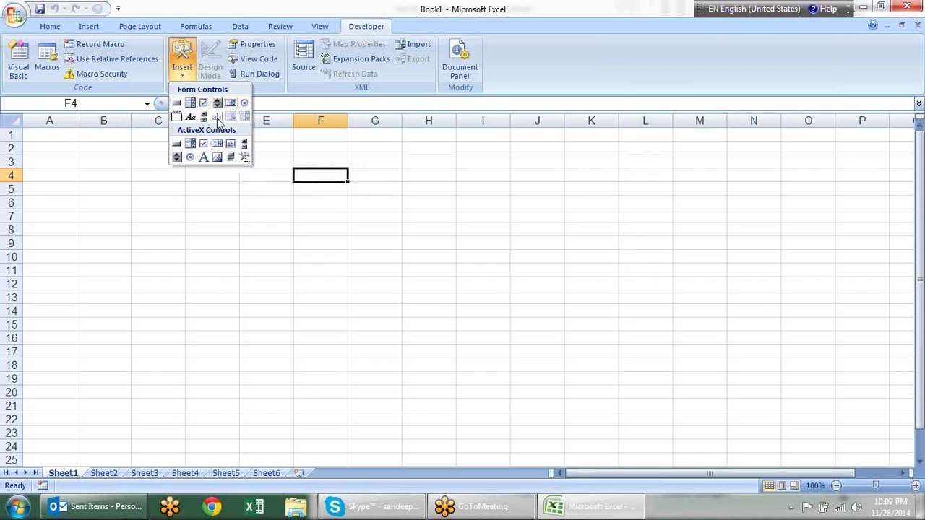
pyautogui.click(247, 225)
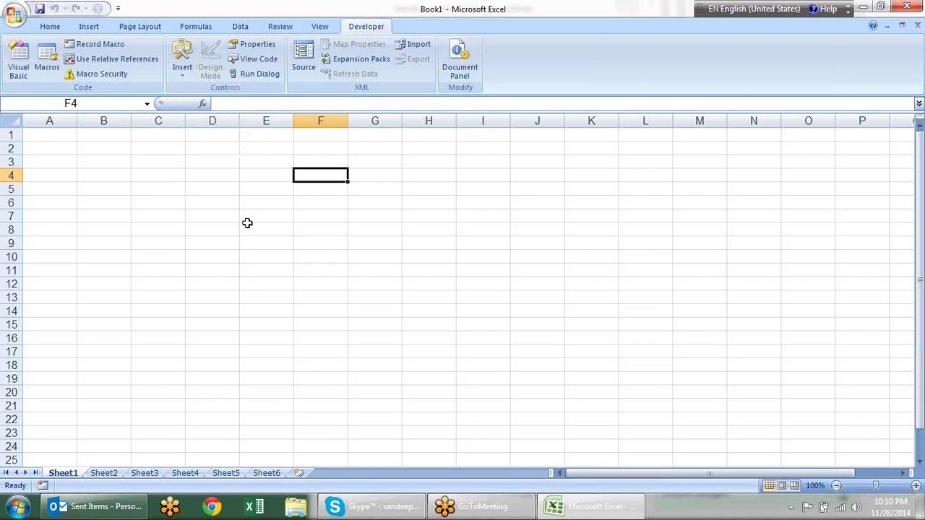
# Enter the 'Name' header in A2 and the first name in A3, then fill the names down to A6.
pyautogui.click(63, 147)
pyautogui.write('Name')
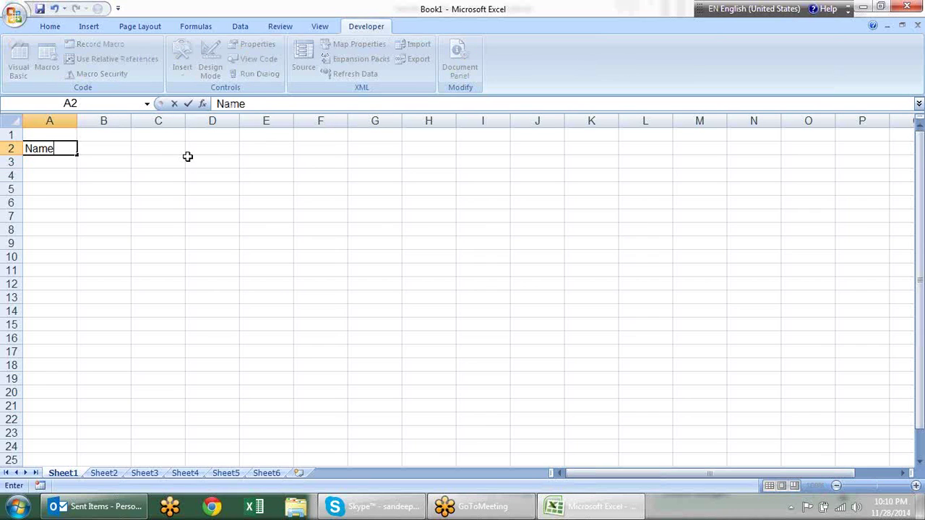
pyautogui.press('Return')
pyautogui.write('Sandeep')
pyautogui.press('Return')
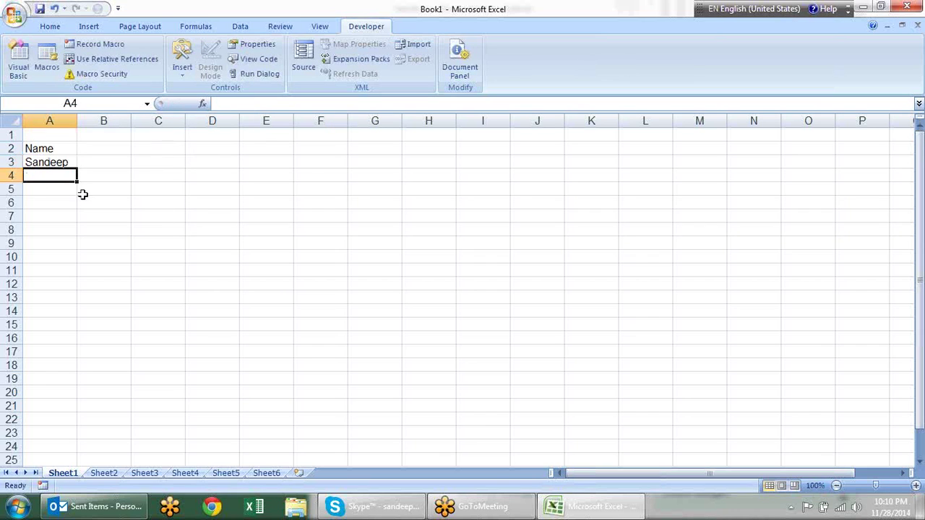
pyautogui.click(43, 151)
pyautogui.click(68, 164)
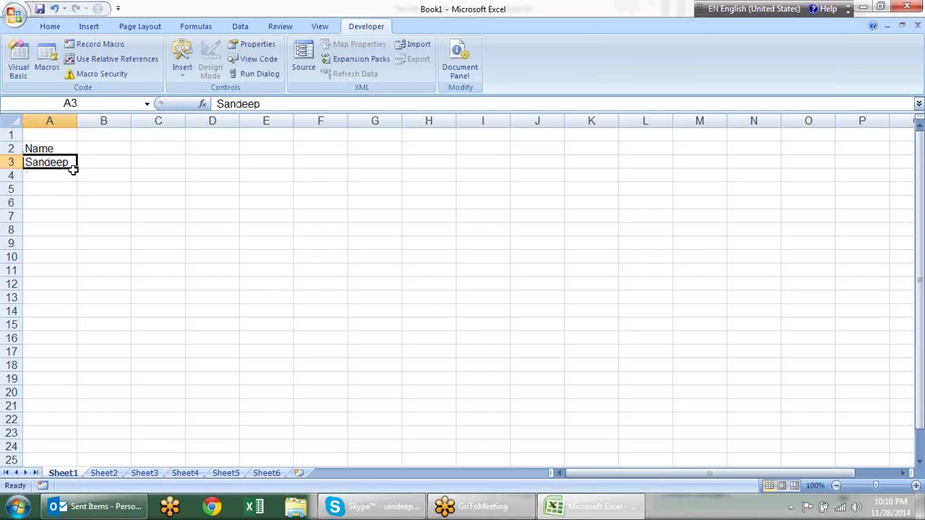
pyautogui.moveTo(78, 168)
pyautogui.mouseDown()
pyautogui.moveTo(73, 227)
pyautogui.moveTo(73, 214)
pyautogui.mouseUp()
pyautogui.click(269, 245)
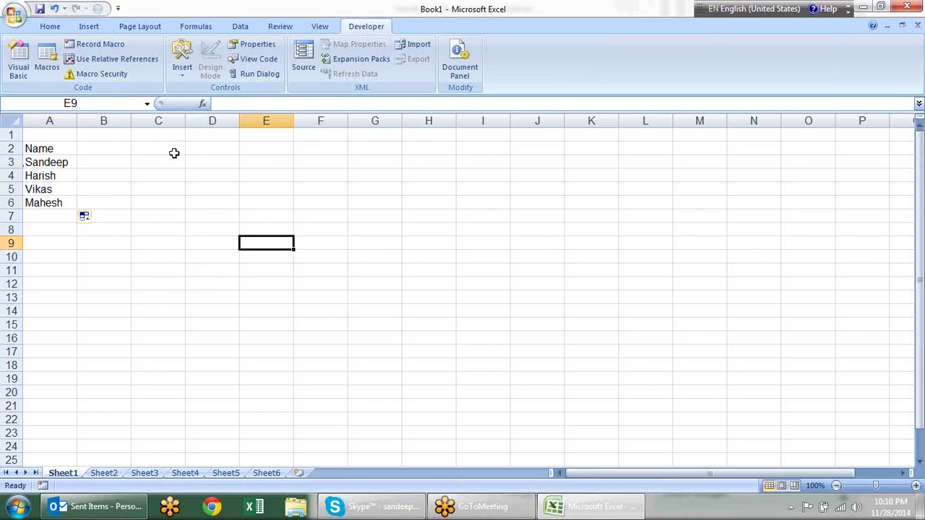
pyautogui.click(207, 158)
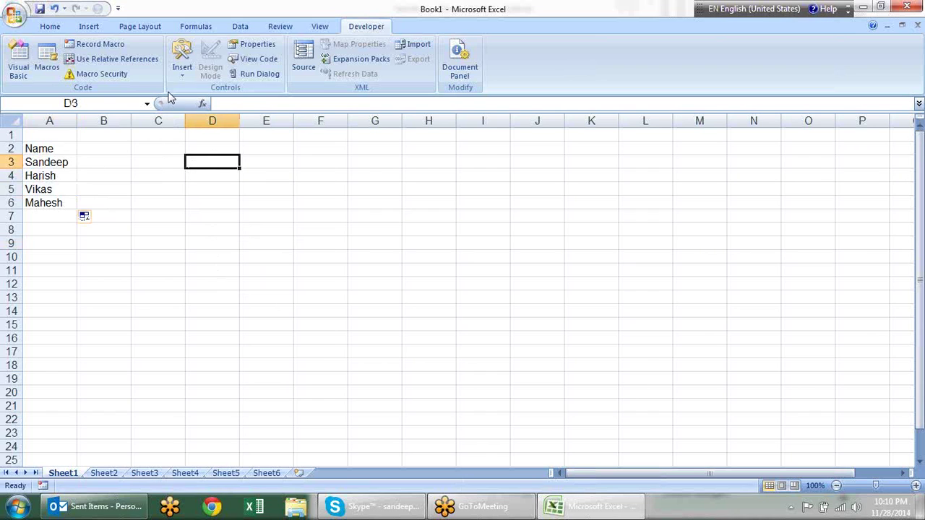
pyautogui.click(182, 61)
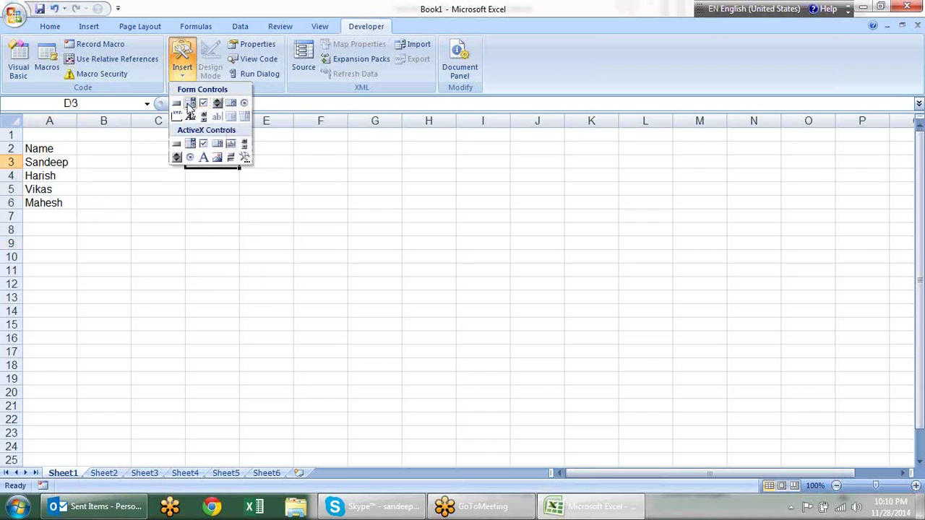
# Draw a Form Controls combo box and position it over D3:F4.
pyautogui.click(191, 103)
pyautogui.moveTo(218, 149); pyautogui.dragTo(347, 175)
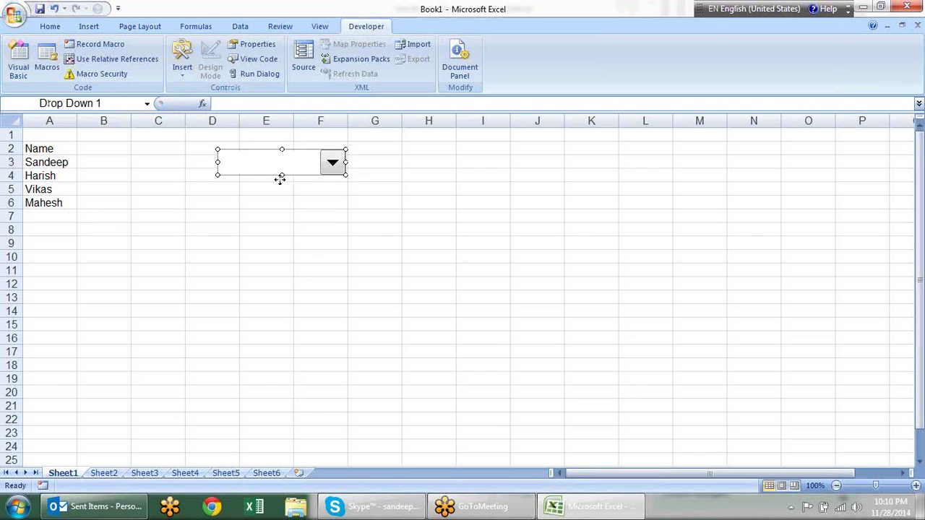
pyautogui.moveTo(287, 174); pyautogui.dragTo(272, 192)
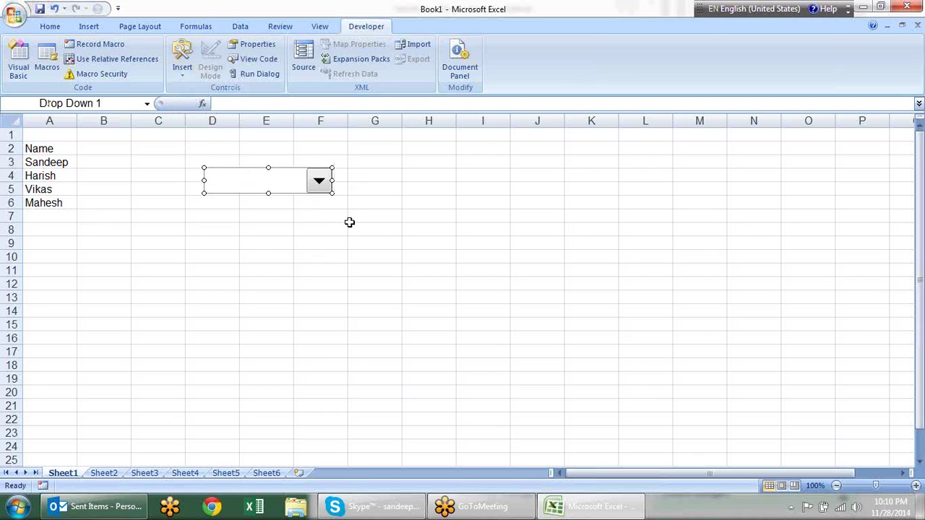
# In Format Control, set the input range to $A$3:$A$6 and the cell link to $A$9.
pyautogui.rightClick(300, 181)
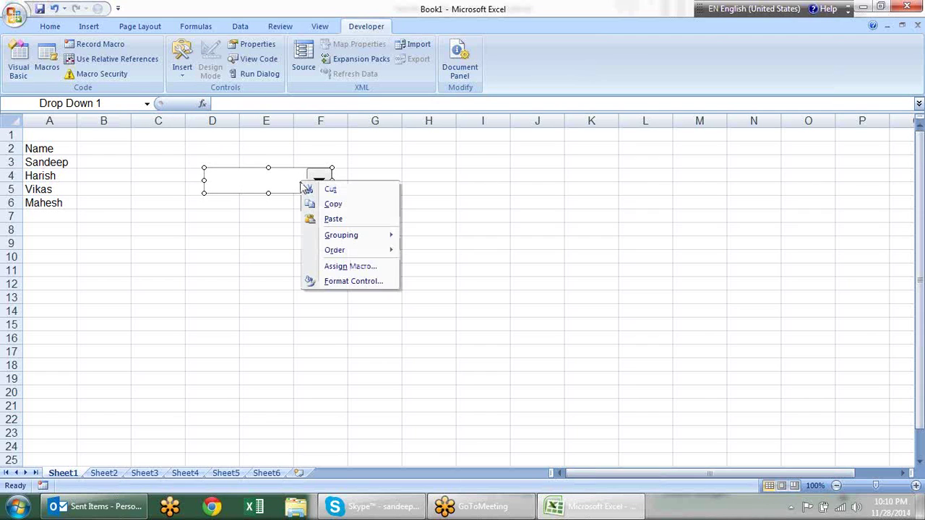
pyautogui.click(367, 284)
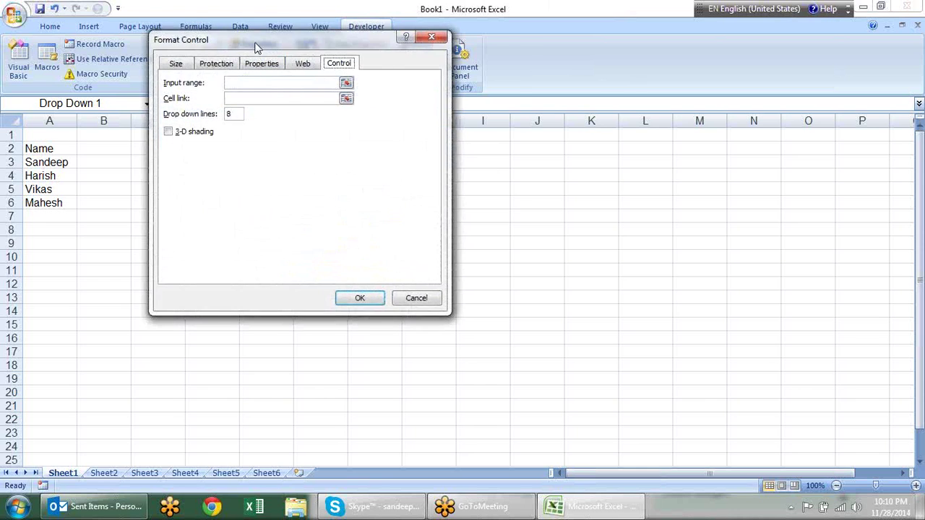
pyautogui.moveTo(257, 47); pyautogui.dragTo(422, 115)
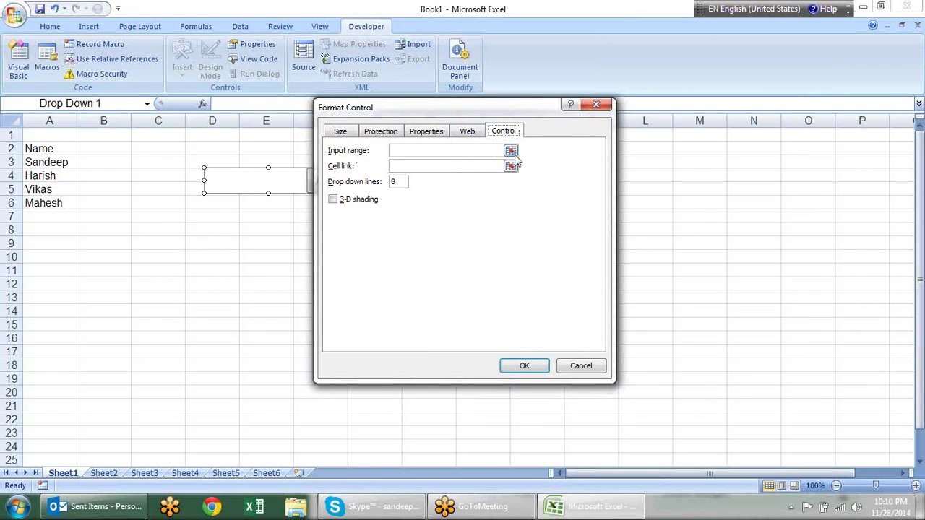
pyautogui.click(511, 152)
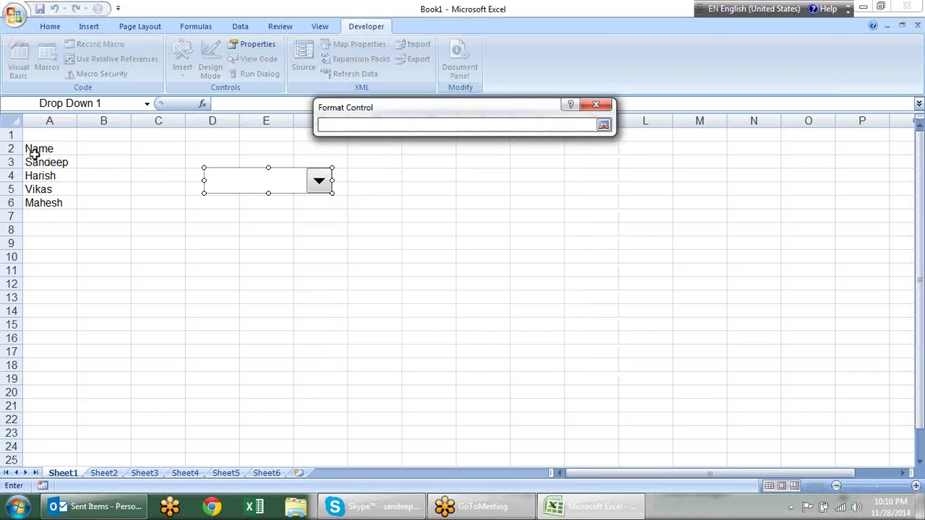
pyautogui.moveTo(46, 157); pyautogui.dragTo(41, 202)
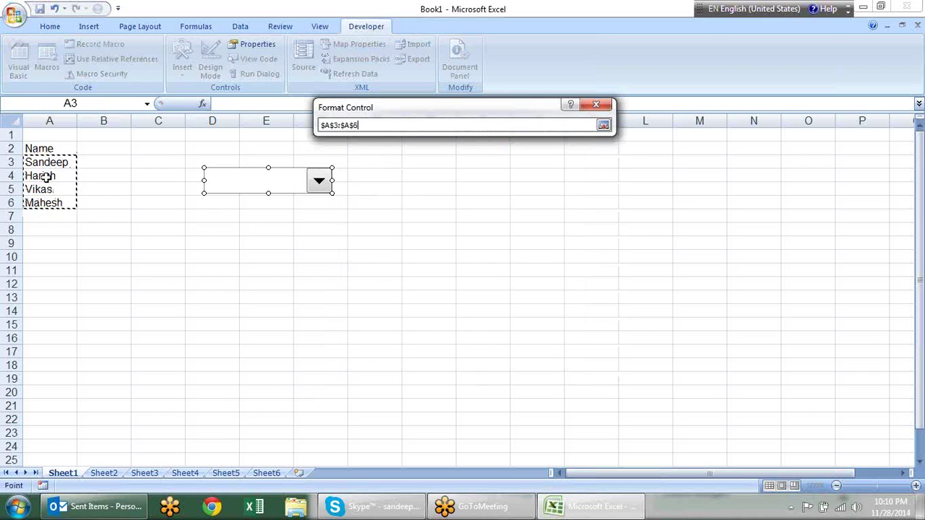
pyautogui.press('Return')
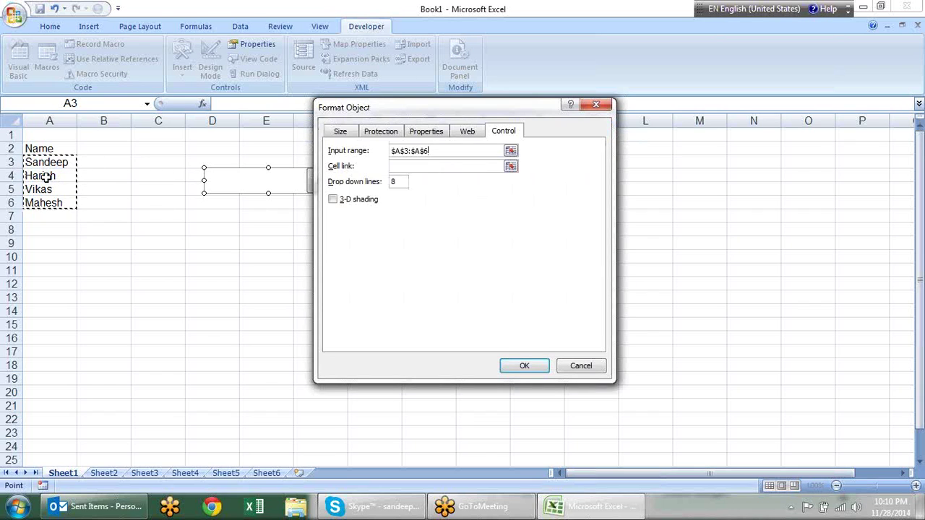
pyautogui.click(511, 166)
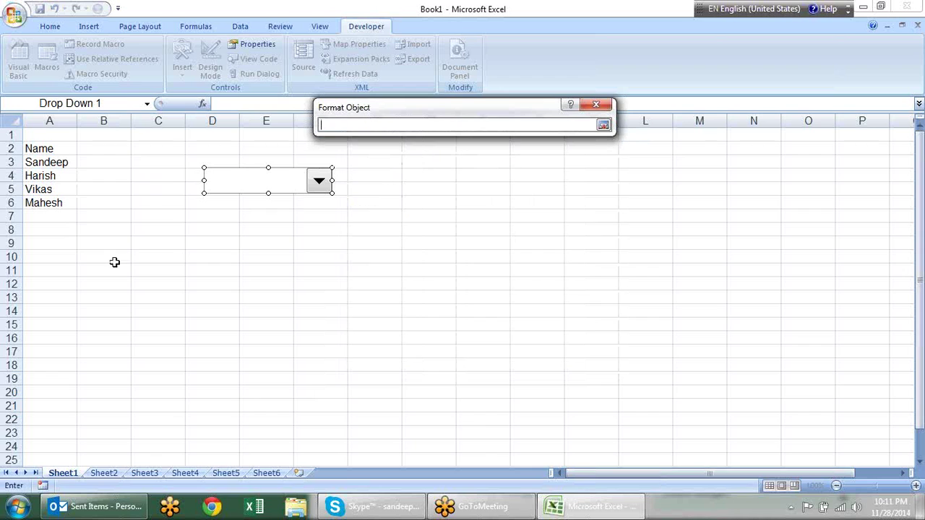
pyautogui.click(56, 244)
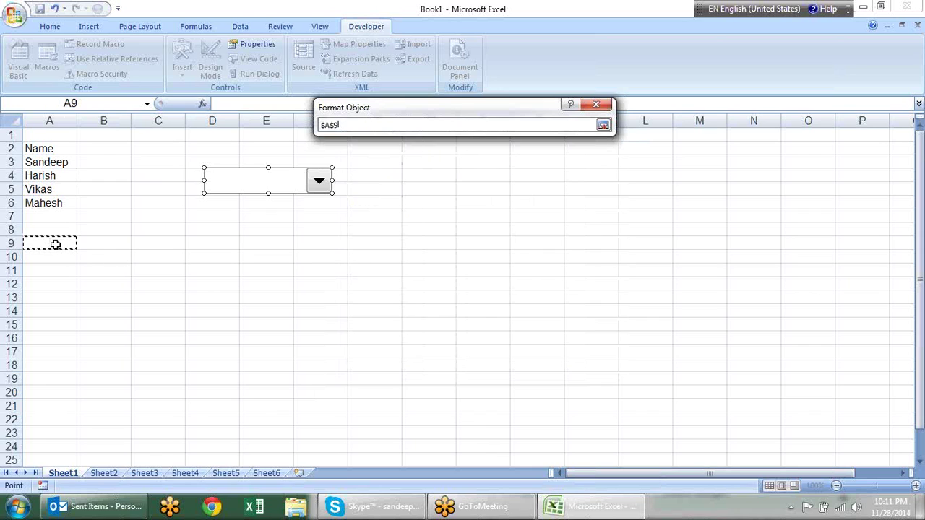
pyautogui.press('Return')
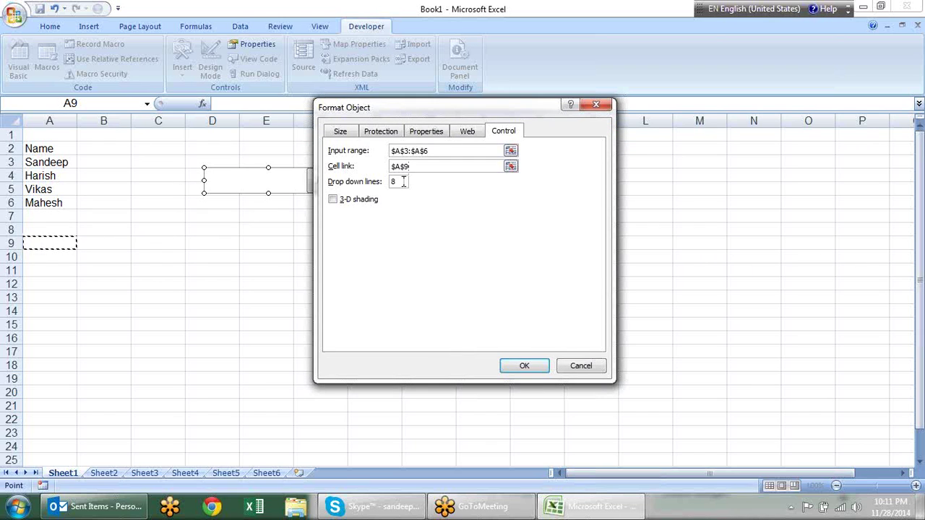
# Set 10 drop-down lines with 3-D shading and apply the control settings.
pyautogui.click(403, 182)
pyautogui.doubleClick(394, 183)
pyautogui.write('10')
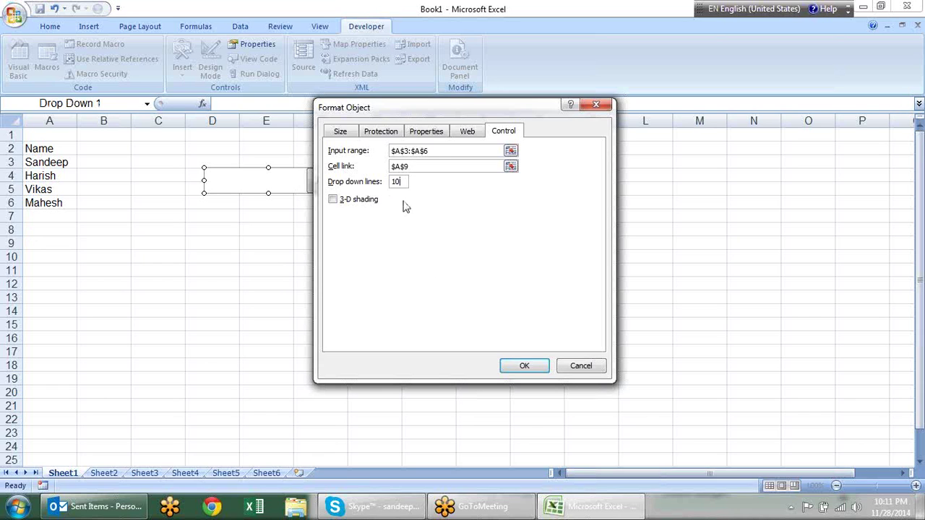
pyautogui.click(349, 203)
pyautogui.moveTo(378, 116); pyautogui.dragTo(522, 133)
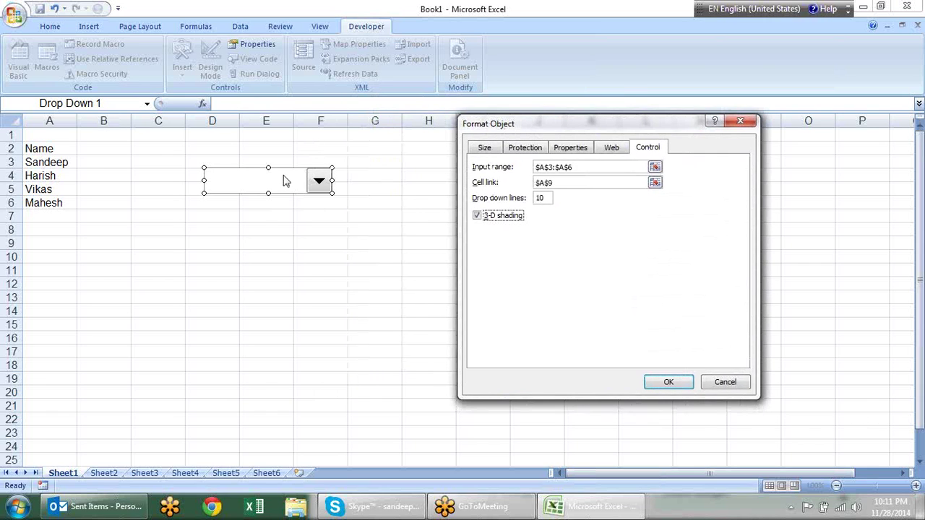
pyautogui.click(668, 384)
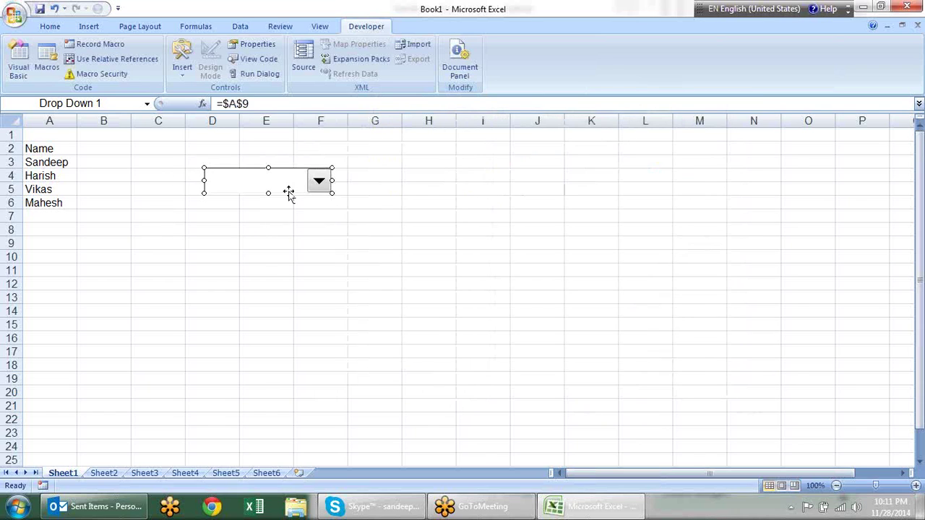
pyautogui.click(279, 282)
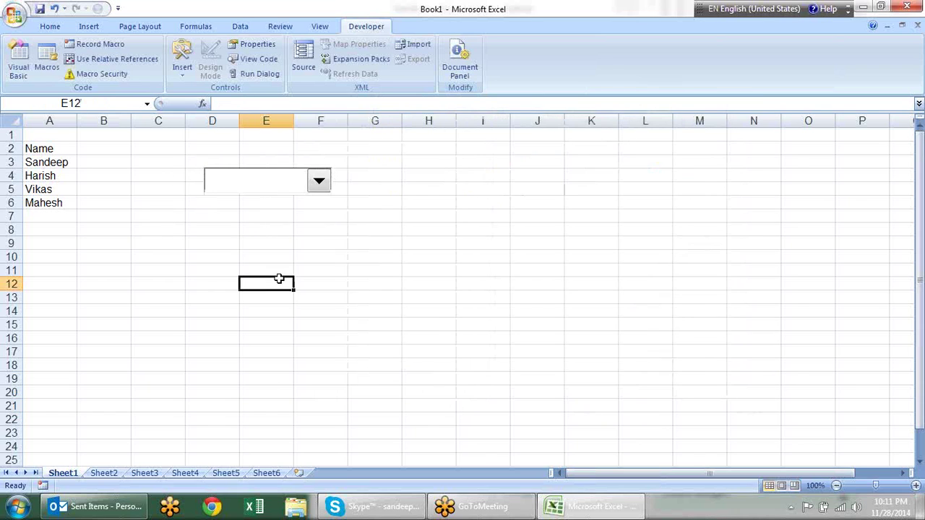
# Try the combo box by choosing the second name, putting 2 in A9.
pyautogui.click(322, 184)
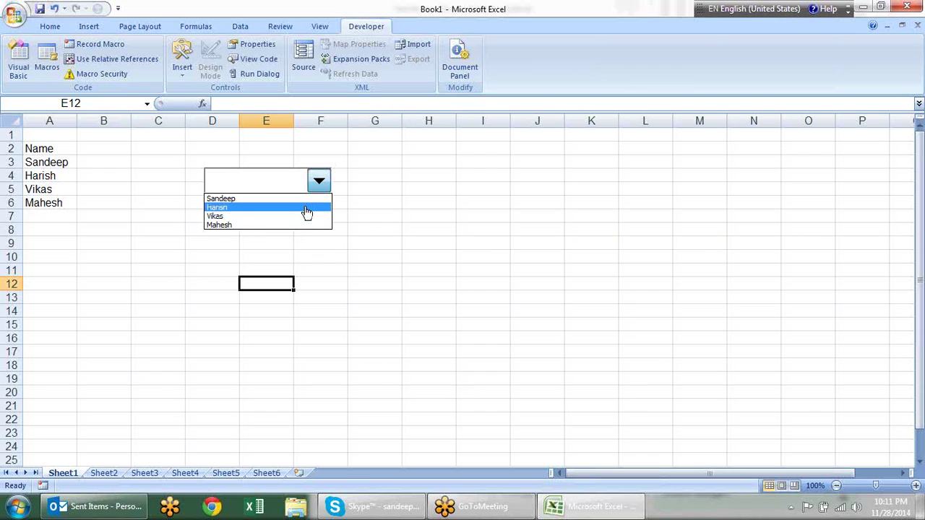
pyautogui.click(307, 208)
pyautogui.click(319, 183)
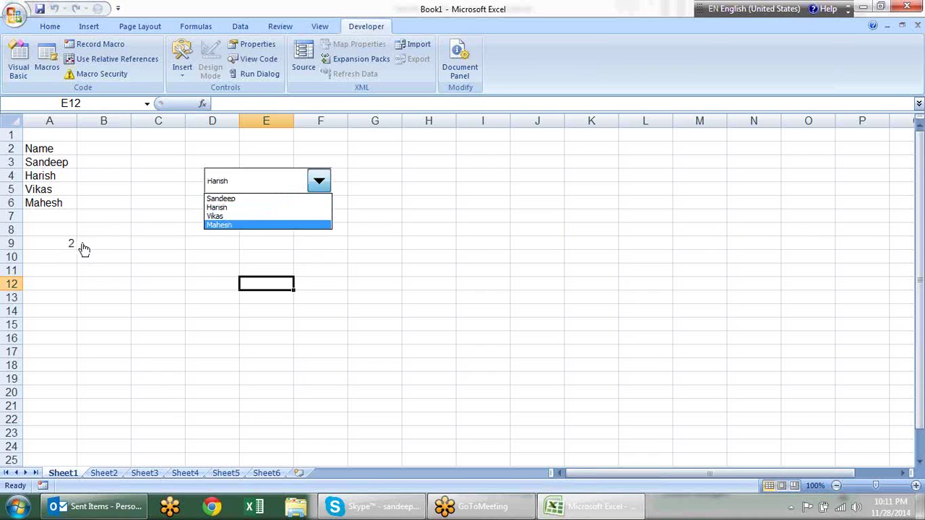
pyautogui.click(299, 207)
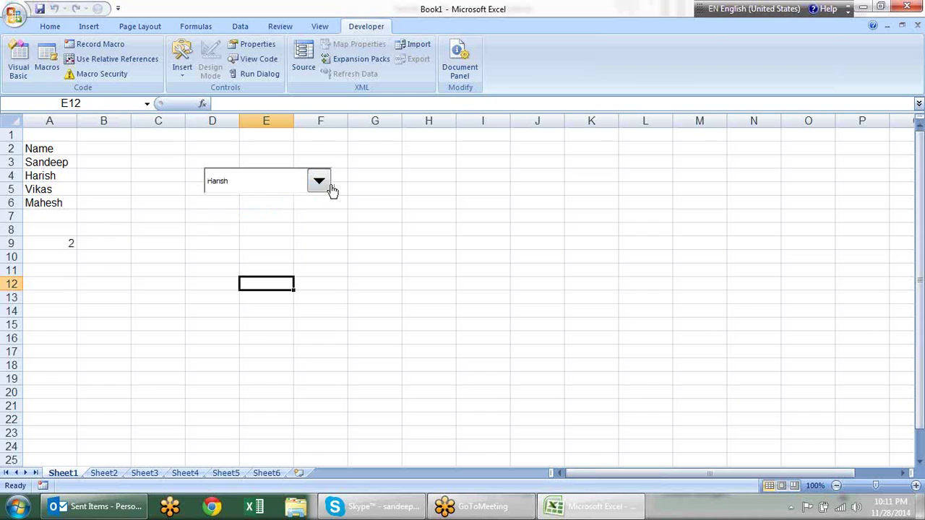
# Give the names in A3:A6 a yellow fill and All Borders.
pyautogui.moveTo(61, 164); pyautogui.dragTo(62, 203)
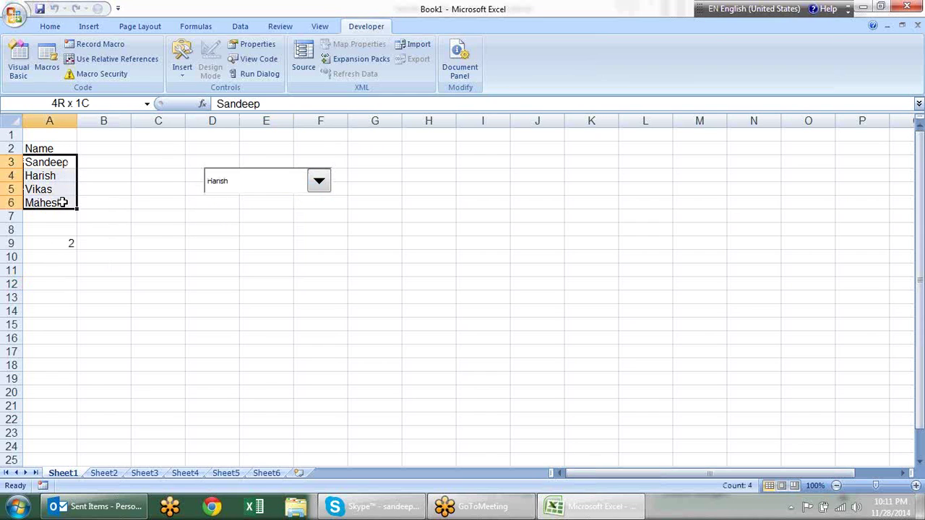
pyautogui.click(58, 29)
pyautogui.click(199, 69)
pyautogui.click(124, 224)
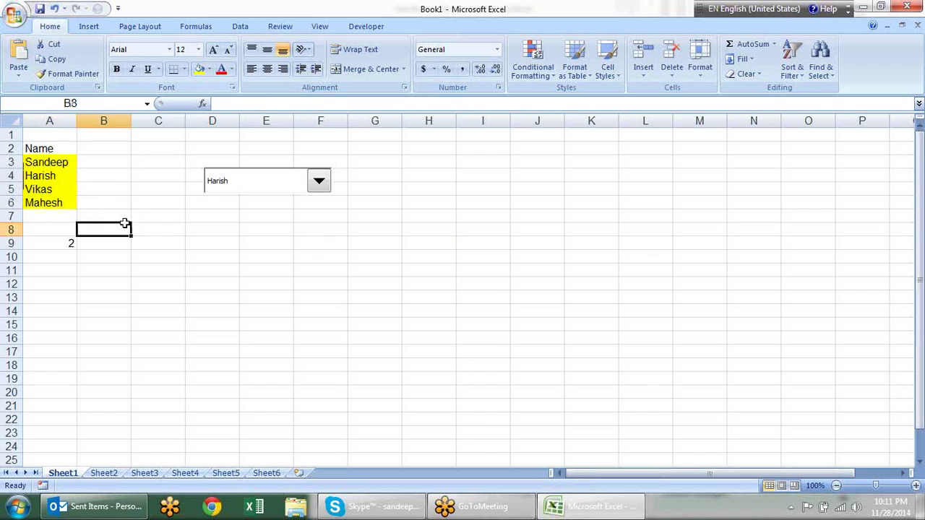
pyautogui.moveTo(64, 162); pyautogui.dragTo(67, 204)
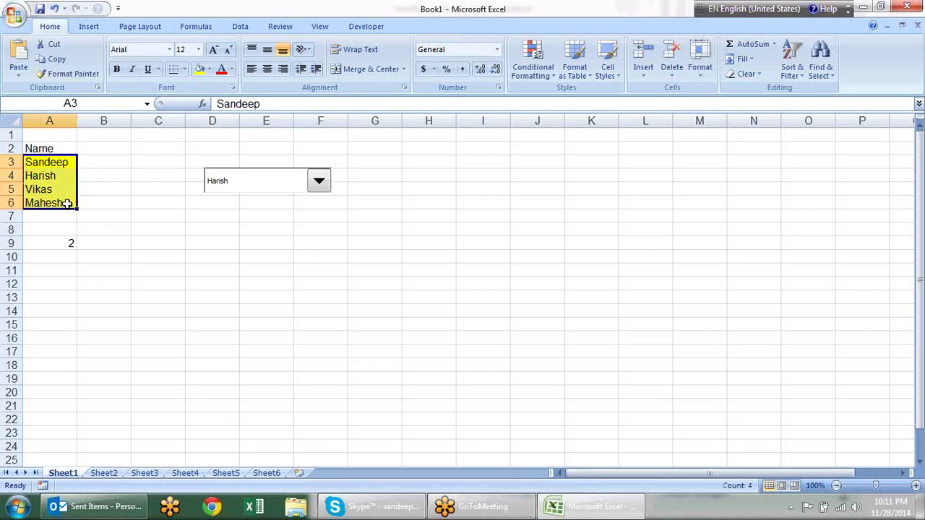
pyautogui.hotkey('alt', 'h')
pyautogui.press('b')
pyautogui.press('a')
pyautogui.click(177, 243)
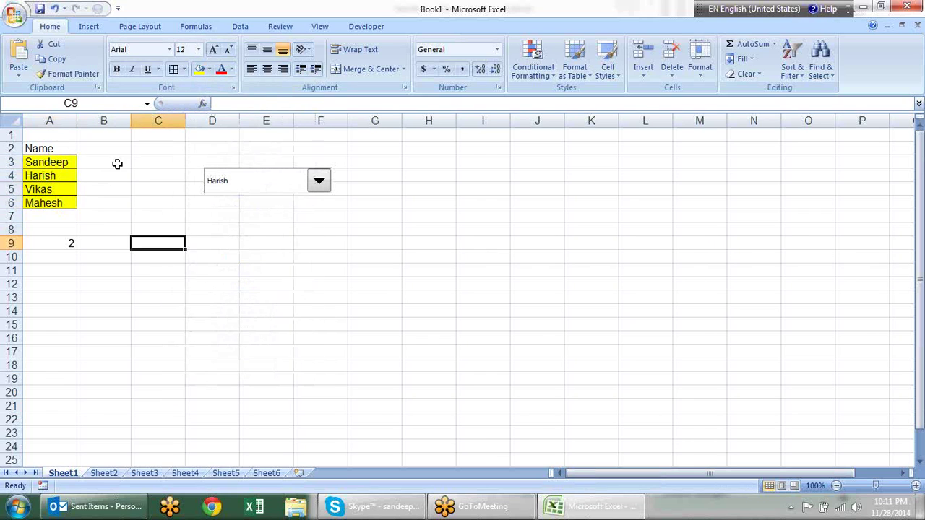
# Choose the third, then the fourth name in the combo box so A9 reads 4.
pyautogui.click(317, 182)
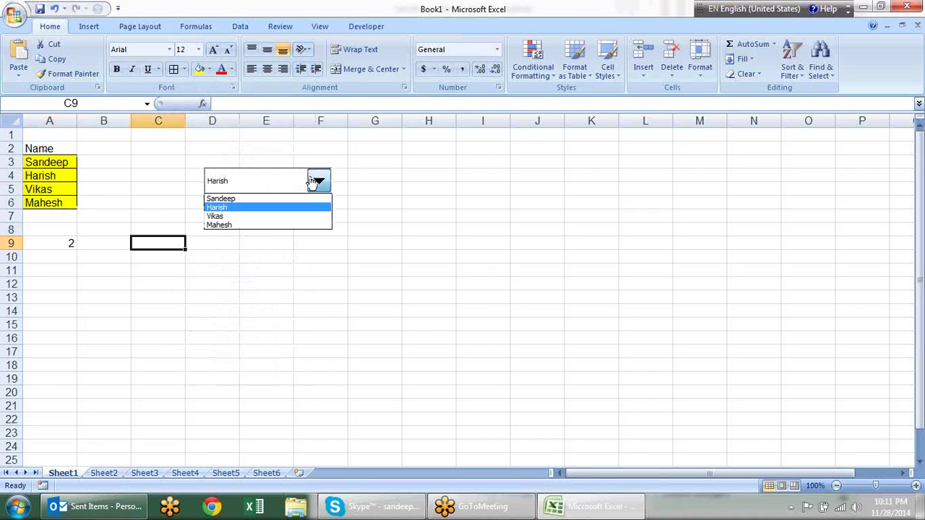
pyautogui.click(277, 216)
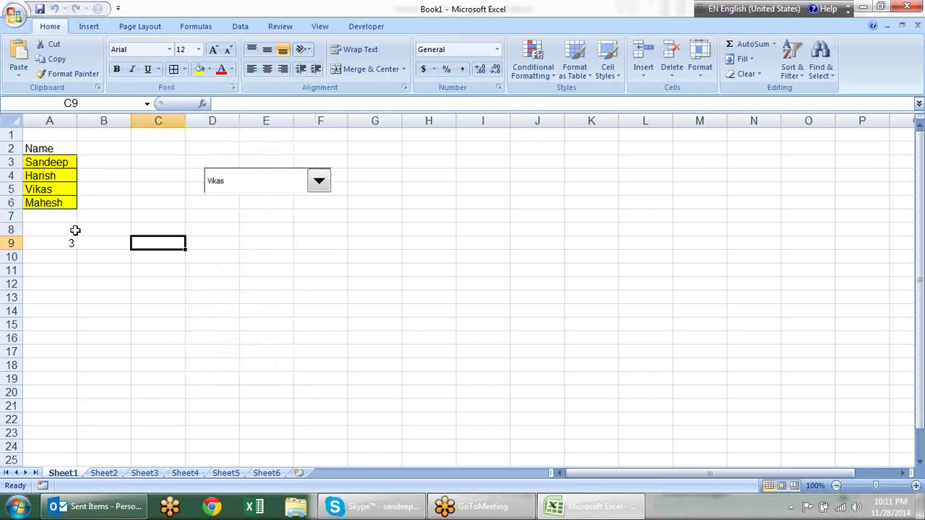
pyautogui.click(318, 181)
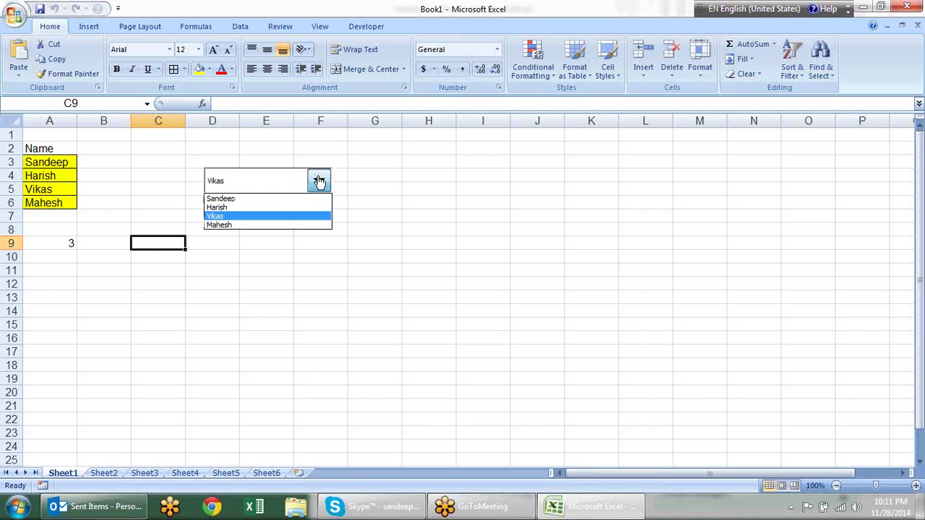
pyautogui.click(287, 224)
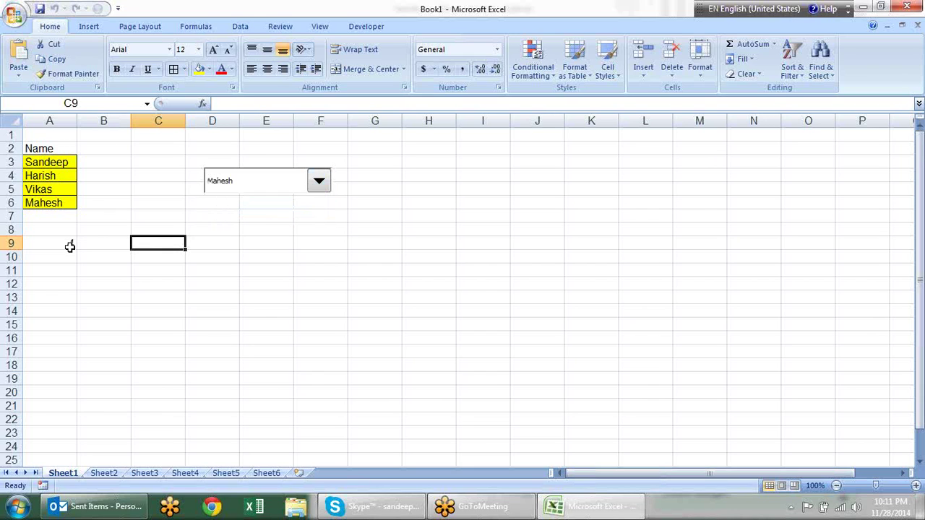
pyautogui.click(103, 149)
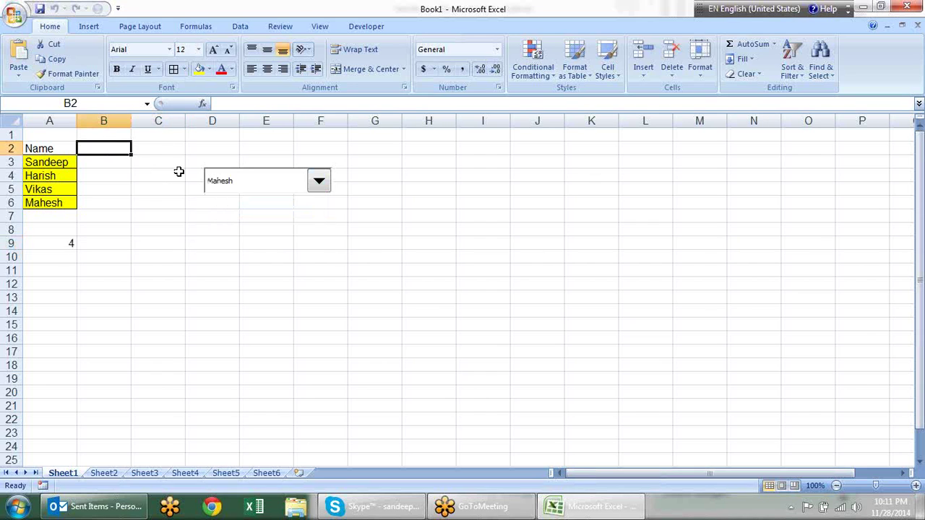
# Enter the heading 'sales' in B2 and values 12, 25, 25, 52 in B3:B6.
pyautogui.write('sa')
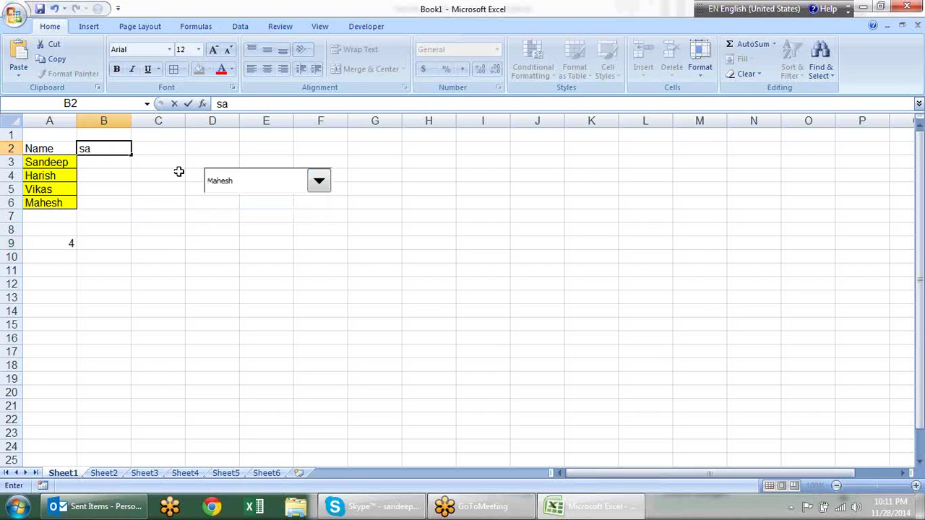
pyautogui.write('les')
pyautogui.press('Return')
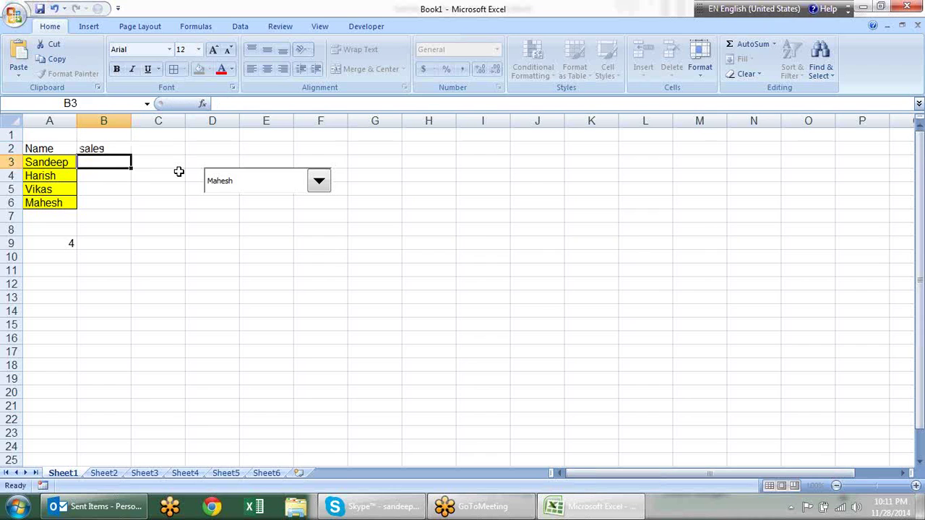
pyautogui.write('12')
pyautogui.press('Return')
pyautogui.write('25')
pyautogui.press('Return')
pyautogui.write('25')
pyautogui.press('Return')
pyautogui.write('52')
pyautogui.press('Return')
pyautogui.press('Down')
pyautogui.press('Down')
pyautogui.press('Down')
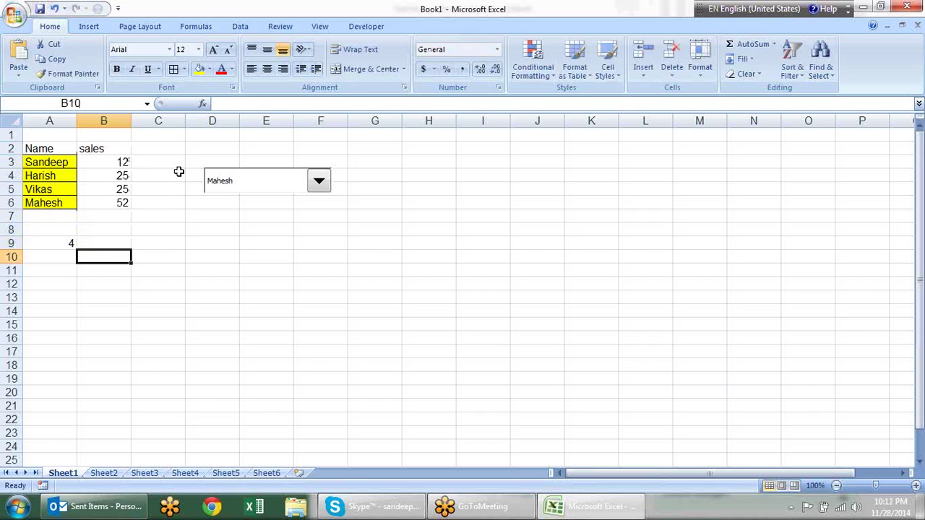
# Test the combo box by picking the second and third names, setting A9 to 3.
pyautogui.click(318, 186)
pyautogui.click(300, 203)
pyautogui.click(319, 182)
pyautogui.click(292, 216)
pyautogui.click(319, 184)
# Pick the fourth and then the third name in the combo box, leaving A9 at 3.
pyautogui.click(298, 225)
pyautogui.click(320, 187)
pyautogui.click(305, 216)
pyautogui.click(311, 305)
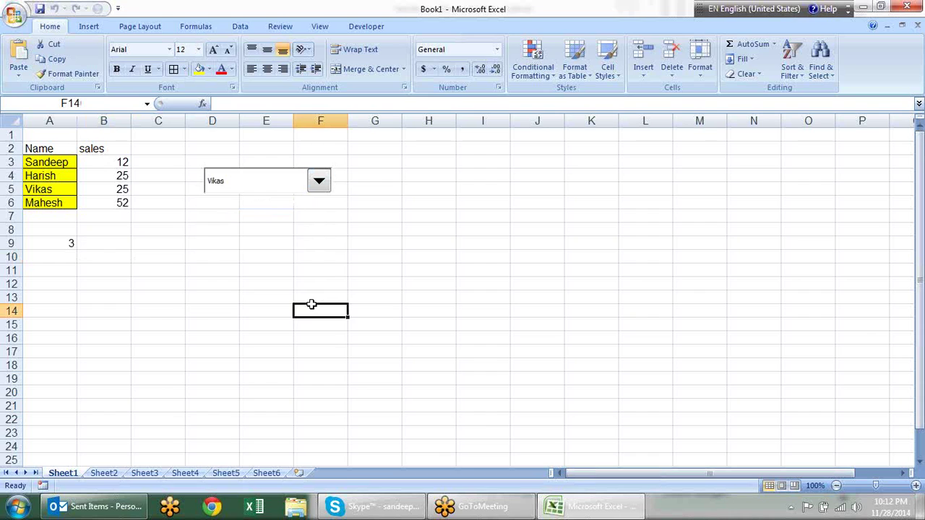
# Type the headers Name and Sales into A10 and B10.
pyautogui.click(77, 259)
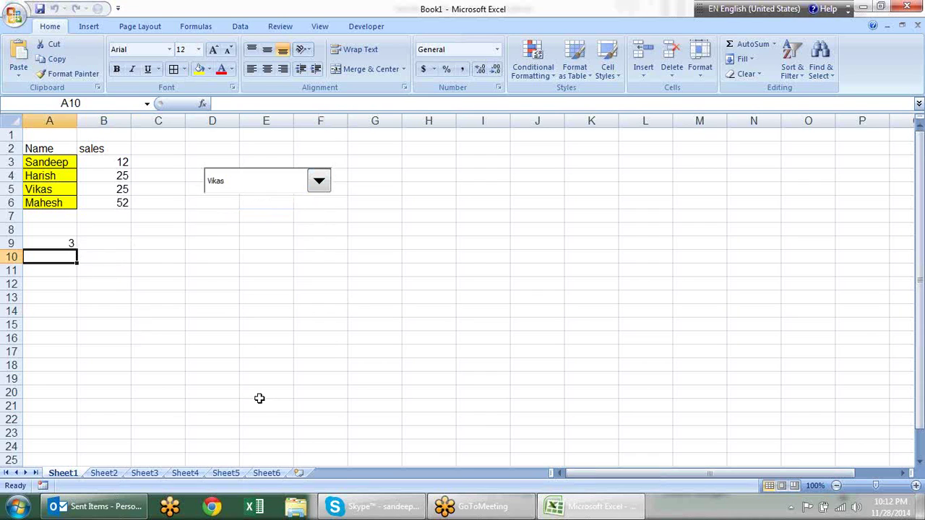
pyautogui.write('Name')
pyautogui.press('Tab')
pyautogui.write('Sale')
pyautogui.press('Return')
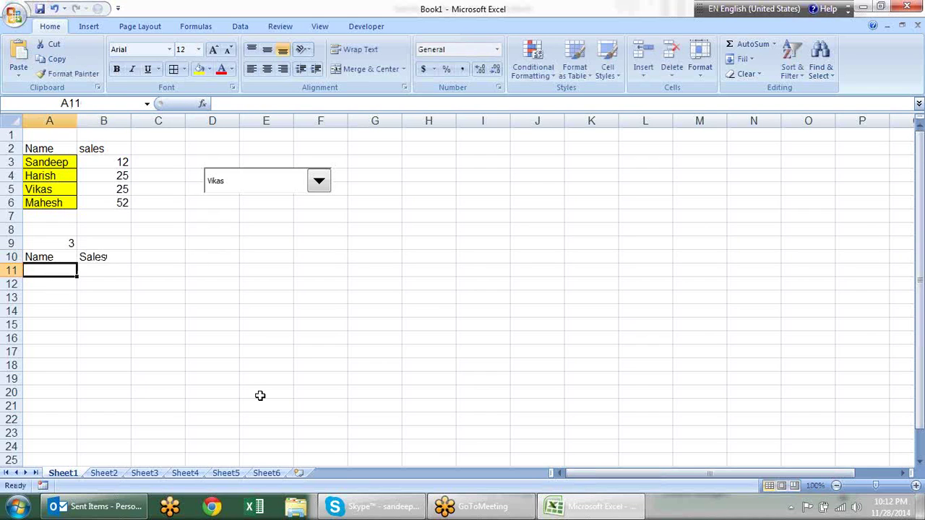
# Enter =INDEX($A$3:$A$6,A9) in A11 to display the chosen name.
pyautogui.write('=')
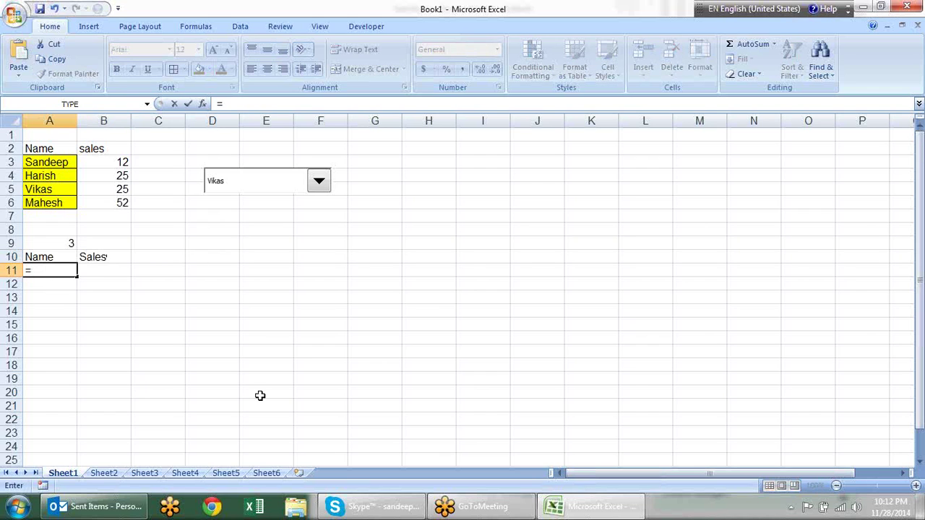
pyautogui.write('ind')
pyautogui.press('Tab')
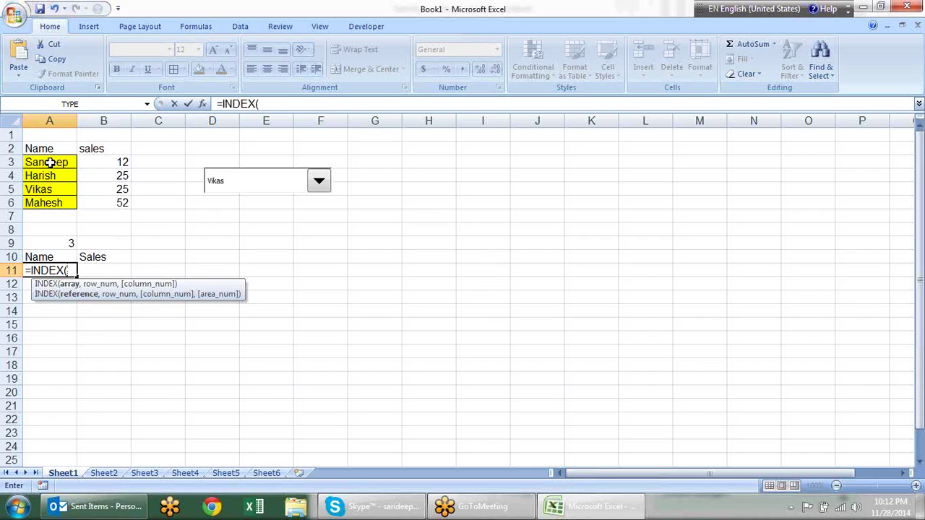
pyautogui.moveTo(49, 163); pyautogui.dragTo(49, 205)
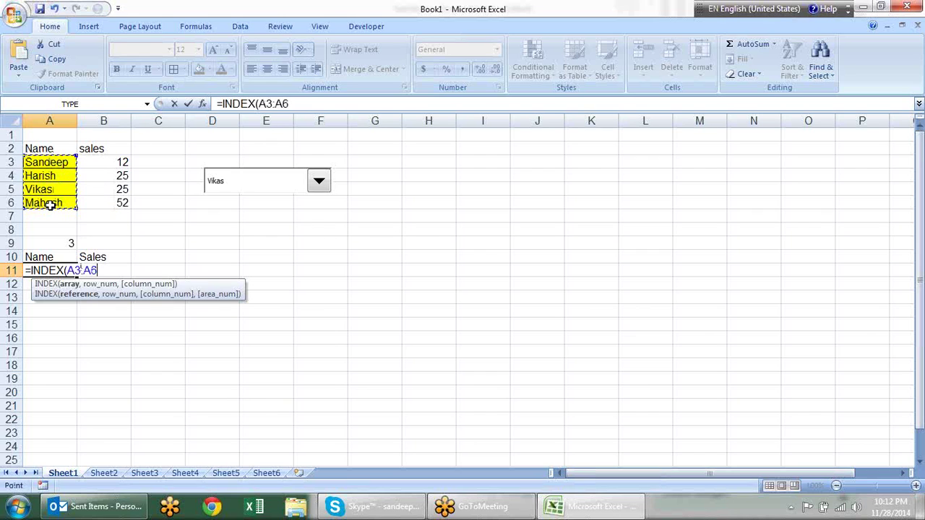
pyautogui.press('F4')
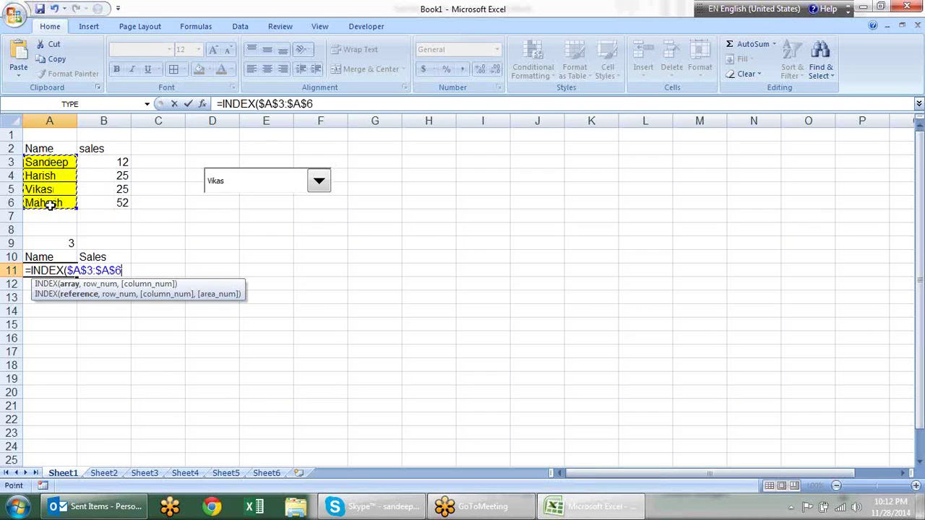
pyautogui.write(',')
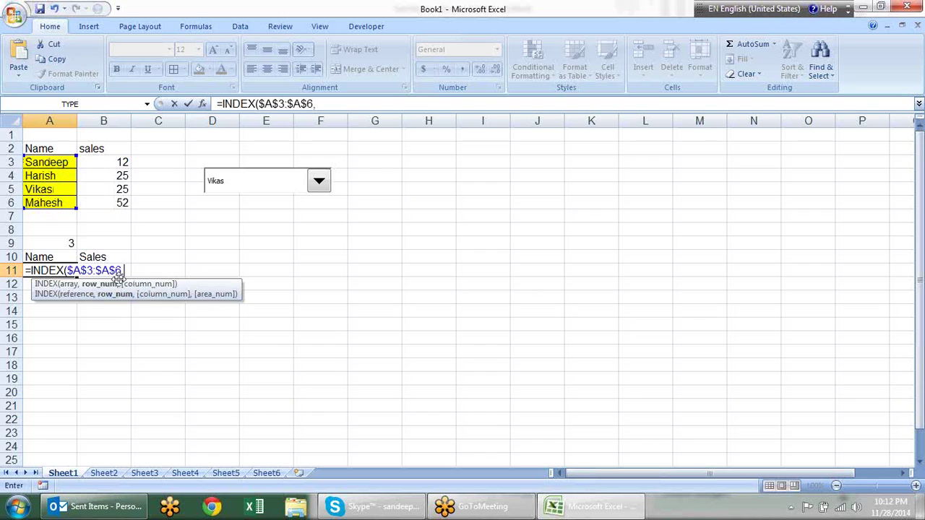
pyautogui.click(44, 242)
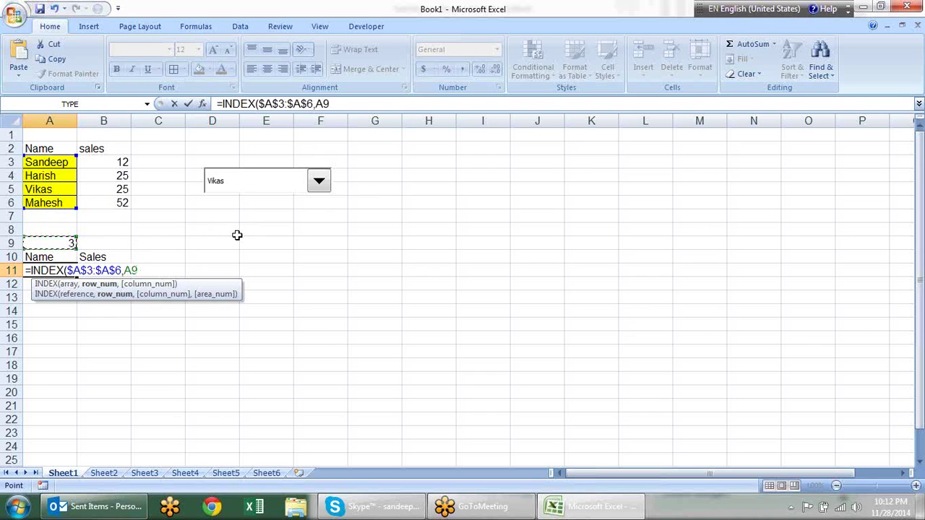
pyautogui.write(')')
pyautogui.press('Return')
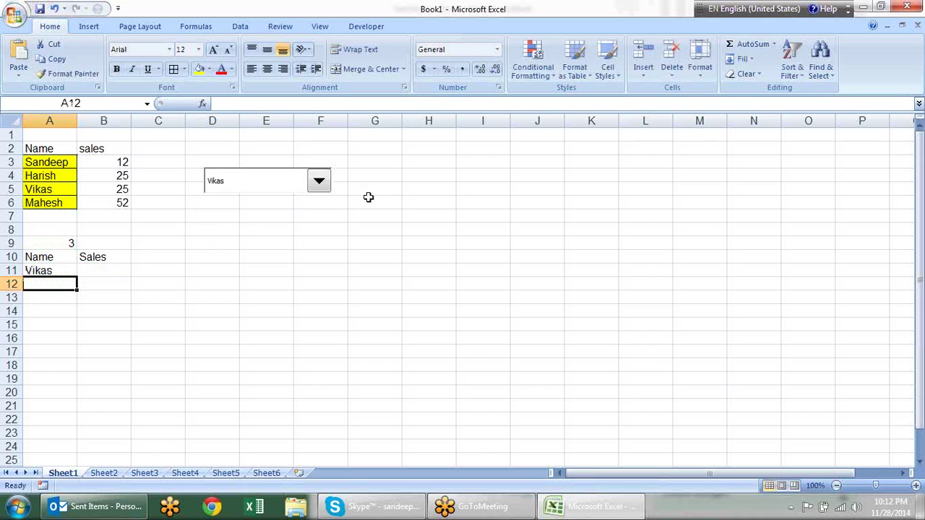
# Test the combo box by choosing the first, then the second name.
pyautogui.click(322, 187)
pyautogui.click(303, 216)
pyautogui.click(319, 183)
pyautogui.click(301, 198)
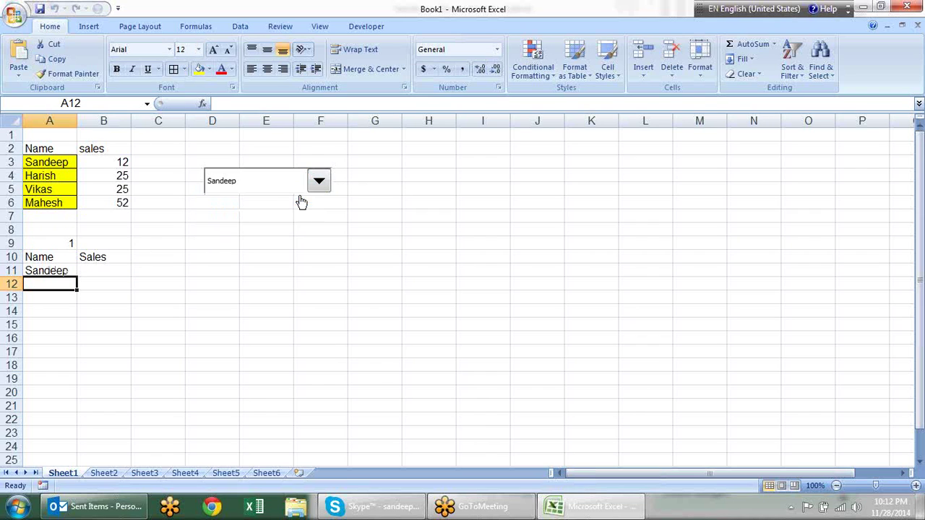
pyautogui.click(318, 185)
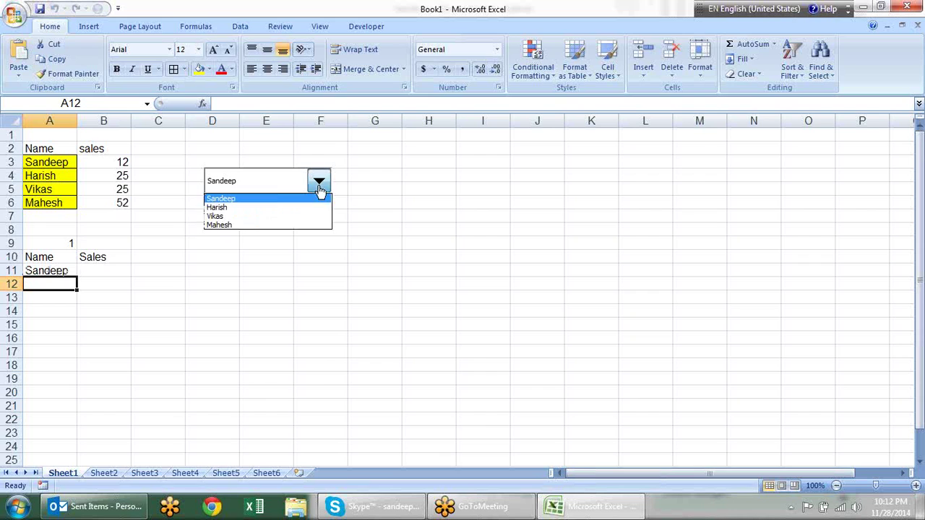
pyautogui.click(259, 209)
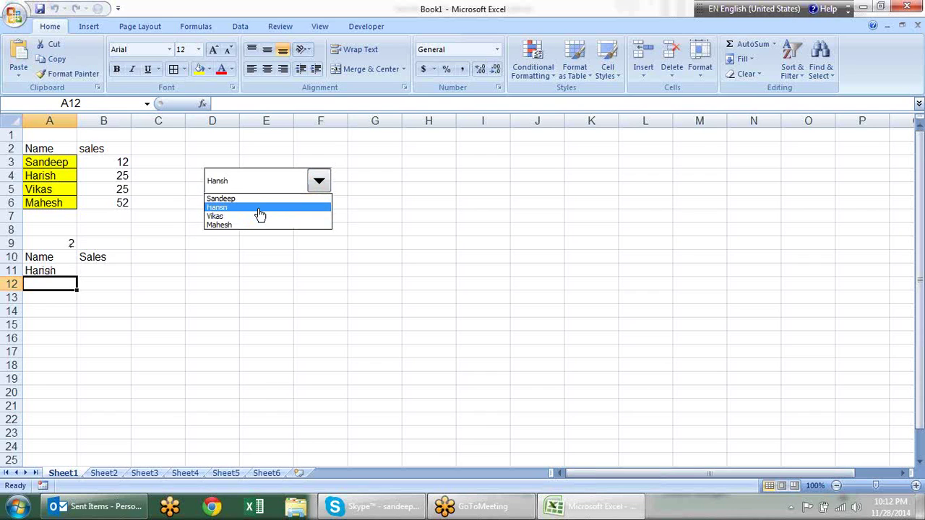
# Enter =INDEX($B$3:$B$6,A9) in B11, returning the chosen person's sales of 25.
pyautogui.click(97, 271)
pyautogui.write('=')
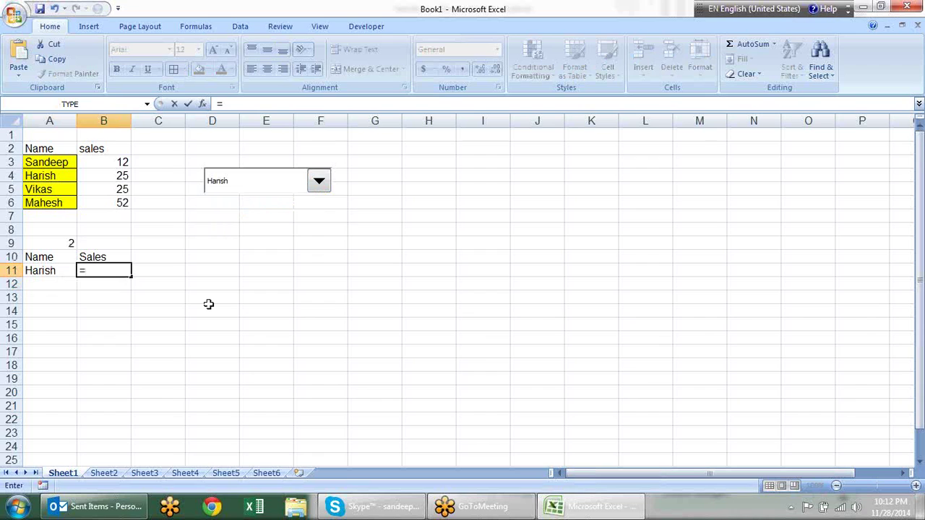
pyautogui.write('ind')
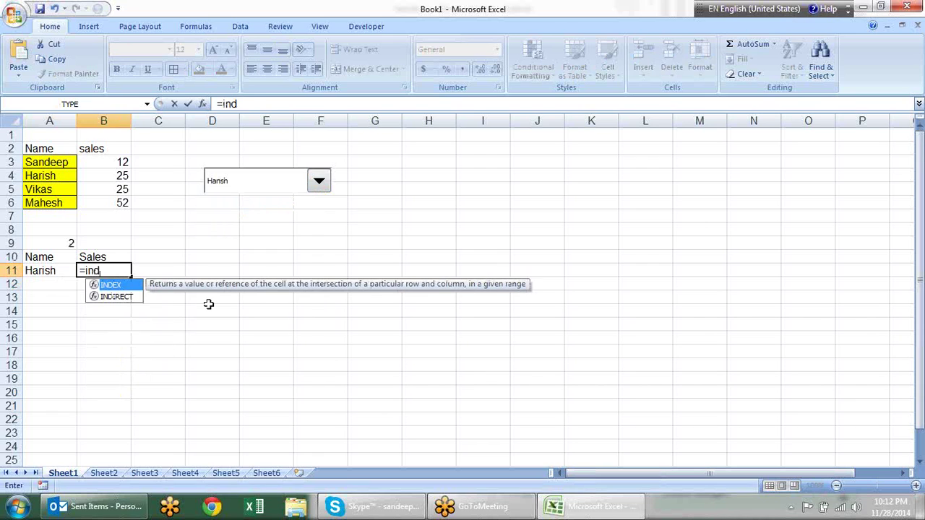
pyautogui.press('Tab')
pyautogui.moveTo(115, 160); pyautogui.dragTo(115, 209)
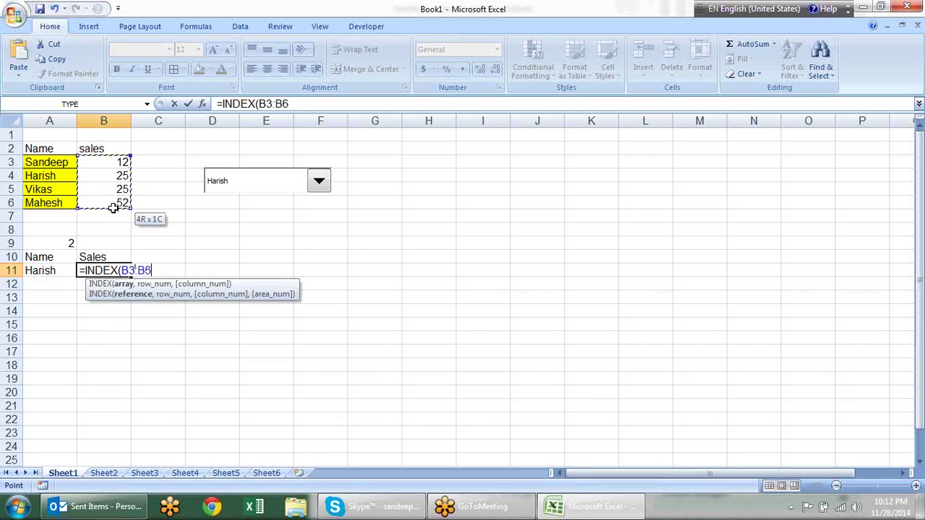
pyautogui.press('F4')
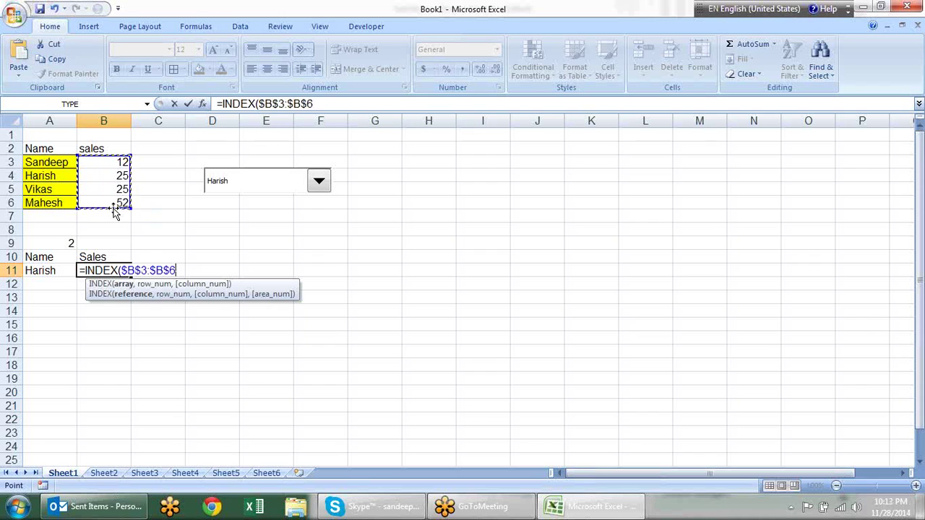
pyautogui.write(',')
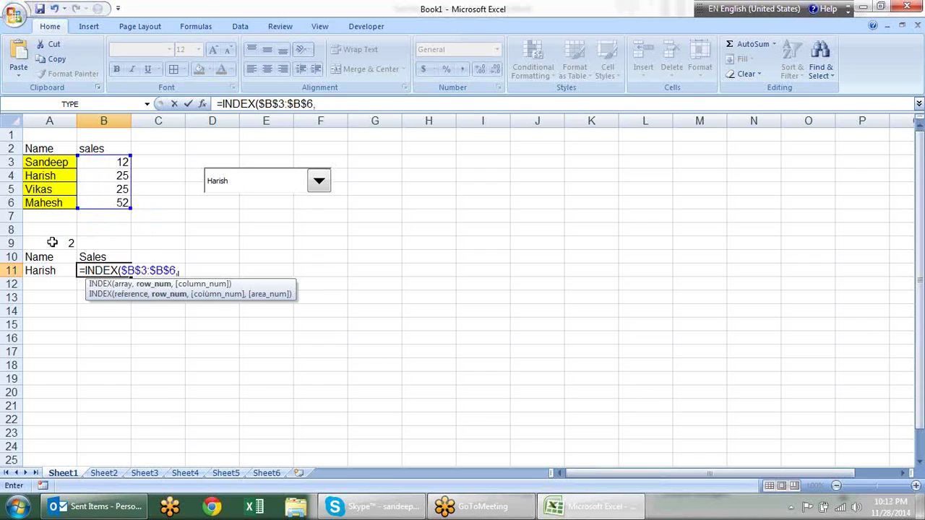
pyautogui.click(52, 243)
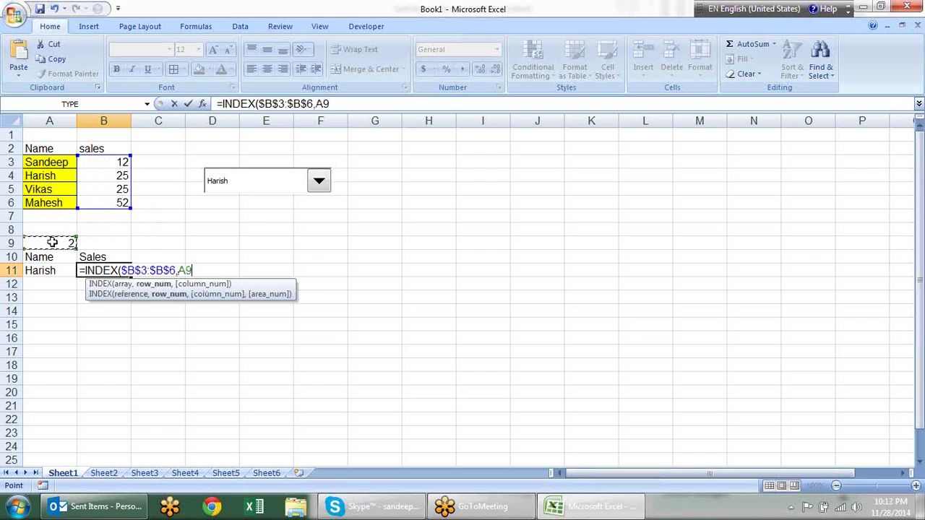
pyautogui.write(')')
pyautogui.press('Return')
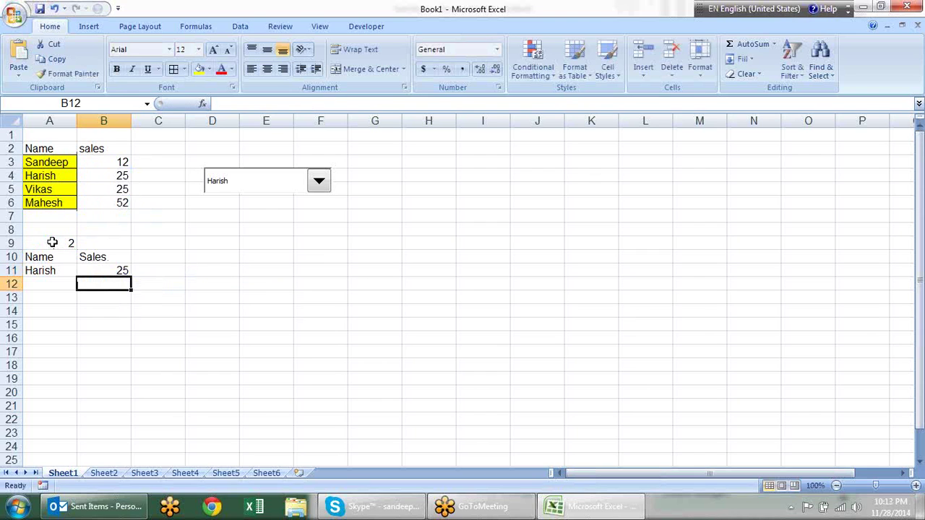
# Cycle the combo box through the third, second and first names, showing sales of 12.
pyautogui.click(319, 187)
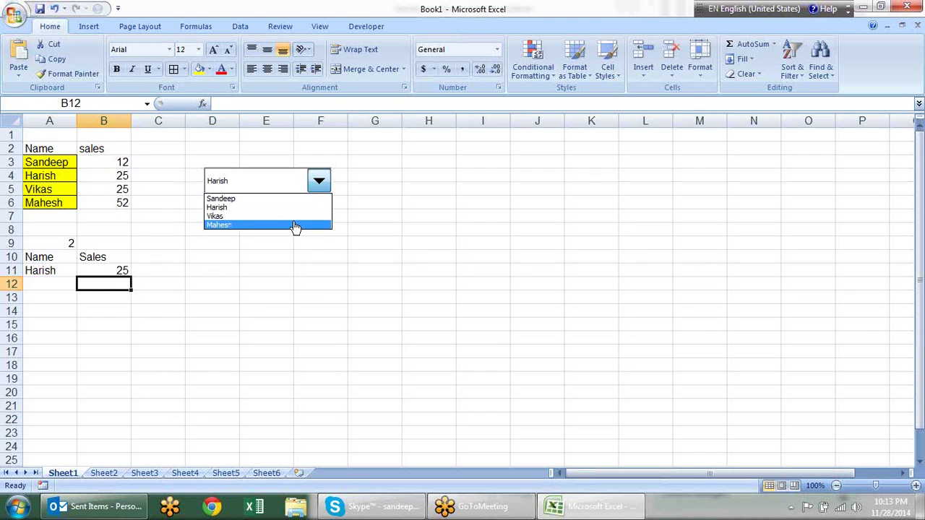
pyautogui.click(295, 217)
pyautogui.click(320, 185)
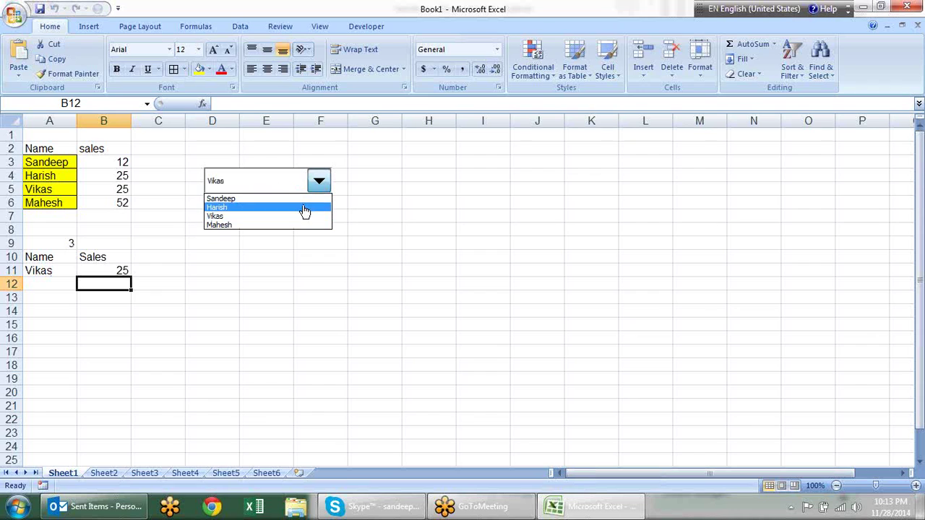
pyautogui.click(304, 208)
pyautogui.click(318, 183)
pyautogui.click(303, 200)
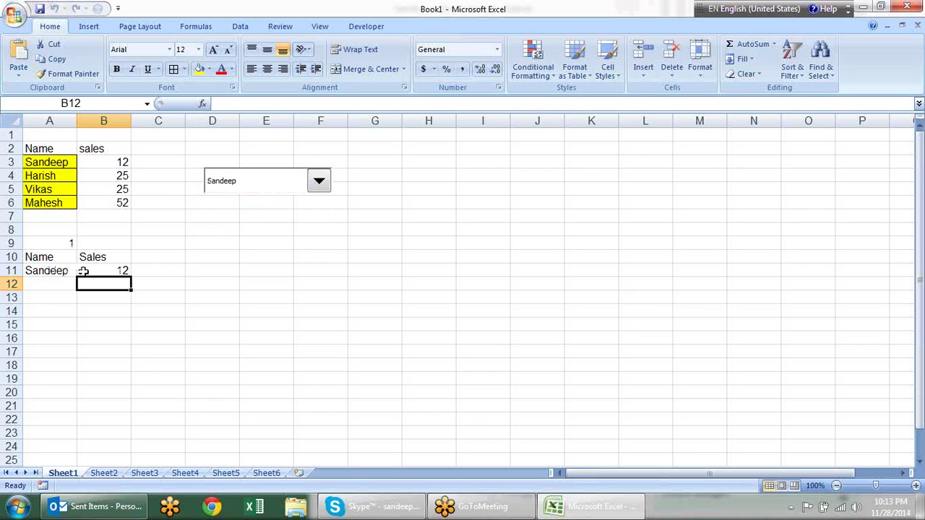
# Insert a clustered column chart from A10:B11 and place it below the drop-down.
pyautogui.moveTo(54, 257); pyautogui.dragTo(100, 271)
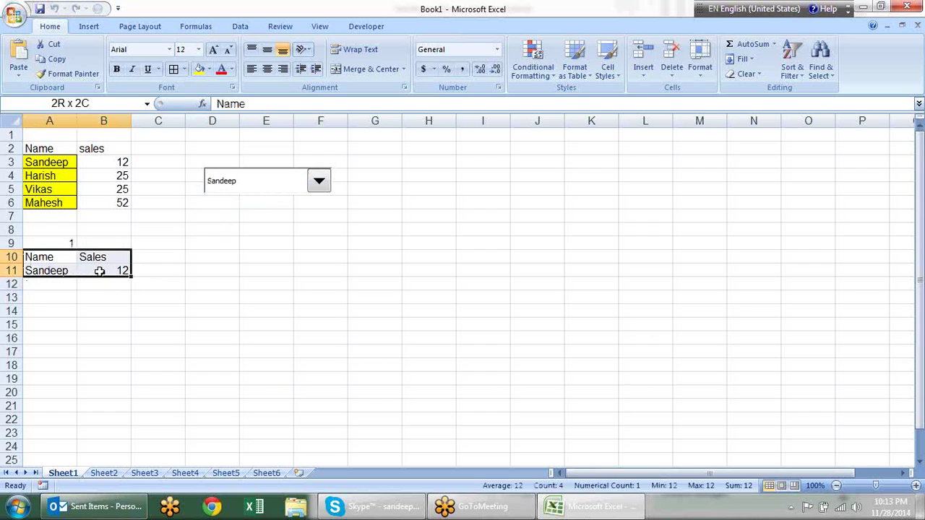
pyautogui.click(88, 26)
pyautogui.click(220, 71)
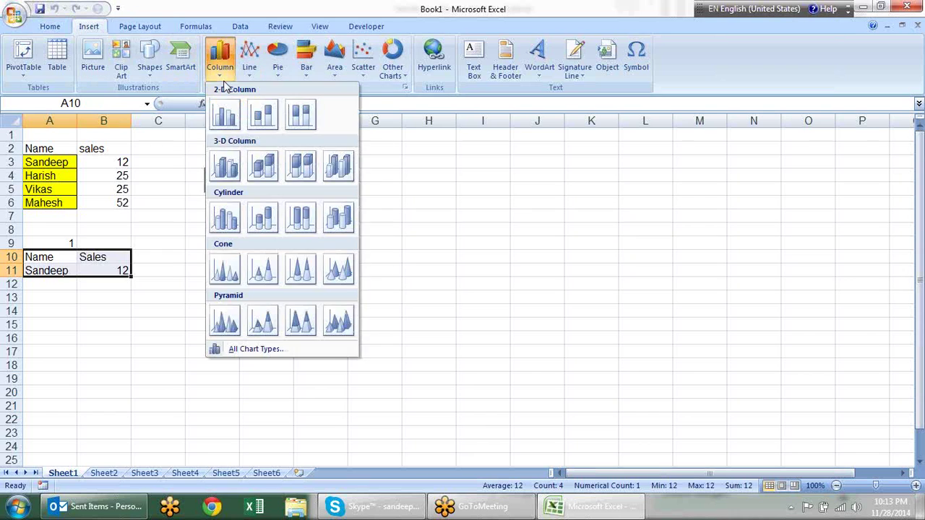
pyautogui.click(224, 115)
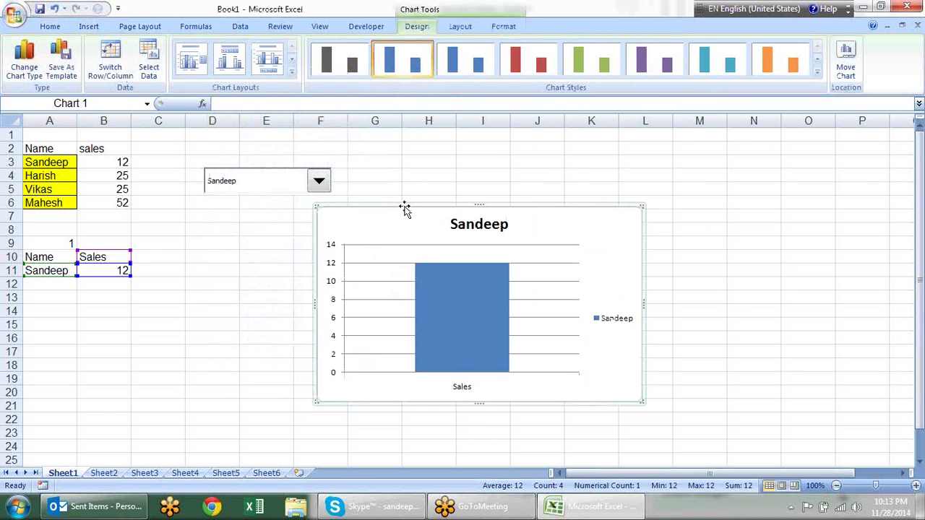
pyautogui.moveTo(404, 208); pyautogui.dragTo(303, 220)
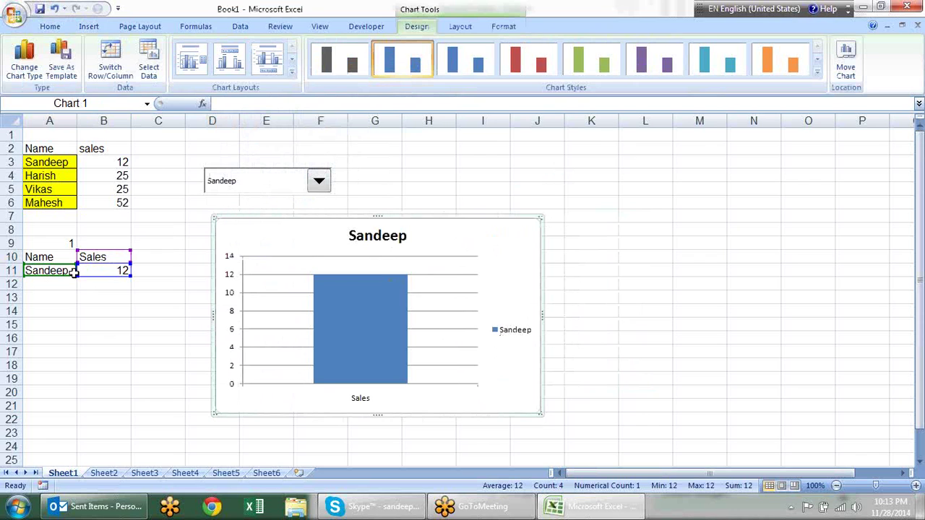
# Pick the second, fourth, first and second names to watch the chart update.
pyautogui.click(442, 179)
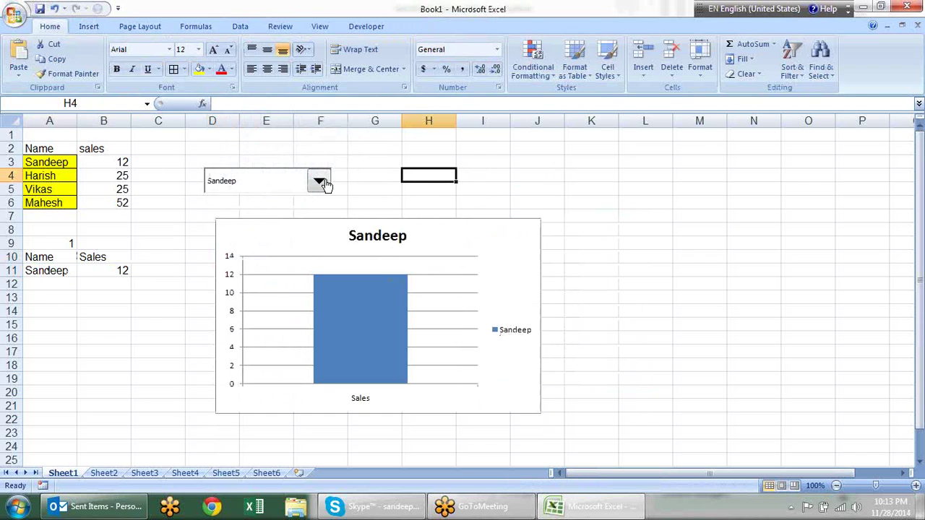
pyautogui.click(322, 182)
pyautogui.click(311, 208)
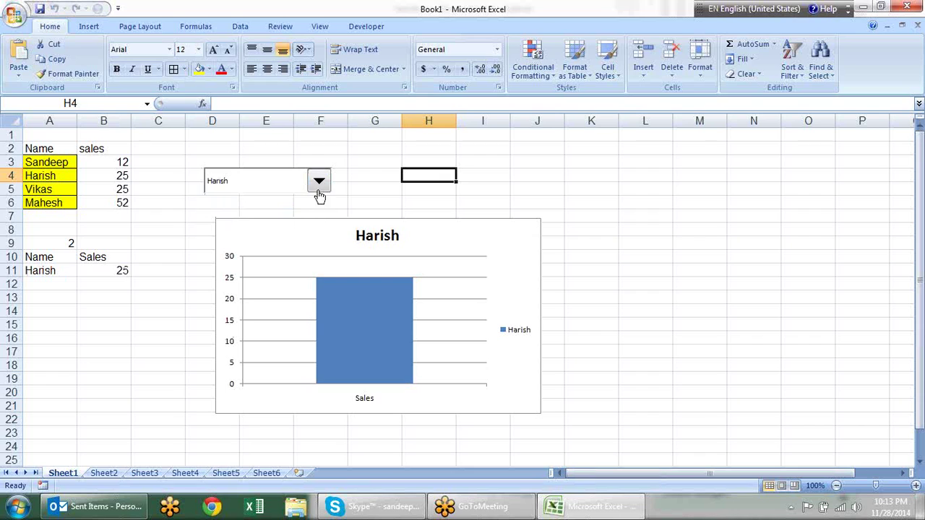
pyautogui.click(320, 186)
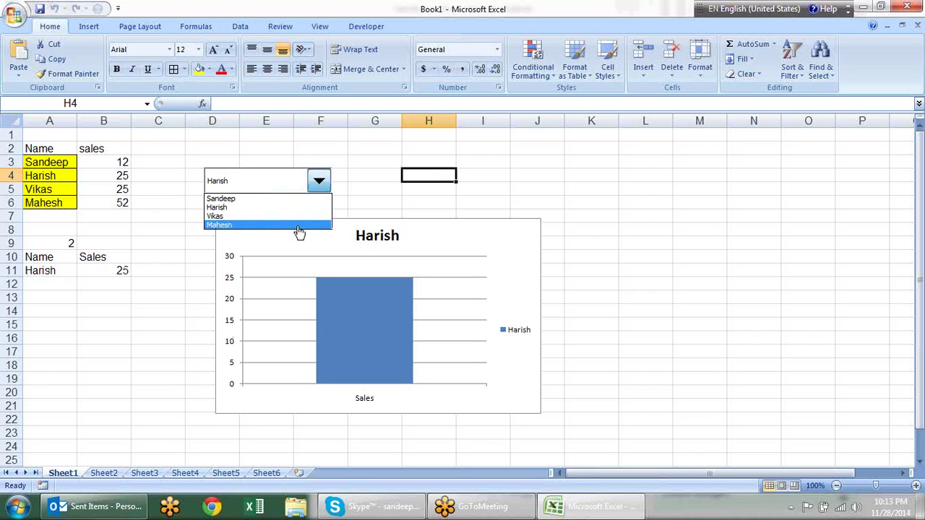
pyautogui.click(297, 226)
pyautogui.click(321, 186)
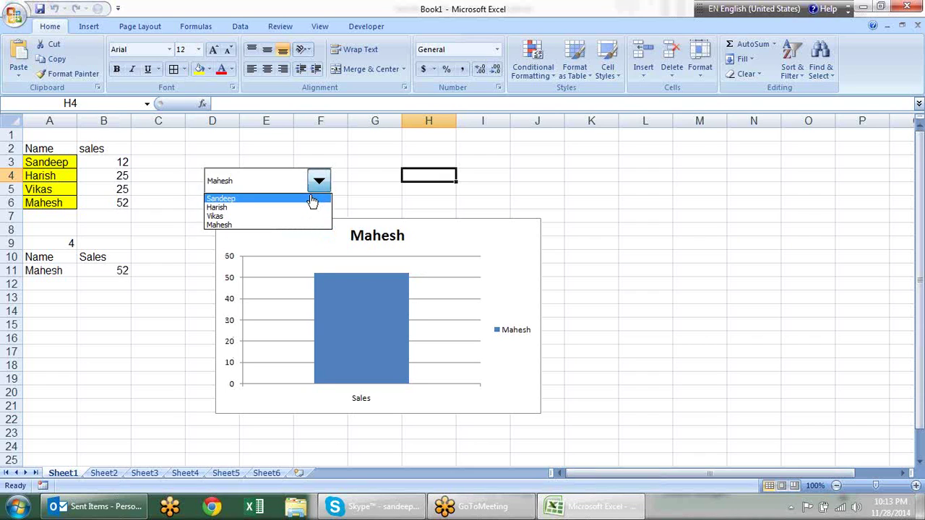
pyautogui.click(311, 198)
pyautogui.click(318, 186)
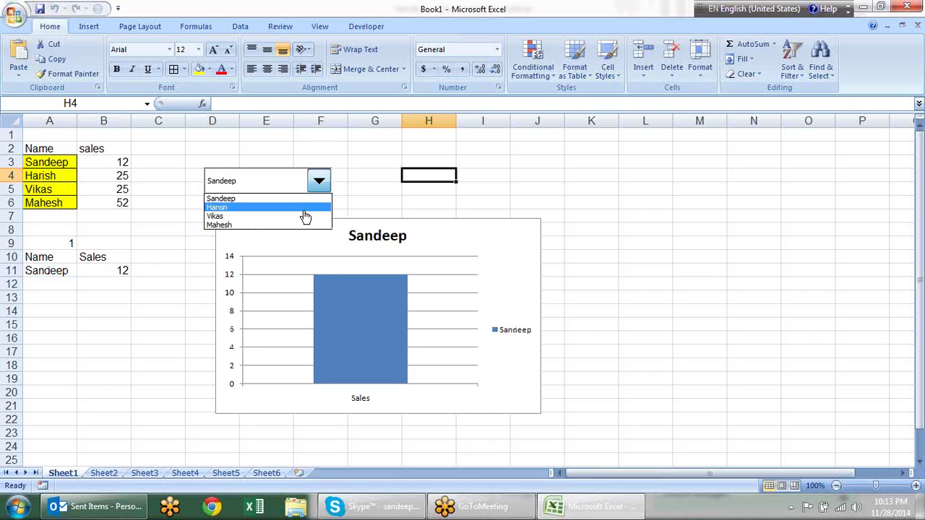
pyautogui.click(306, 208)
# Move the drop-down onto the chart's top-left title area.
pyautogui.rightClick(292, 181)
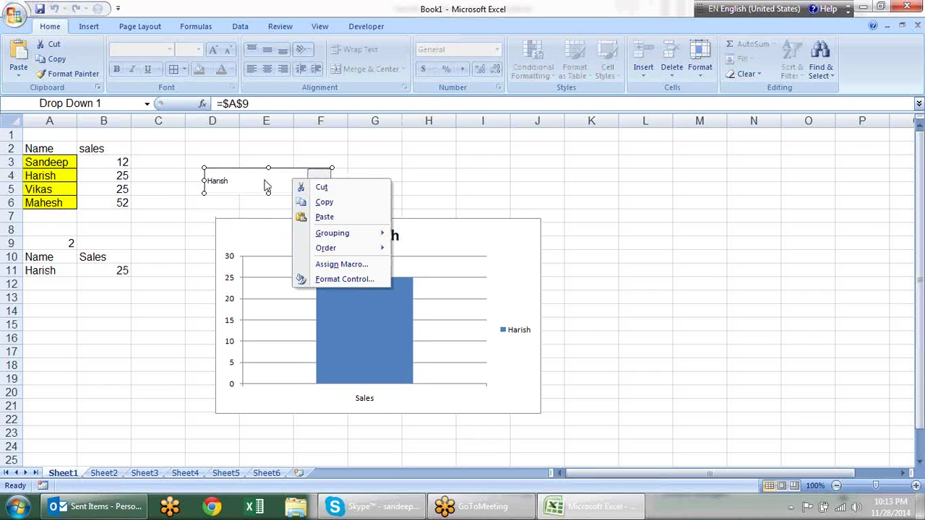
pyautogui.click(266, 186)
pyautogui.moveTo(265, 181); pyautogui.dragTo(283, 236)
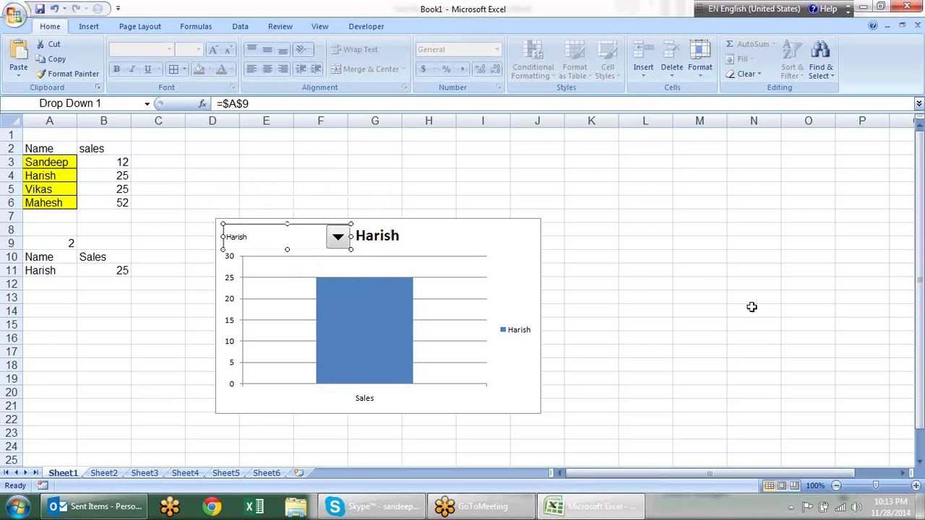
pyautogui.click(700, 243)
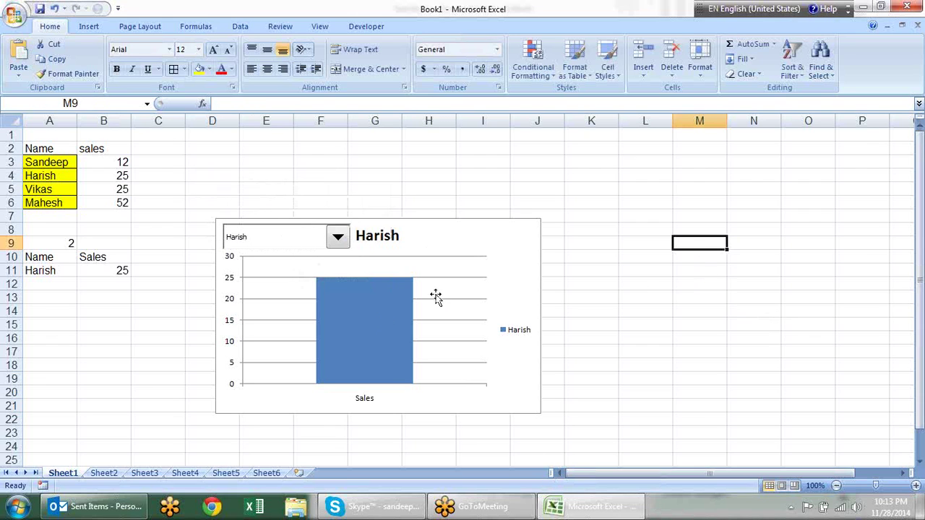
# Test the repositioned drop-down, ending on the third name so the chart shows 25.
pyautogui.click(337, 238)
pyautogui.click(310, 279)
pyautogui.click(336, 239)
pyautogui.click(311, 282)
pyautogui.click(338, 238)
pyautogui.click(314, 255)
pyautogui.click(338, 239)
pyautogui.click(329, 272)
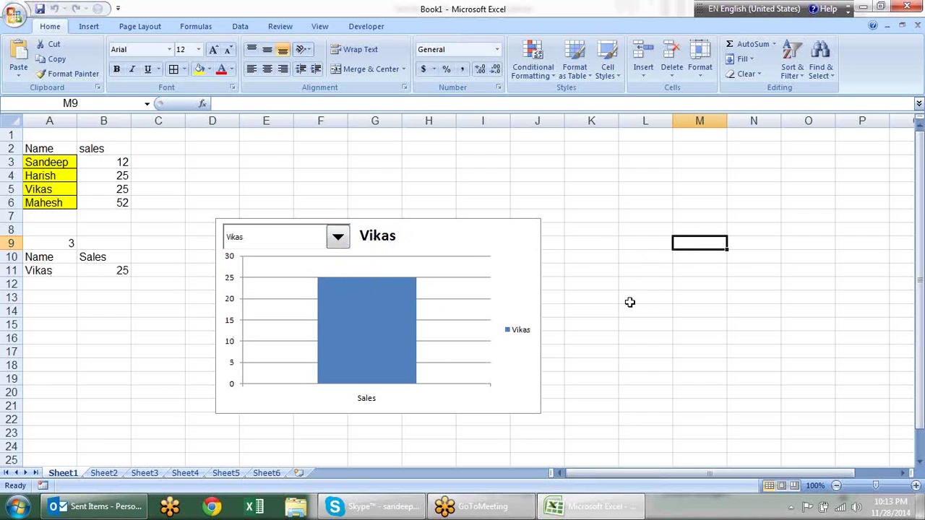
# Add a 'Target' header in cell C2.
pyautogui.click(153, 148)
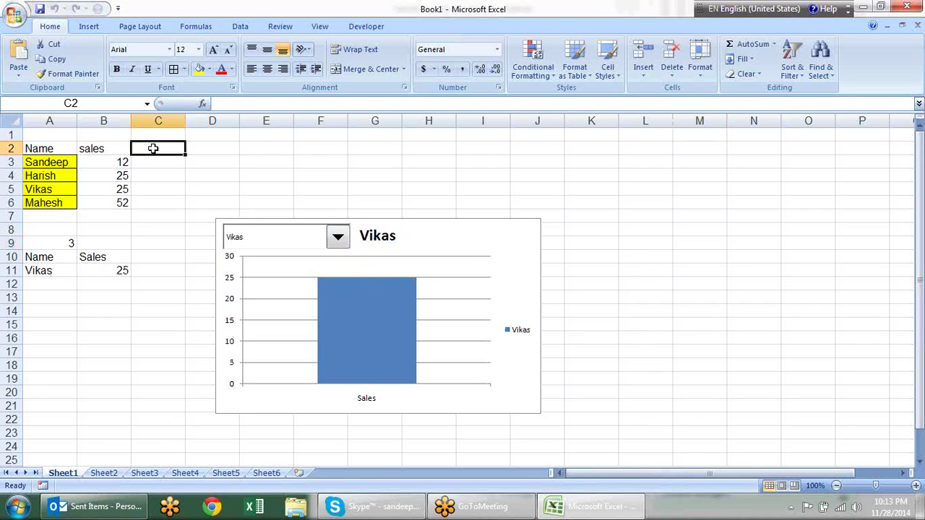
pyautogui.write('Target')
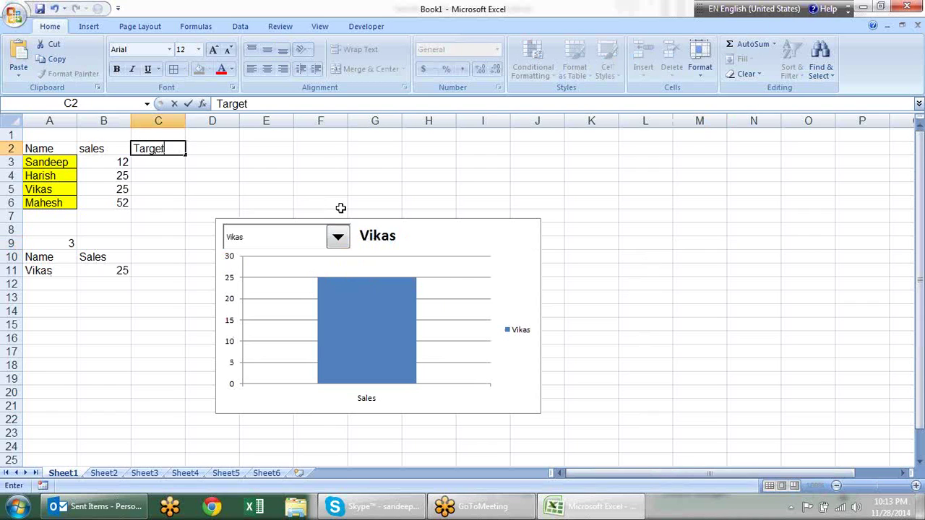
pyautogui.press('Return')
pyautogui.press('Return')
pyautogui.click(340, 207)
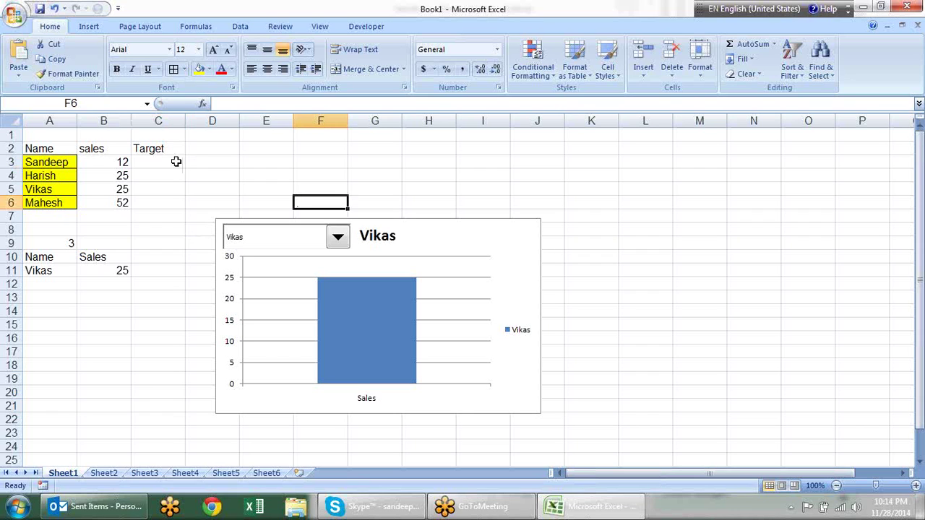
# Fill B3:C6 with the formula =RANDBETWEEN(10,90).
pyautogui.moveTo(176, 162); pyautogui.dragTo(171, 200)
pyautogui.write('=ra')
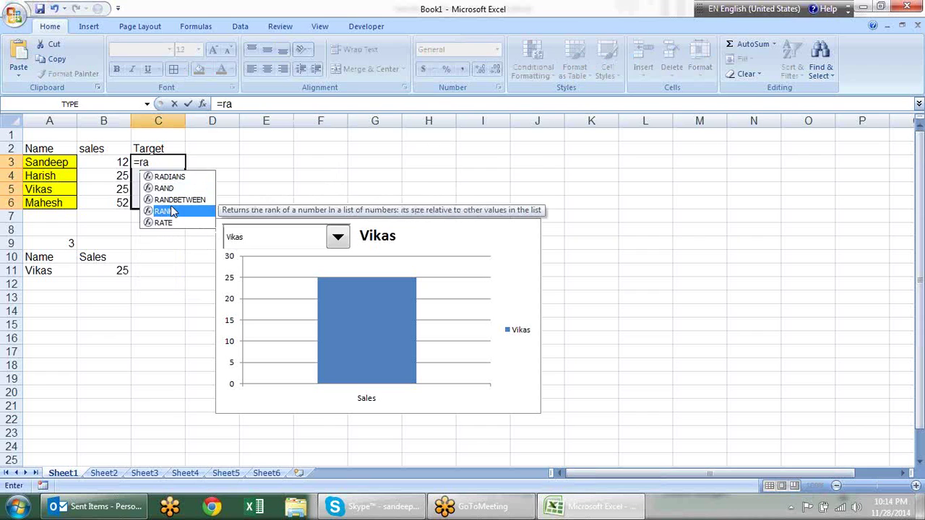
pyautogui.press('Escape')
pyautogui.press('Escape')
pyautogui.press('Left')
pyautogui.hotkey('shift', 'Right')
pyautogui.hotkey('shift', 'Down')
pyautogui.hotkey('shift', 'Down')
pyautogui.hotkey('shift', 'Down')
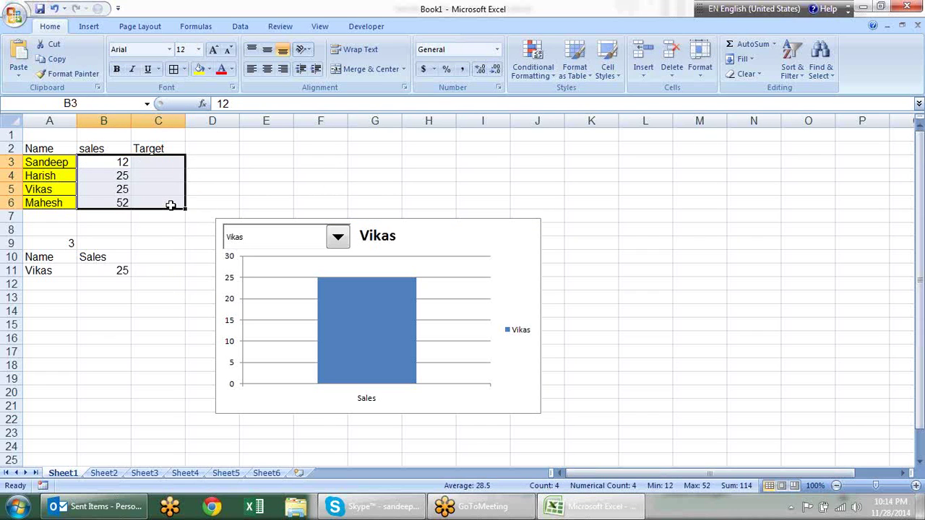
pyautogui.write('=ra')
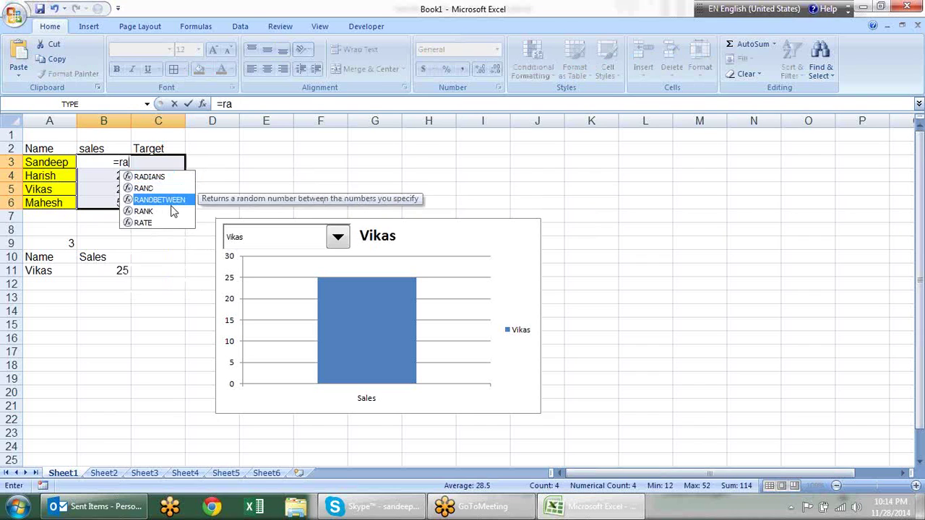
pyautogui.doubleClick(171, 201)
pyautogui.write('10,90)')
pyautogui.press('Return')
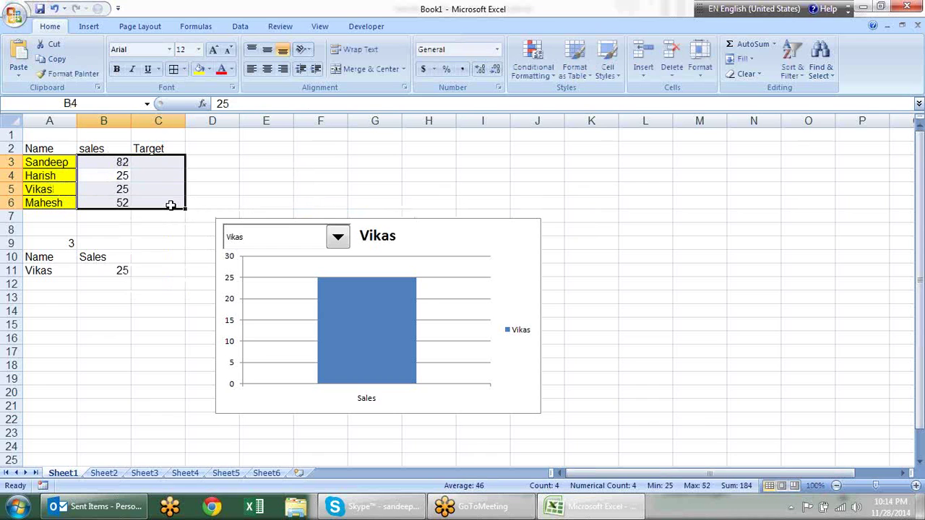
pyautogui.hotkey('ctrl', 'r')
# Convert B3:C6 to fixed values with Paste Special > Values.
pyautogui.hotkey('ctrl', 'c')
pyautogui.hotkey('ctrl', 'alt', 'v')
pyautogui.press('Return')
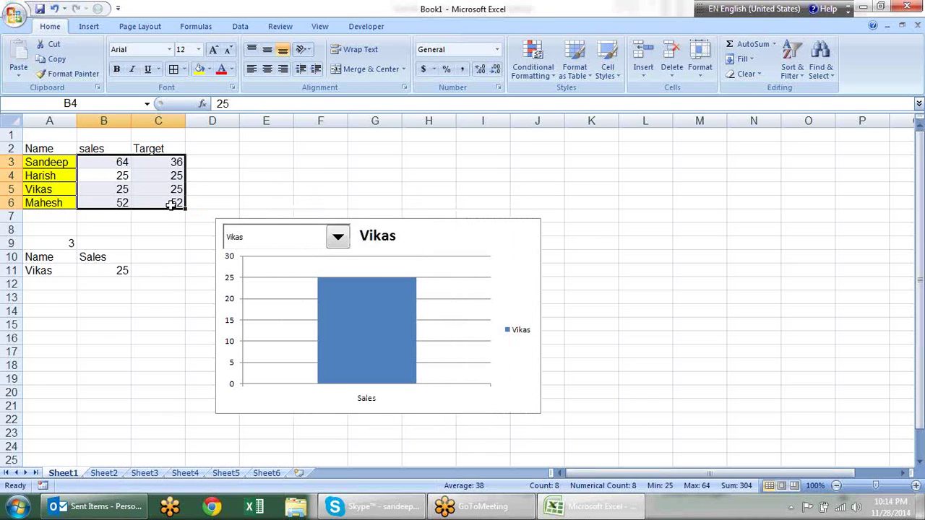
pyautogui.click(639, 224)
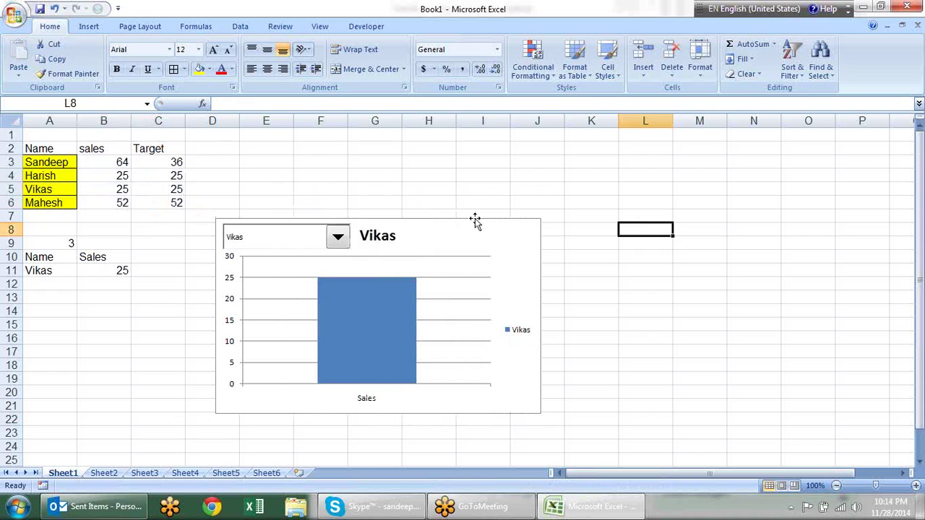
# Pick Sandeep, now showing 64, then Vikas in the chart's name drop-down.
pyautogui.click(337, 237)
pyautogui.click(316, 256)
pyautogui.click(338, 238)
pyautogui.click(322, 269)
# Add a 'Target' header in cell C10.
pyautogui.click(152, 257)
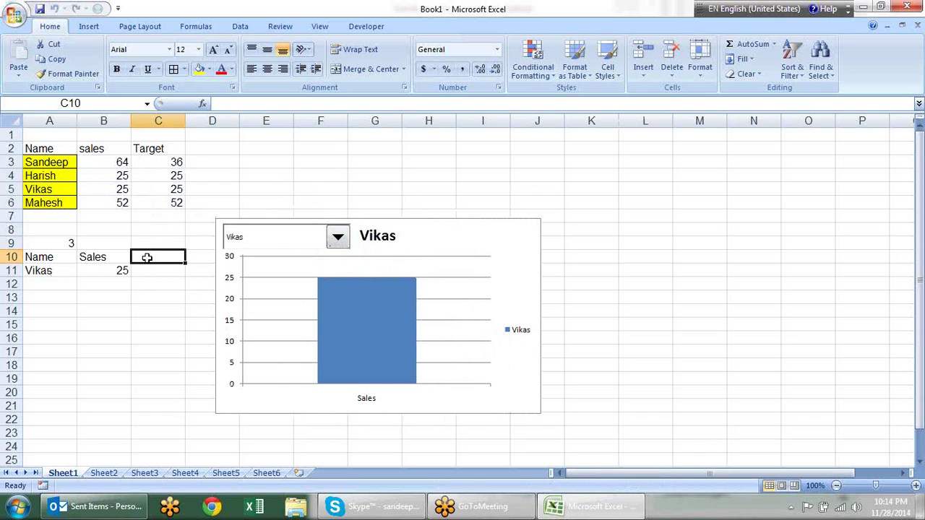
pyautogui.write('Targe')
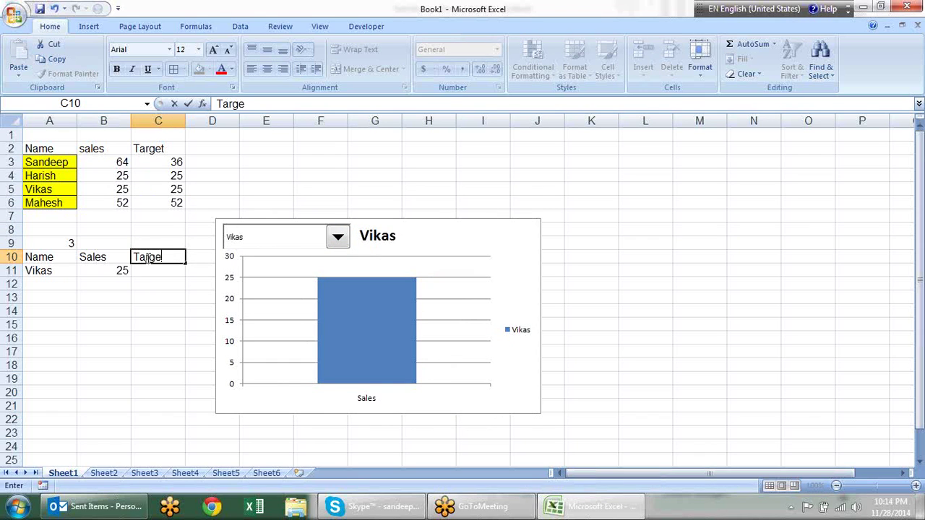
pyautogui.write('t')
pyautogui.press('Return')
# Enter =INDEX($C$3:$C$6,A9) in C11 to return the chosen person's target.
pyautogui.write('=IND')
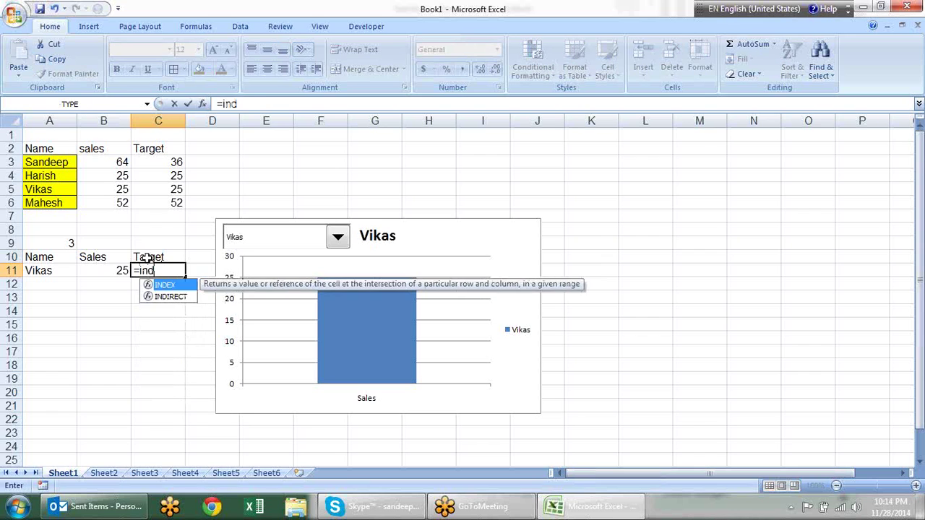
pyautogui.write('EX(')
pyautogui.moveTo(174, 165); pyautogui.dragTo(169, 205)
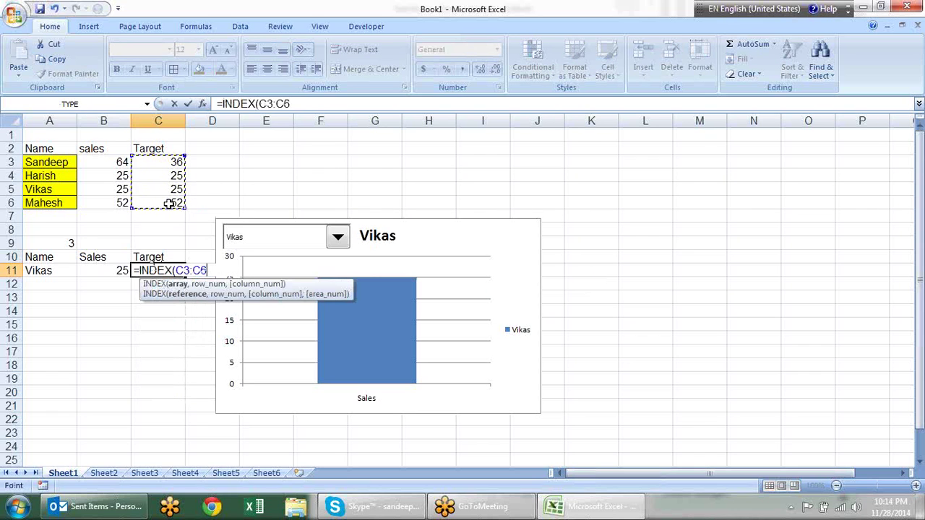
pyautogui.press('F4')
pyautogui.write(',')
pyautogui.click(67, 245)
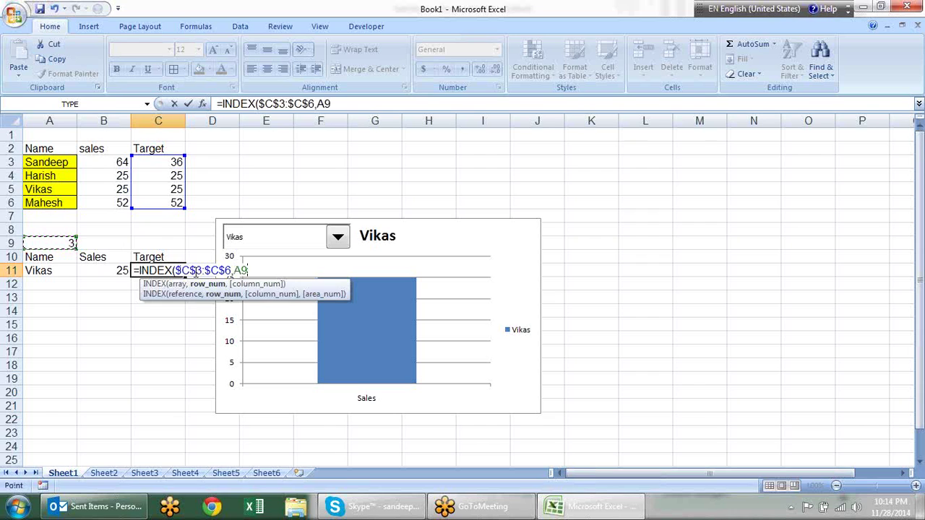
pyautogui.write(')')
pyautogui.press('Return')
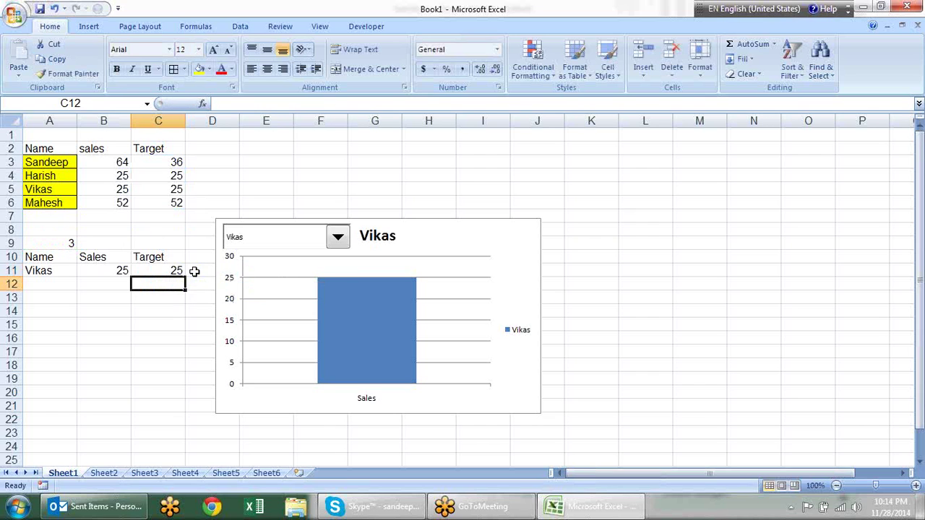
# Extend the chart data to A10:C11 and switch rows/columns to plot Sales and Target series.
pyautogui.click(492, 240)
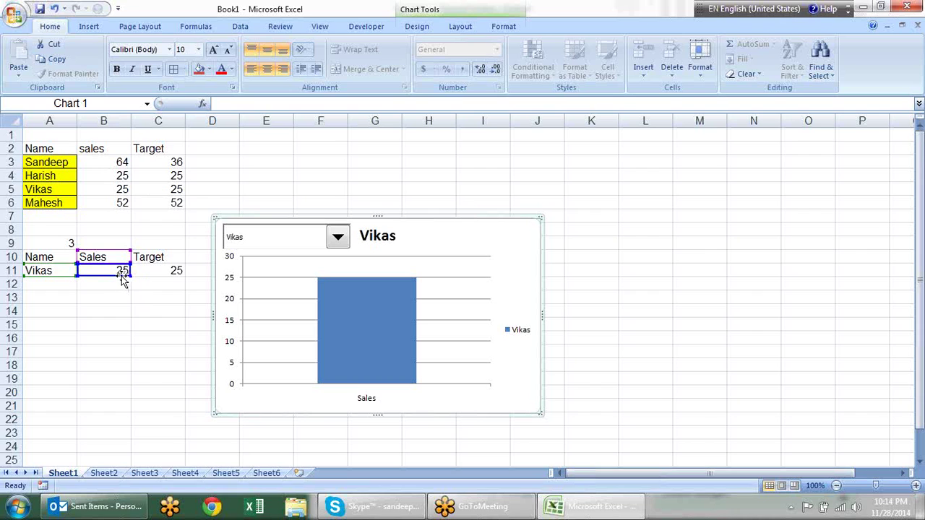
pyautogui.moveTo(128, 274); pyautogui.dragTo(166, 280)
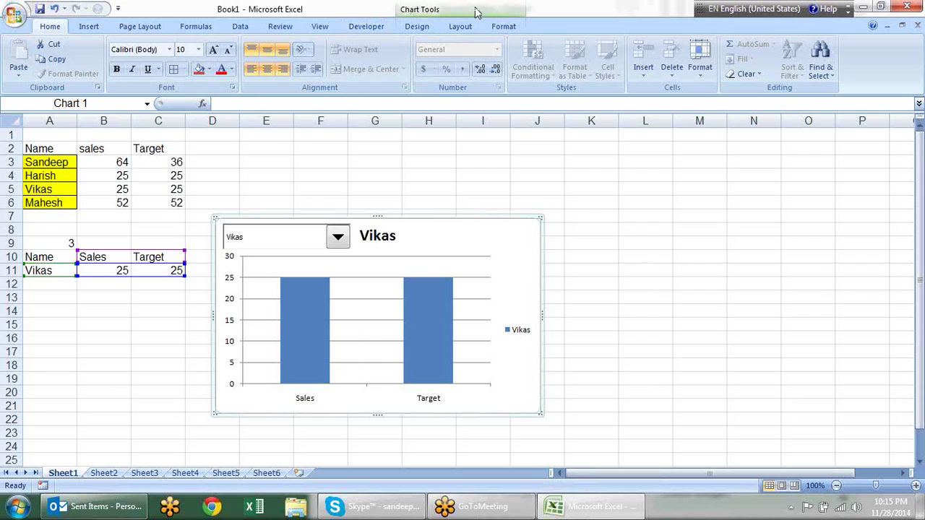
pyautogui.click(500, 28)
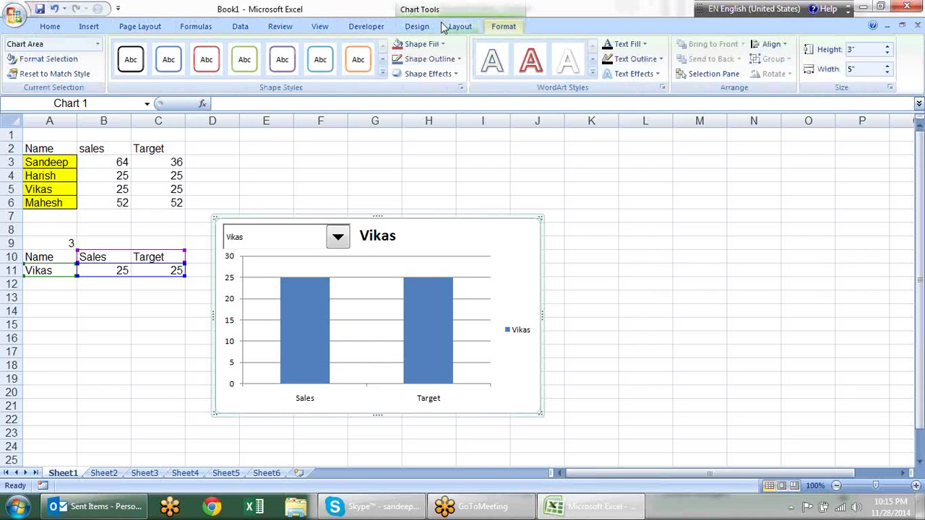
pyautogui.click(415, 26)
pyautogui.click(105, 51)
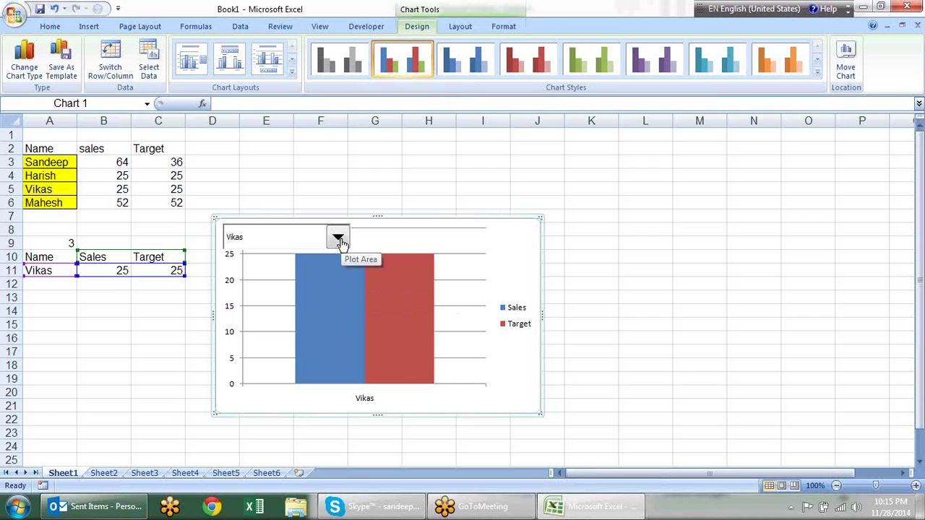
# Set Vikas's sales to 85 in B5 and target to 90 in C5.
pyautogui.click(133, 191)
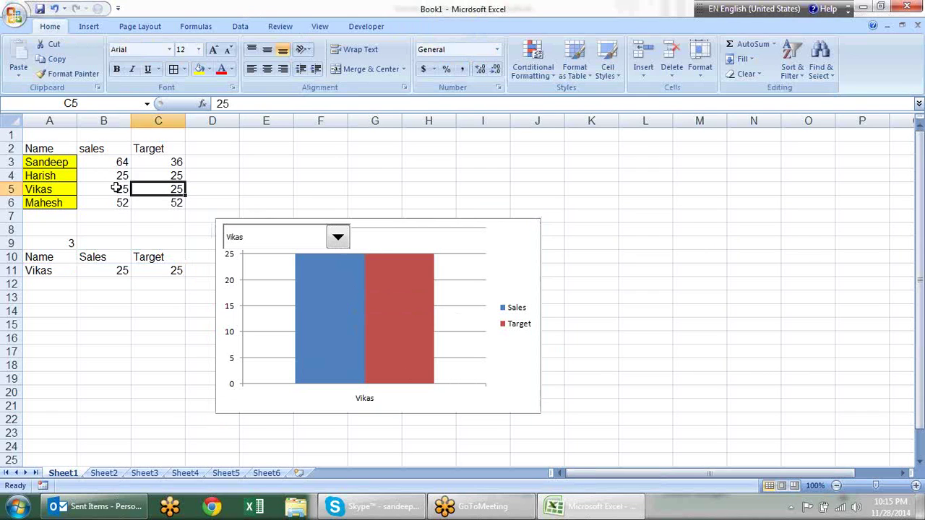
pyautogui.click(116, 188)
pyautogui.write('5')
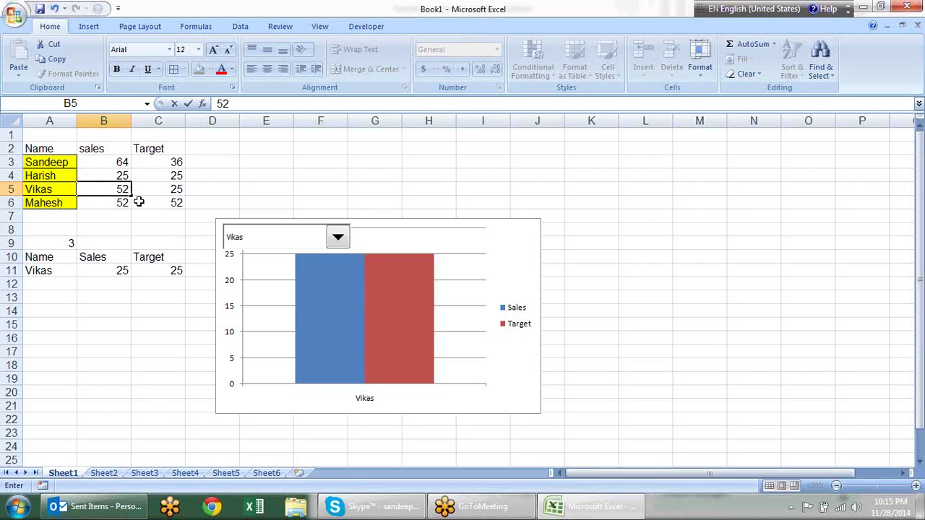
pyautogui.press('Tab')
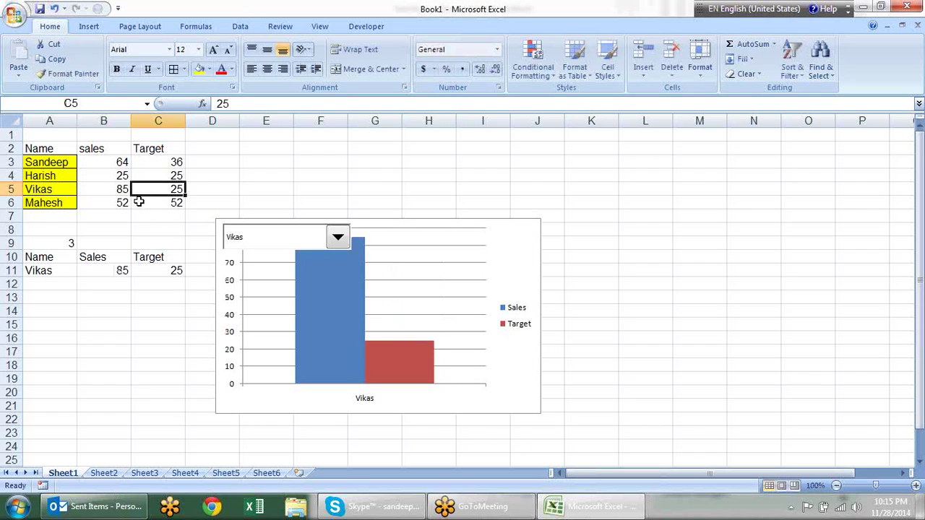
pyautogui.write('9')
pyautogui.press('Tab')
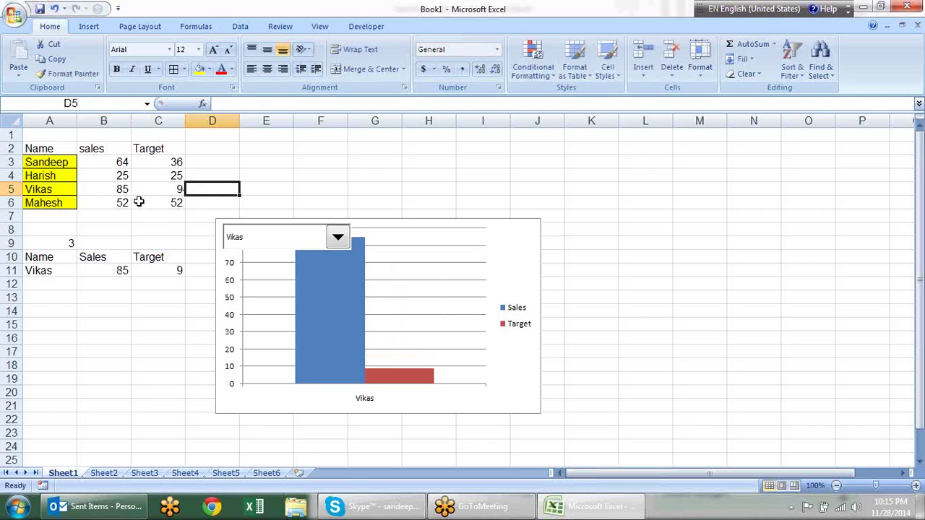
pyautogui.press('Left')
pyautogui.write('90')
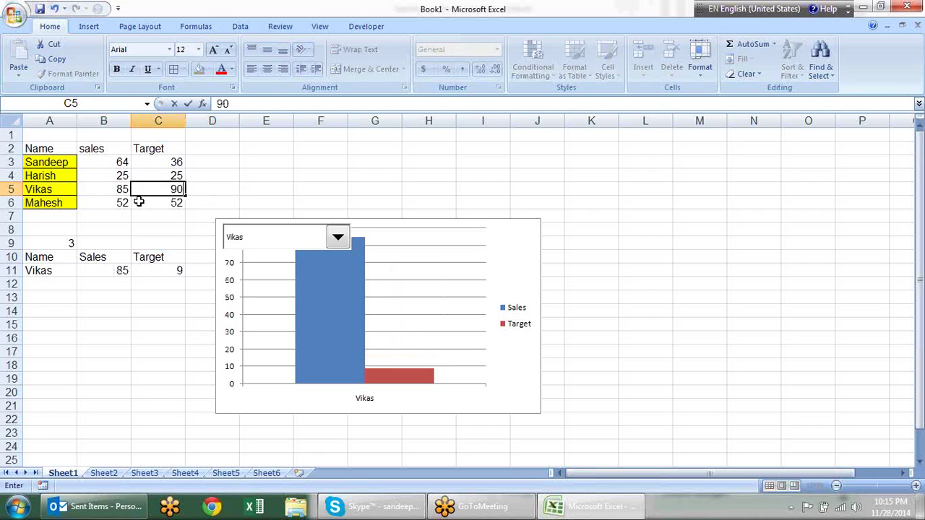
pyautogui.press('Return')
# Set Harish's target to 56 in C4 and Mahesh's target to 85 in C6.
pyautogui.press('Up')
pyautogui.press('Up')
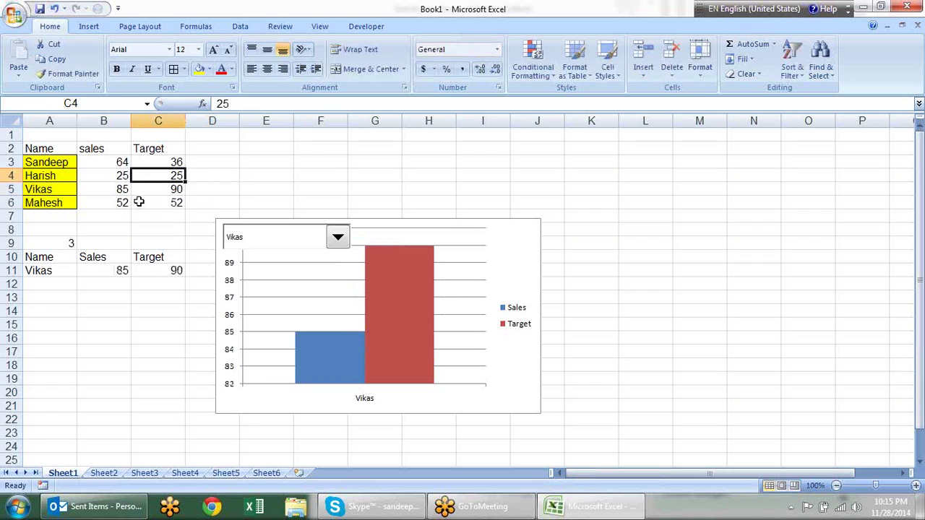
pyautogui.write('56')
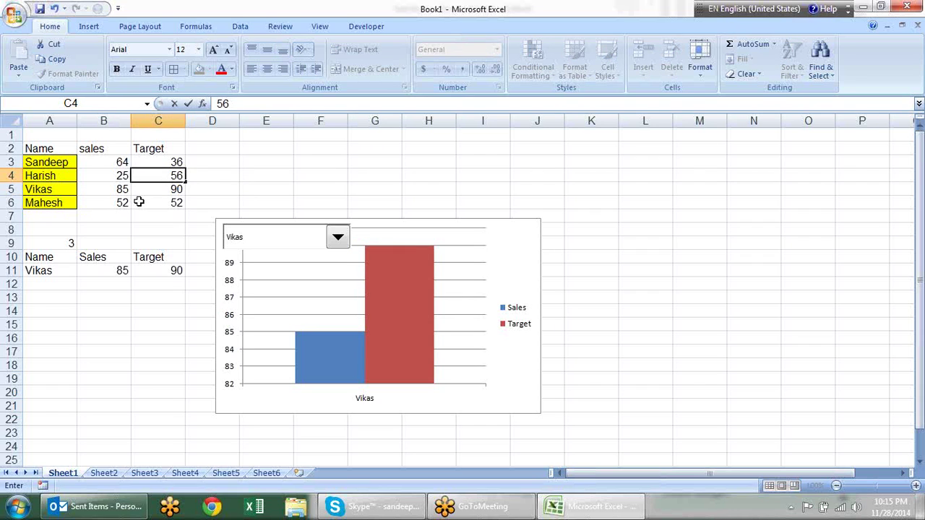
pyautogui.press('Return')
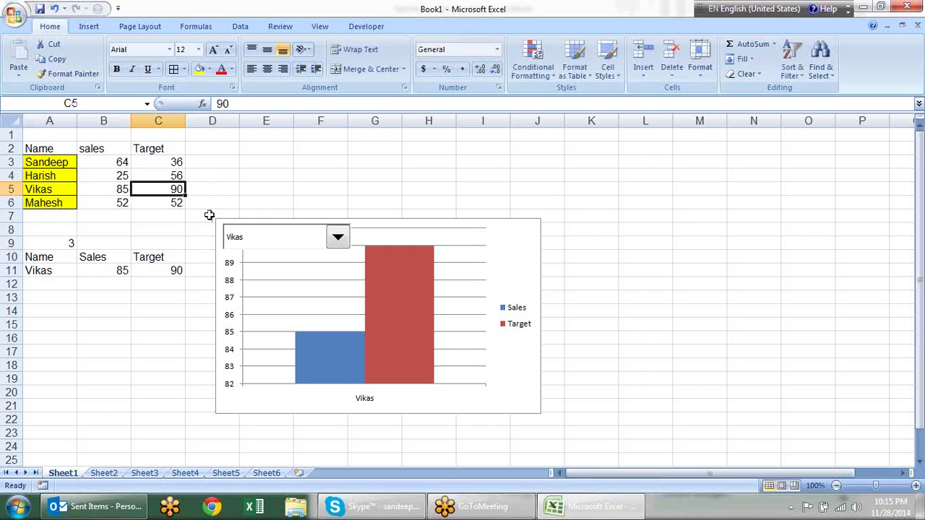
pyautogui.click(176, 202)
pyautogui.write('8')
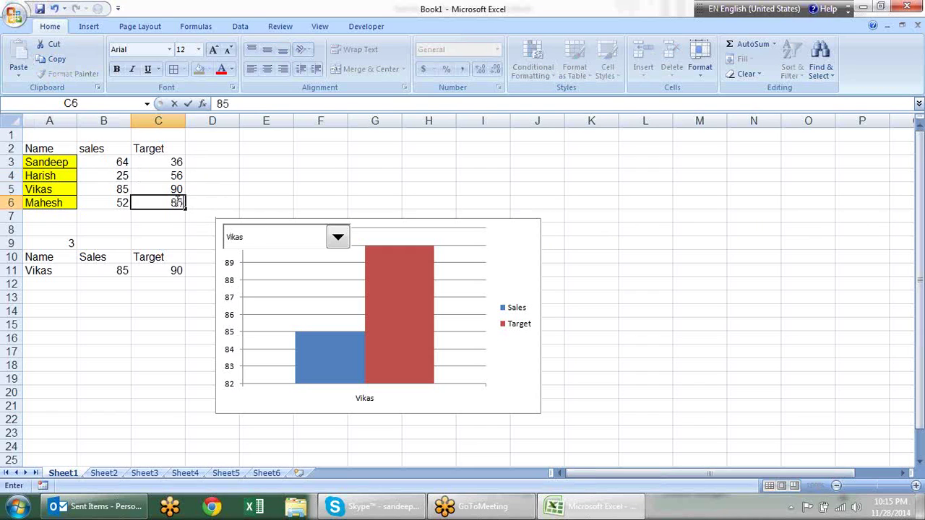
pyautogui.press('Return')
# Cycle the chart's name drop-down through Harish, Sandeep, Harish and Vikas.
pyautogui.click(641, 311)
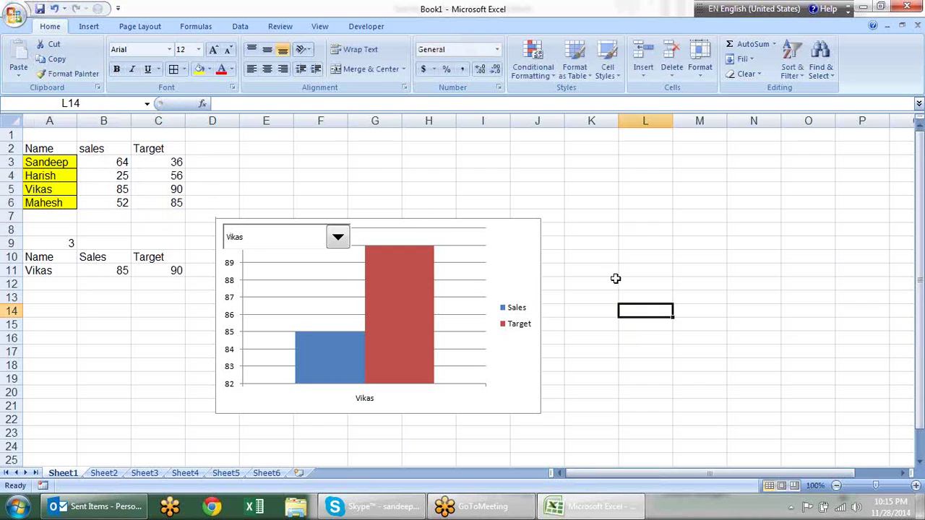
pyautogui.click(339, 237)
pyautogui.click(299, 264)
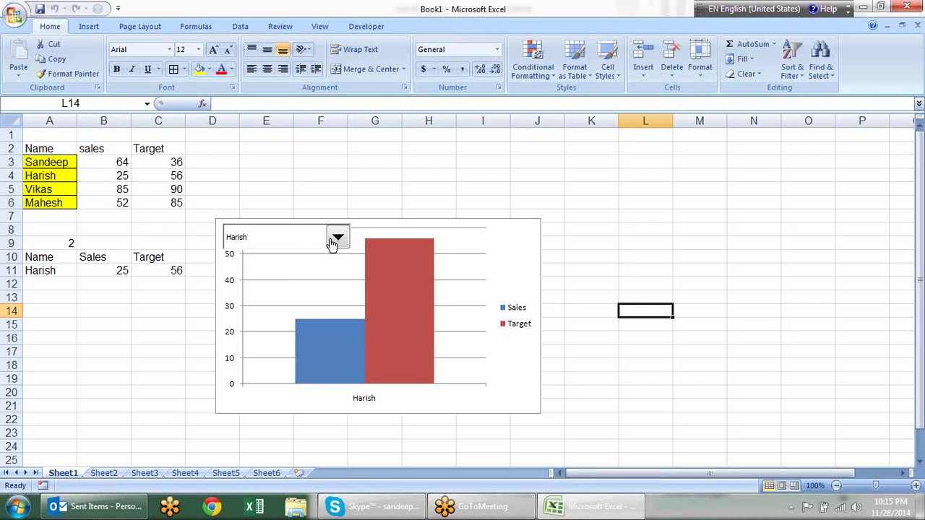
pyautogui.click(337, 239)
pyautogui.click(301, 256)
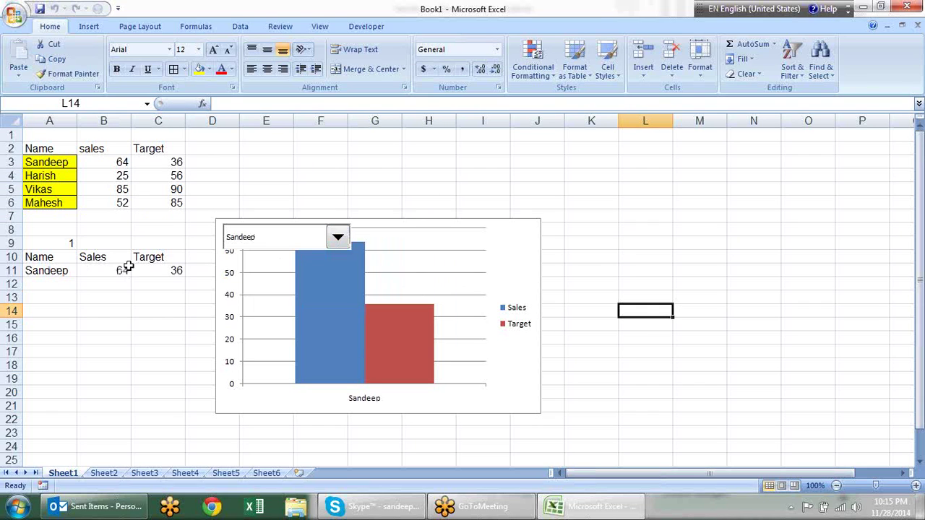
pyautogui.click(339, 239)
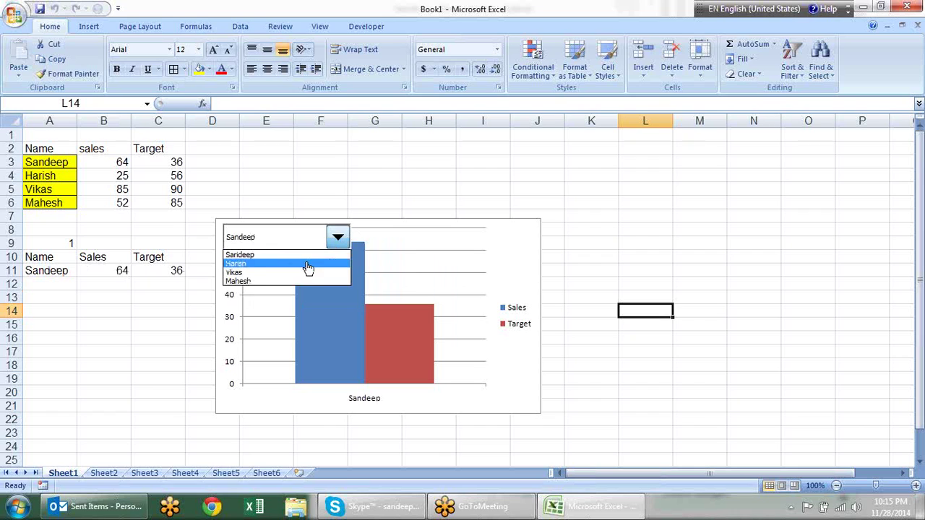
pyautogui.click(305, 264)
pyautogui.click(337, 241)
pyautogui.click(312, 272)
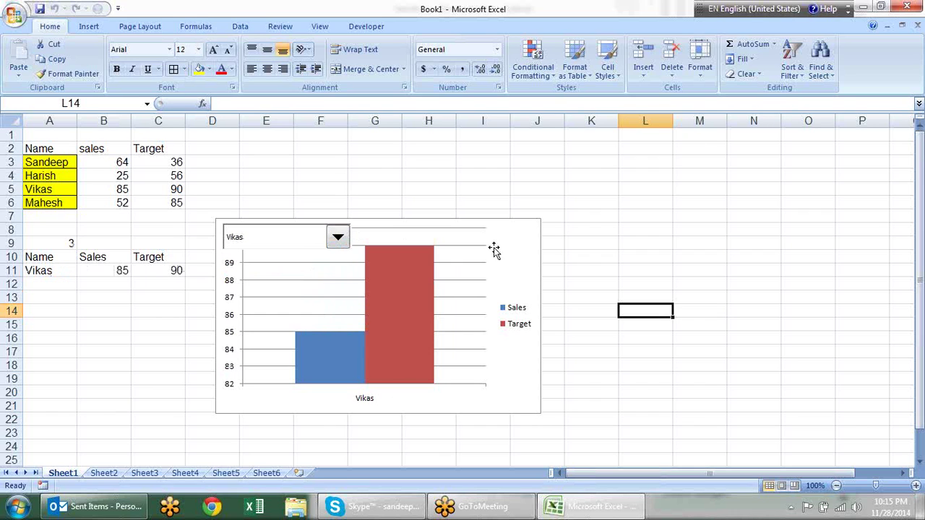
# Resize the chart's plot area, widening it to the right.
pyautogui.click(494, 248)
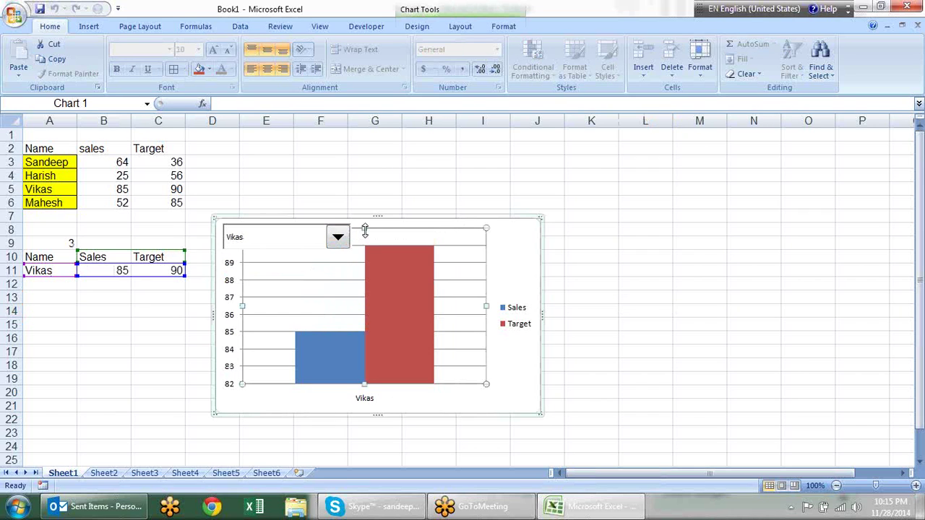
pyautogui.click(357, 279)
pyautogui.moveTo(358, 279); pyautogui.dragTo(359, 276)
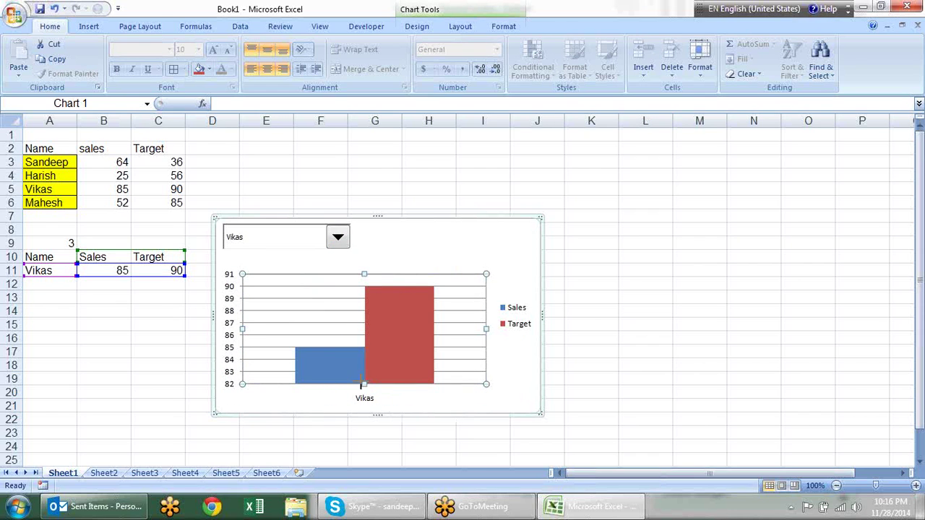
pyautogui.moveTo(362, 384); pyautogui.dragTo(364, 386)
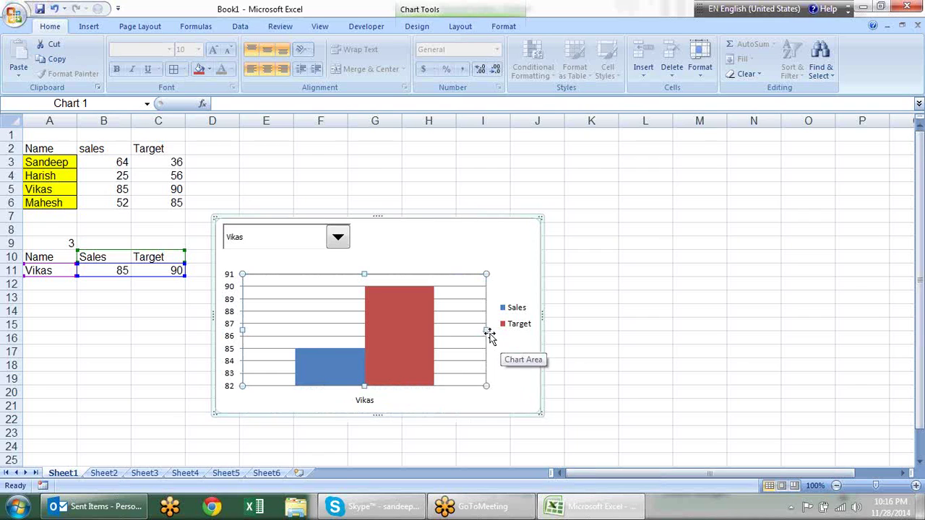
pyautogui.moveTo(486, 330); pyautogui.dragTo(605, 322)
# Pick Harish, Vikas, Mahesh, then Sandeep in the drop-down, ending at 64 versus 36.
pyautogui.click(339, 242)
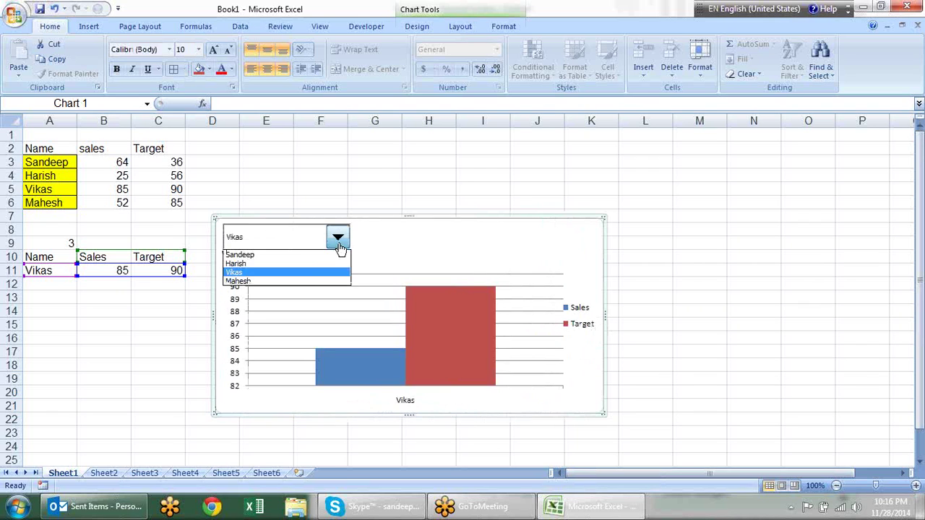
pyautogui.click(313, 263)
pyautogui.click(337, 239)
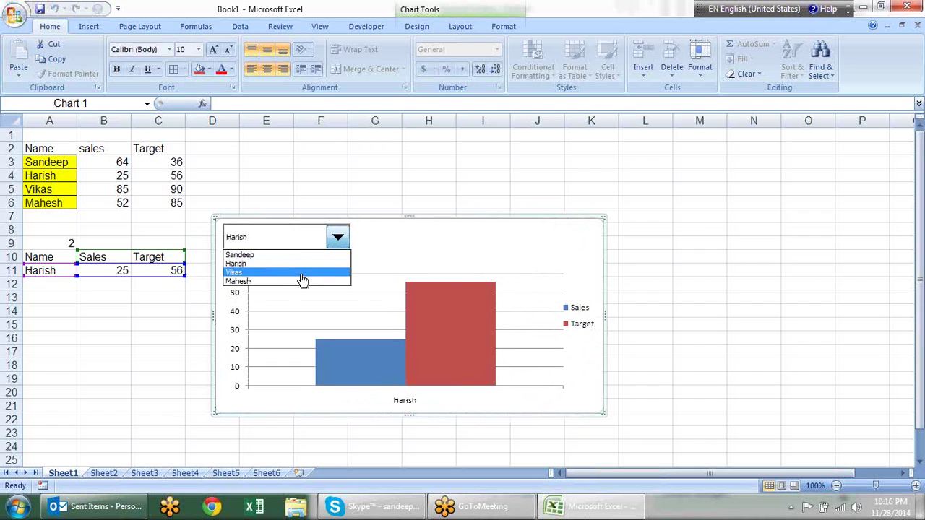
pyautogui.click(303, 275)
pyautogui.click(338, 239)
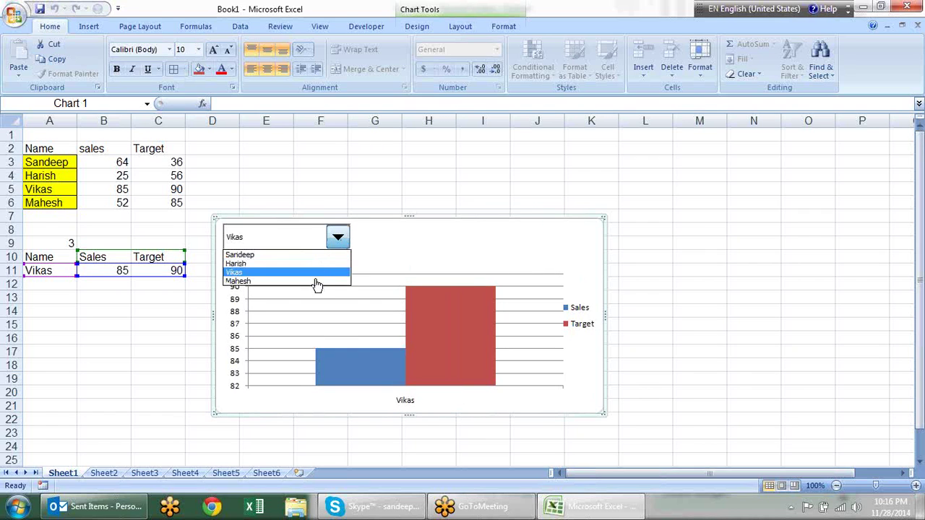
pyautogui.click(316, 282)
pyautogui.click(335, 237)
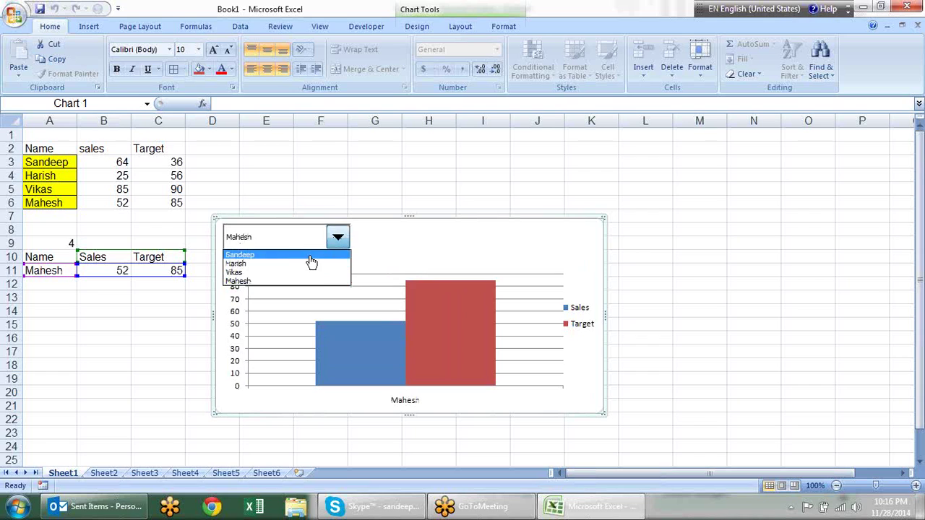
pyautogui.click(312, 258)
pyautogui.click(737, 254)
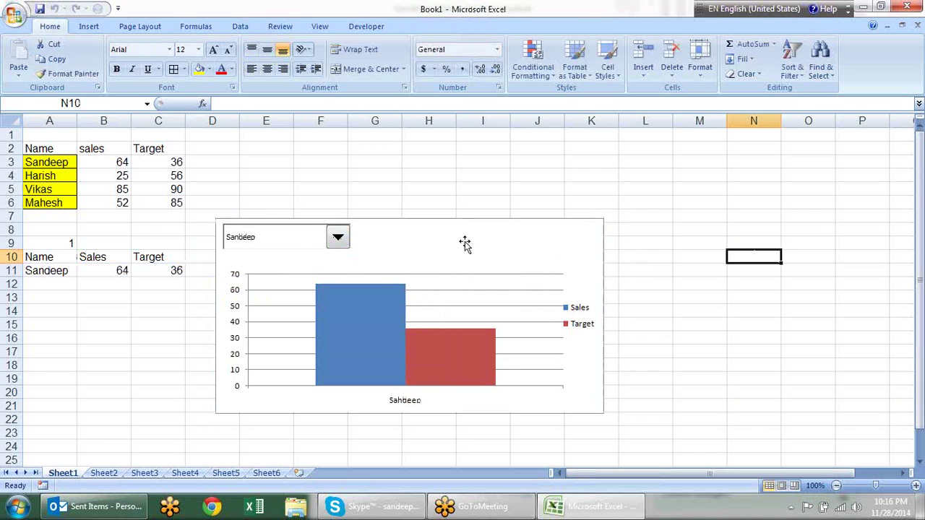
pyautogui.click(647, 124)
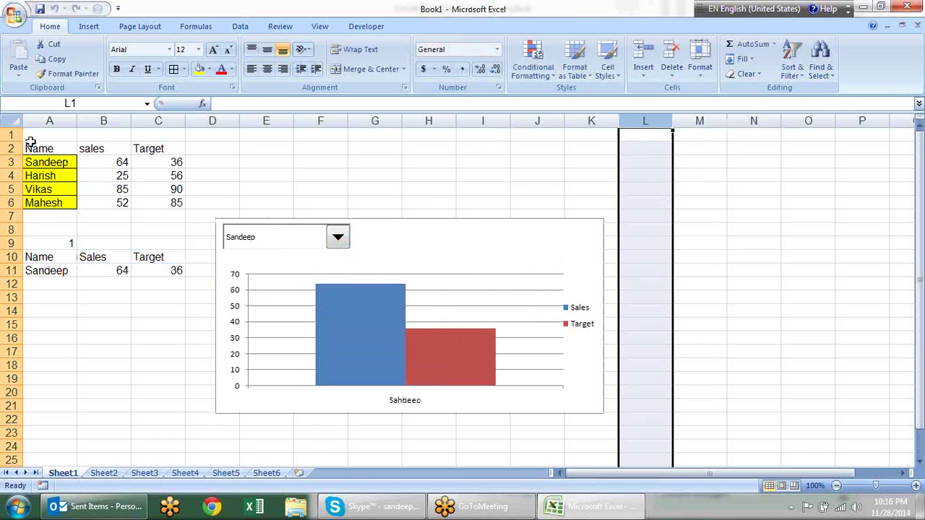
pyautogui.click(6, 148)
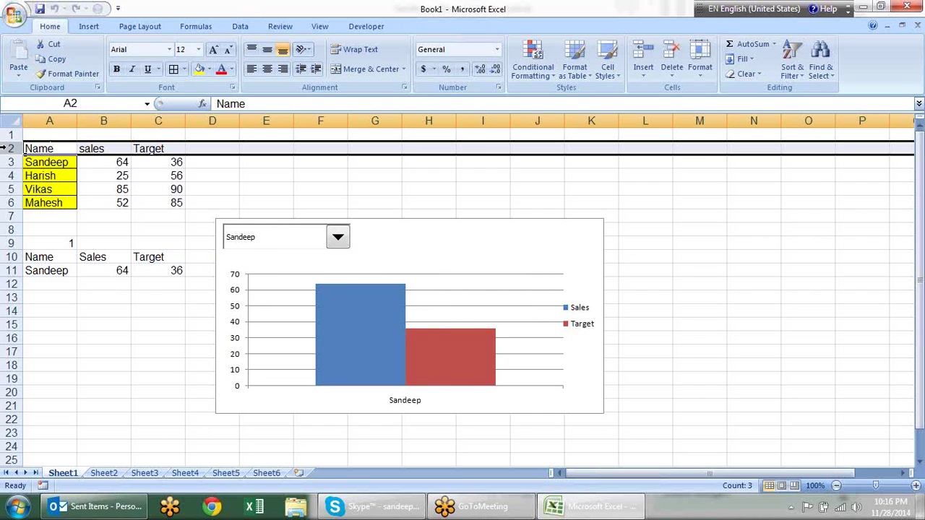
pyautogui.click(296, 178)
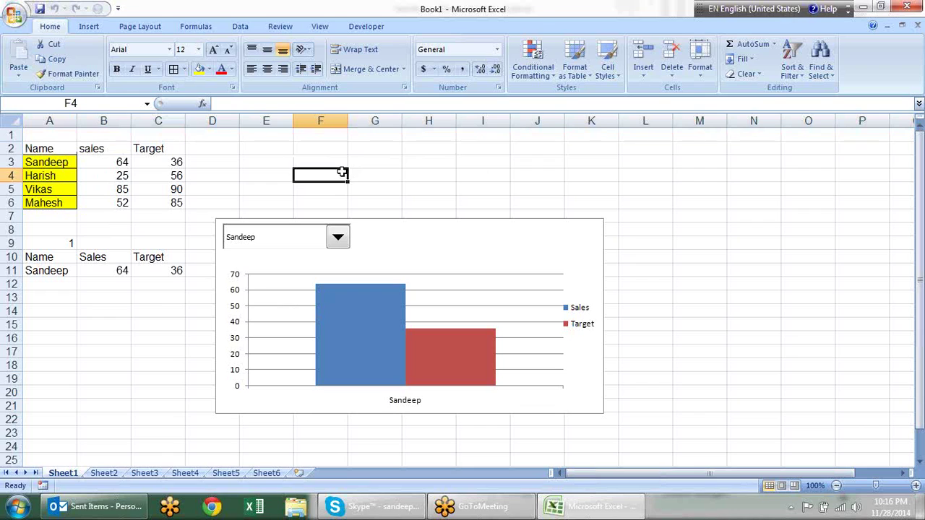
pyautogui.moveTo(341, 147); pyautogui.dragTo(557, 148)
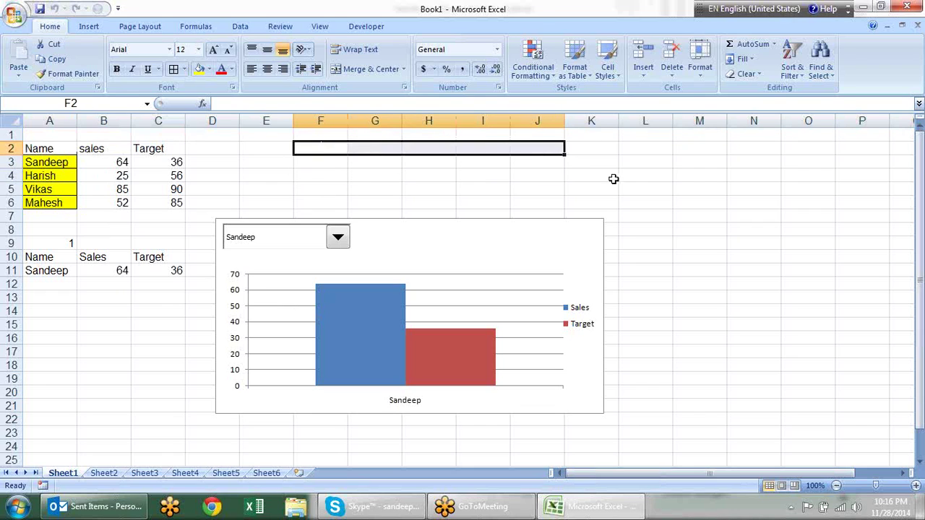
pyautogui.click(641, 187)
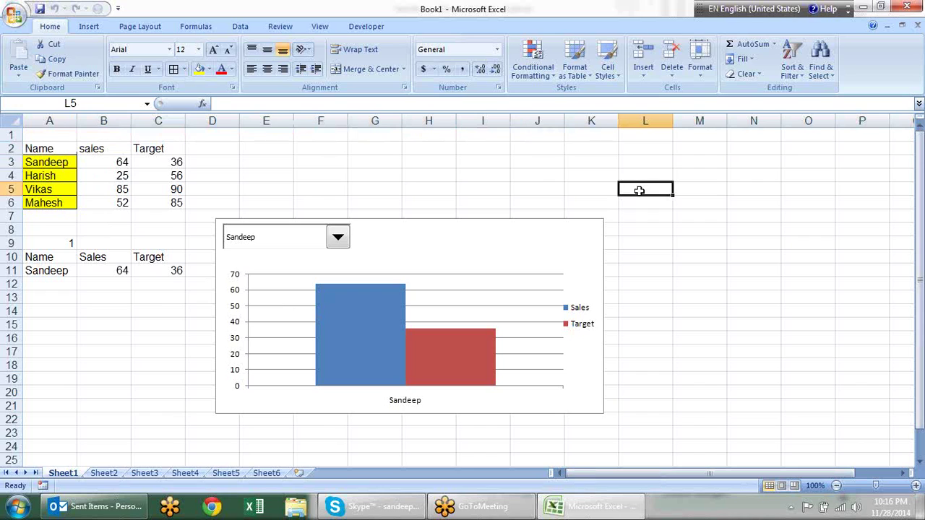
pyautogui.click(162, 266)
pyautogui.click(124, 271)
pyautogui.click(32, 270)
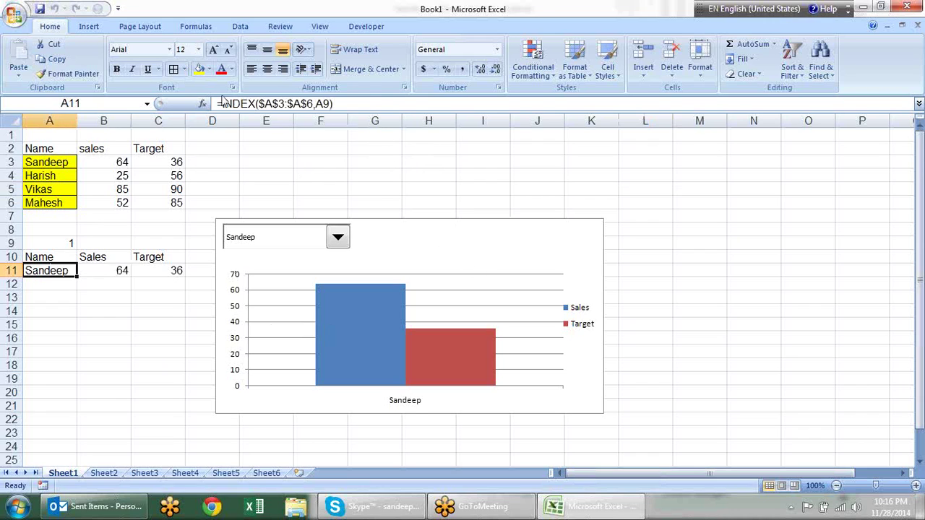
pyautogui.click(367, 26)
pyautogui.click(180, 63)
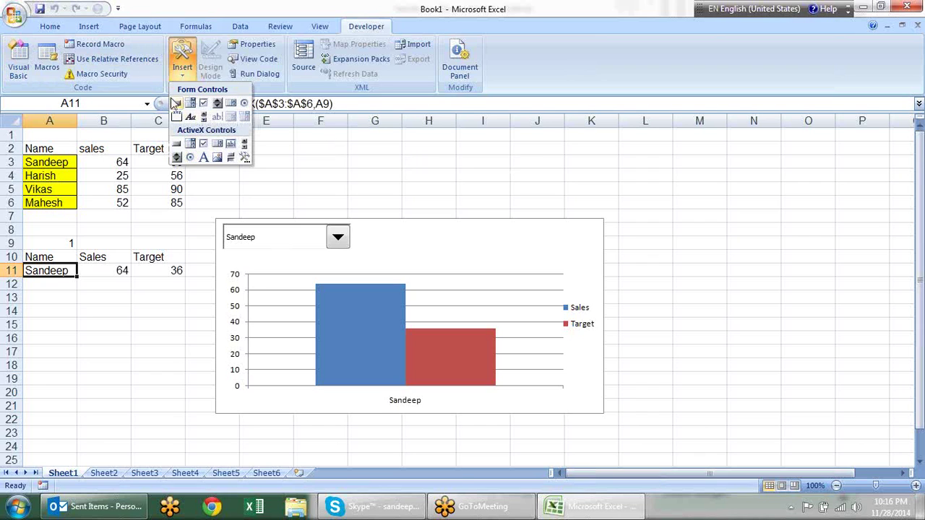
pyautogui.click(176, 105)
pyautogui.moveTo(368, 149); pyautogui.dragTo(455, 186)
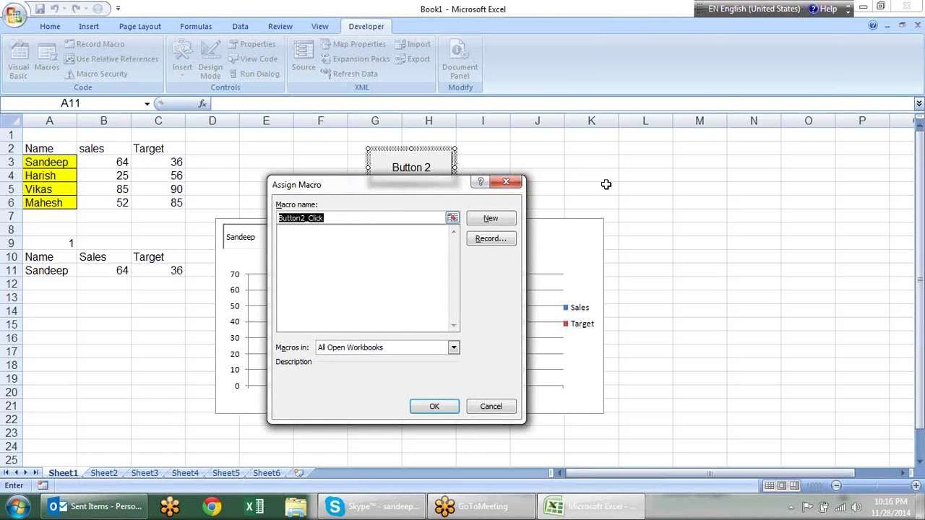
pyautogui.click(506, 181)
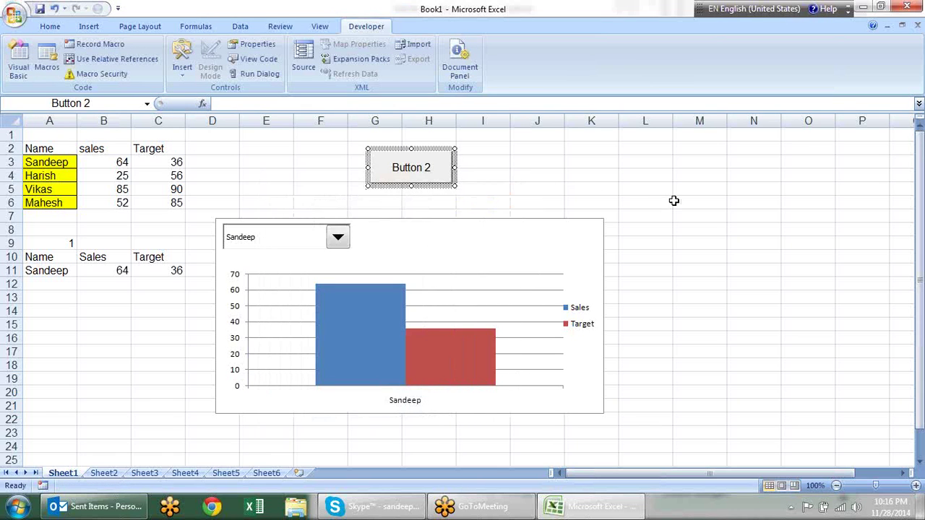
pyautogui.press('Delete')
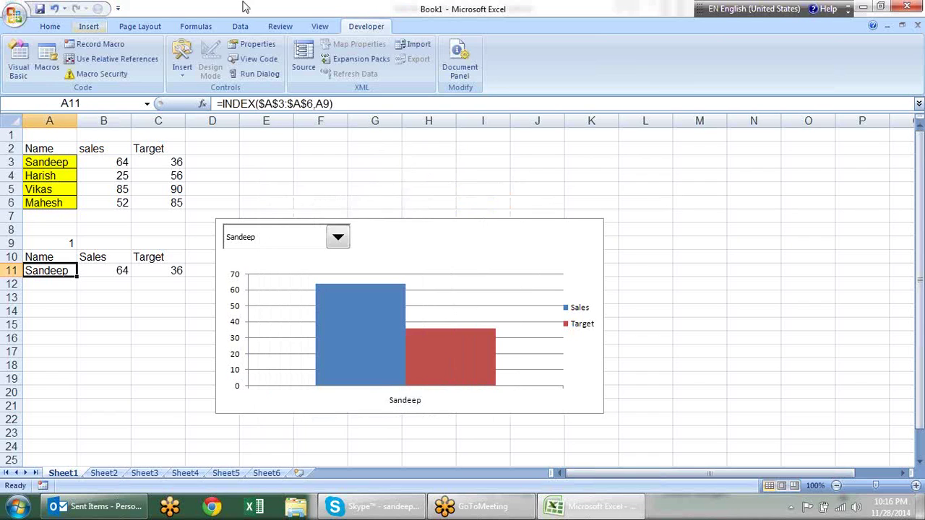
# Insert a Check Box form control at the top of the chart.
pyautogui.click(191, 69)
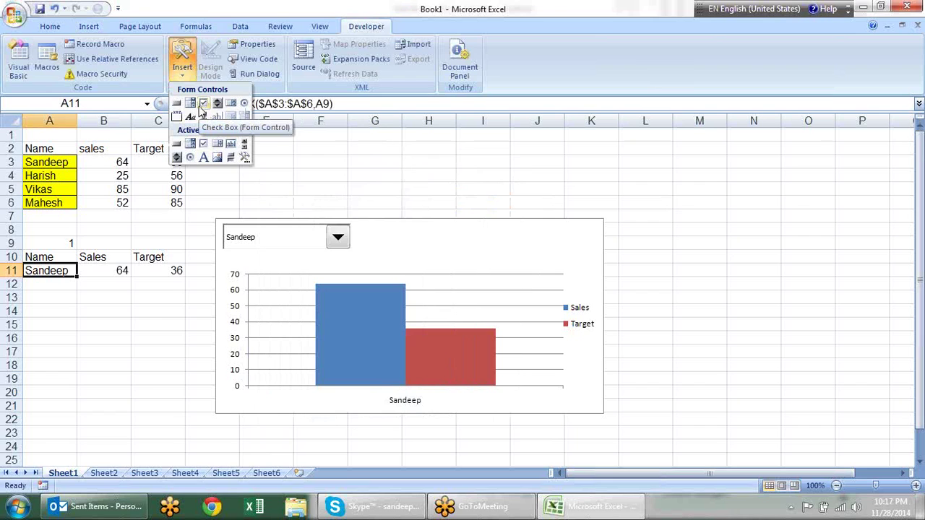
pyautogui.click(203, 104)
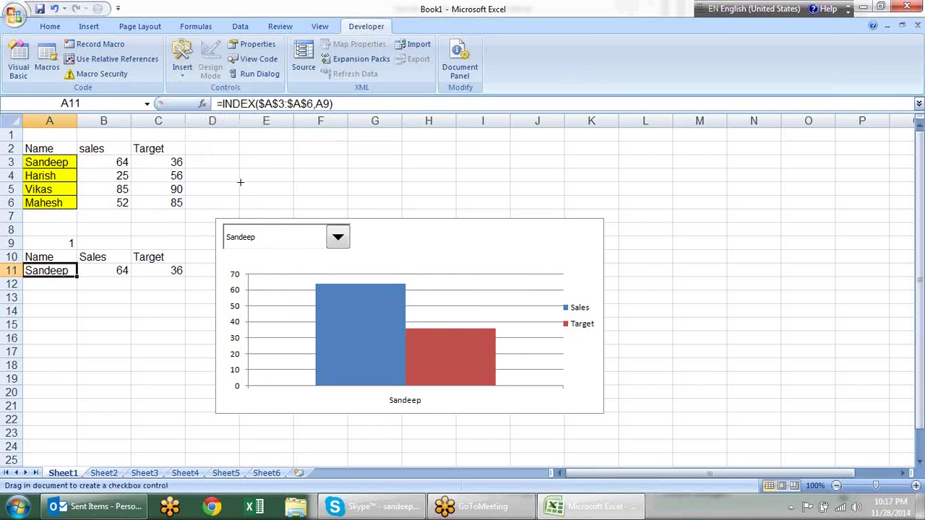
pyautogui.moveTo(381, 232); pyautogui.dragTo(444, 249)
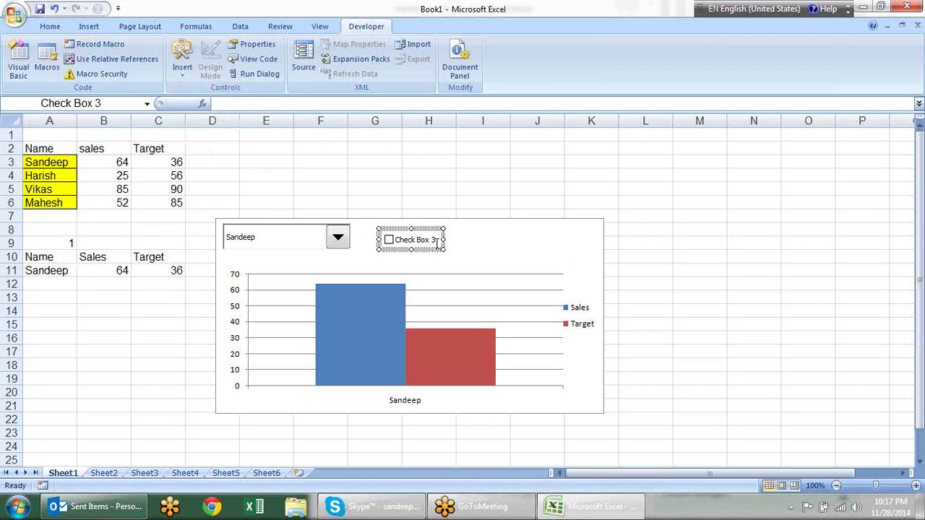
# Replace the default 'Check Box 3' label with 'V/s'.
pyautogui.click(436, 239)
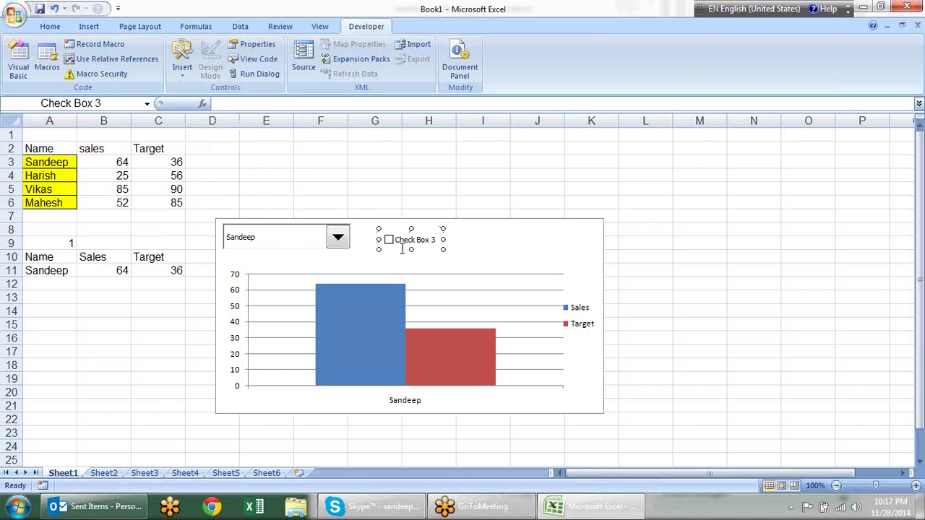
pyautogui.moveTo(437, 239); pyautogui.dragTo(396, 240)
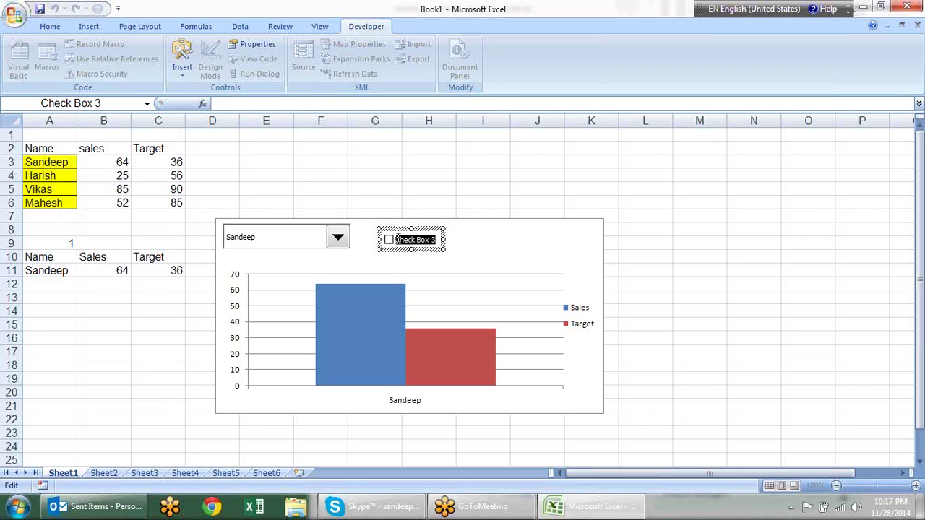
pyautogui.press('Delete')
pyautogui.write('V/s')
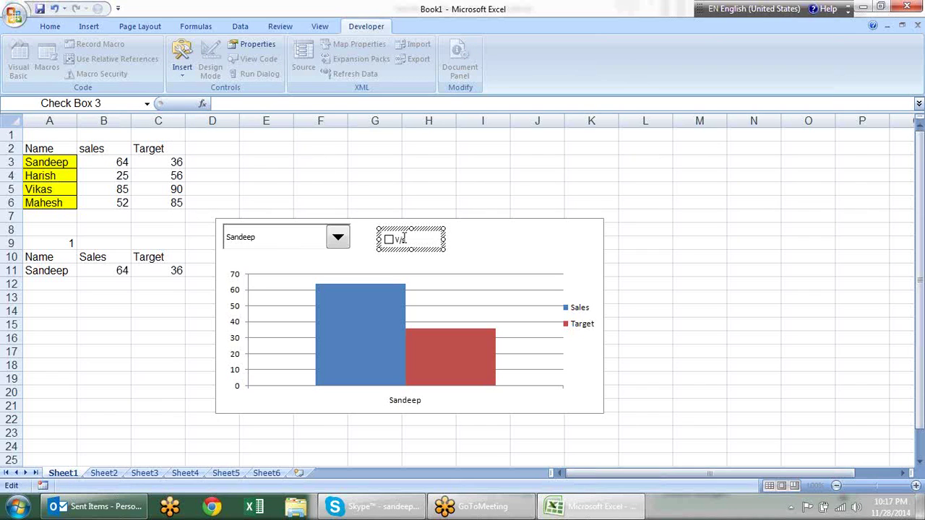
pyautogui.click(542, 164)
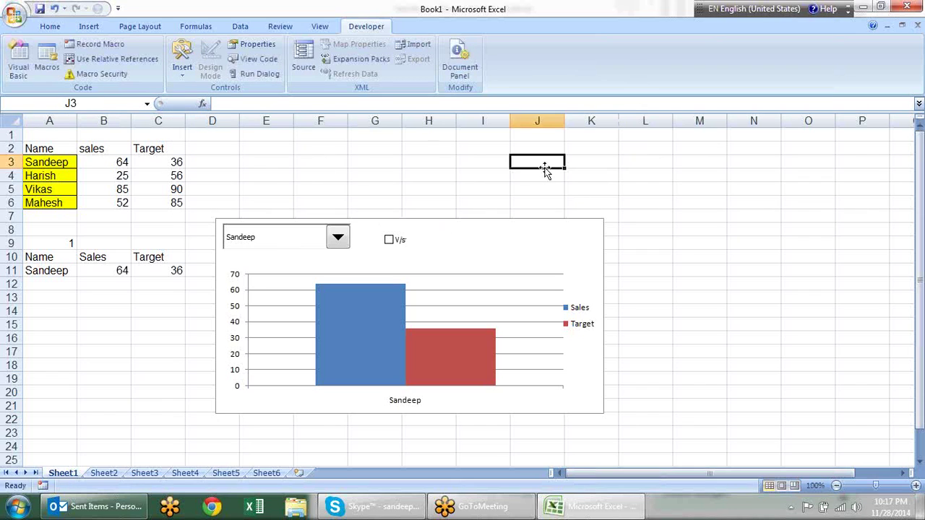
pyautogui.rightClick(398, 249)
# Format the check box as Unchecked with 3-D shading and cell link $B$9.
pyautogui.click(466, 360)
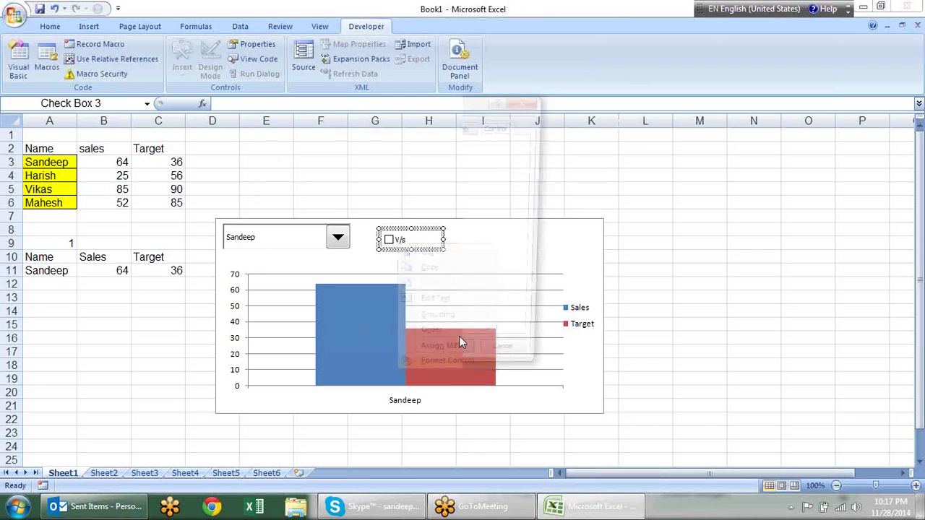
pyautogui.moveTo(305, 102); pyautogui.dragTo(508, 112)
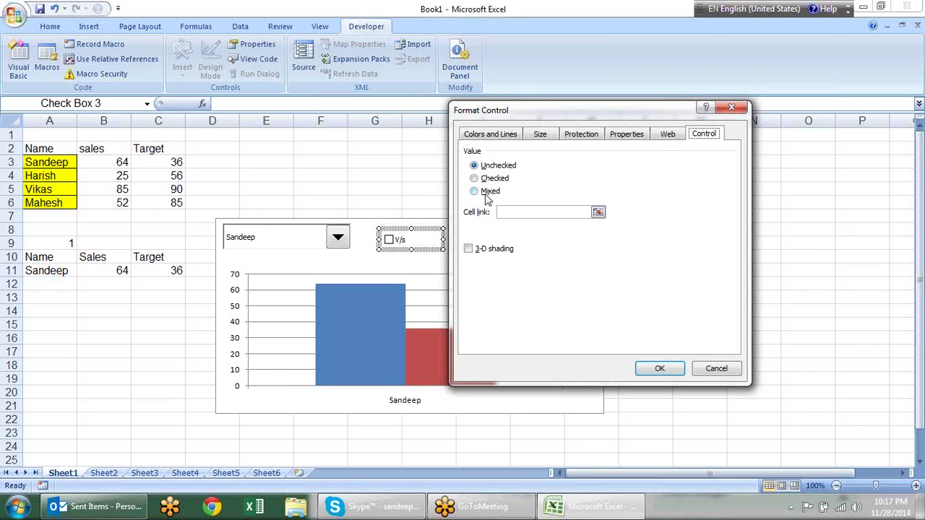
pyautogui.click(485, 192)
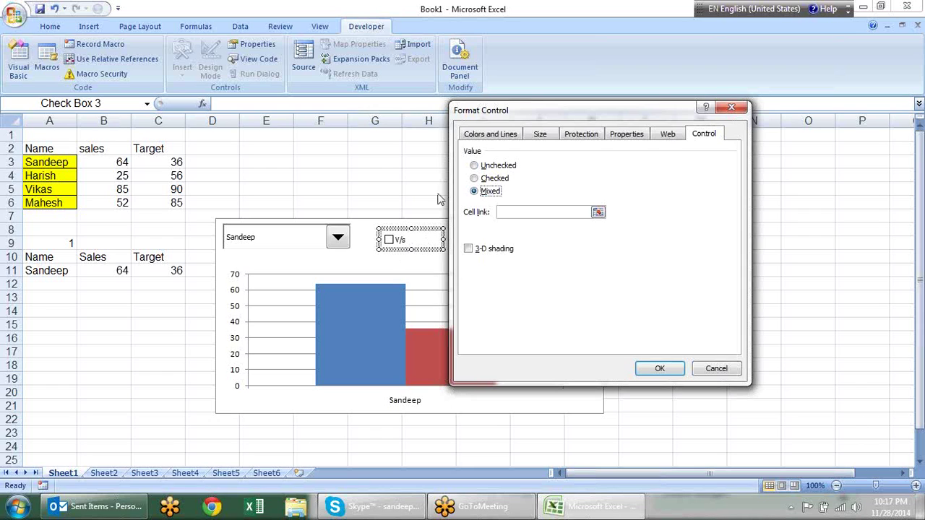
pyautogui.click(503, 167)
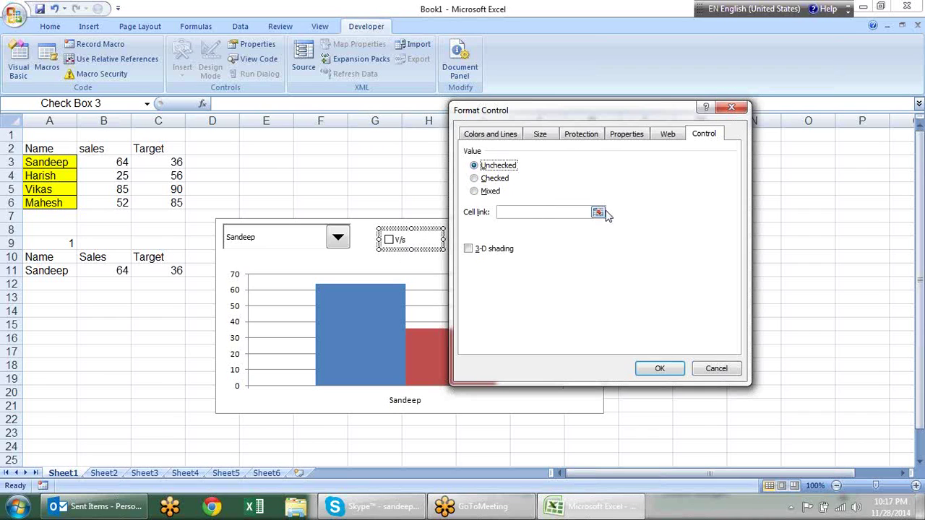
pyautogui.click(469, 249)
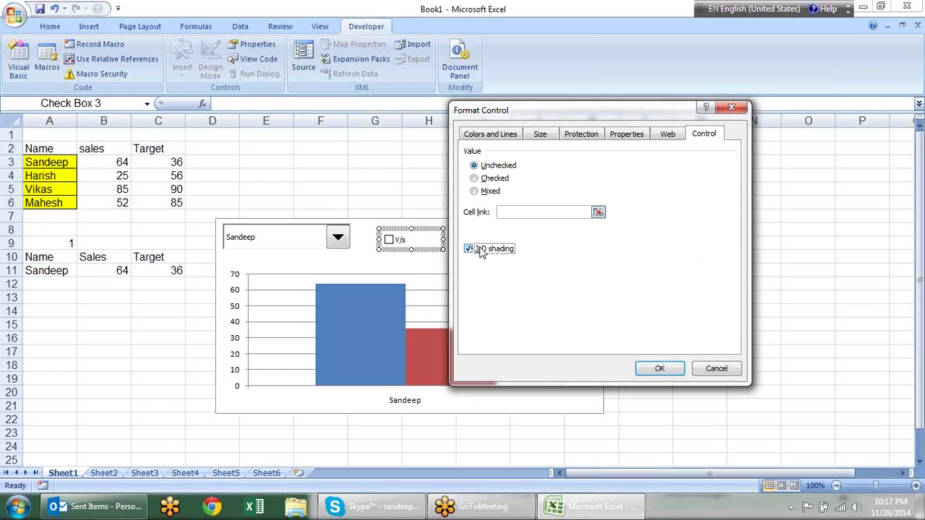
pyautogui.click(598, 212)
pyautogui.click(110, 242)
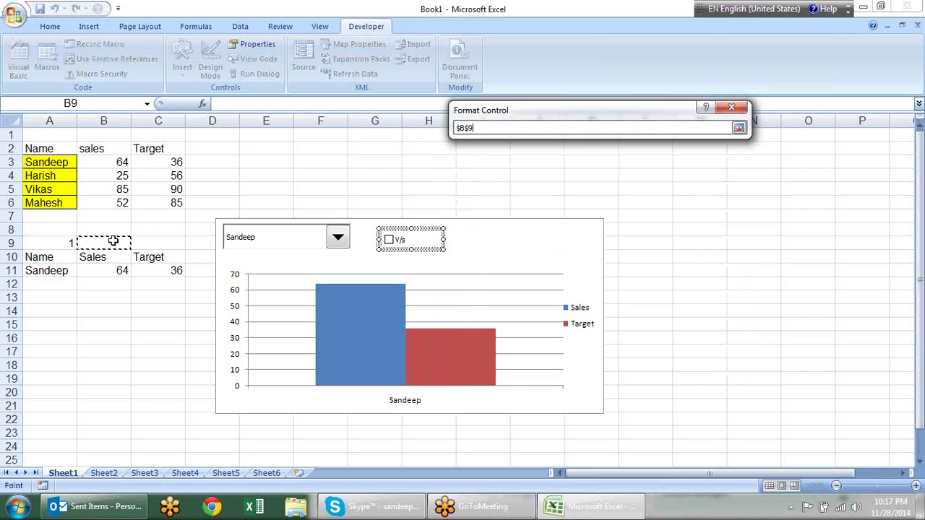
pyautogui.press('Return')
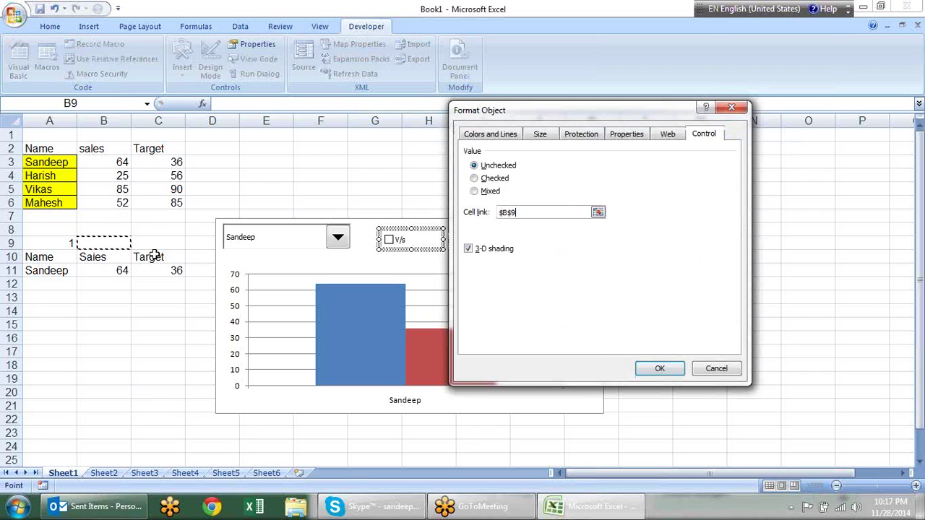
pyautogui.click(658, 367)
pyautogui.click(482, 161)
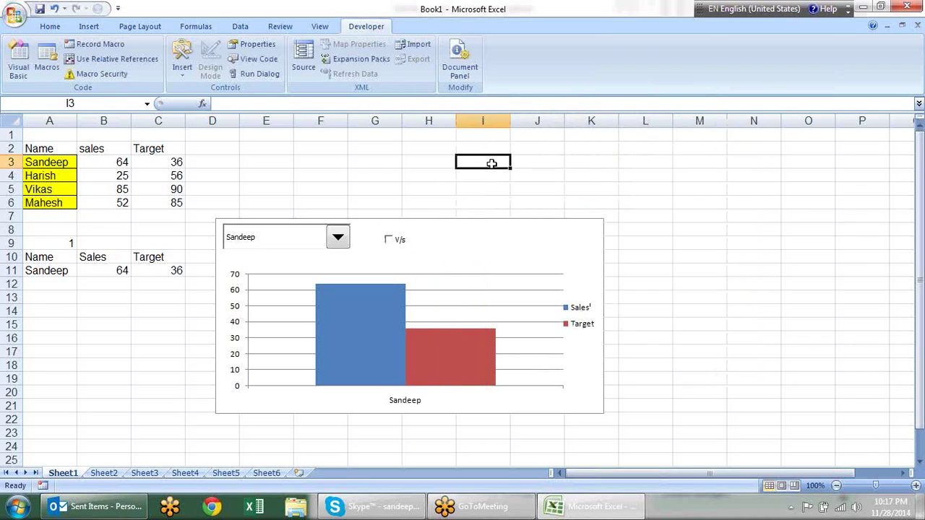
# Toggle the V/s check box to test B9, leaving it unticked so B9 reads FALSE.
pyautogui.click(389, 241)
pyautogui.click(391, 240)
pyautogui.click(390, 241)
pyautogui.click(389, 241)
pyautogui.click(389, 241)
pyautogui.click(390, 240)
pyautogui.click(396, 246)
pyautogui.click(397, 243)
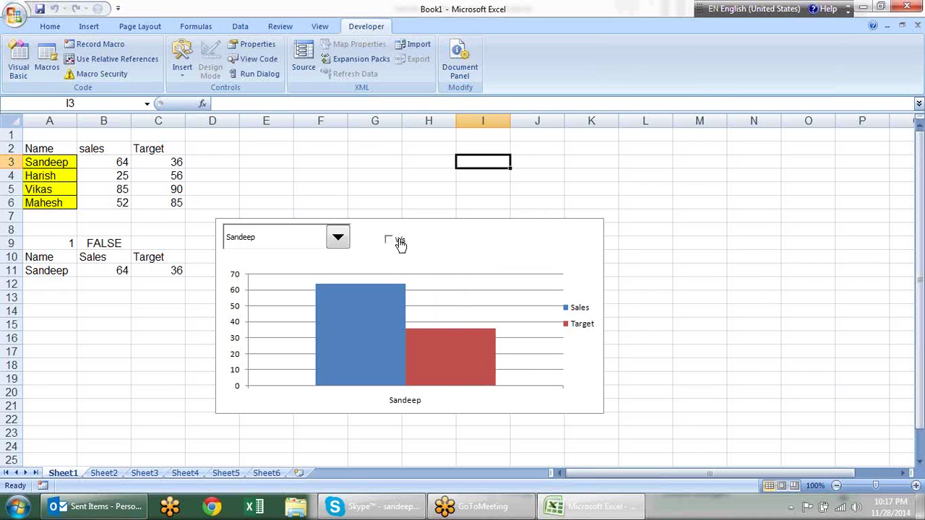
pyautogui.click(732, 247)
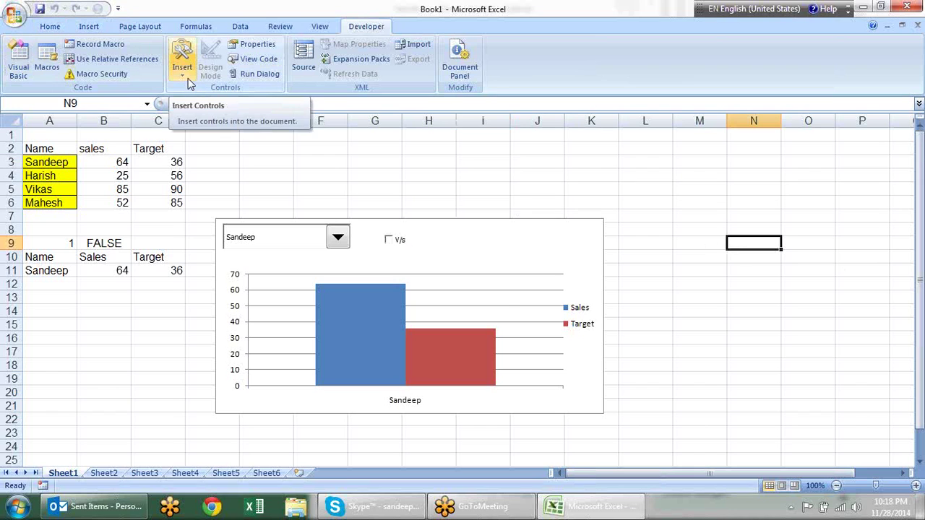
# Shrink the plot area from the right and move the Sales/Target legend below it.
pyautogui.click(554, 296)
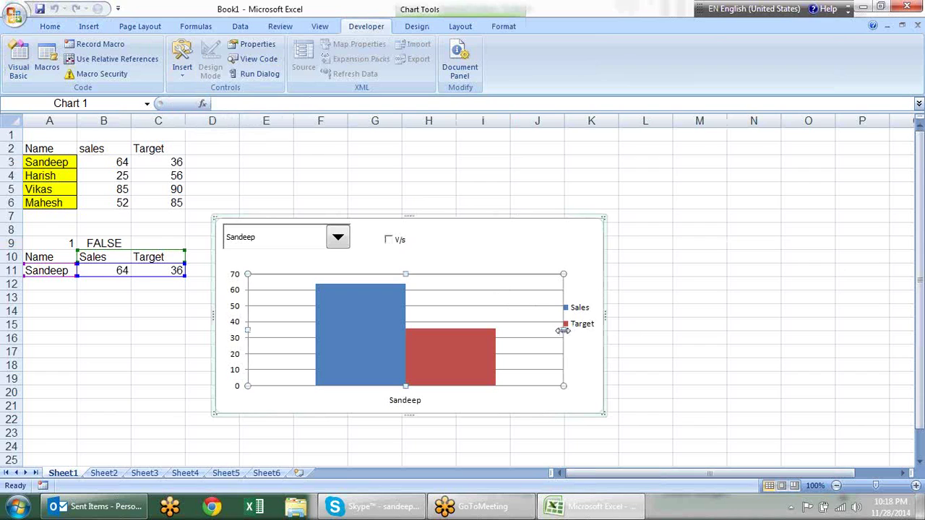
pyautogui.moveTo(563, 330); pyautogui.dragTo(414, 330)
pyautogui.moveTo(576, 329); pyautogui.dragTo(448, 394)
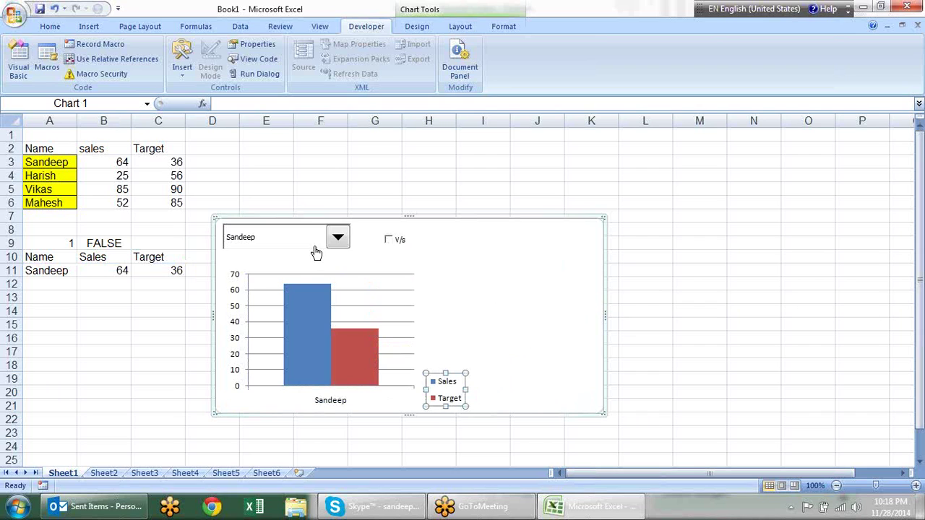
pyautogui.click(485, 255)
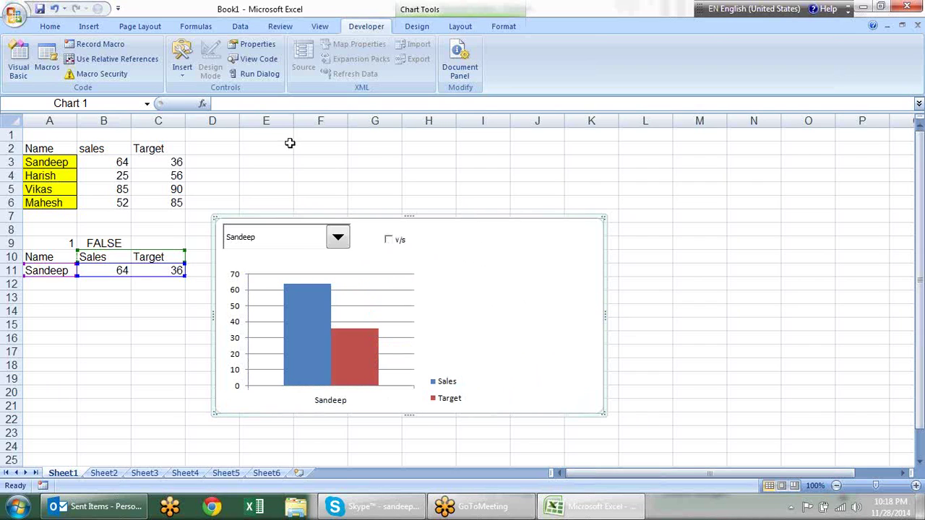
pyautogui.click(182, 65)
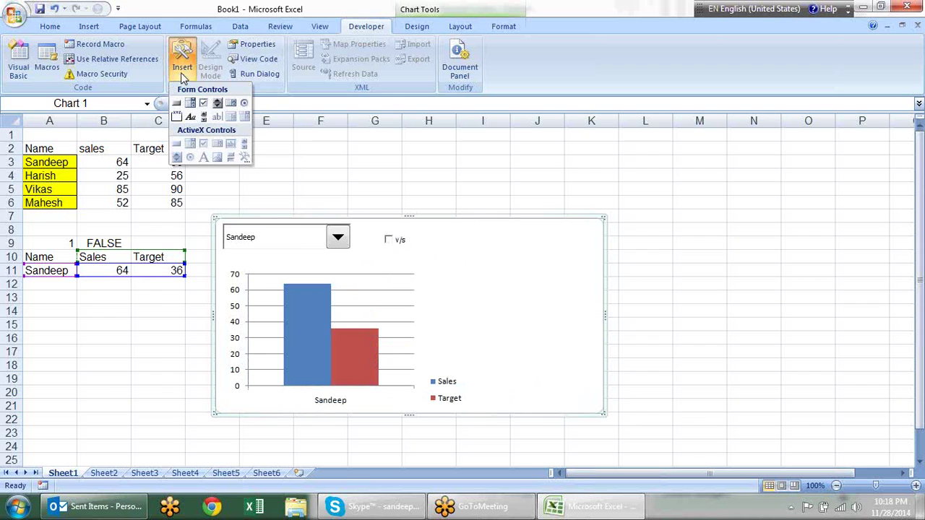
# Draw a List Box form control on the chart's right side and open its Format Control settings.
pyautogui.click(233, 104)
pyautogui.moveTo(526, 242)
pyautogui.mouseDown()
pyautogui.moveTo(590, 350)
pyautogui.moveTo(592, 377)
pyautogui.mouseUp()
pyautogui.moveTo(527, 309); pyautogui.dragTo(512, 310)
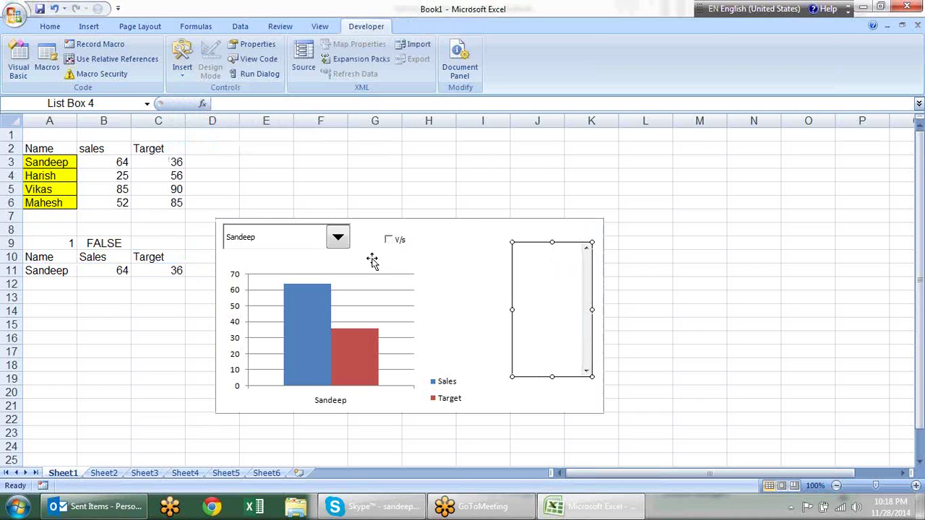
pyautogui.click(338, 240)
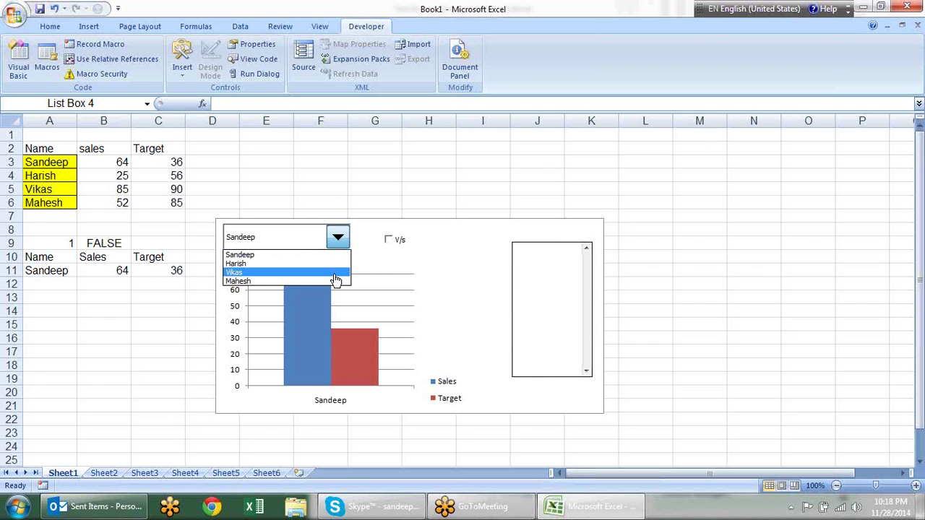
pyautogui.rightClick(563, 282)
pyautogui.rightClick(562, 279)
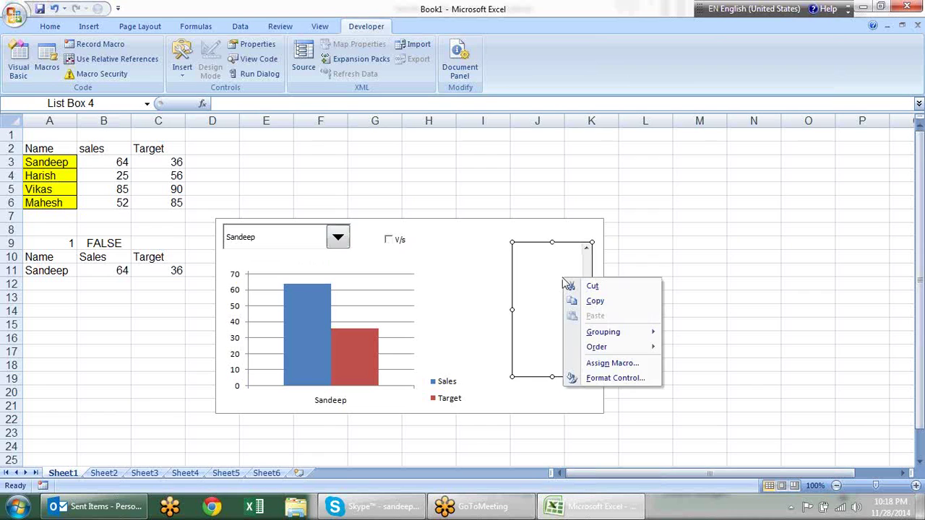
pyautogui.click(598, 377)
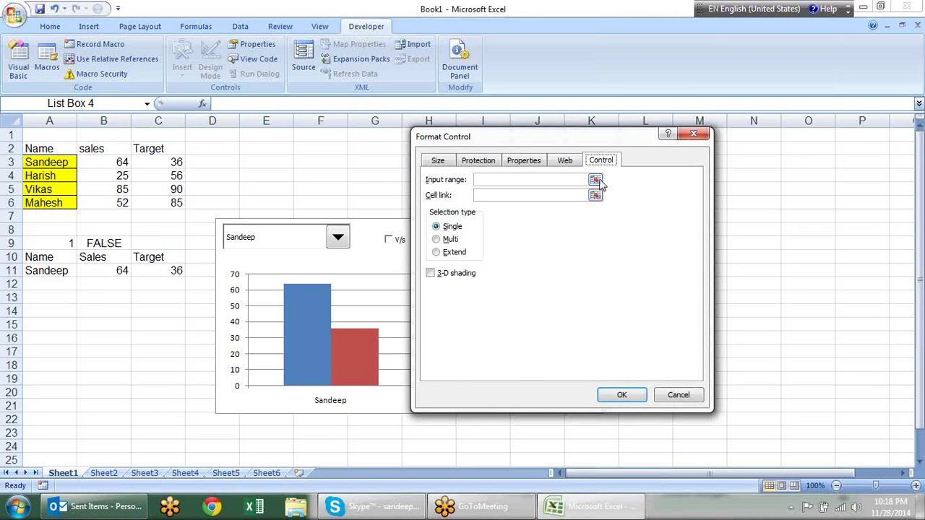
# Set the list box's input range to $A$3:$A$6 and cell link to $C$9, with 3-D shading.
pyautogui.click(594, 180)
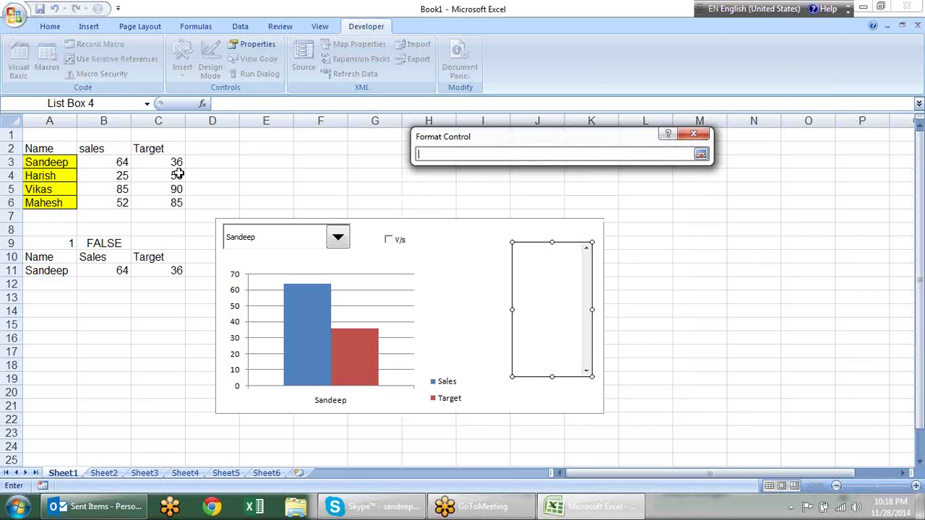
pyautogui.moveTo(49, 162); pyautogui.dragTo(50, 207)
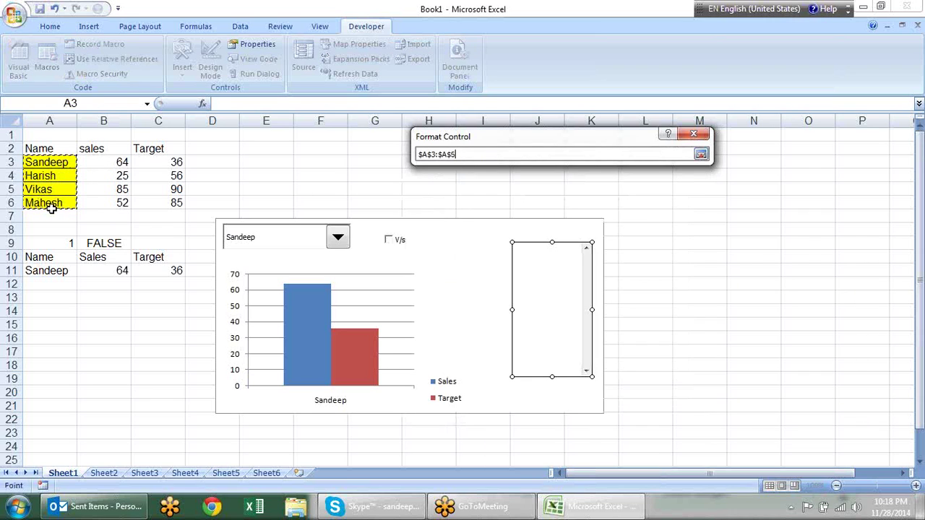
pyautogui.press('Return')
pyautogui.click(594, 195)
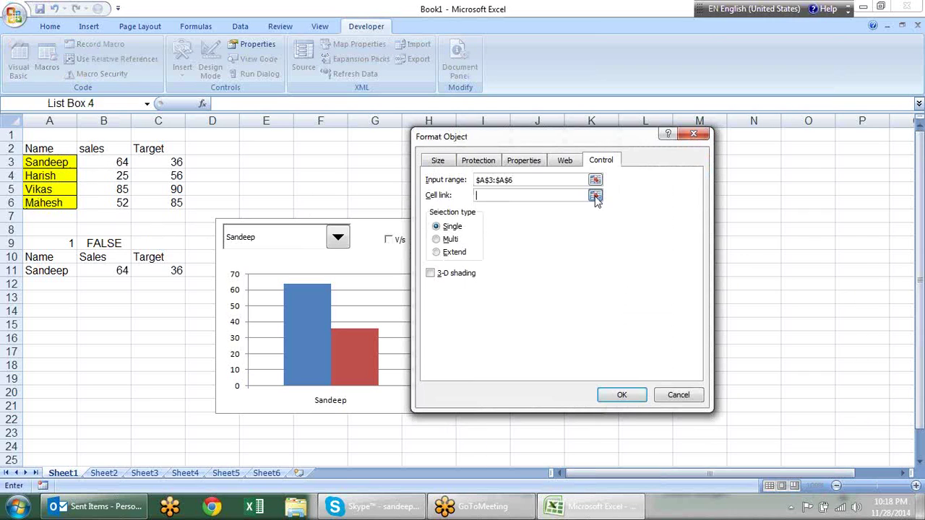
pyautogui.click(146, 242)
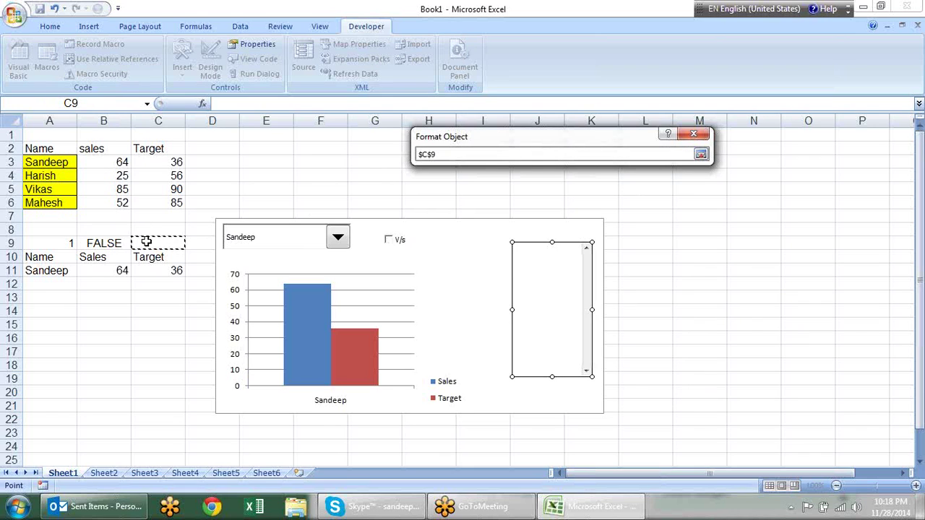
pyautogui.press('Return')
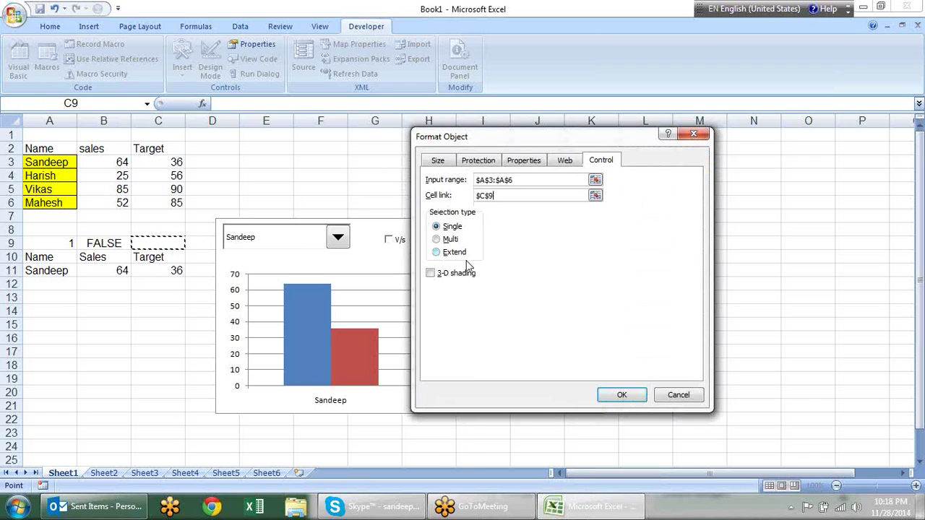
pyautogui.click(447, 274)
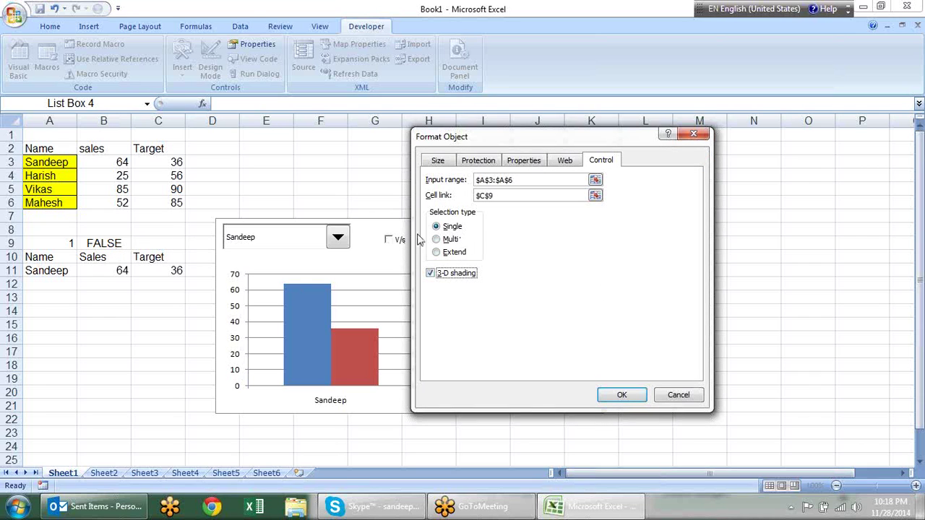
pyautogui.click(622, 395)
pyautogui.click(704, 258)
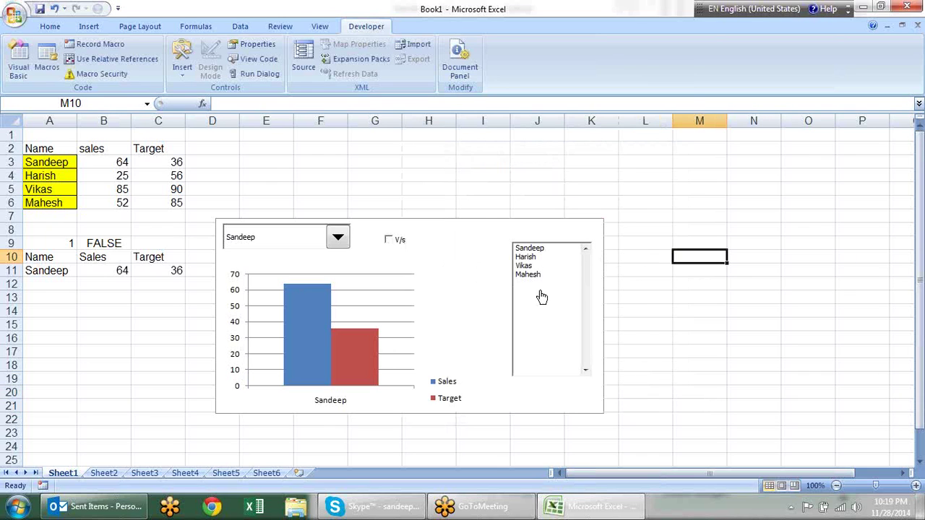
# Cycle the list box through Sandeep, Harish, Vikas and Mahesh, ending on Mahesh (C9 = 4).
pyautogui.click(544, 252)
pyautogui.click(538, 266)
pyautogui.click(539, 275)
pyautogui.click(542, 266)
pyautogui.click(551, 249)
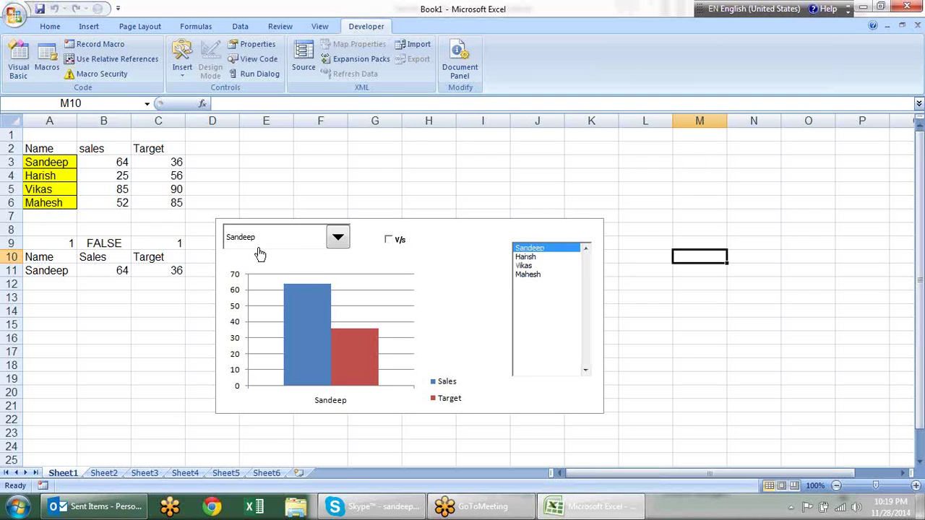
pyautogui.click(552, 257)
pyautogui.click(552, 266)
pyautogui.click(563, 249)
pyautogui.click(555, 257)
pyautogui.click(554, 268)
pyautogui.click(553, 275)
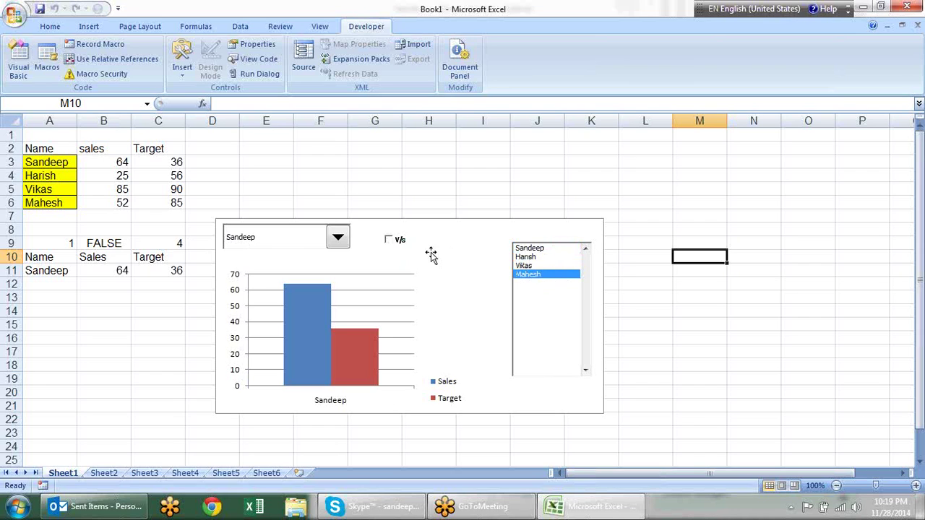
# Toggle the V/s check box on and off twice, leaving B9 FALSE, then select C9.
pyautogui.click(393, 247)
pyautogui.click(393, 247)
pyautogui.click(393, 247)
pyautogui.click(392, 248)
pyautogui.click(175, 243)
# Fill A11:C11 down into row 12 and point A12's INDEX row argument at C9.
pyautogui.moveTo(58, 271)
pyautogui.mouseDown()
pyautogui.moveTo(186, 279)
pyautogui.moveTo(185, 292)
pyautogui.mouseUp()
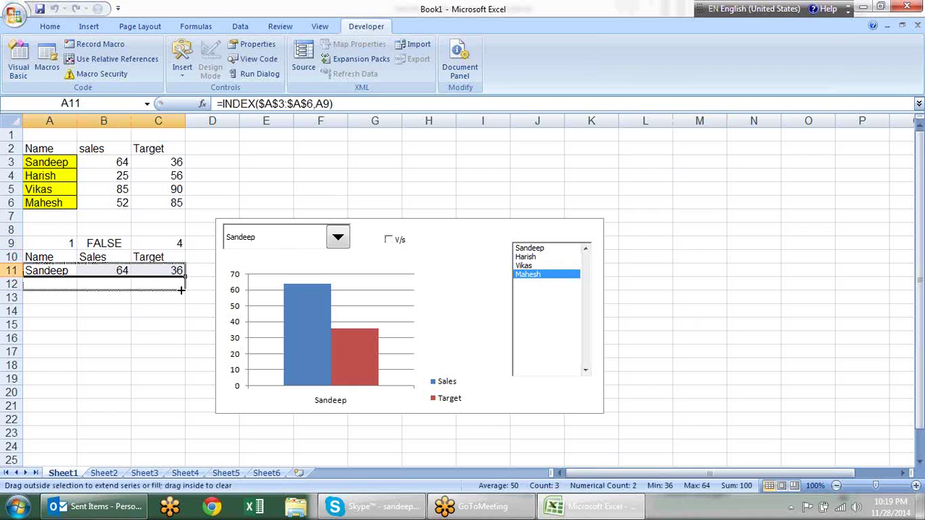
pyautogui.click(65, 284)
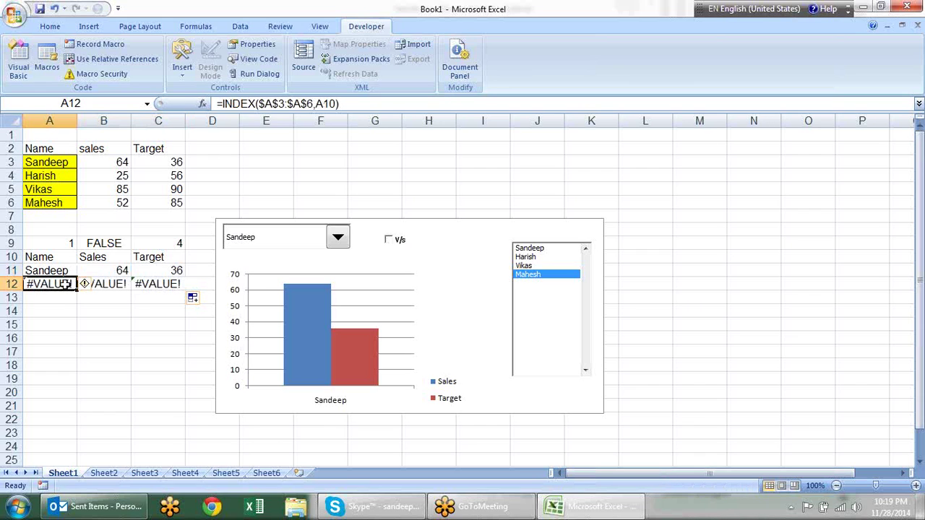
pyautogui.doubleClick(72, 284)
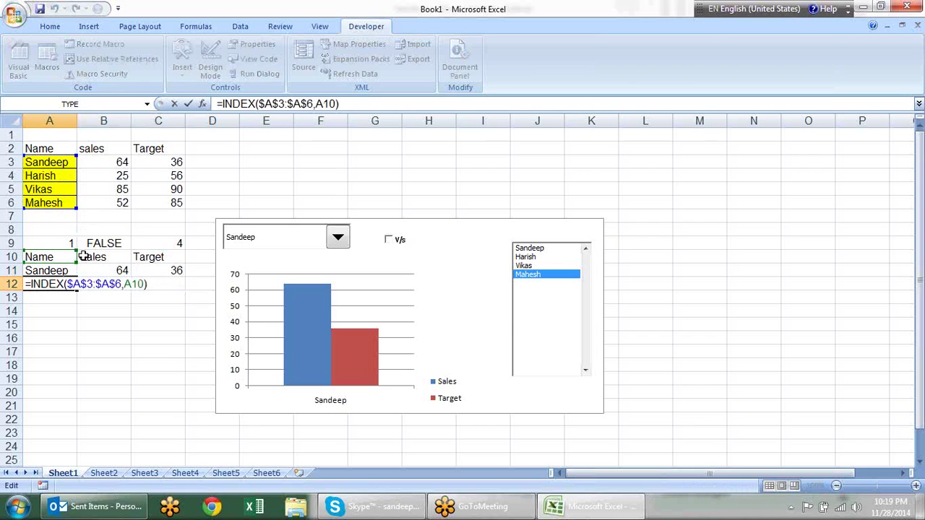
pyautogui.moveTo(80, 265); pyautogui.dragTo(62, 262)
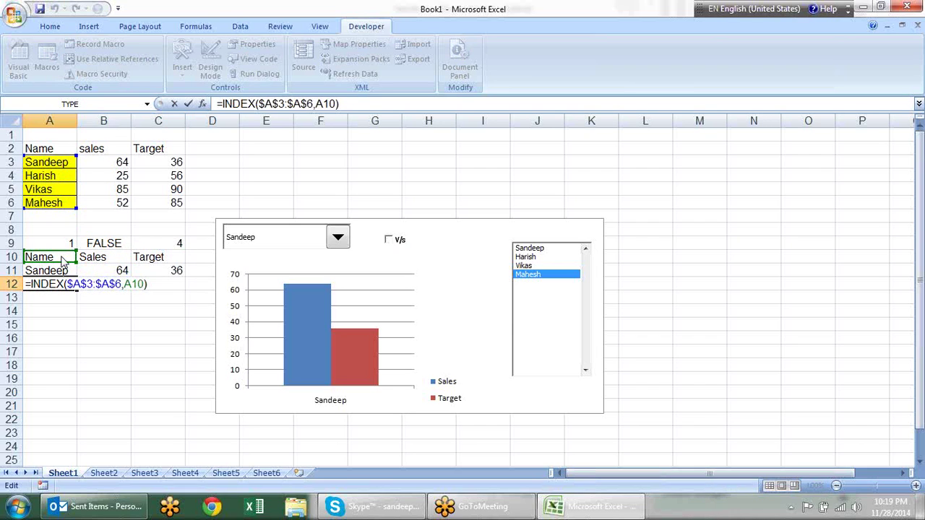
pyautogui.moveTo(62, 263)
pyautogui.mouseDown()
pyautogui.moveTo(65, 247)
pyautogui.moveTo(162, 245)
pyautogui.mouseUp()
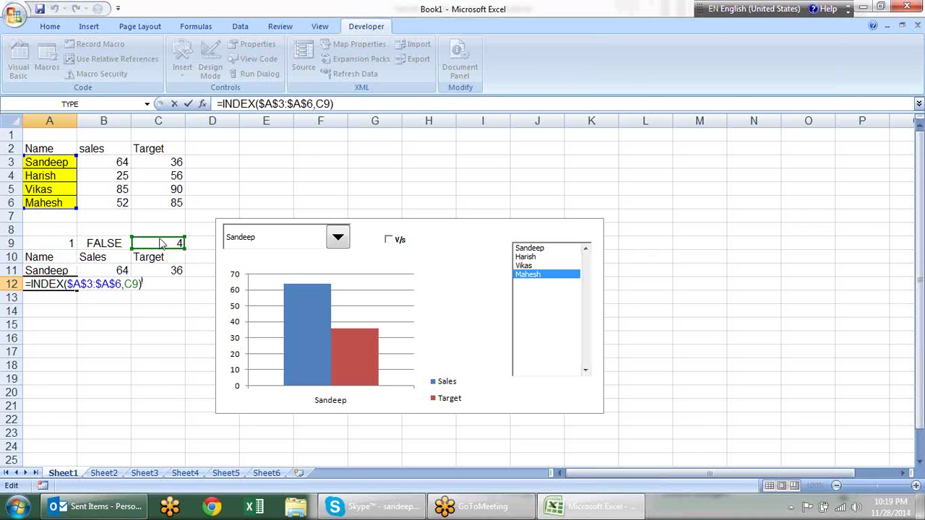
pyautogui.press('Return')
# Repoint the INDEX row arguments in B12 and C12 to C9, returning 52 and 85.
pyautogui.click(105, 281)
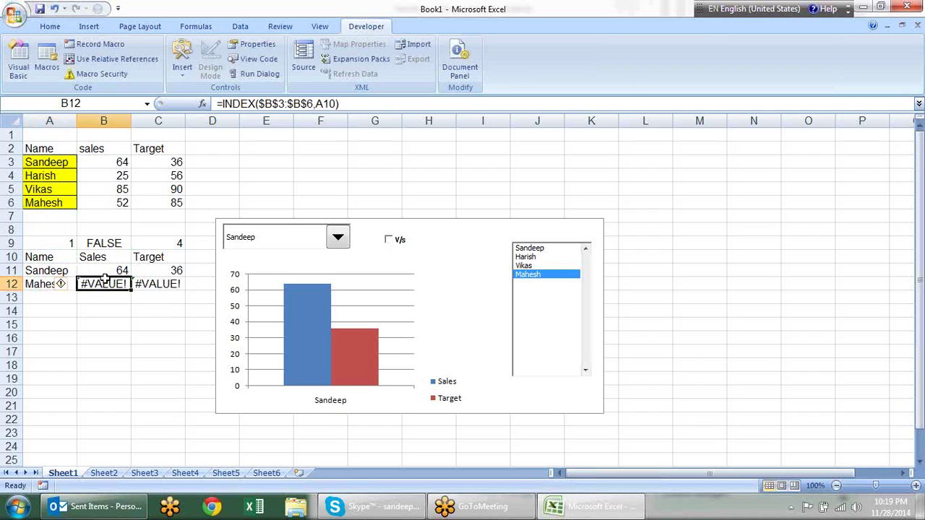
pyautogui.press('F2')
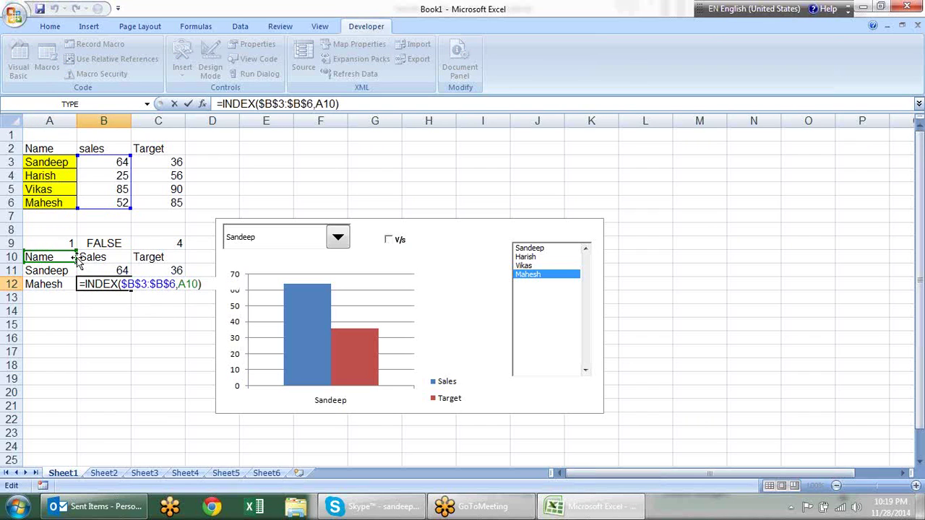
pyautogui.moveTo(78, 258); pyautogui.dragTo(162, 248)
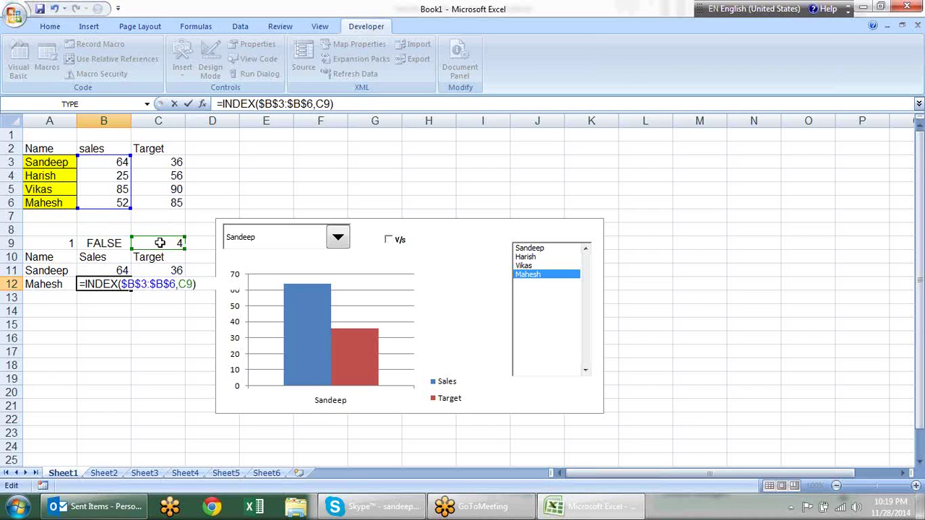
pyautogui.press('Return')
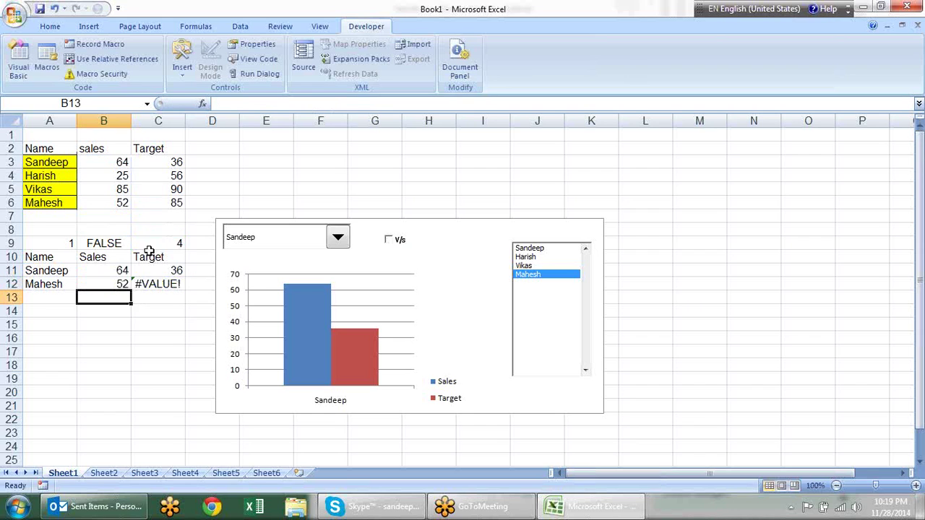
pyautogui.click(148, 284)
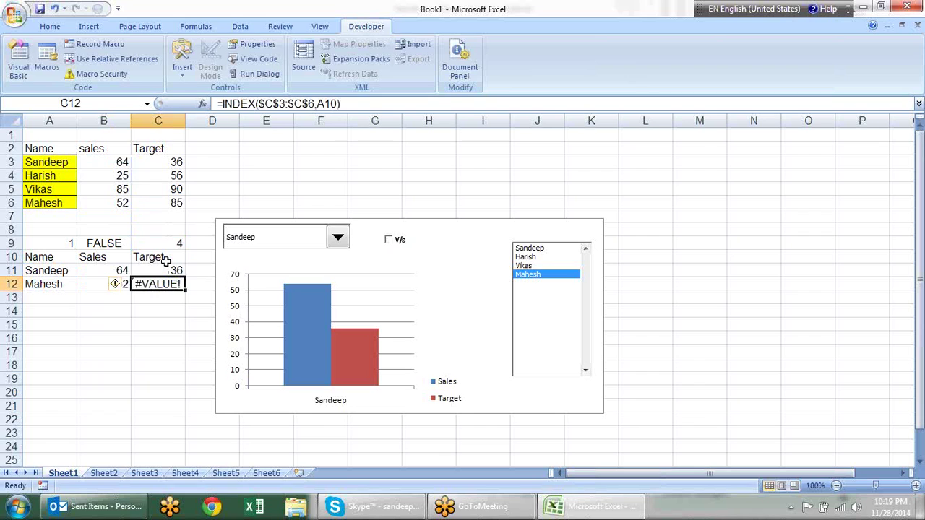
pyautogui.press('F2')
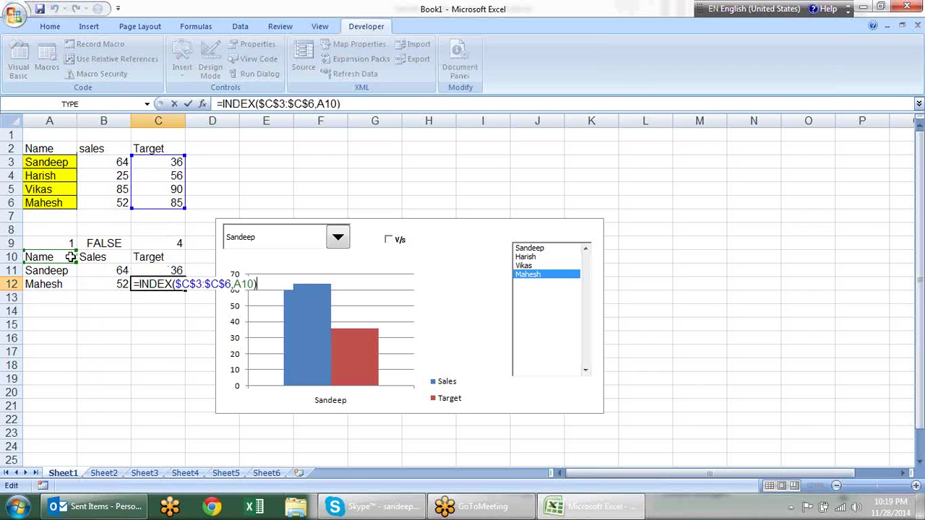
pyautogui.moveTo(78, 263); pyautogui.dragTo(176, 243)
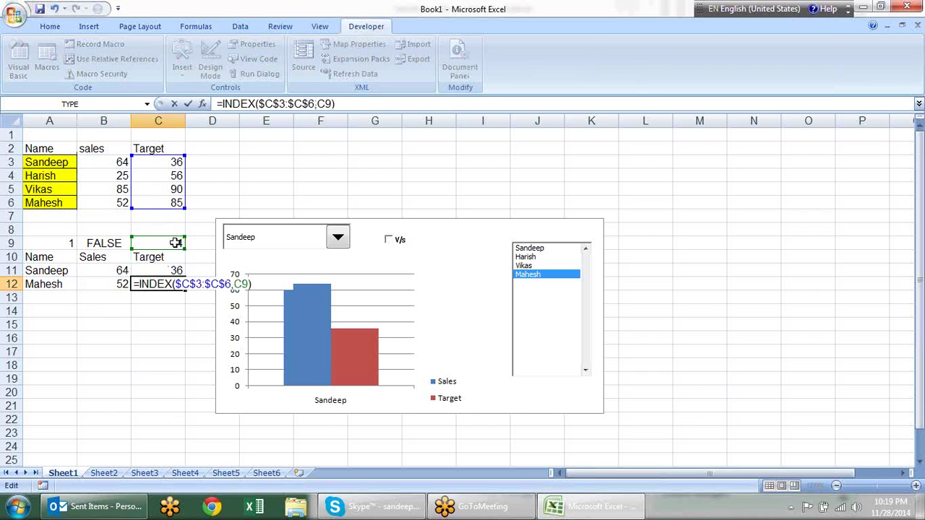
pyautogui.press('Return')
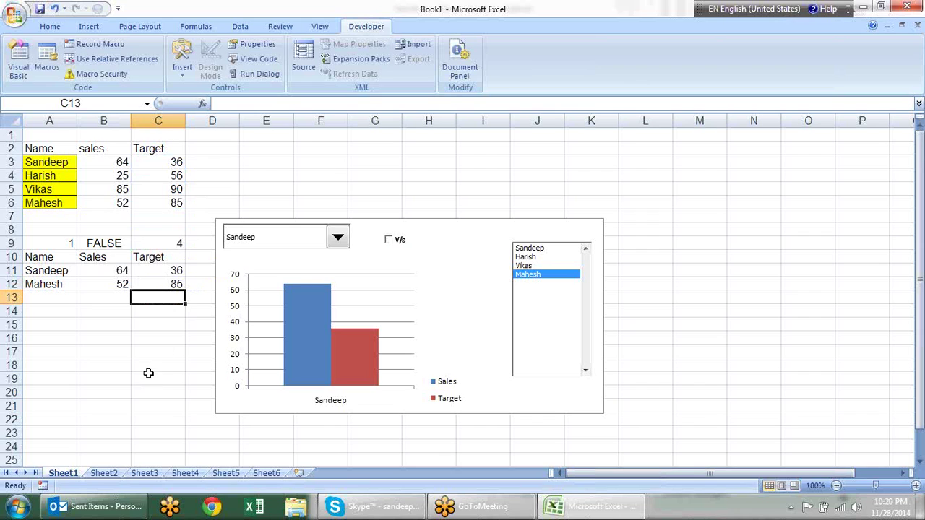
pyautogui.click(52, 286)
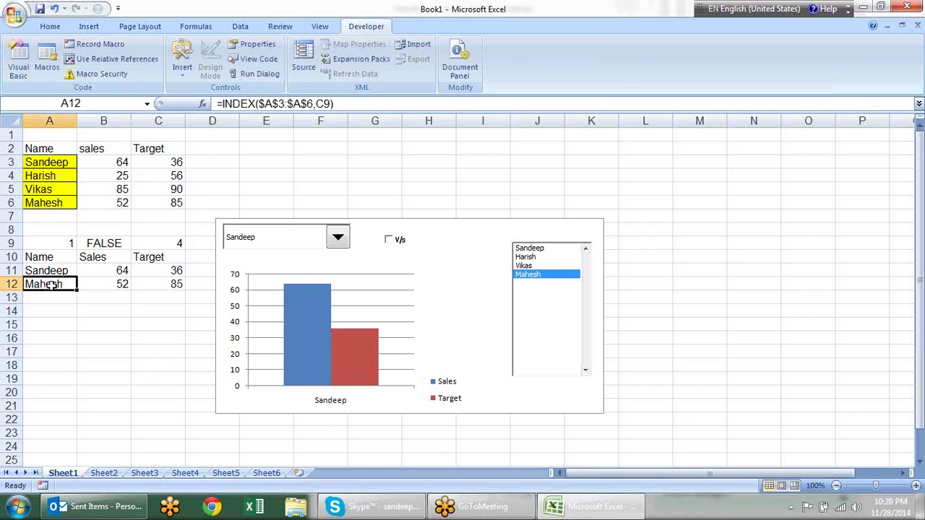
pyautogui.click(549, 257)
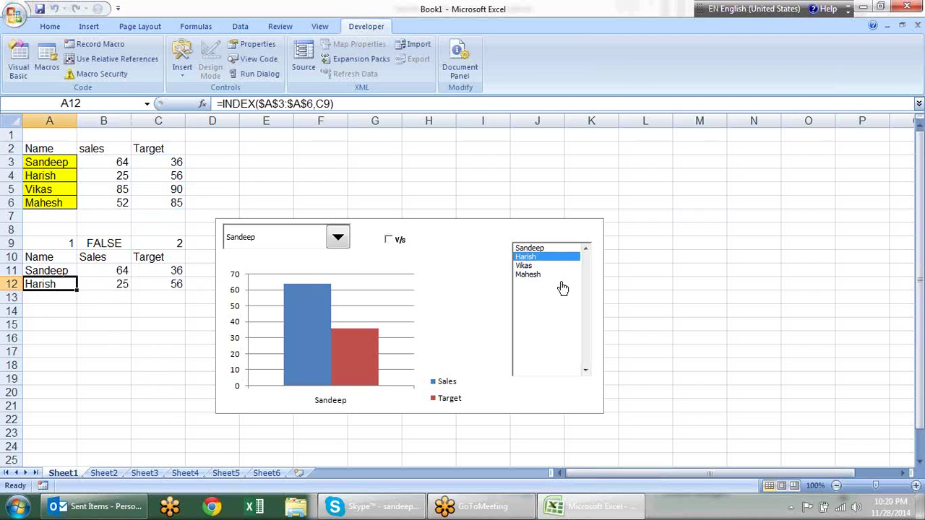
pyautogui.click(555, 275)
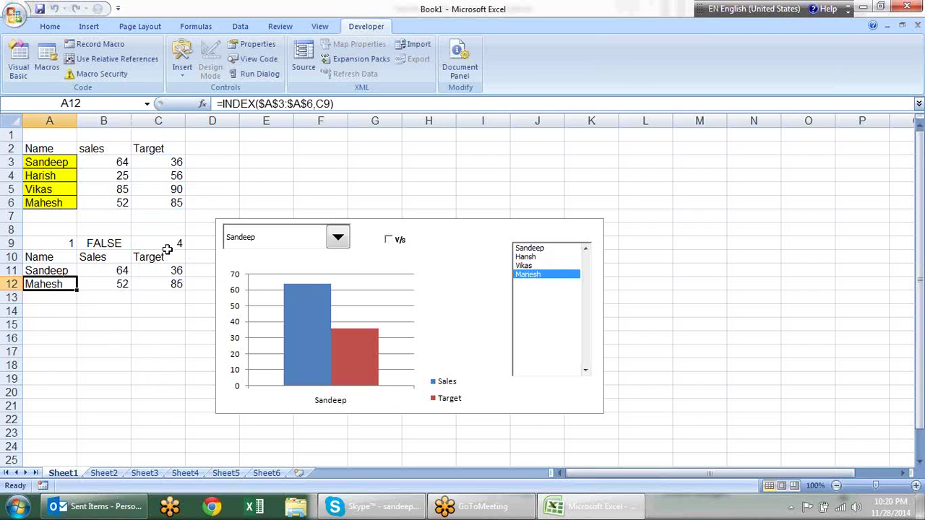
pyautogui.click(402, 243)
pyautogui.click(402, 244)
pyautogui.click(403, 244)
pyautogui.click(403, 244)
pyautogui.doubleClick(45, 285)
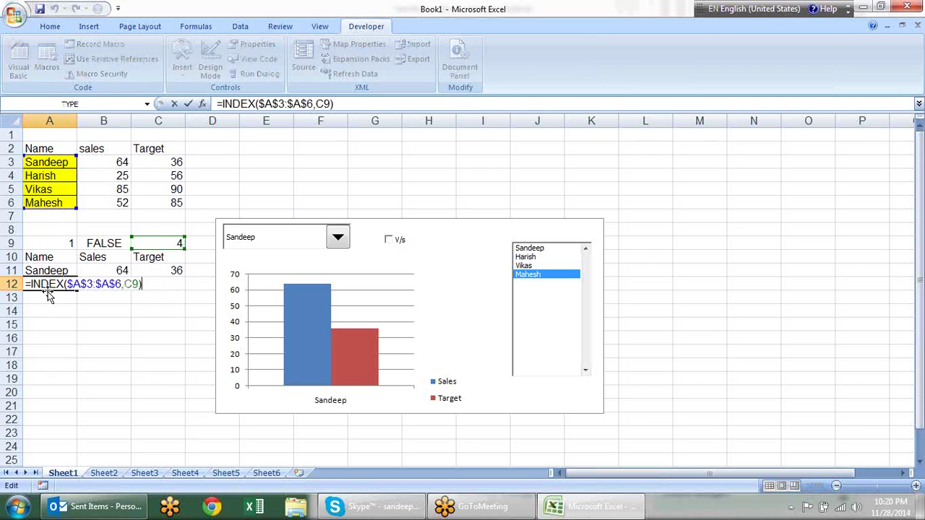
# Wrap A12's INDEX formula in IF so it returns the name only when B9 is TRUE.
pyautogui.write('IF(')
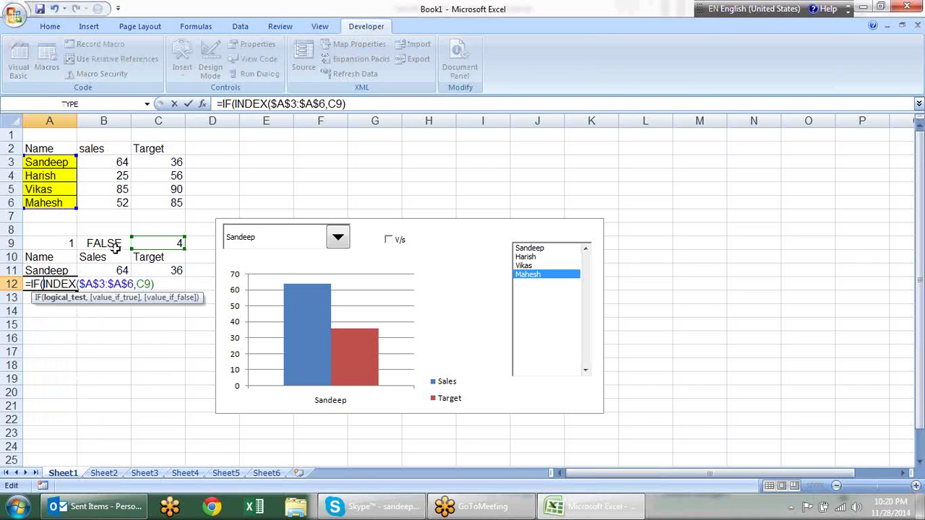
pyautogui.click(116, 248)
pyautogui.write(',C9)')
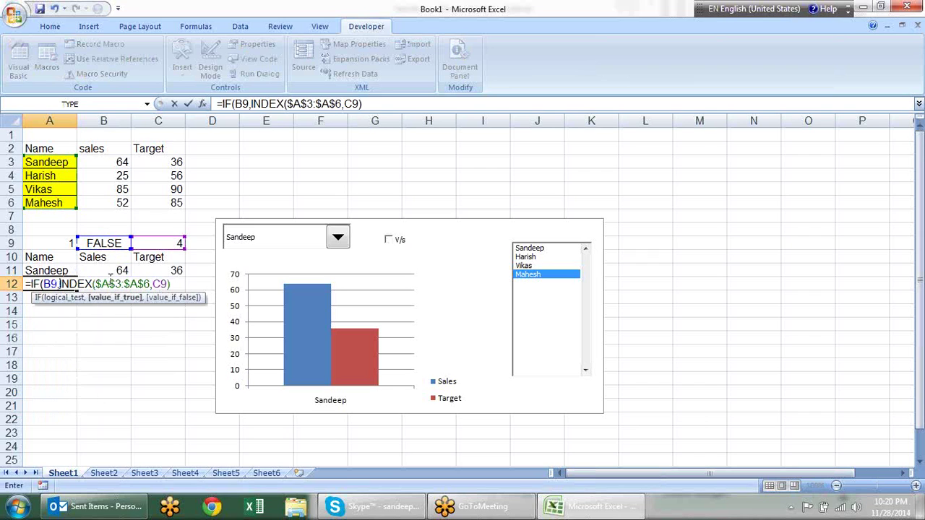
pyautogui.write(',')
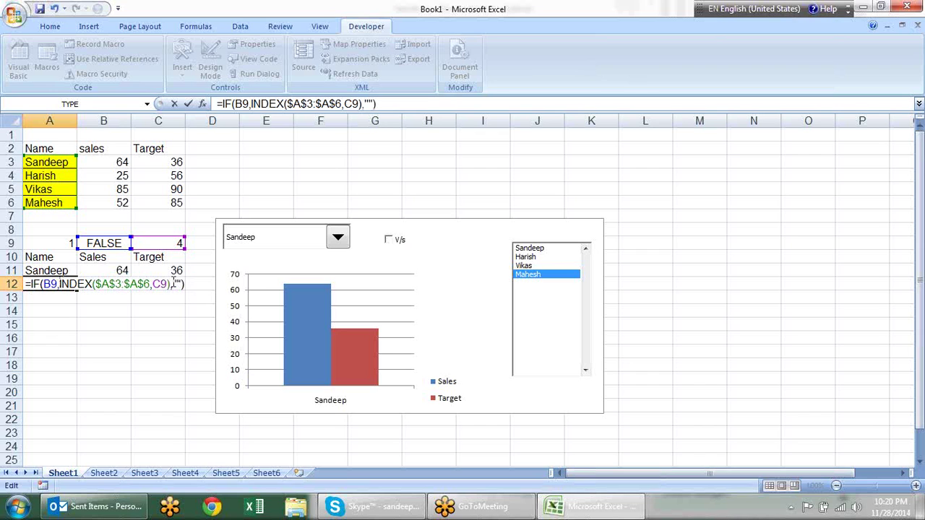
pyautogui.press('Return')
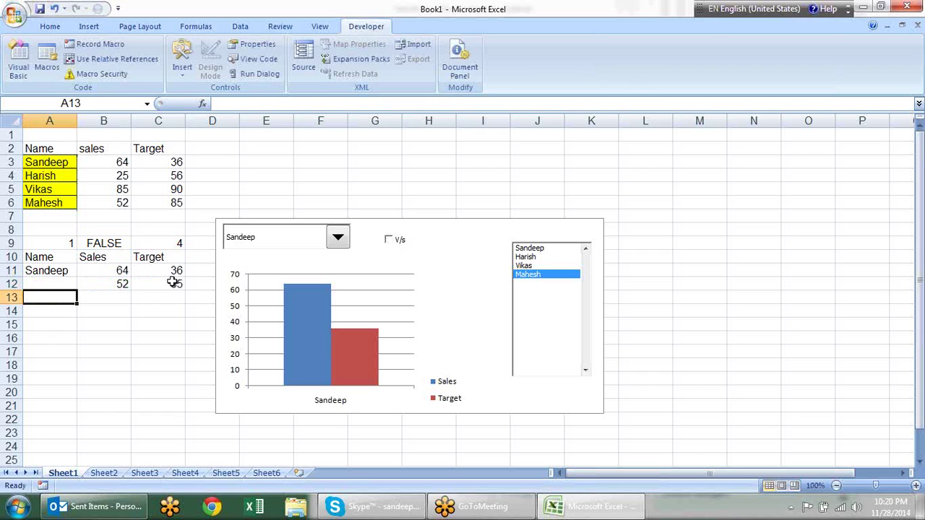
# Wrap B12's sales formula in IF with B9 as the condition and a blank otherwise.
pyautogui.press('Up')
pyautogui.press('Right')
pyautogui.press('F2')
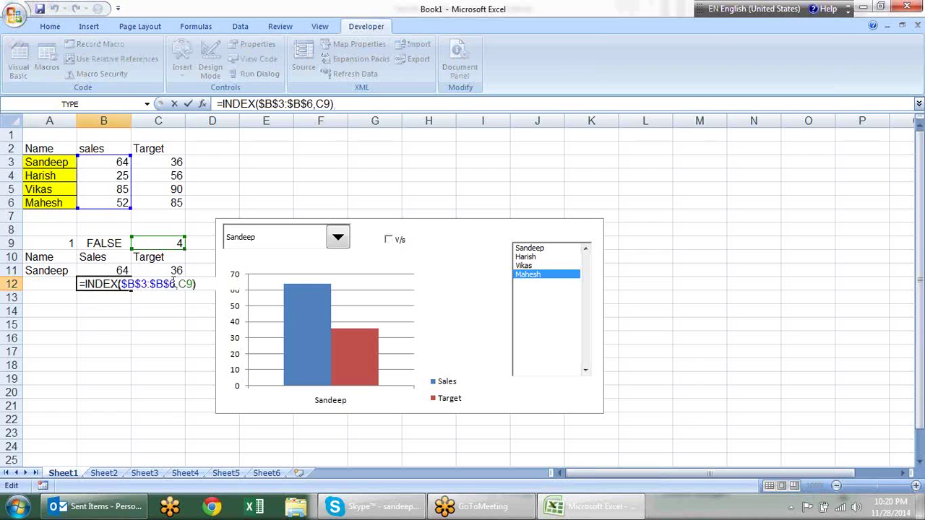
pyautogui.press('Home')
pyautogui.write('if(')
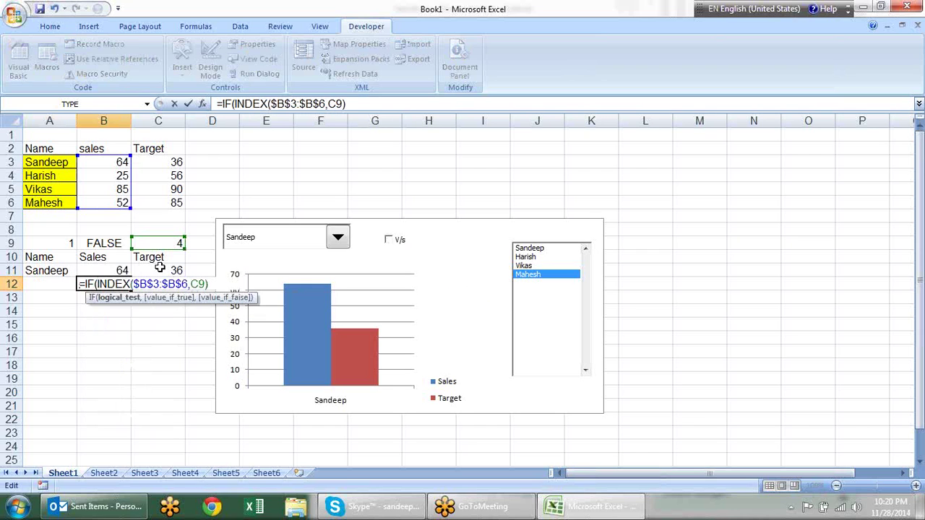
pyautogui.click(113, 246)
pyautogui.write(',')
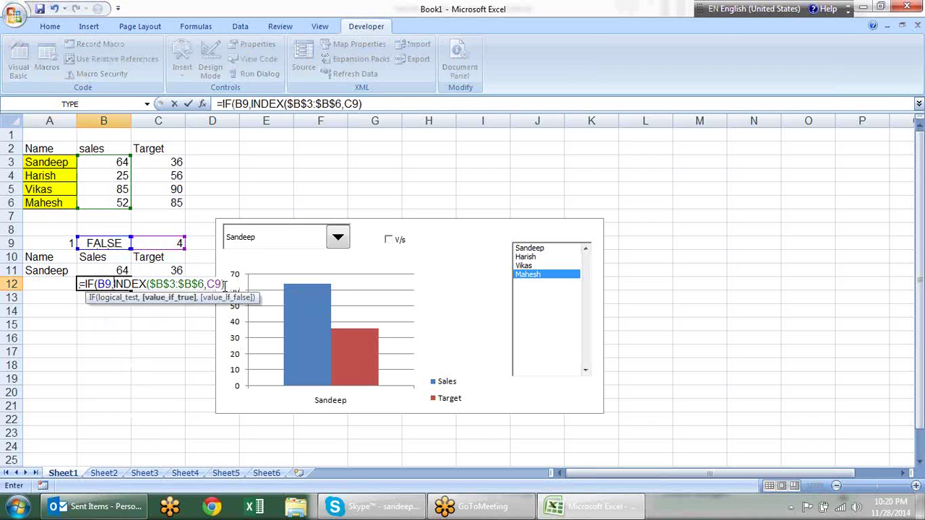
pyautogui.click(378, 106)
pyautogui.write(',')
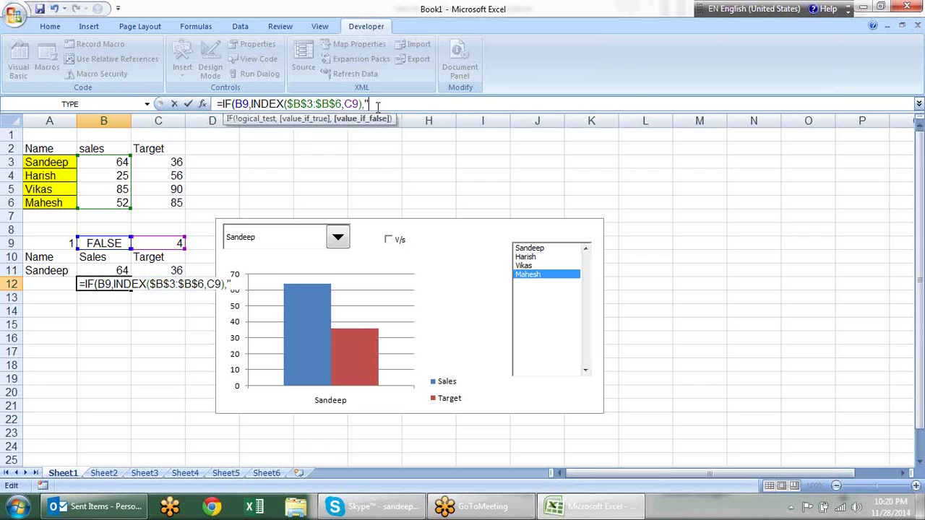
pyautogui.press('Return')
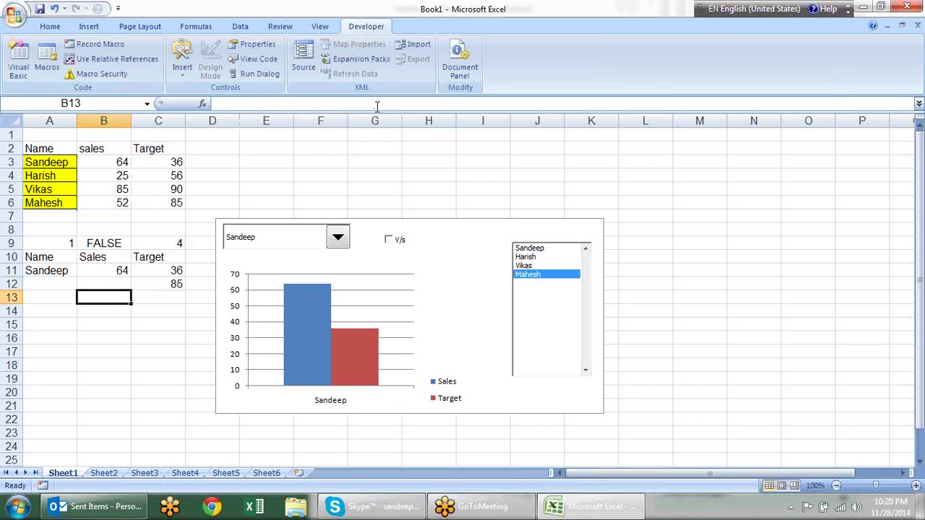
# Make C12 =IF(B9,INDEX($C$3:$C$6,C9),"") so the target shows only when B9 is TRUE.
pyautogui.click(153, 285)
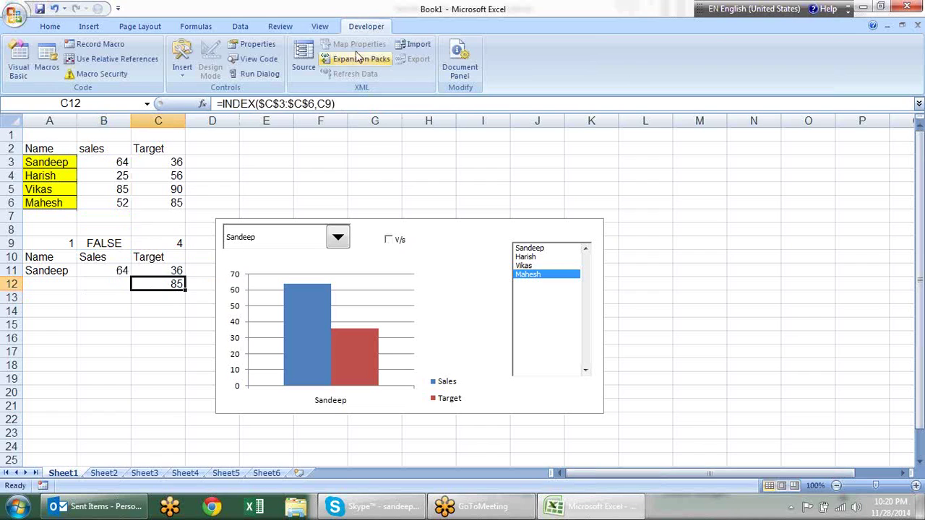
pyautogui.click(219, 105)
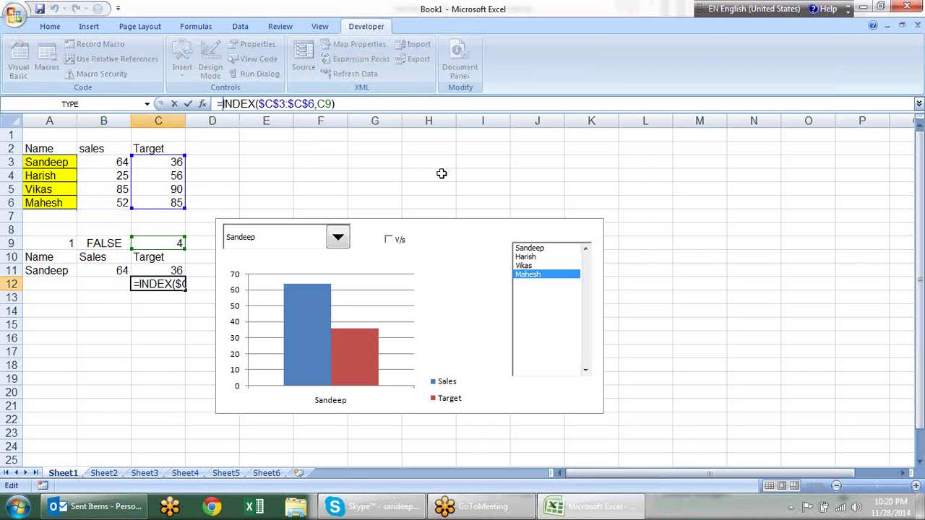
pyautogui.write('if')
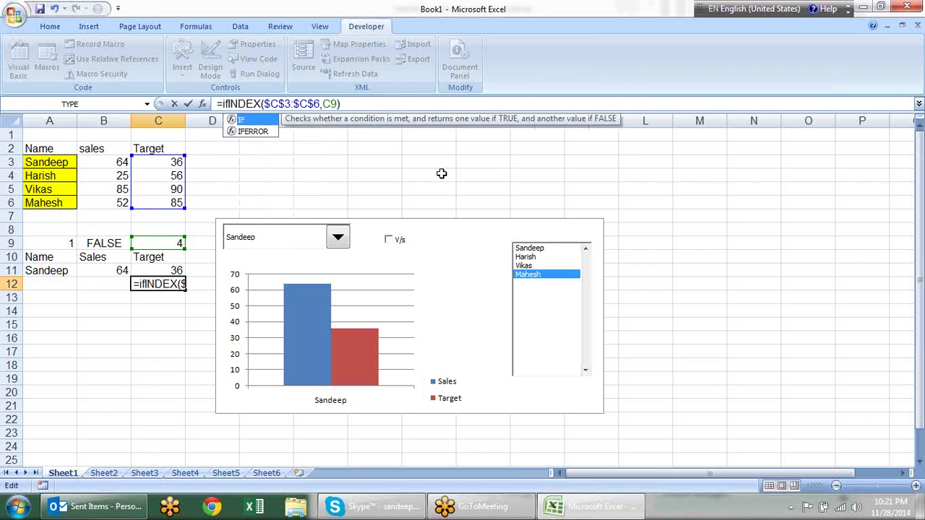
pyautogui.press('Down')
pyautogui.press('Up')
pyautogui.press('Tab')
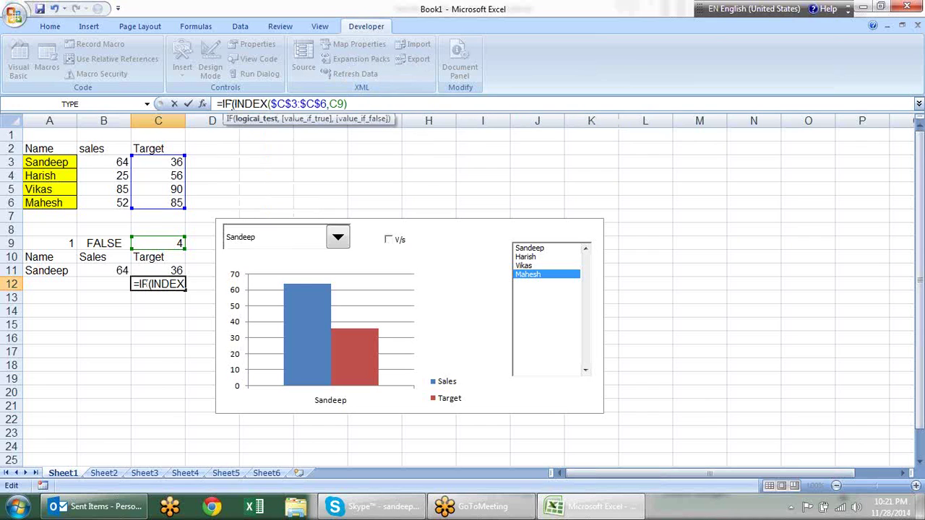
pyautogui.click(235, 104)
pyautogui.click(115, 240)
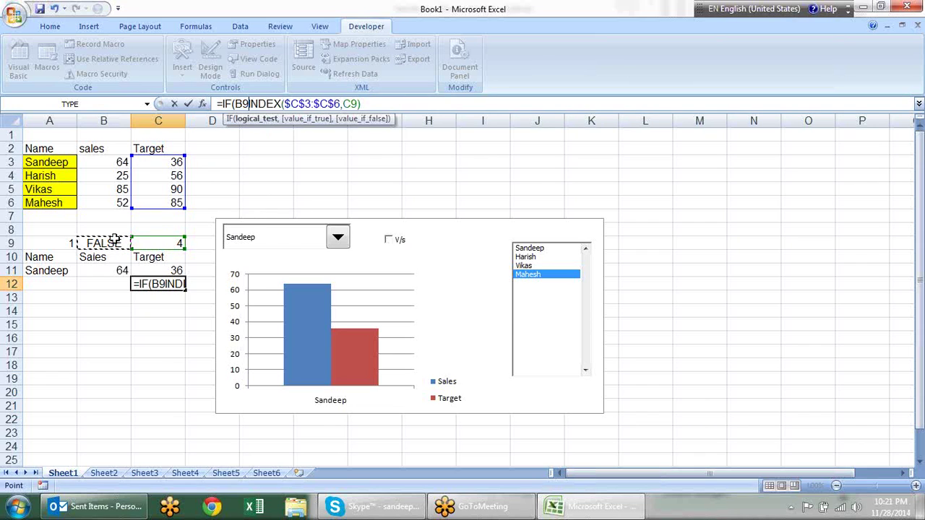
pyautogui.write(',')
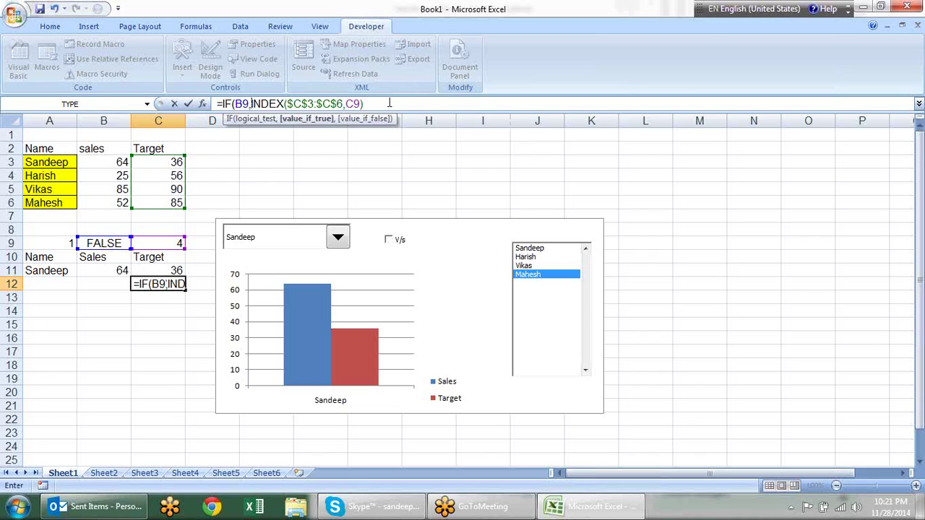
pyautogui.write(',')
pyautogui.write(')')
pyautogui.press('Return')
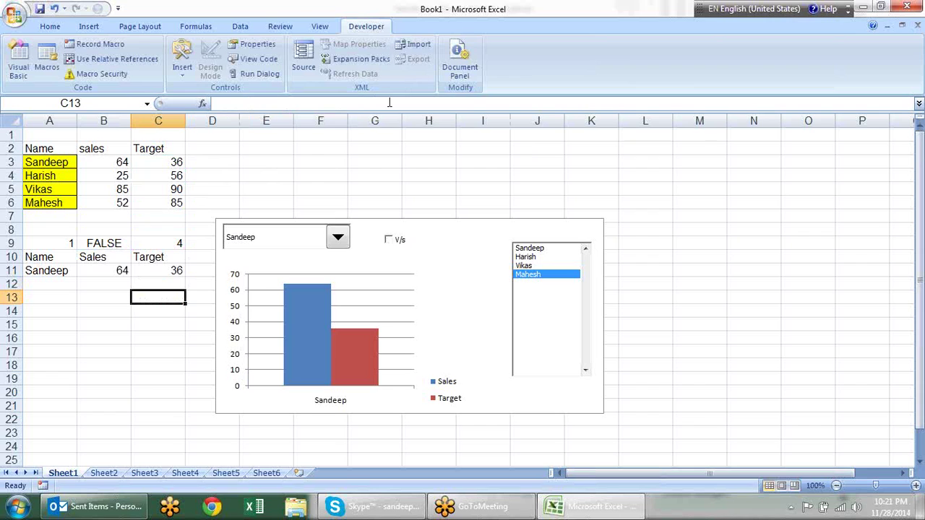
# Toggle V/s repeatedly to test row 12, leaving it unticked.
pyautogui.click(389, 240)
pyautogui.click(397, 246)
pyautogui.click(398, 245)
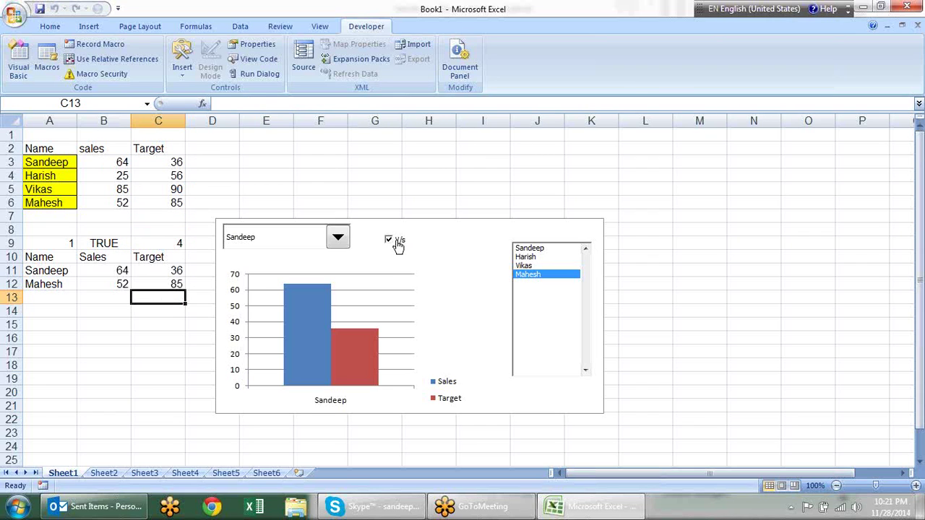
pyautogui.click(398, 246)
pyautogui.click(397, 246)
pyautogui.click(397, 245)
pyautogui.click(397, 246)
pyautogui.click(398, 246)
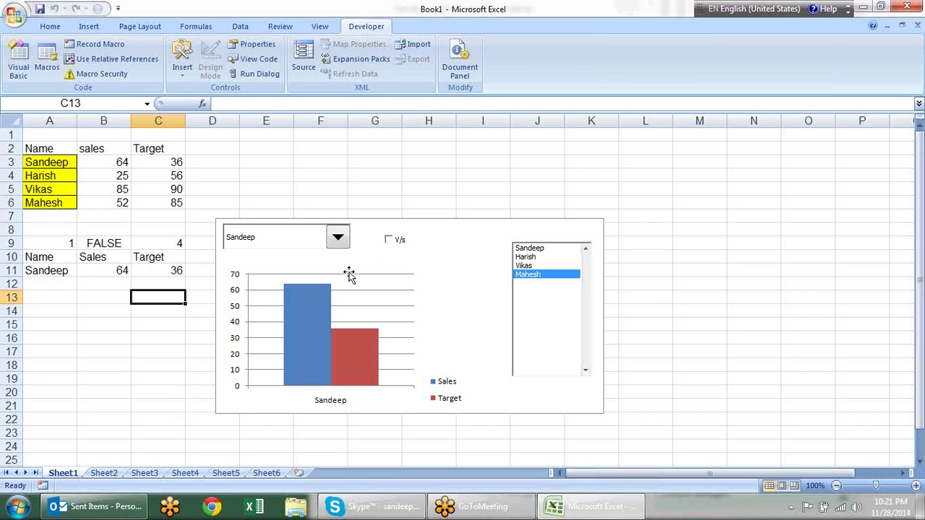
# Extend the chart's data range down to include row 12.
pyautogui.click(137, 260)
pyautogui.click(74, 261)
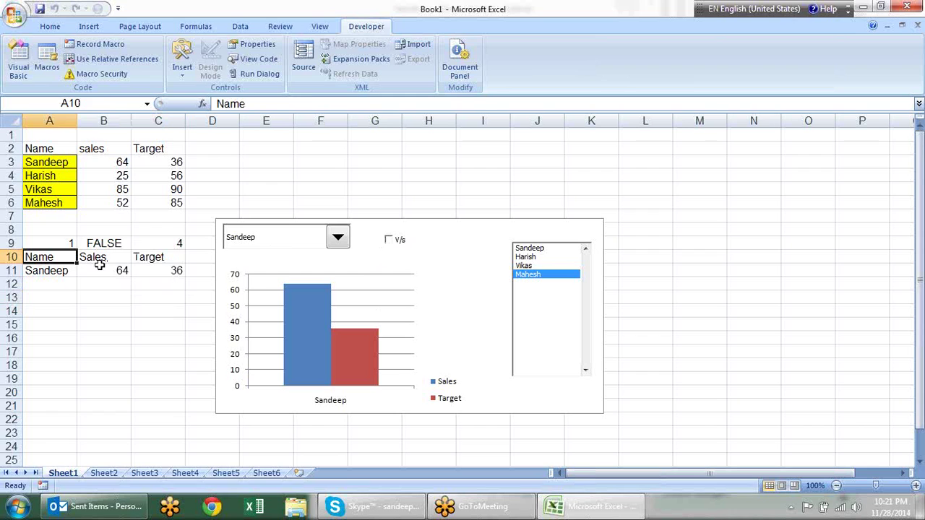
pyautogui.click(109, 269)
pyautogui.click(353, 303)
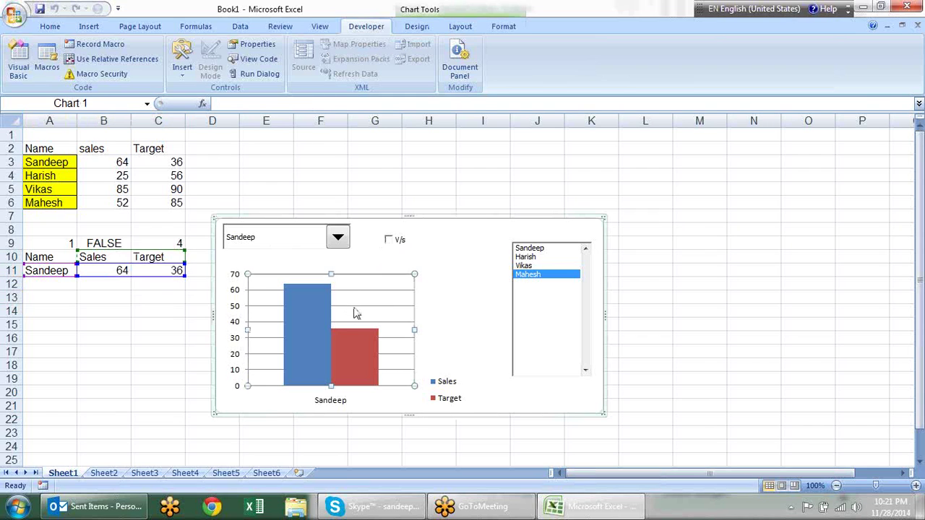
pyautogui.click(308, 318)
pyautogui.click(361, 289)
pyautogui.moveTo(185, 276); pyautogui.dragTo(185, 289)
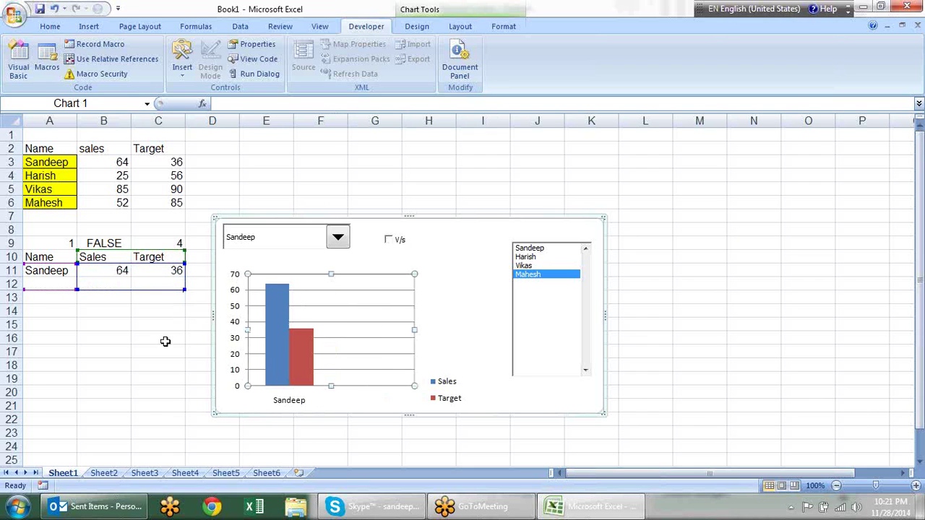
pyautogui.click(168, 339)
# Toggle V/s to test the chart, ending with V/s ticked to show Mahesh's comparison.
pyautogui.click(390, 241)
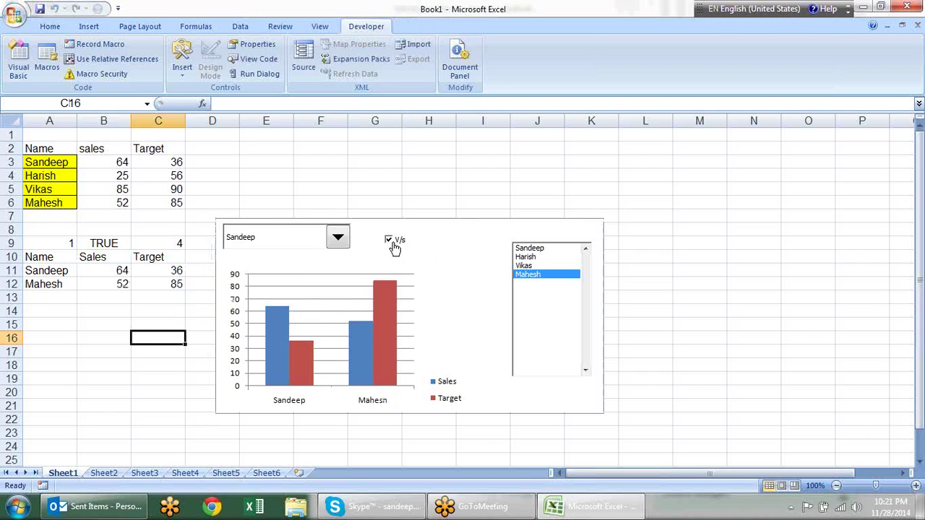
pyautogui.click(392, 243)
pyautogui.click(393, 243)
pyautogui.click(393, 243)
pyautogui.click(393, 242)
pyautogui.click(392, 243)
pyautogui.click(392, 243)
pyautogui.click(393, 243)
pyautogui.click(392, 242)
# Cycle the comparison list box through Sandeep, Harish and Vikas, ending on Mahesh.
pyautogui.click(541, 249)
pyautogui.click(541, 257)
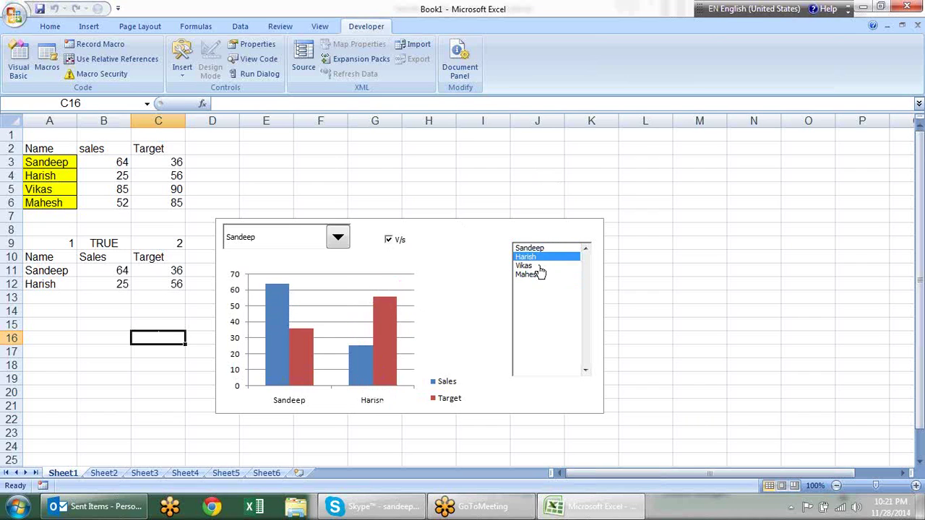
pyautogui.click(539, 266)
pyautogui.click(538, 274)
pyautogui.click(544, 250)
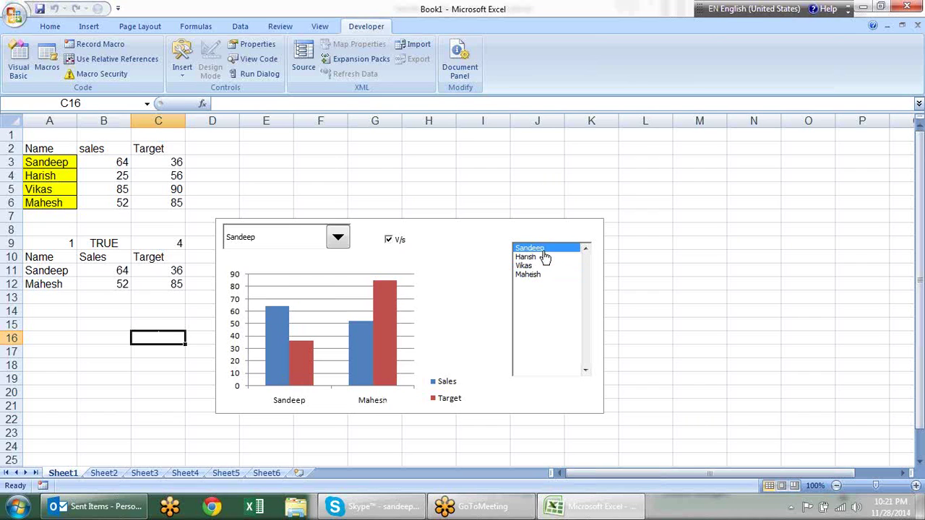
pyautogui.click(545, 258)
pyautogui.click(536, 275)
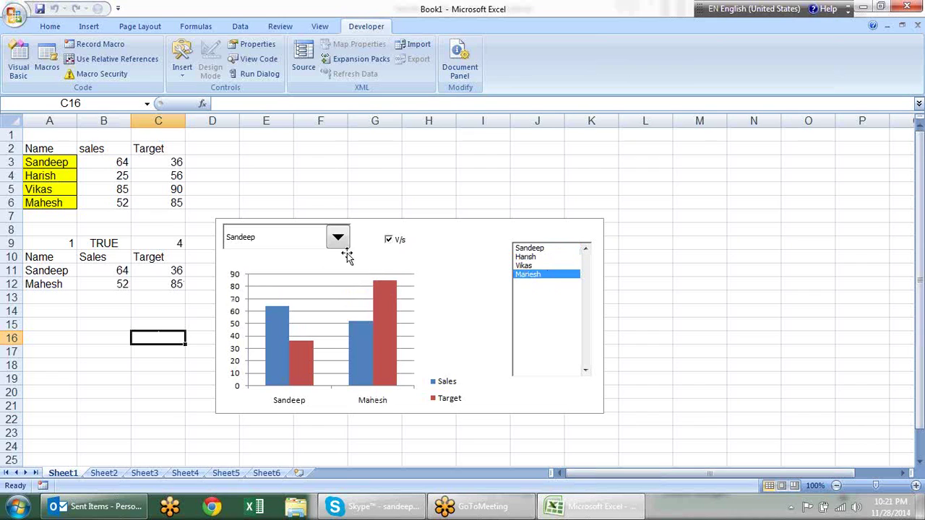
# Switch the combo box's main person to Harish, then Vikas, ending on Sandeep.
pyautogui.click(337, 238)
pyautogui.click(284, 261)
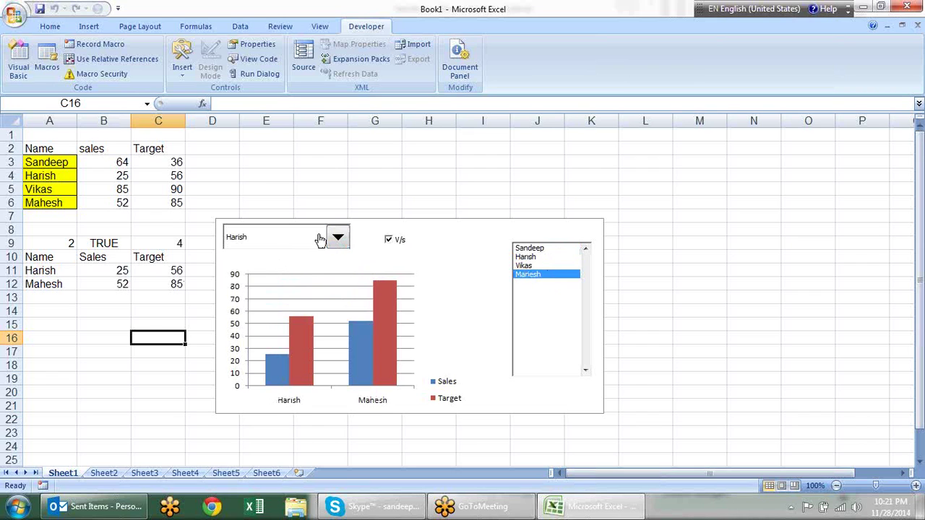
pyautogui.click(339, 242)
pyautogui.click(318, 271)
pyautogui.click(339, 236)
pyautogui.click(318, 253)
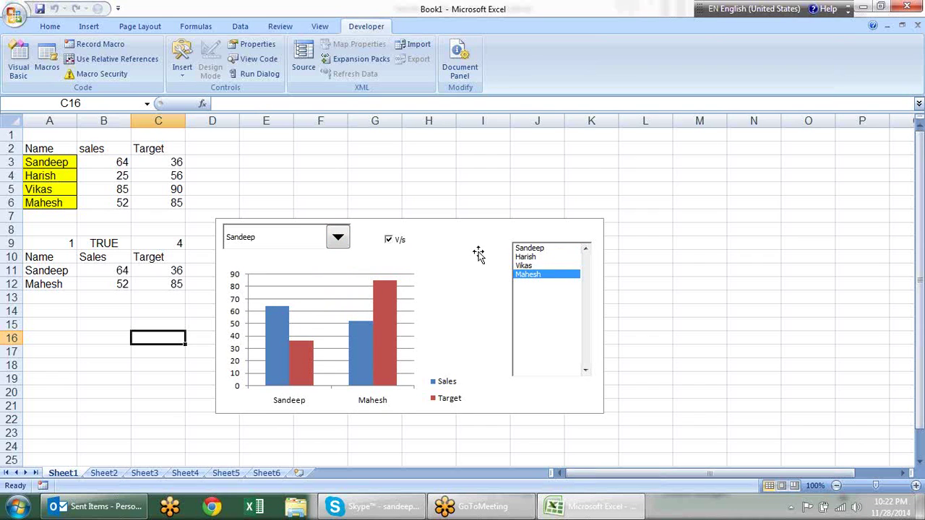
# Fix the chart's vertical axis at minimum 0 and maximum 90 via Format Axis.
pyautogui.click(236, 282)
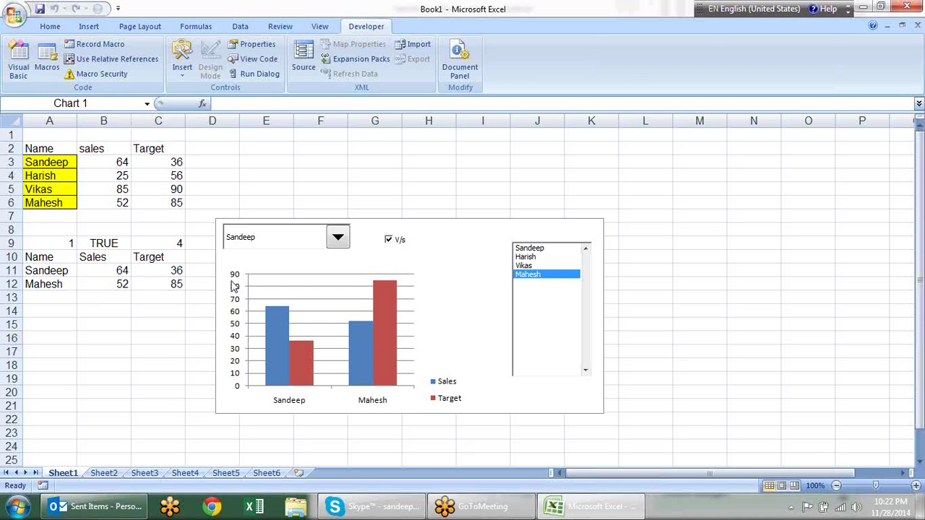
pyautogui.rightClick(235, 278)
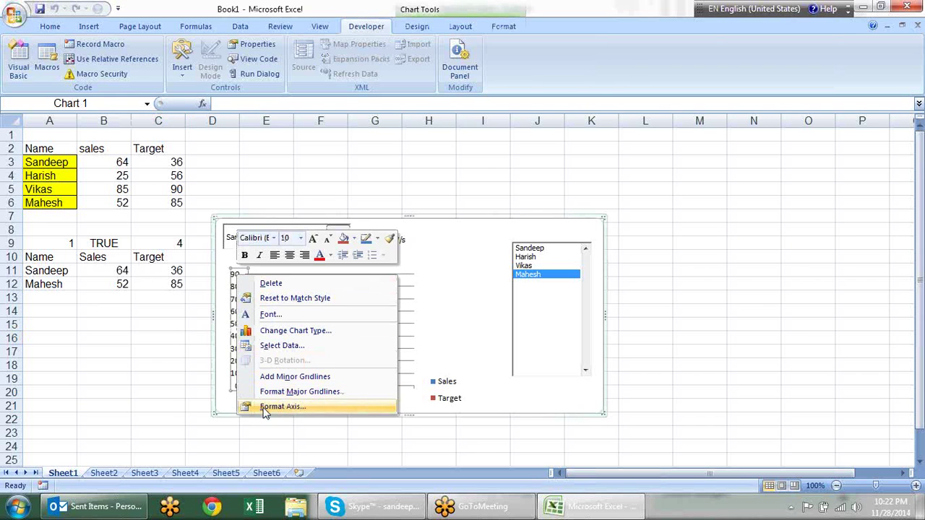
pyautogui.click(249, 406)
pyautogui.moveTo(483, 129)
pyautogui.mouseDown()
pyautogui.moveTo(529, 119)
pyautogui.moveTo(570, 133)
pyautogui.mouseUp()
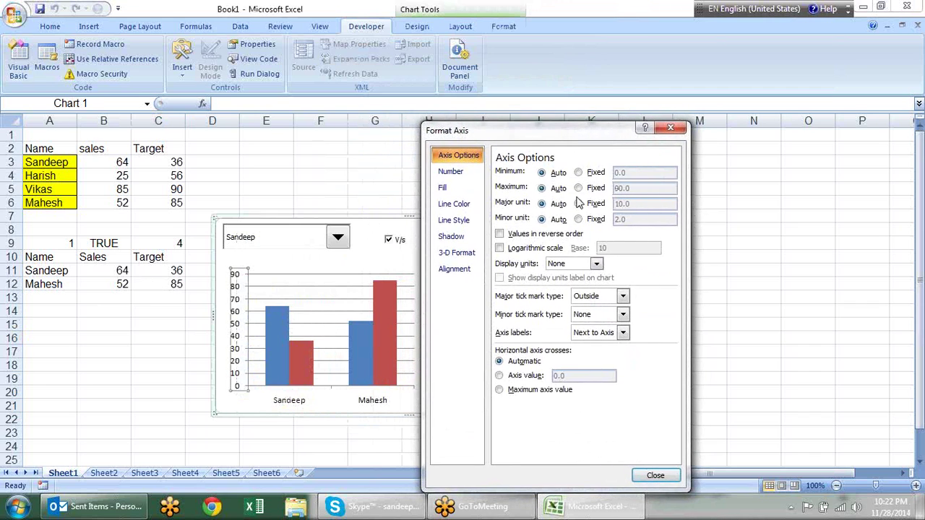
pyautogui.click(581, 173)
pyautogui.press('Tab')
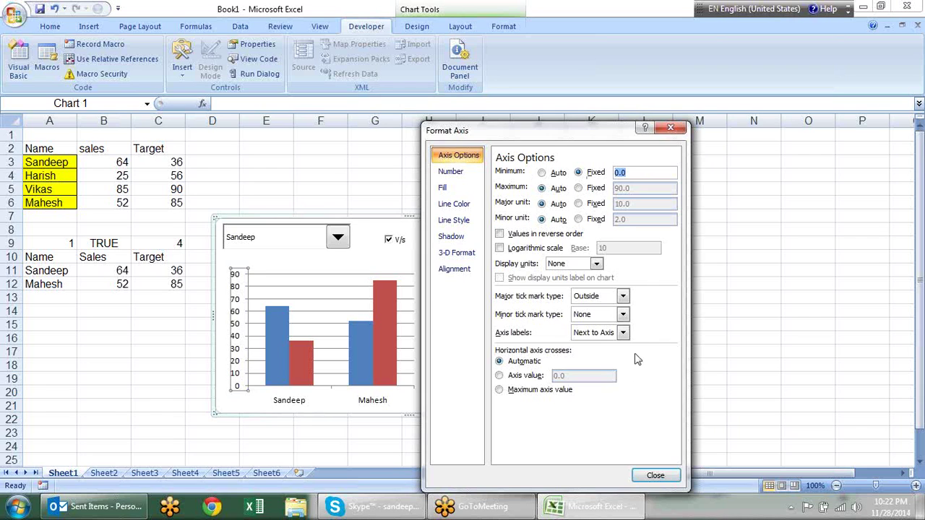
pyautogui.write('0')
pyautogui.click(587, 187)
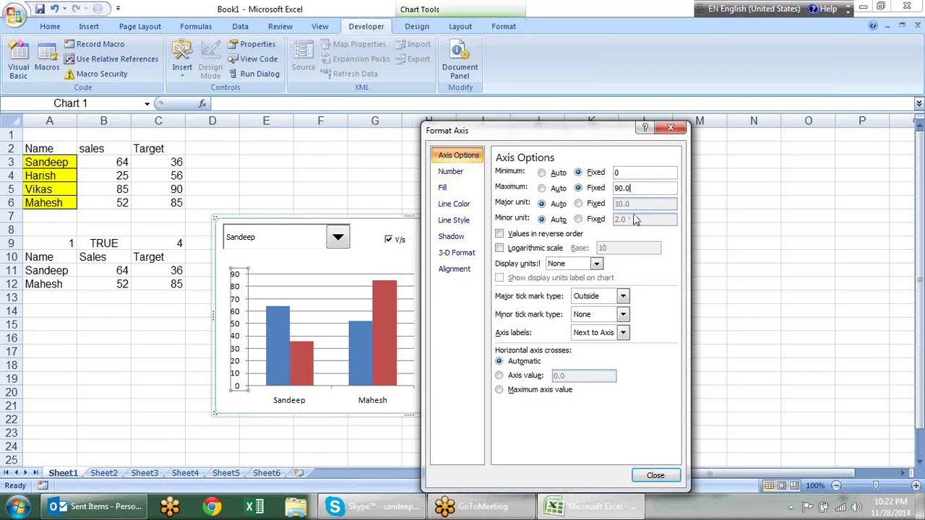
pyautogui.click(656, 475)
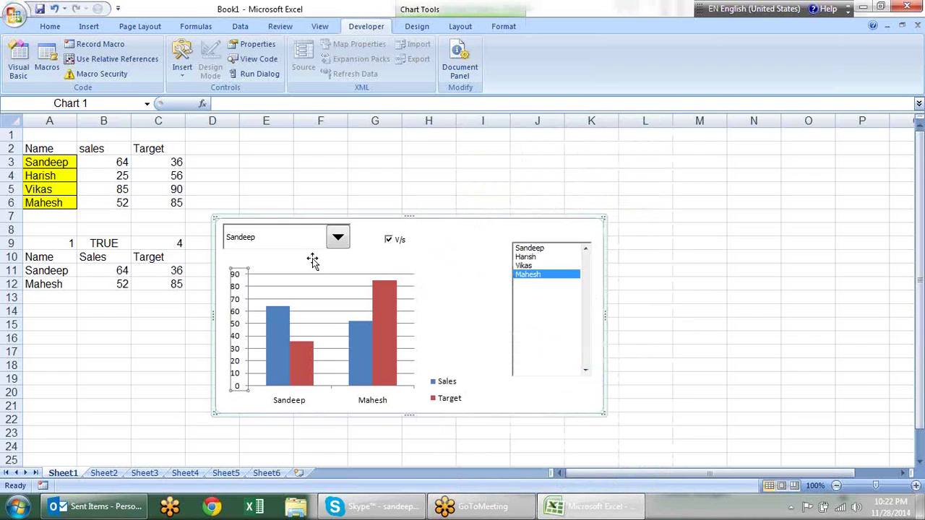
# Run the comparison list box through Sandeep and Harish, landing on Vikas (C9 = 3).
pyautogui.click(523, 265)
pyautogui.click(542, 251)
pyautogui.click(543, 257)
pyautogui.moveTo(544, 276)
pyautogui.mouseDown()
pyautogui.moveTo(551, 255)
pyautogui.moveTo(549, 271)
pyautogui.mouseUp()
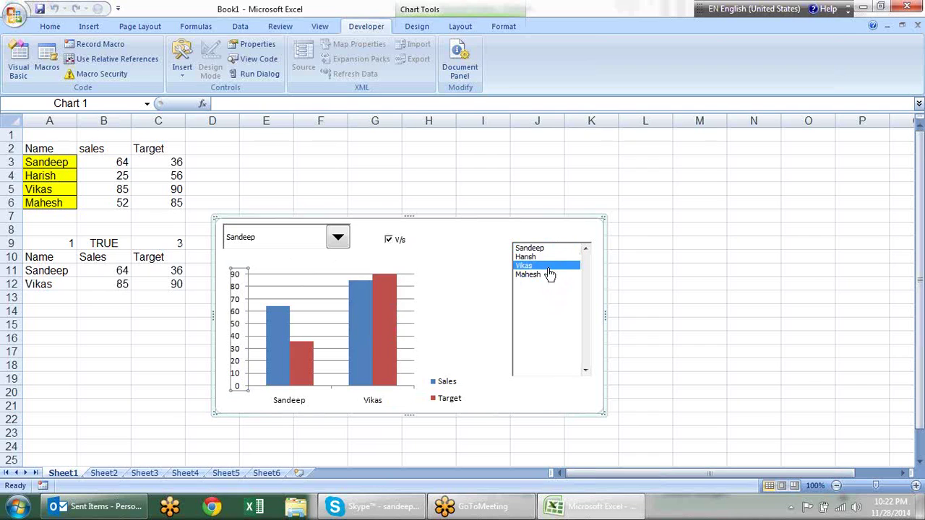
# Choose Harish, then Vikas, then Mahesh as the main person in the combo box (A9 = 4).
pyautogui.click(347, 245)
pyautogui.click(305, 265)
pyautogui.click(339, 240)
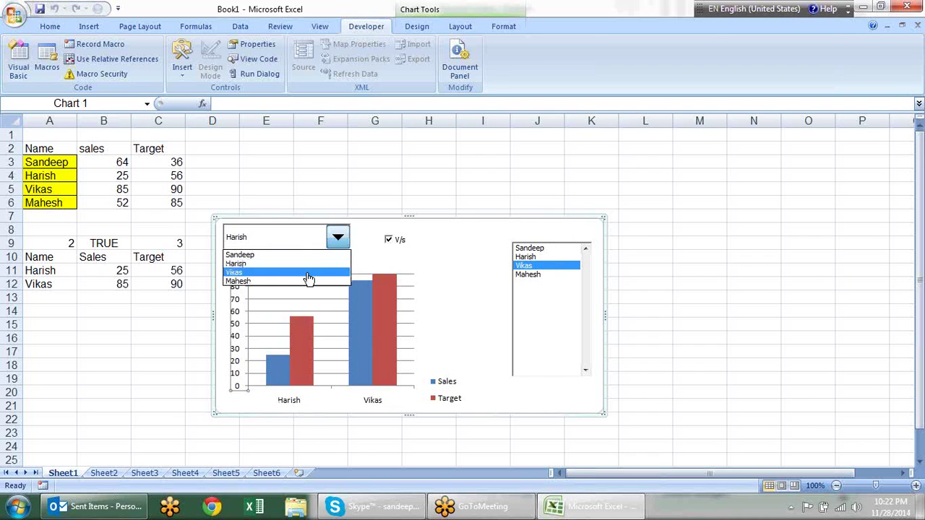
pyautogui.click(309, 273)
pyautogui.click(344, 239)
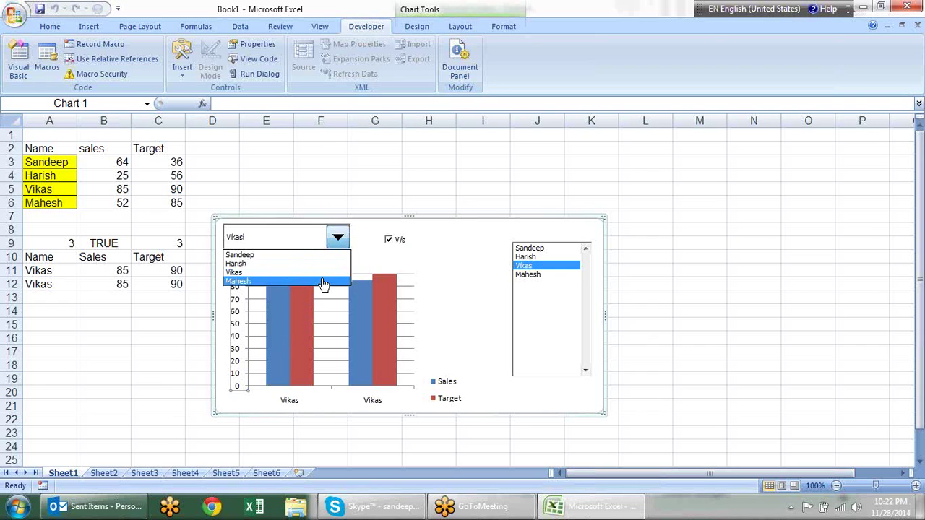
pyautogui.click(324, 282)
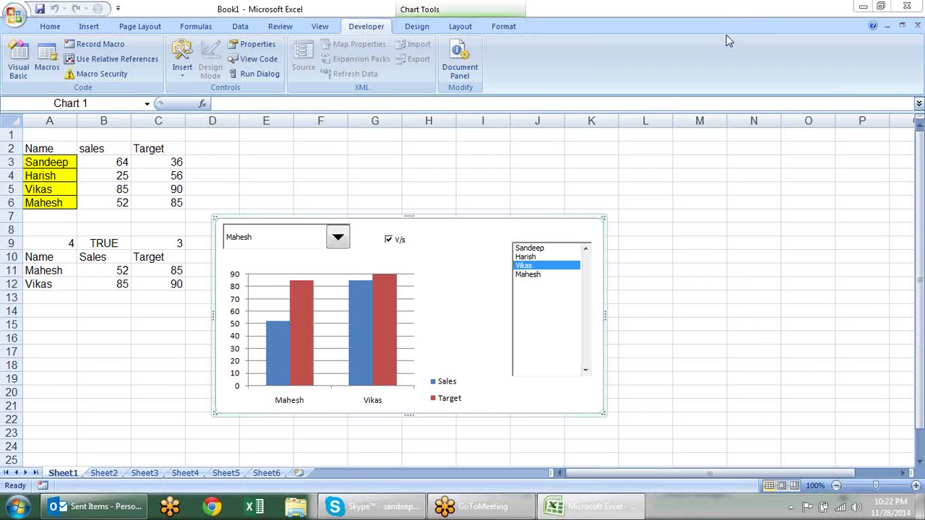
pyautogui.press('Down')
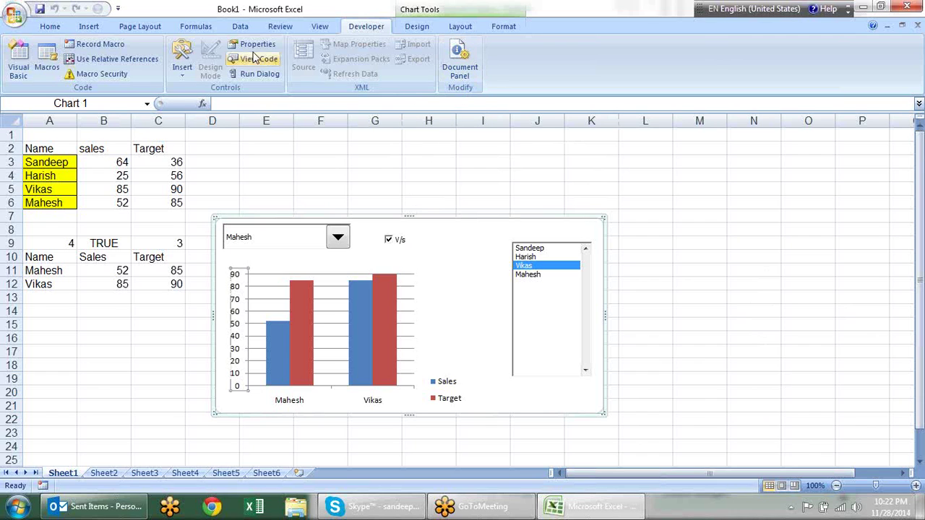
# Show the Developer Insert controls gallery, close it, select the chart area, and reopen it.
pyautogui.click(174, 69)
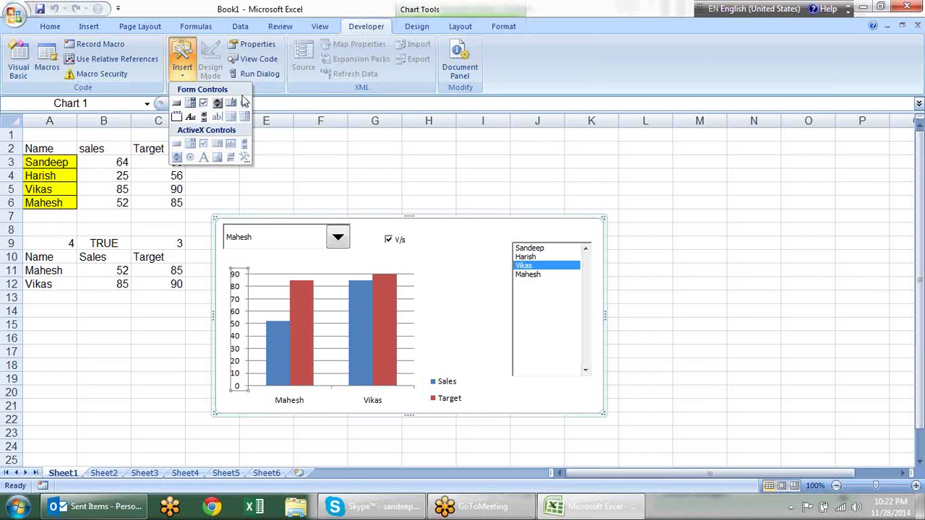
pyautogui.click(504, 175)
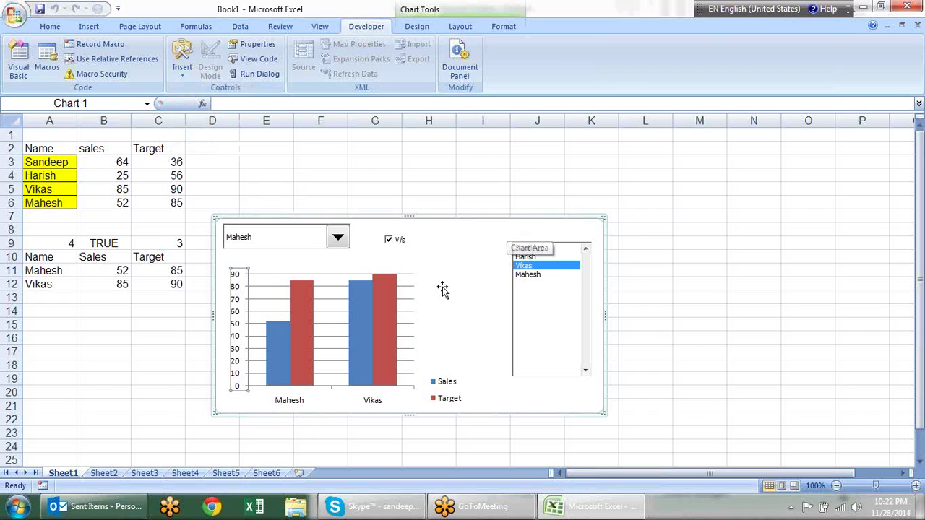
pyautogui.click(476, 269)
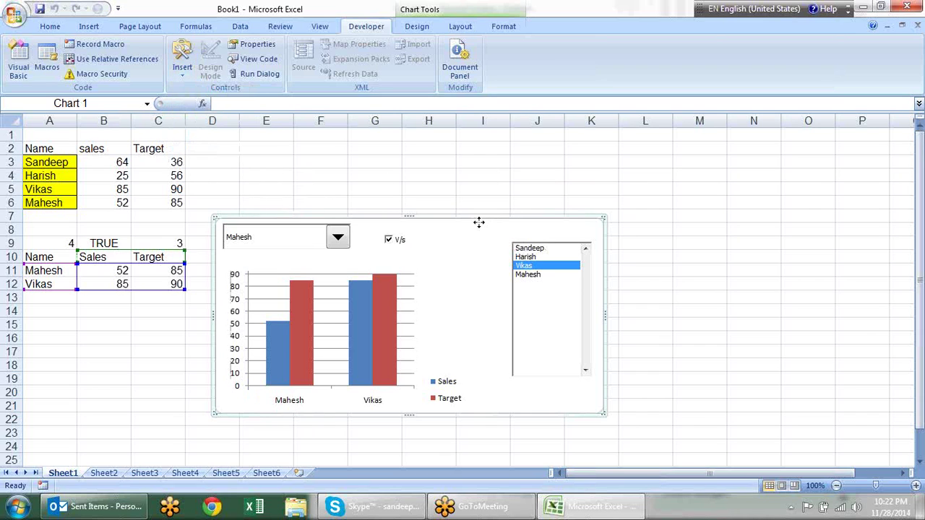
pyautogui.click(179, 70)
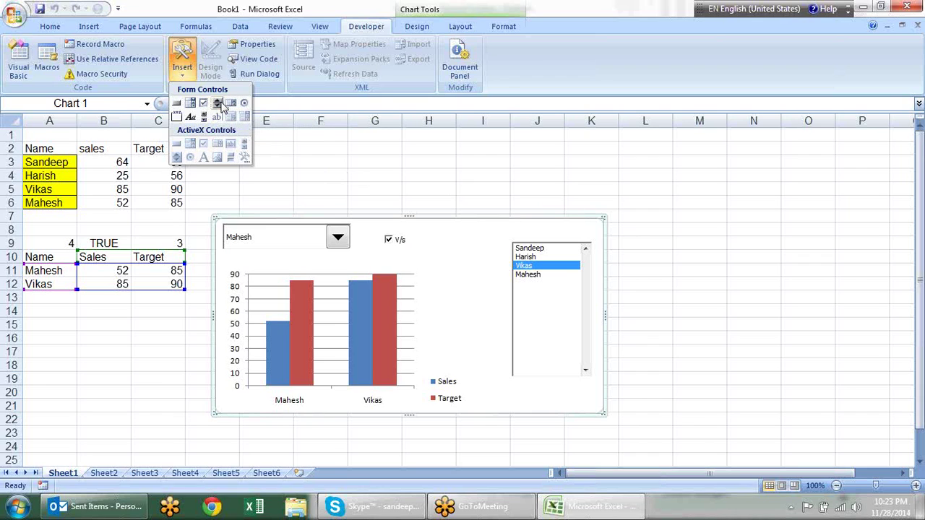
# Draw a spin button form control on the chart area, left of the name list.
pyautogui.click(216, 103)
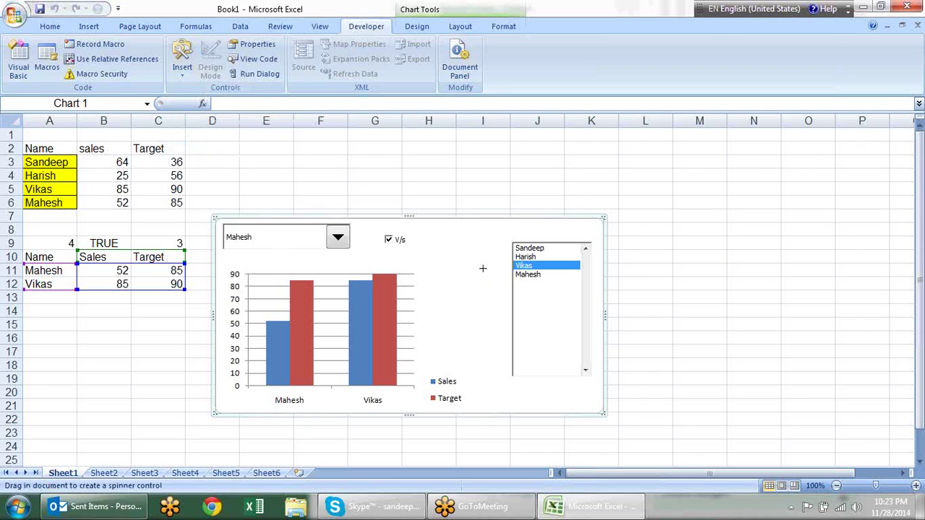
pyautogui.moveTo(464, 261)
pyautogui.mouseDown()
pyautogui.moveTo(485, 316)
pyautogui.moveTo(493, 299)
pyautogui.mouseUp()
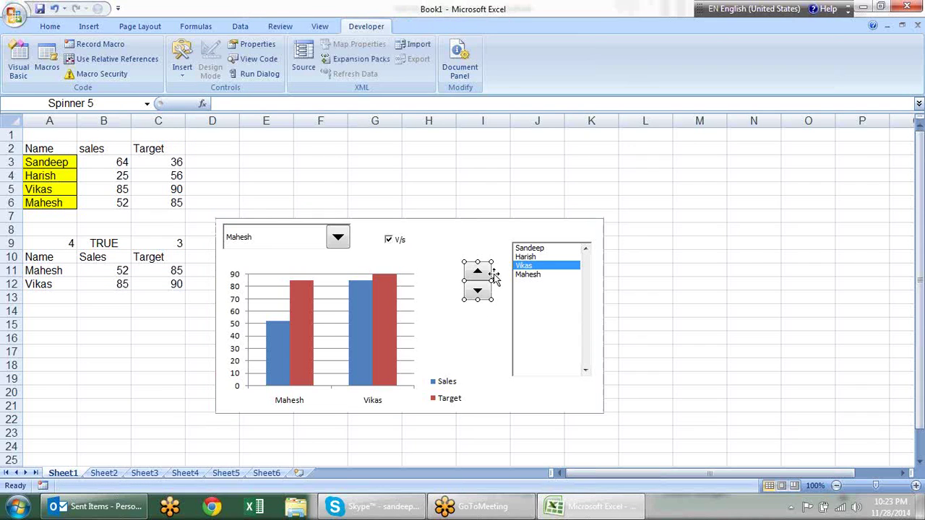
pyautogui.click(741, 273)
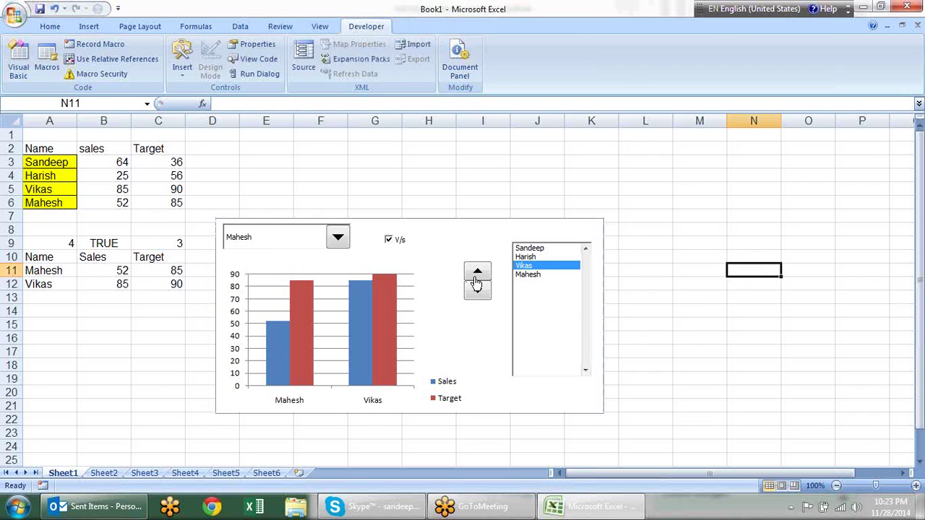
pyautogui.keyDown('ctrl'); pyautogui.click(483, 275); pyautogui.keyUp('ctrl')
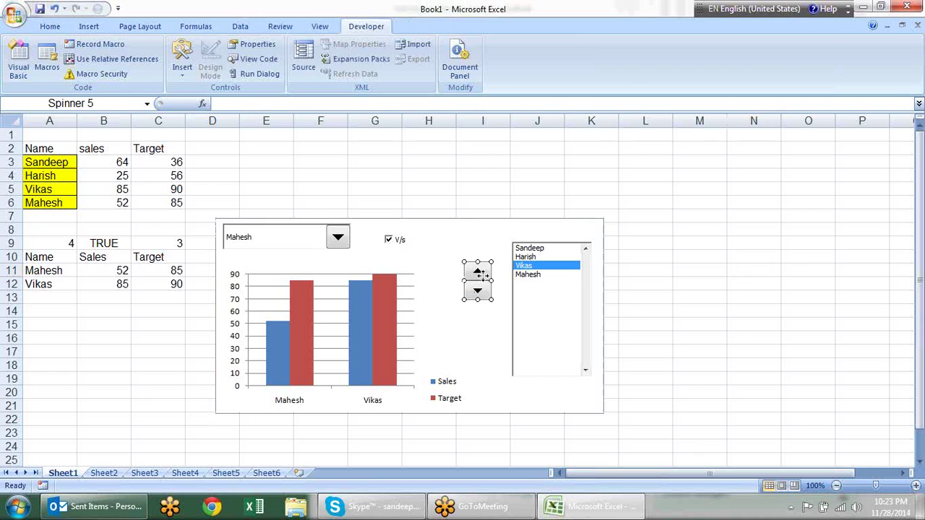
pyautogui.rightClick(482, 275)
# Set the spinner to current value 1, minimum 1, maximum 4, linked to cell $B$8.
pyautogui.click(509, 376)
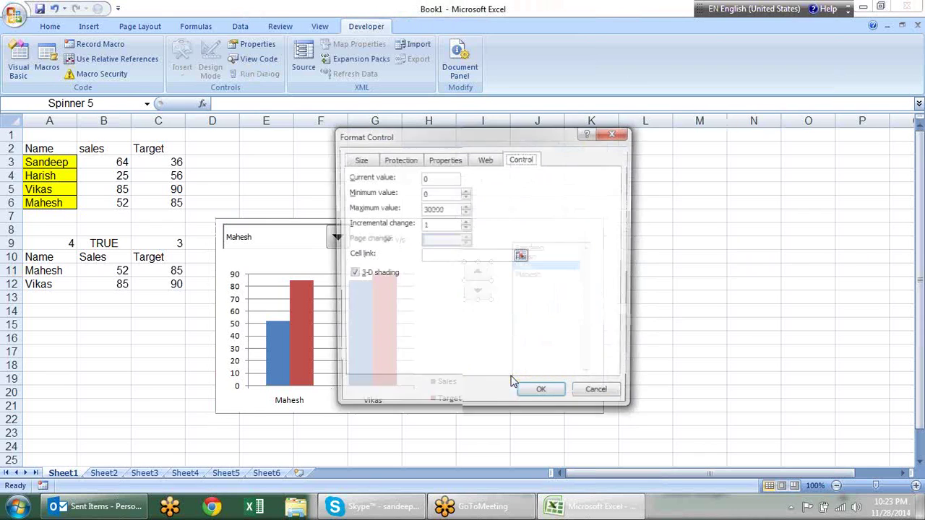
pyautogui.moveTo(446, 141)
pyautogui.mouseDown()
pyautogui.moveTo(477, 152)
pyautogui.moveTo(665, 168)
pyautogui.mouseUp()
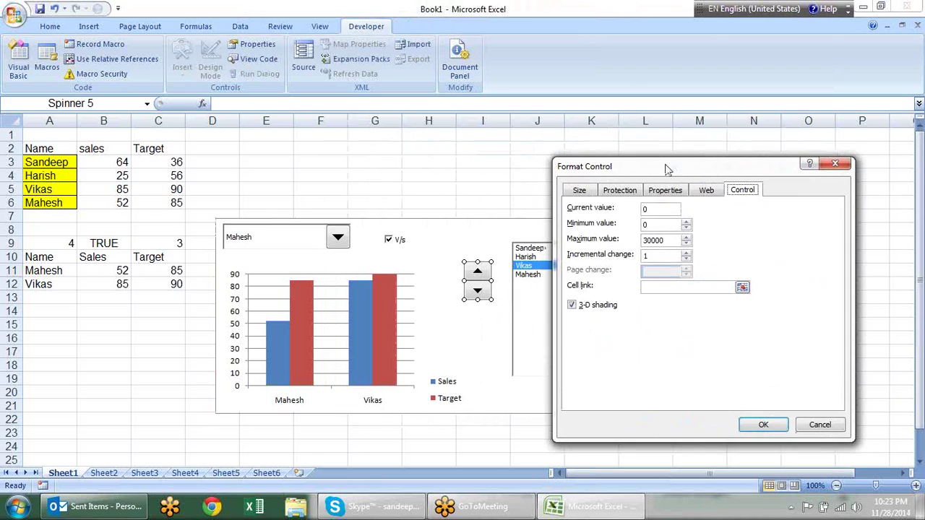
pyautogui.doubleClick(658, 209)
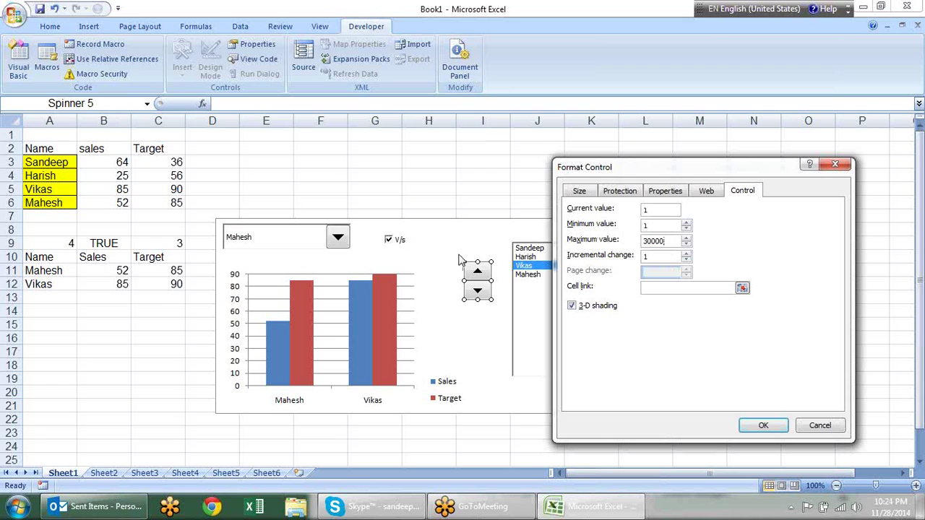
pyautogui.write('1')
pyautogui.moveTo(676, 241); pyautogui.dragTo(626, 241)
pyautogui.write('4')
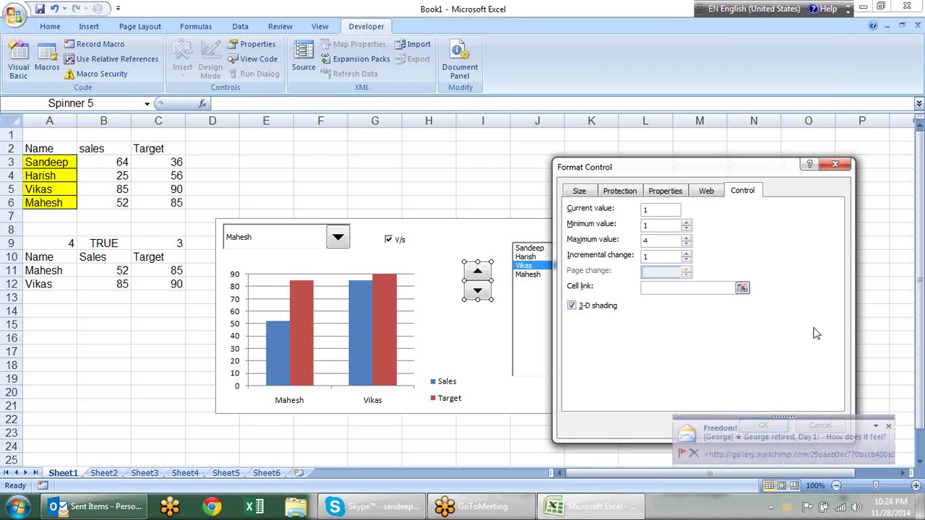
pyautogui.click(742, 289)
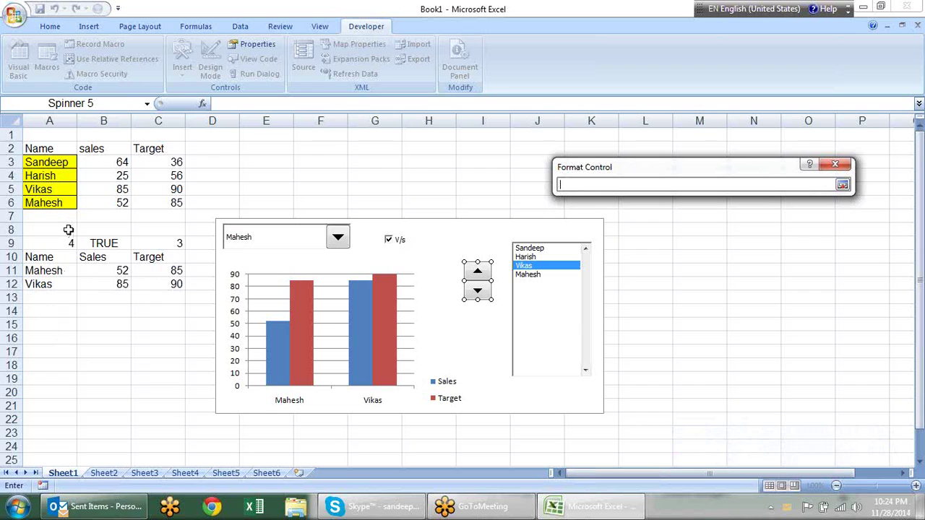
pyautogui.click(107, 229)
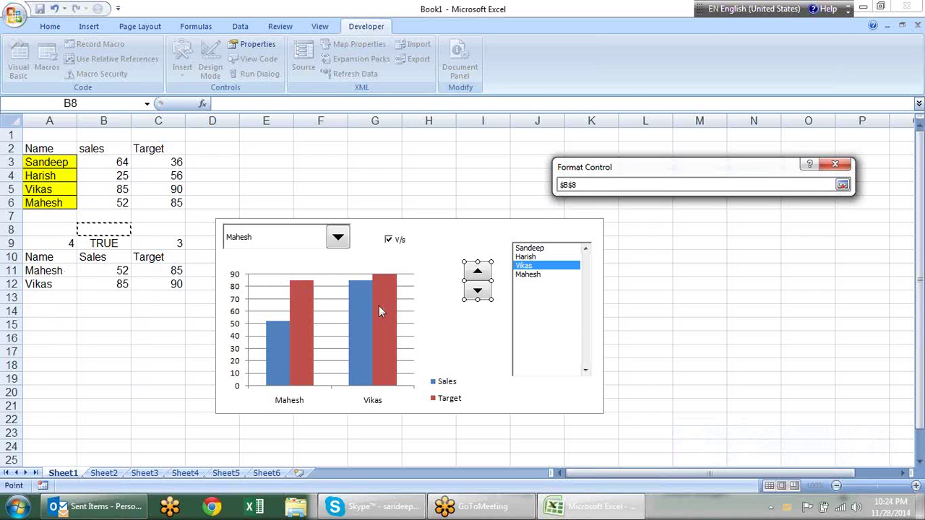
pyautogui.press('Return')
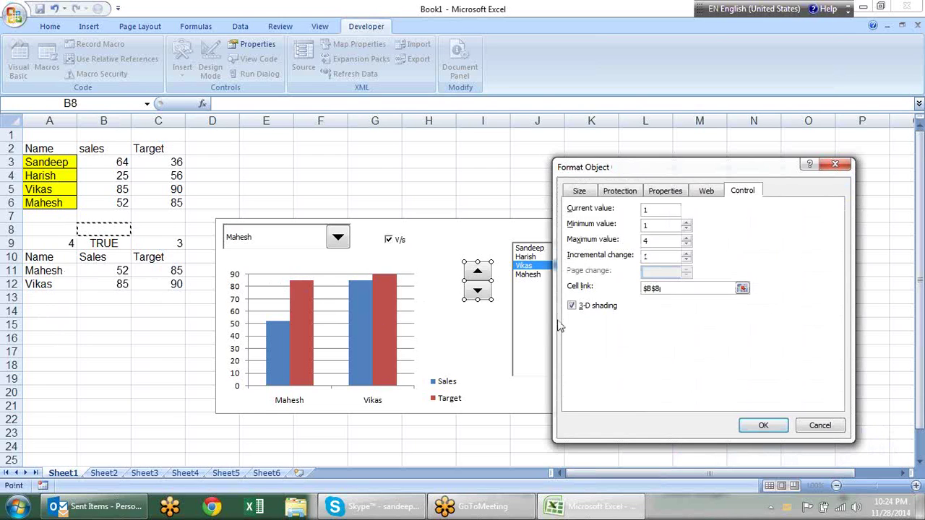
pyautogui.click(763, 427)
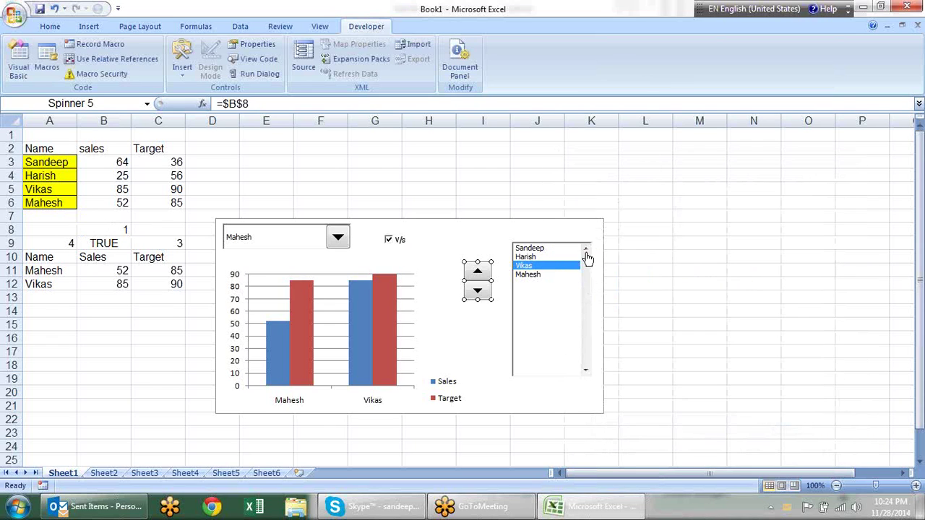
pyautogui.press('Escape')
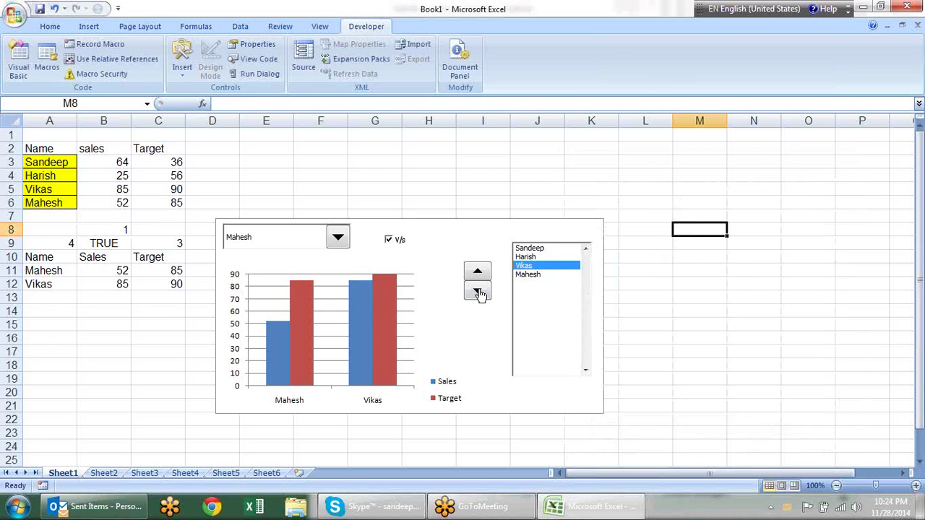
# Step the spinner up and down to confirm B8 moves between 1 and 4, ending at 2.
pyautogui.click(480, 272)
pyautogui.click(481, 271)
pyautogui.click(482, 271)
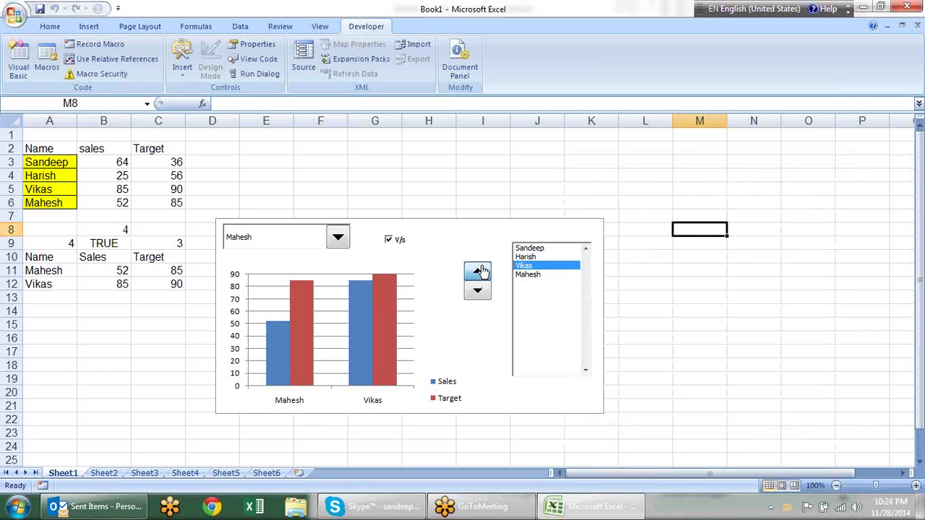
pyautogui.click(481, 291)
pyautogui.click(482, 291)
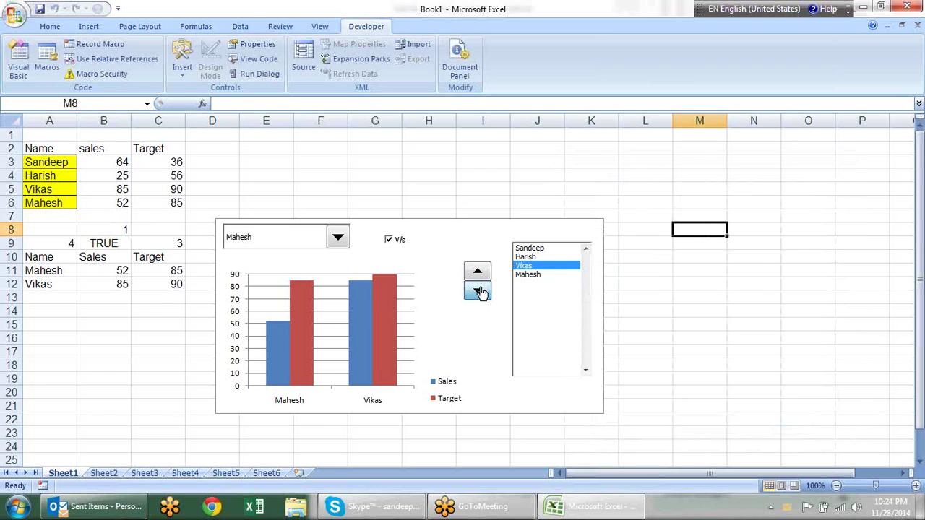
pyautogui.click(485, 276)
pyautogui.click(485, 275)
pyautogui.click(479, 292)
pyautogui.click(479, 291)
pyautogui.click(479, 292)
pyautogui.doubleClick(480, 272)
pyautogui.click(479, 291)
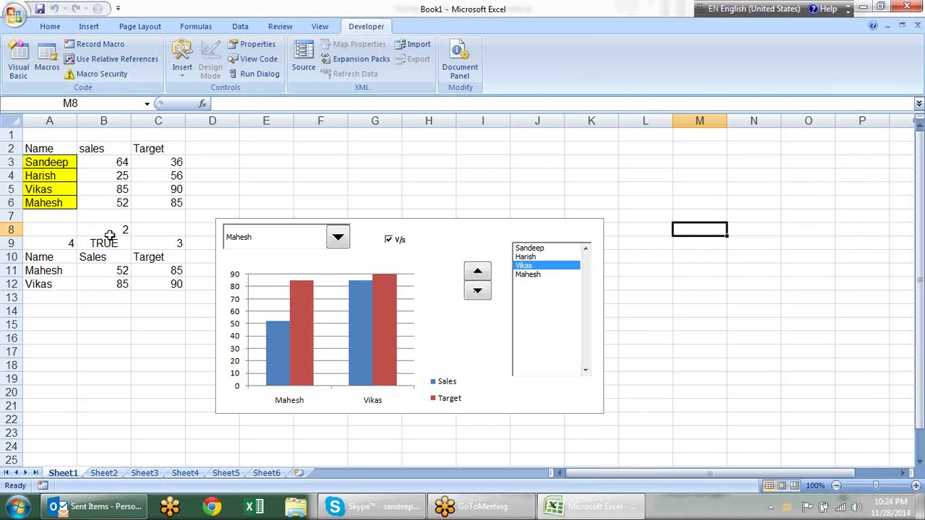
pyautogui.click(109, 232)
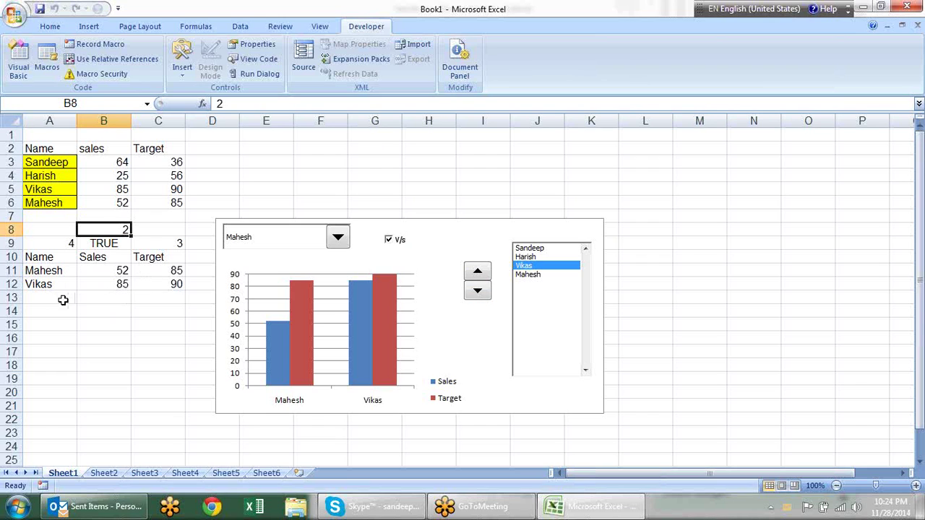
# Enter an INDEX formula in A13 looking up names A3:A6 by the spinner value in $B$8.
pyautogui.click(63, 300)
pyautogui.write('=')
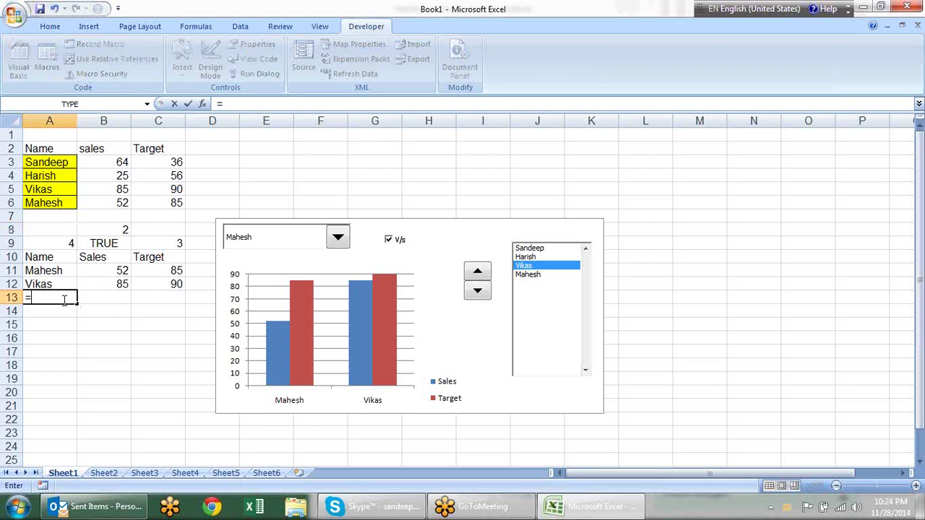
pyautogui.write('ind')
pyautogui.press('Tab')
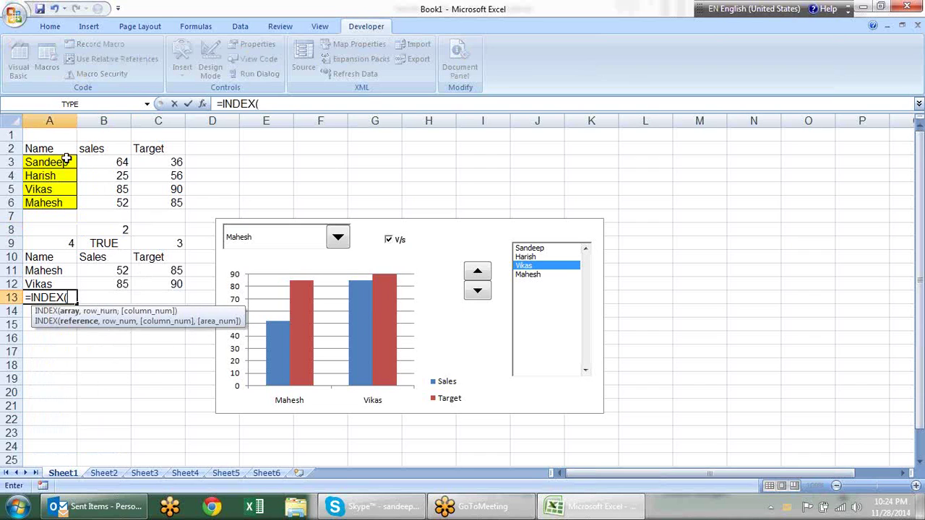
pyautogui.moveTo(68, 165); pyautogui.dragTo(69, 204)
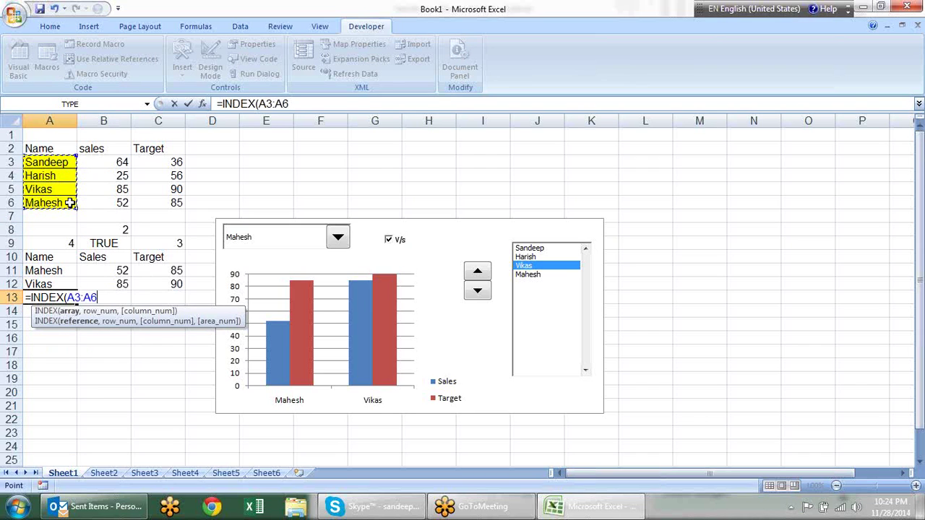
pyautogui.press('F4')
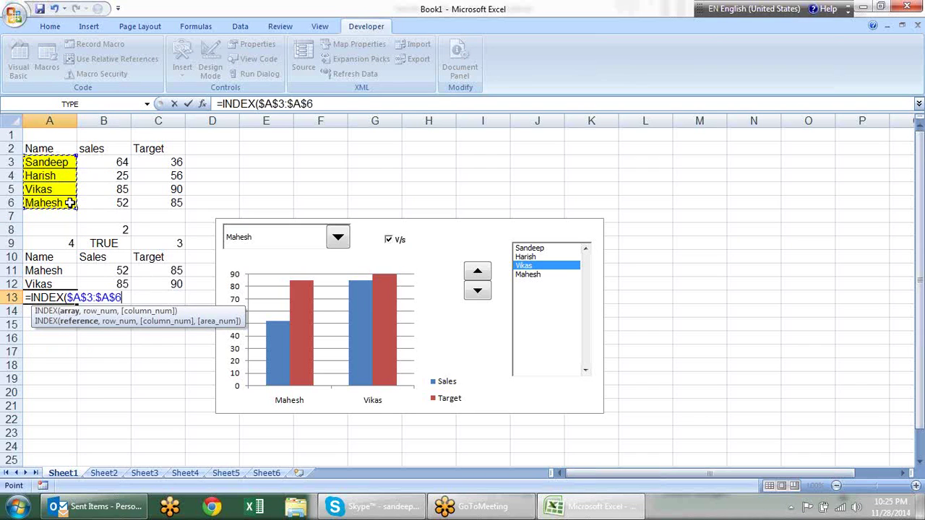
pyautogui.write(',')
pyautogui.click(125, 230)
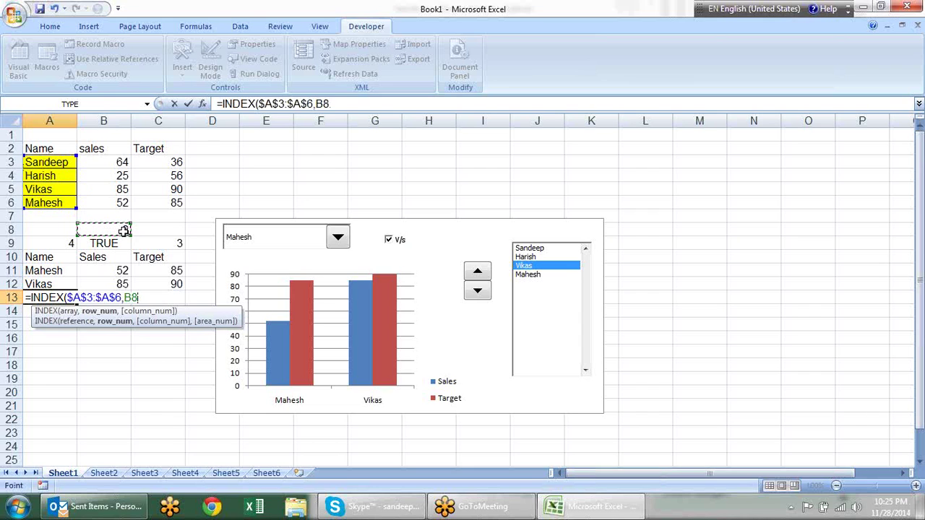
pyautogui.press('F5')
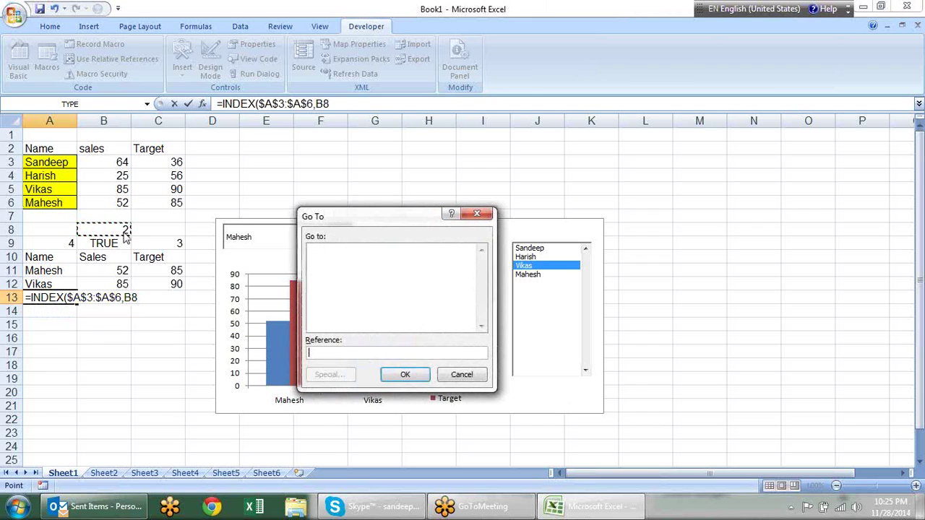
pyautogui.press('Escape')
pyautogui.press('F4')
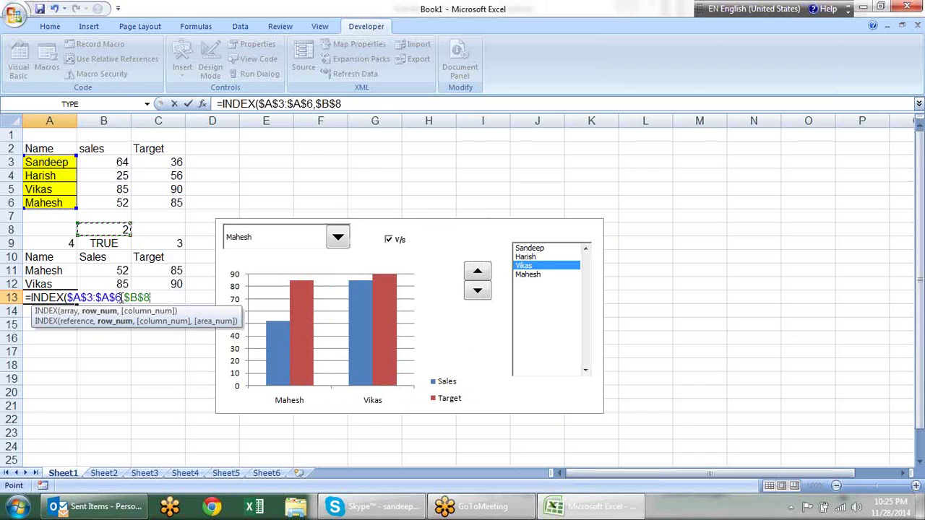
pyautogui.moveTo(122, 299); pyautogui.dragTo(67, 299)
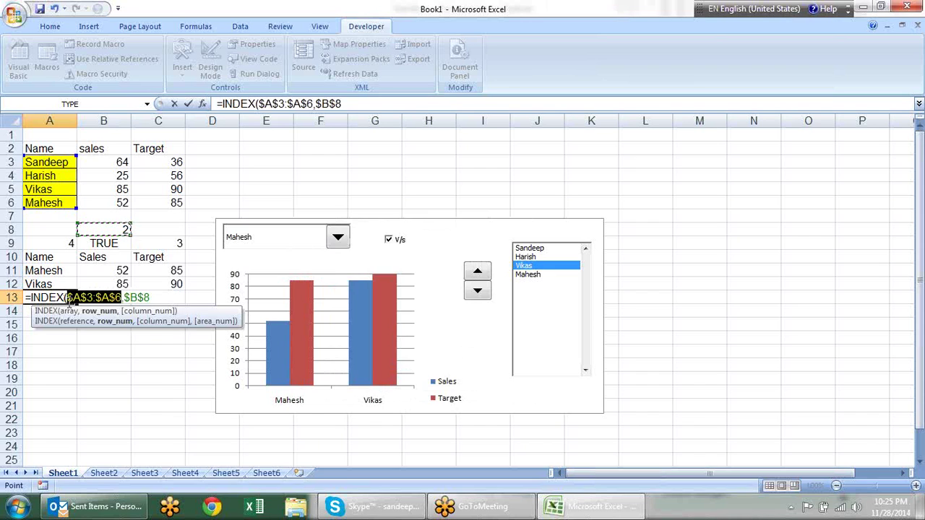
pyautogui.press('F4')
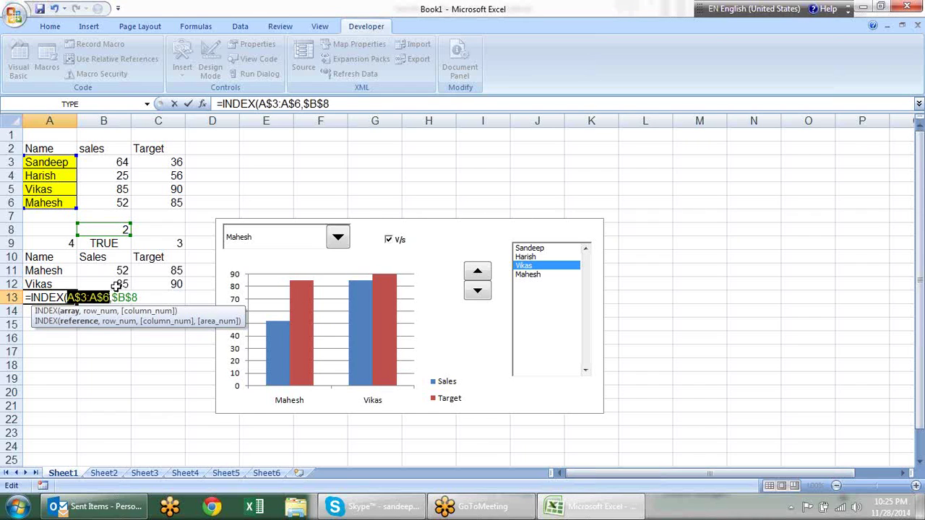
pyautogui.press('Return')
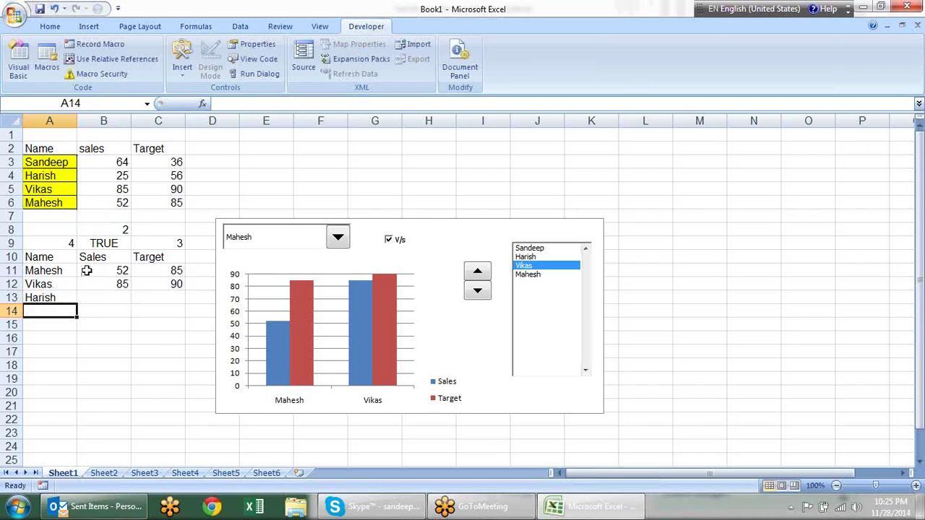
# Fill the A13 formula across to C13, test row 13 with the spinner, and inspect B11 and C12.
pyautogui.click(73, 294)
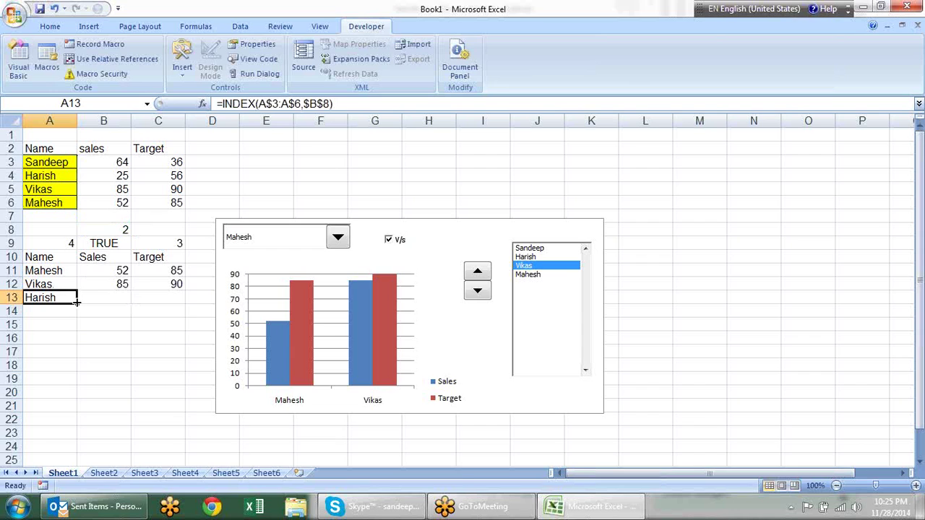
pyautogui.moveTo(77, 302); pyautogui.dragTo(182, 302)
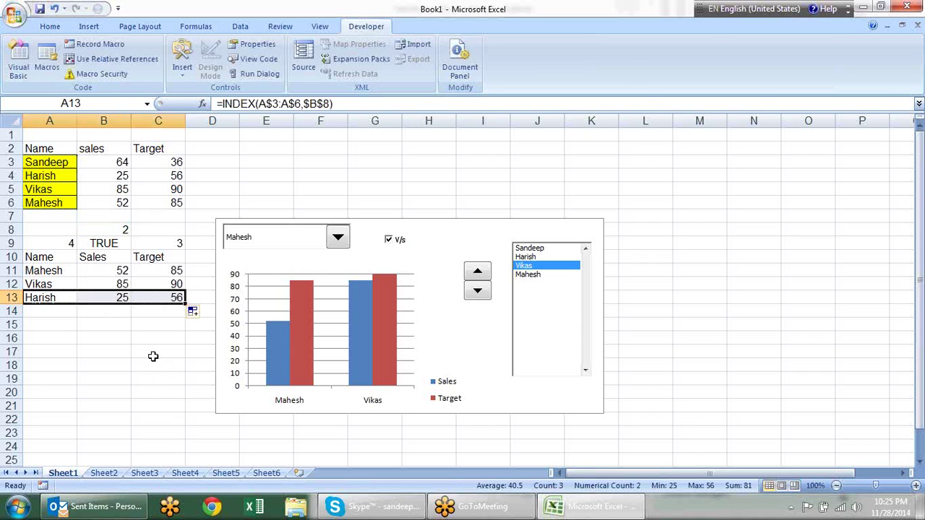
pyautogui.click(153, 356)
pyautogui.click(483, 270)
pyautogui.click(482, 271)
pyautogui.click(481, 291)
pyautogui.click(481, 290)
pyautogui.click(481, 291)
pyautogui.click(86, 269)
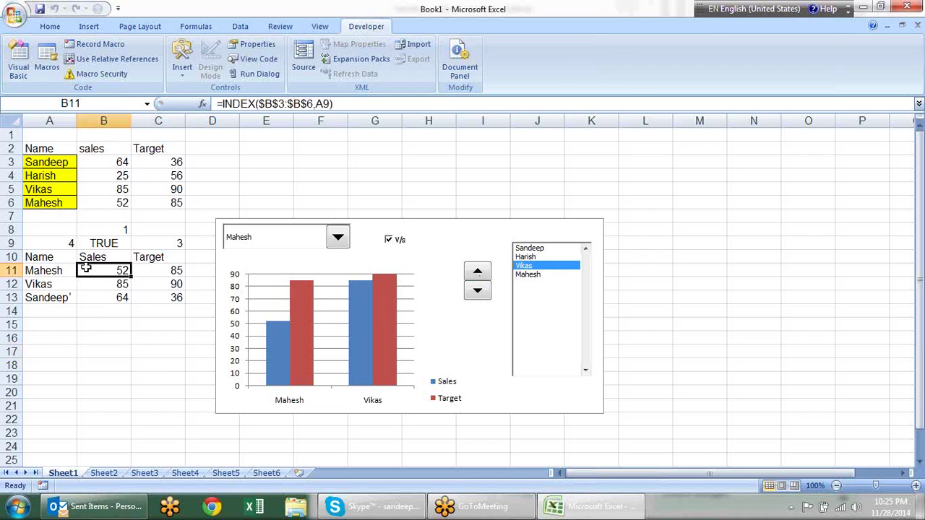
pyautogui.click(146, 284)
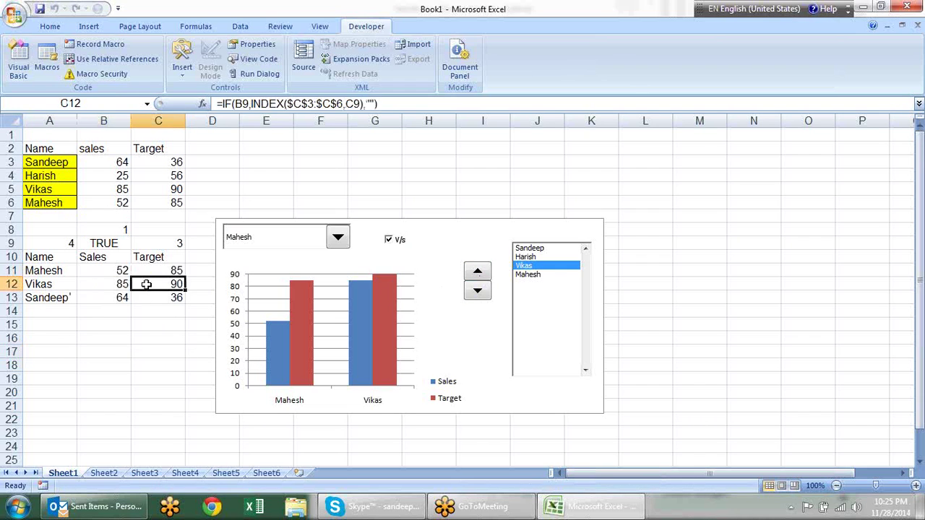
# Extend the chart's Target and Sales values and category labels down to row 13.
pyautogui.click(384, 345)
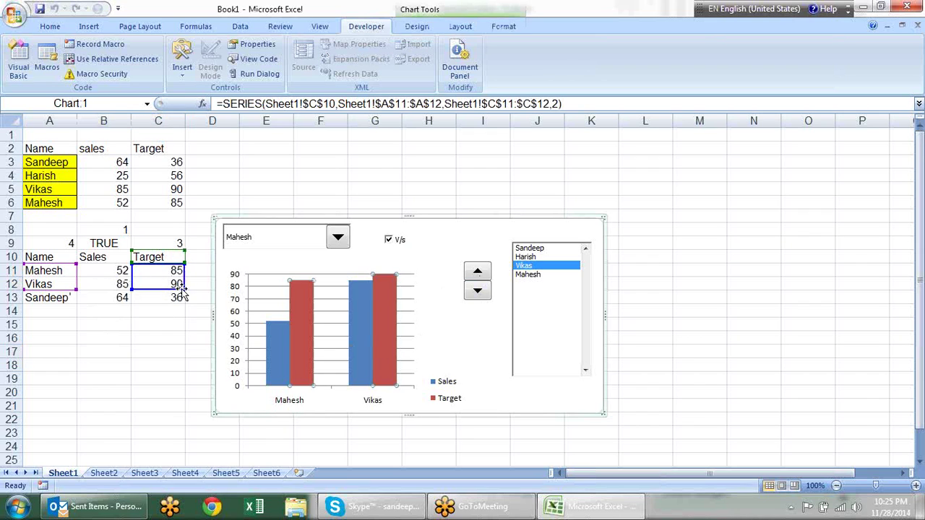
pyautogui.moveTo(185, 289); pyautogui.dragTo(185, 304)
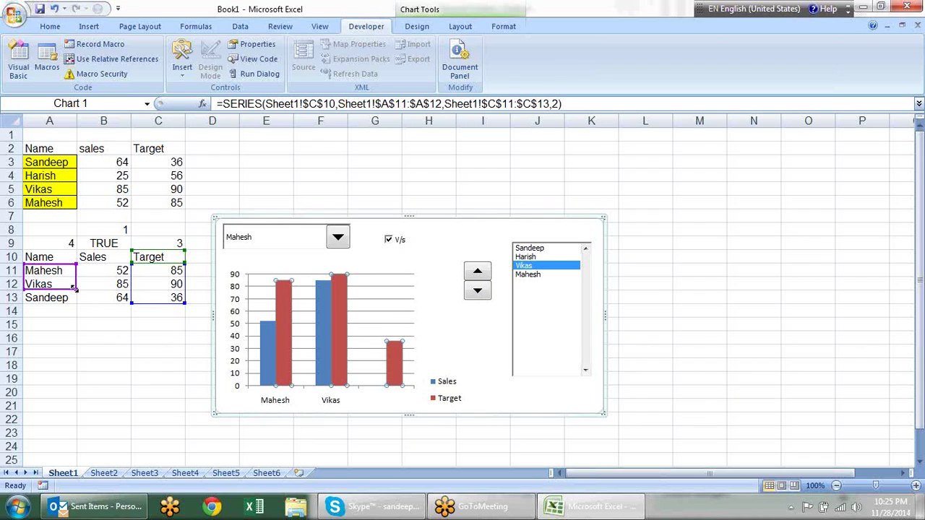
pyautogui.moveTo(75, 289); pyautogui.dragTo(79, 308)
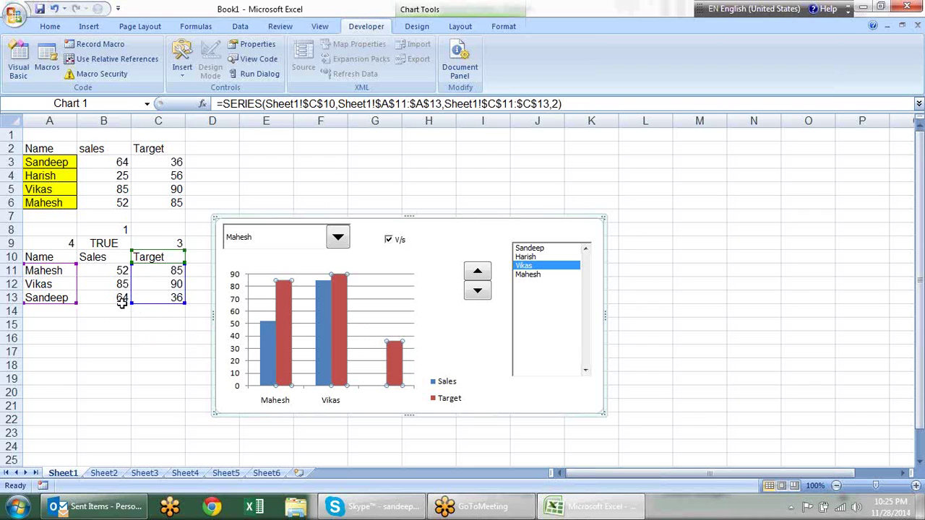
pyautogui.click(324, 343)
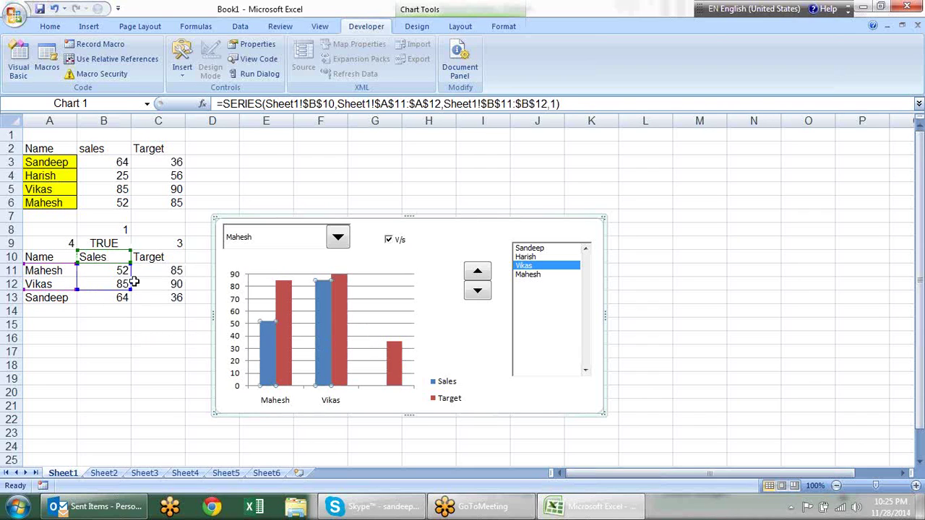
pyautogui.moveTo(131, 290); pyautogui.dragTo(130, 304)
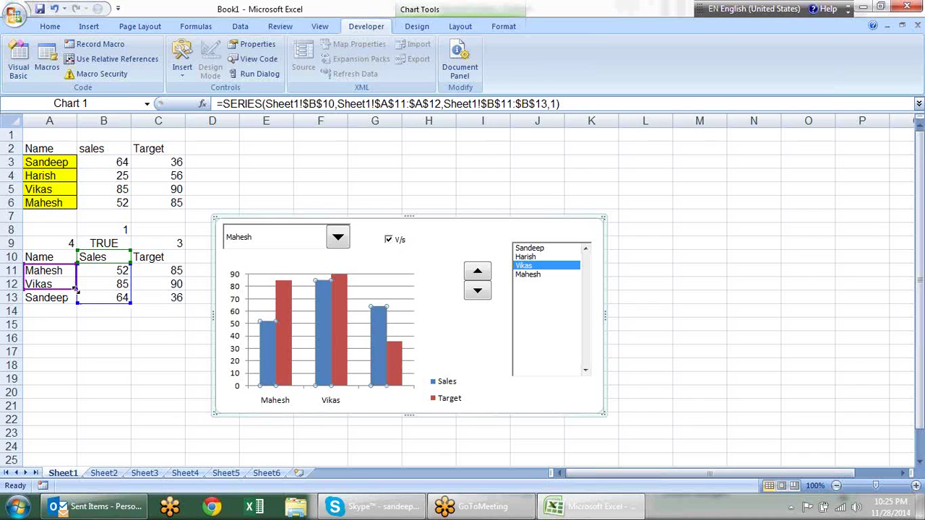
pyautogui.moveTo(76, 290); pyautogui.dragTo(75, 304)
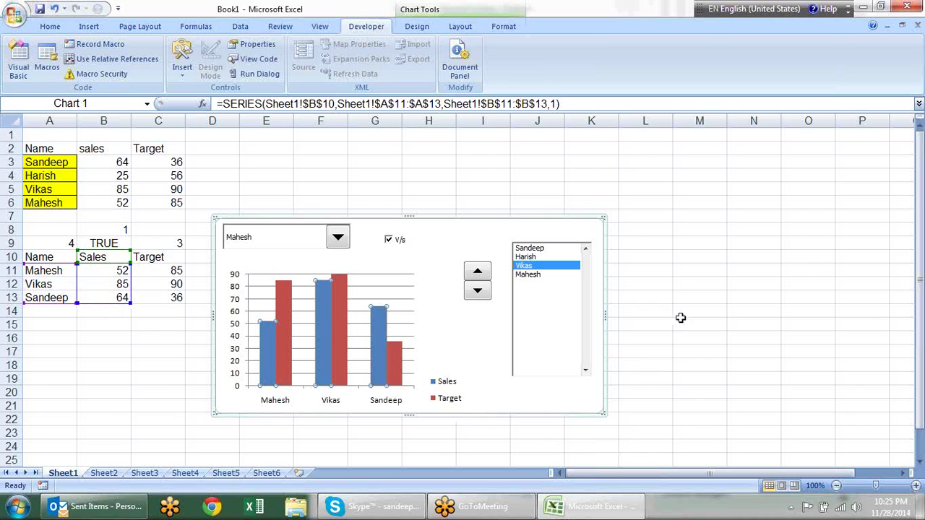
# Cycle the spinner through all four names to test the chart, returning B8 to 1, then open the Form Controls gallery.
pyautogui.click(477, 273)
pyautogui.click(477, 274)
pyautogui.click(479, 279)
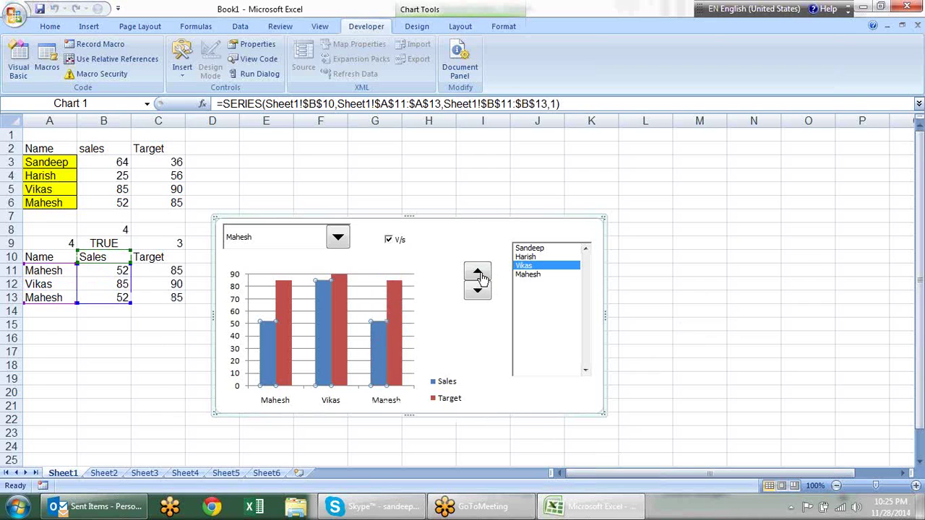
pyautogui.click(478, 289)
pyautogui.click(478, 292)
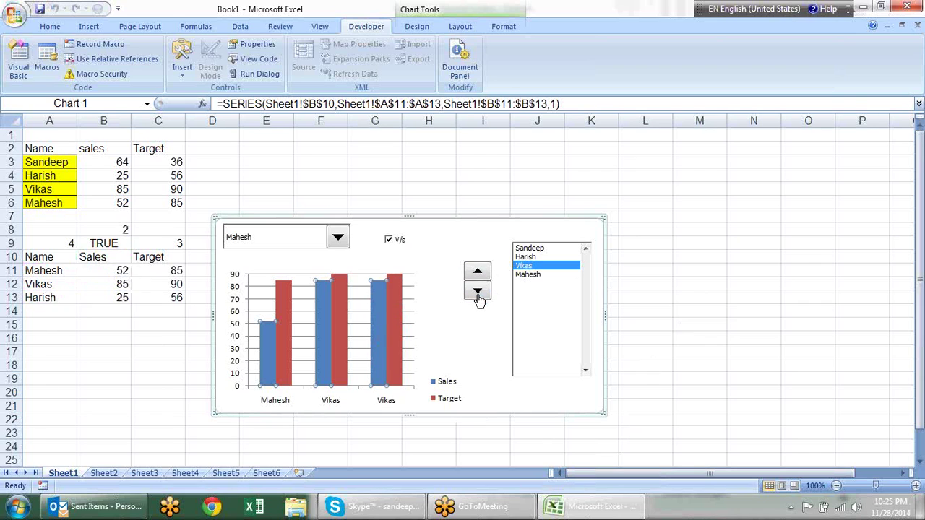
pyautogui.click(478, 293)
pyautogui.click(478, 273)
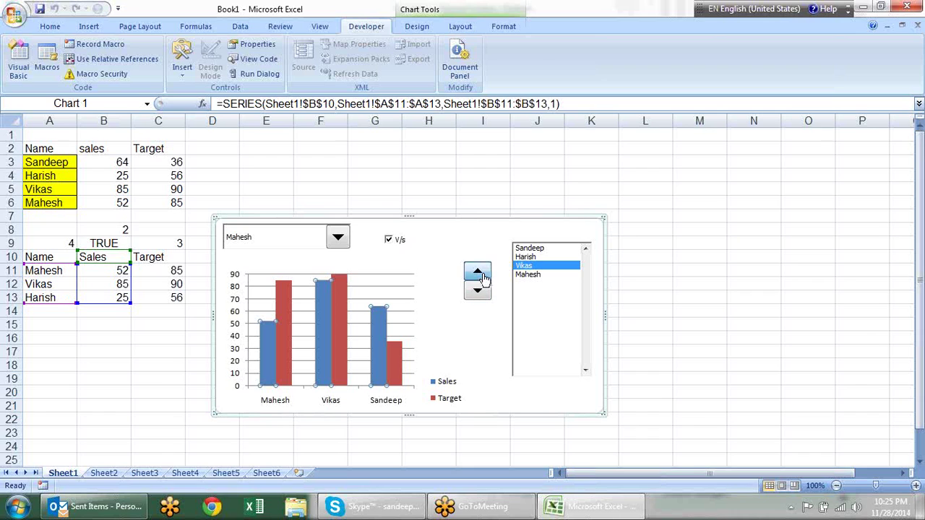
pyautogui.click(480, 275)
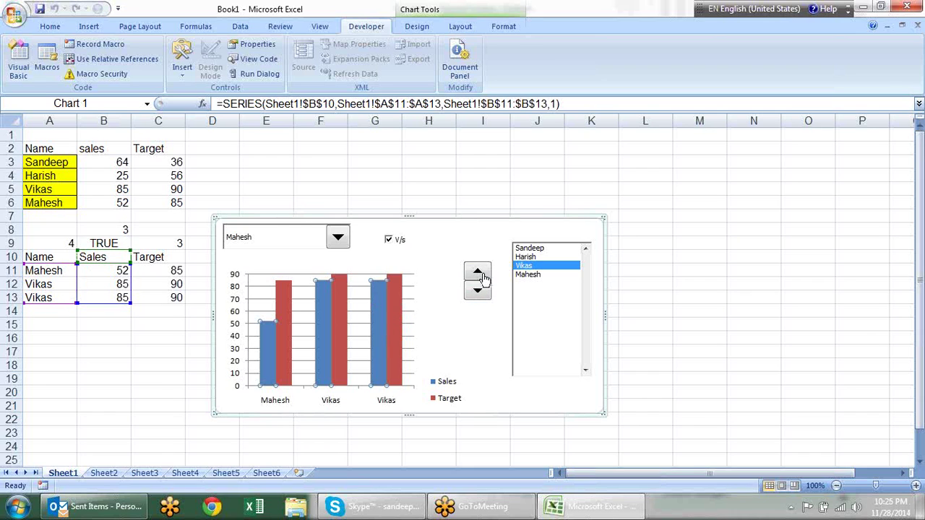
pyautogui.click(481, 278)
pyautogui.click(480, 291)
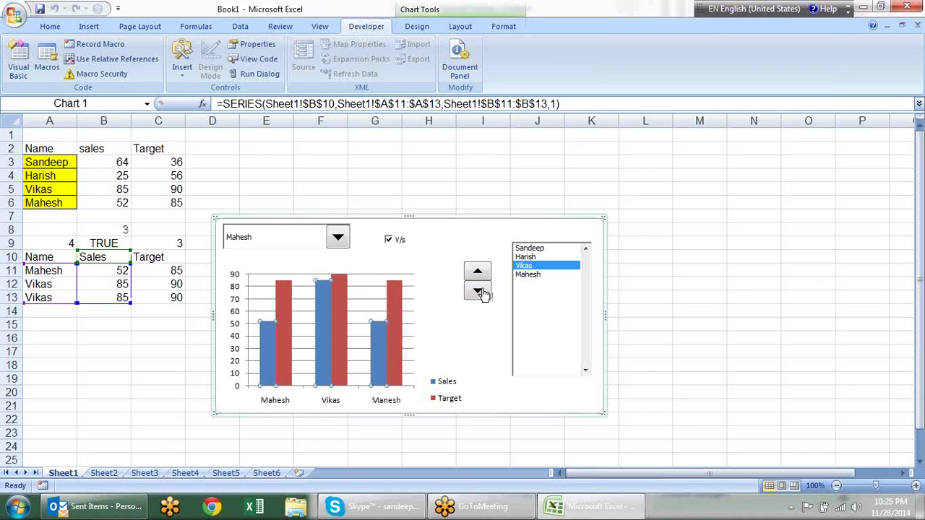
pyautogui.click(480, 291)
pyautogui.click(480, 291)
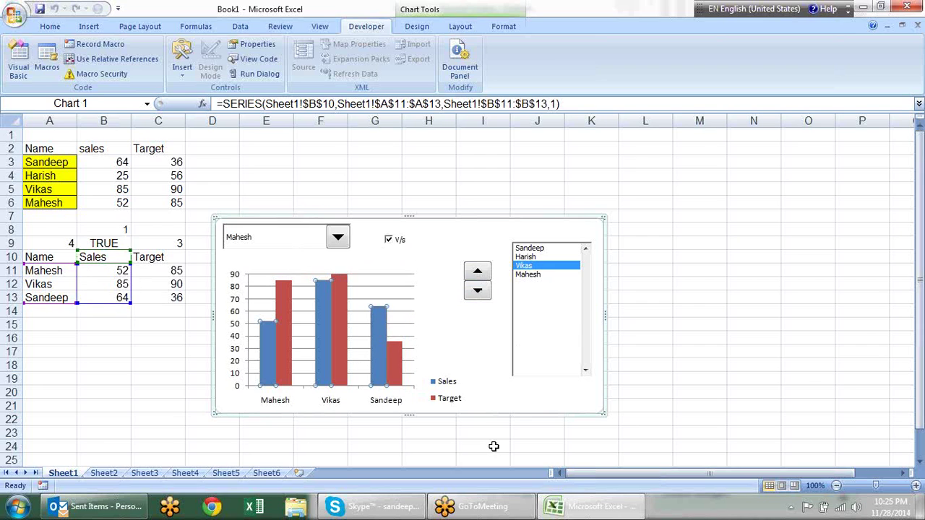
pyautogui.click(768, 255)
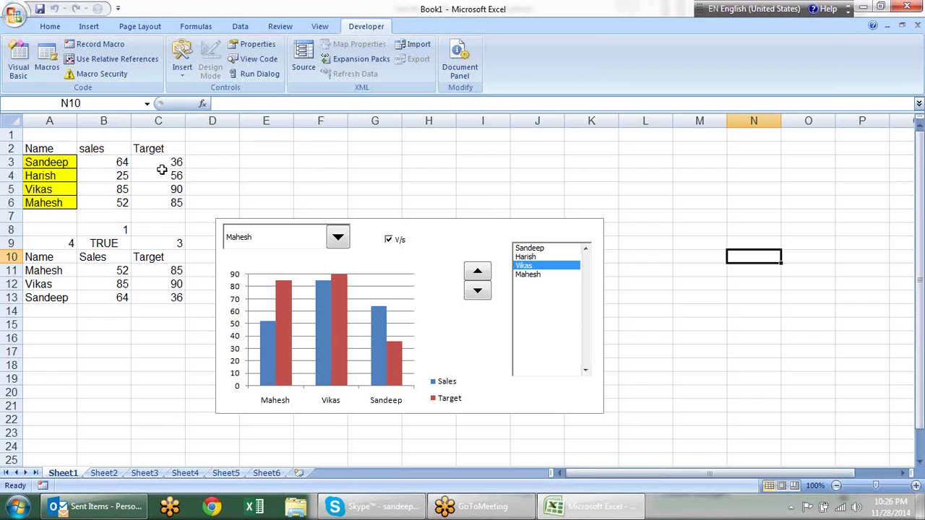
pyautogui.click(180, 75)
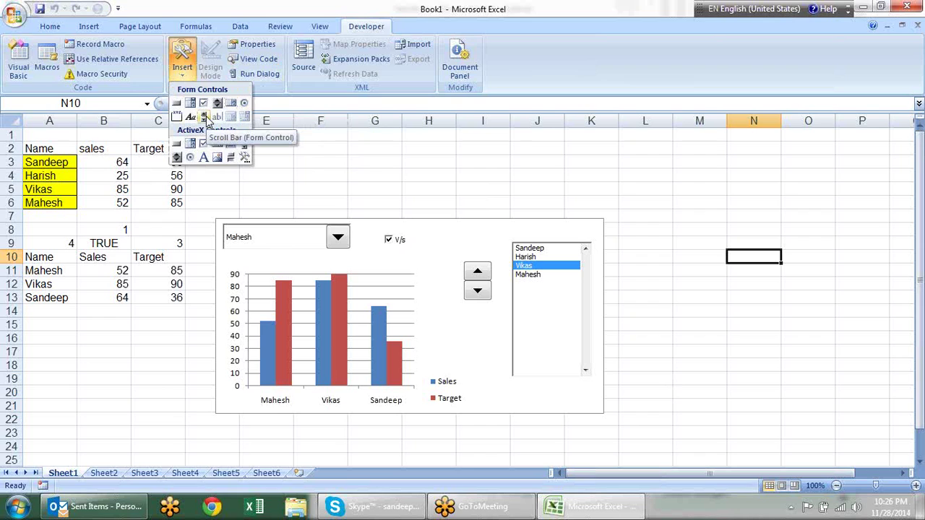
# Draw a tall scroll bar form control to the right of the list box.
pyautogui.click(205, 118)
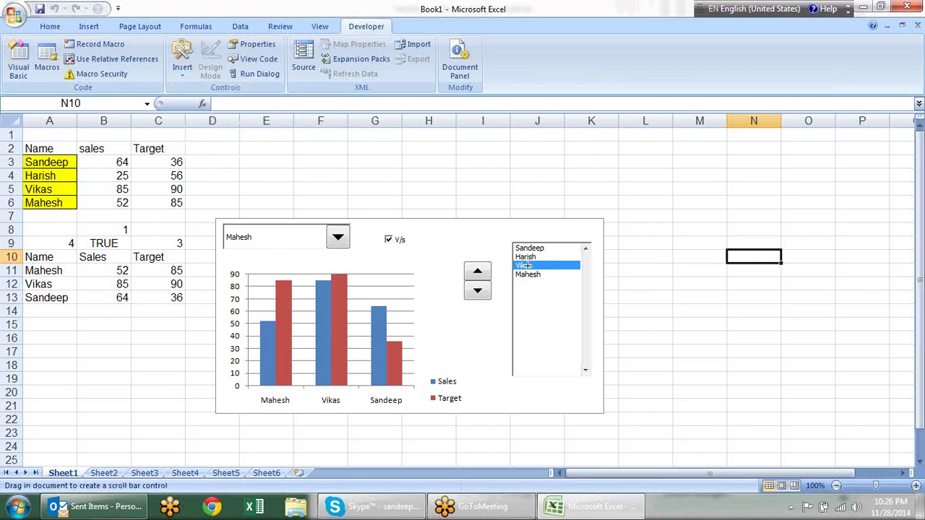
pyautogui.moveTo(621, 223); pyautogui.dragTo(650, 395)
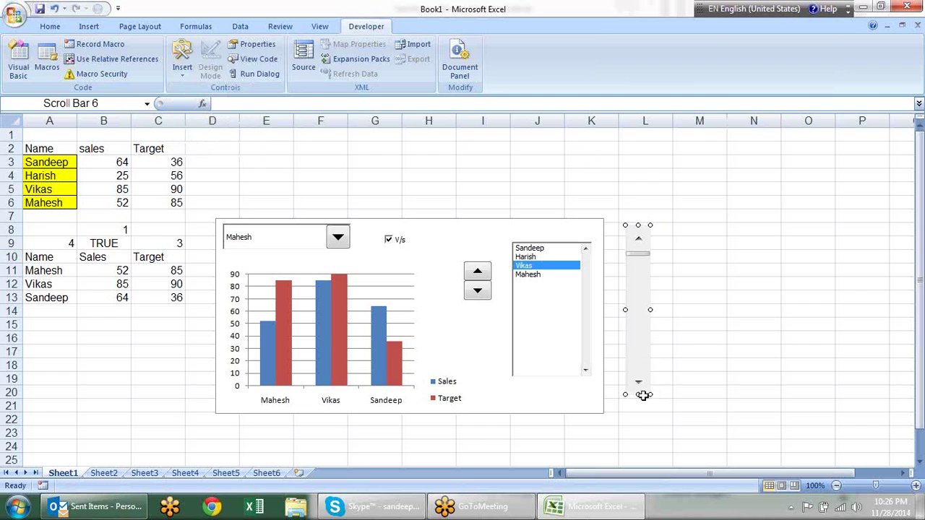
pyautogui.rightClick(642, 283)
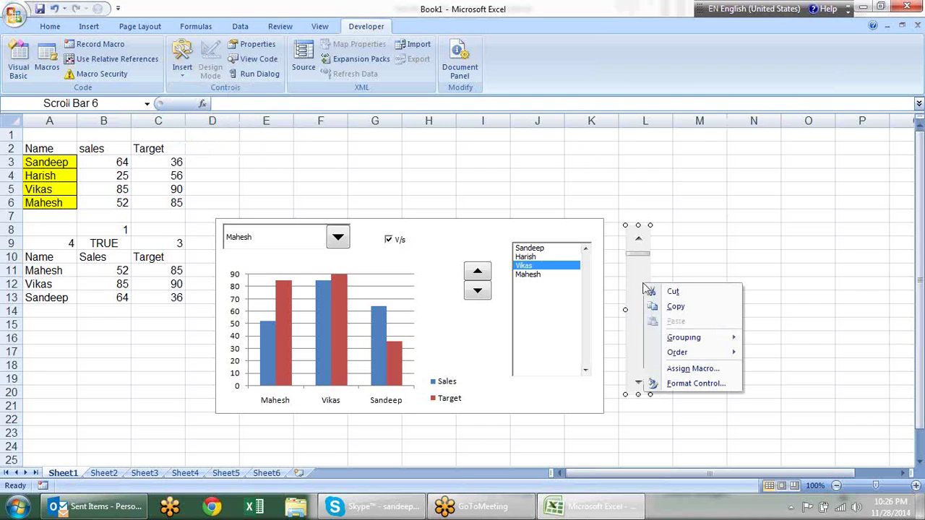
pyautogui.click(693, 369)
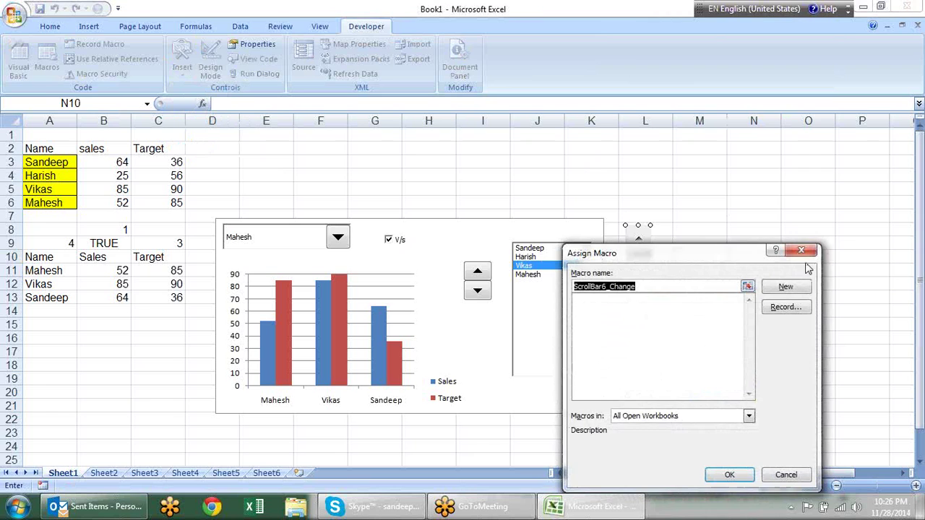
pyautogui.click(801, 250)
# In the scroll bar's Format Control settings, set minimum 1 and maximum 4.
pyautogui.rightClick(641, 265)
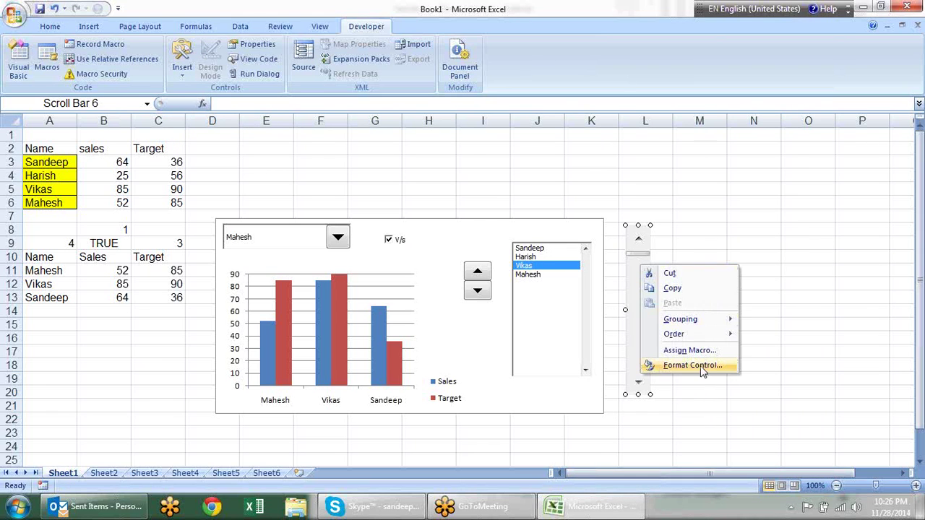
pyautogui.click(692, 366)
pyautogui.moveTo(610, 127); pyautogui.dragTo(679, 187)
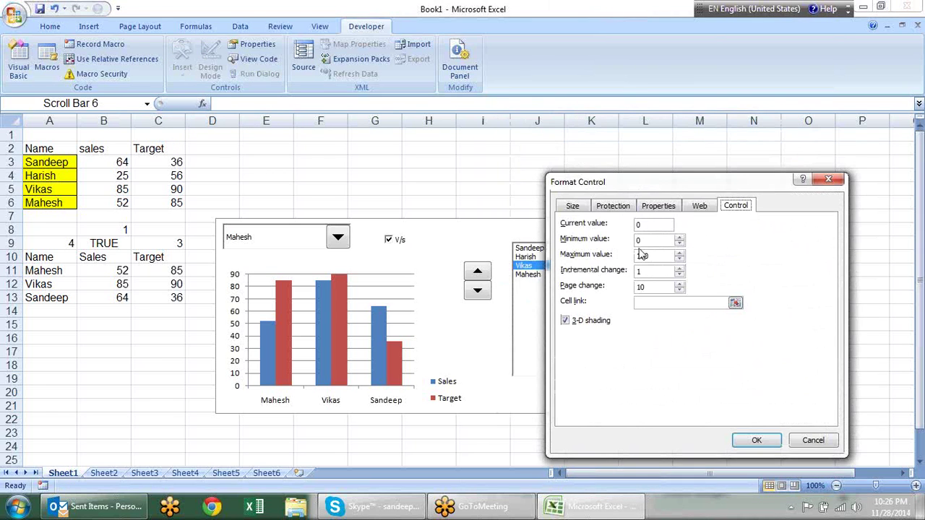
pyautogui.doubleClick(642, 224)
pyautogui.doubleClick(659, 258)
pyautogui.write('4')
pyautogui.moveTo(648, 181)
pyautogui.mouseDown()
pyautogui.moveTo(742, 174)
pyautogui.moveTo(638, 118)
pyautogui.mouseUp()
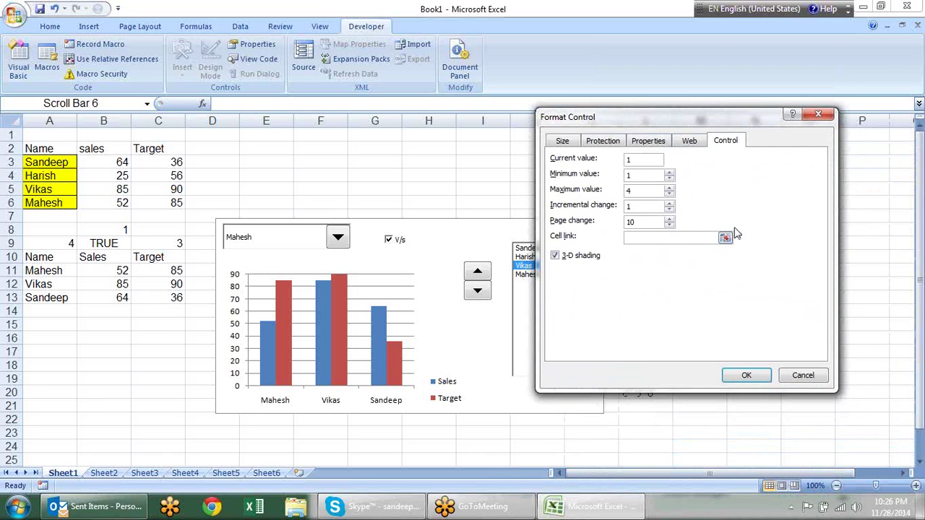
pyautogui.click(725, 237)
pyautogui.click(49, 230)
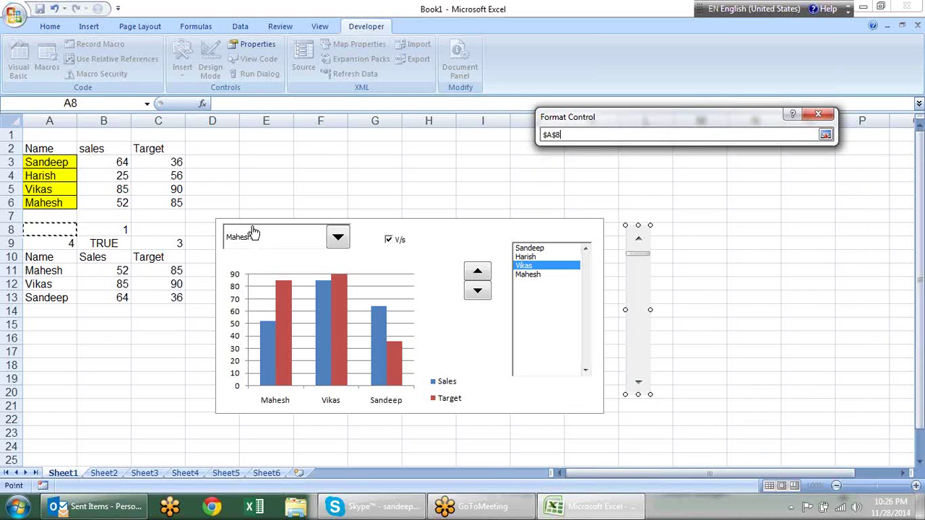
pyautogui.press('Return')
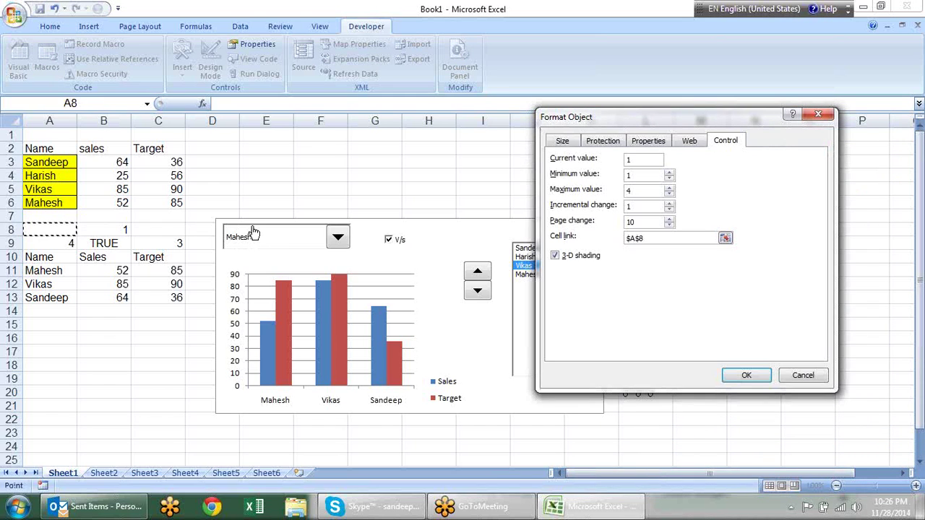
pyautogui.click(745, 375)
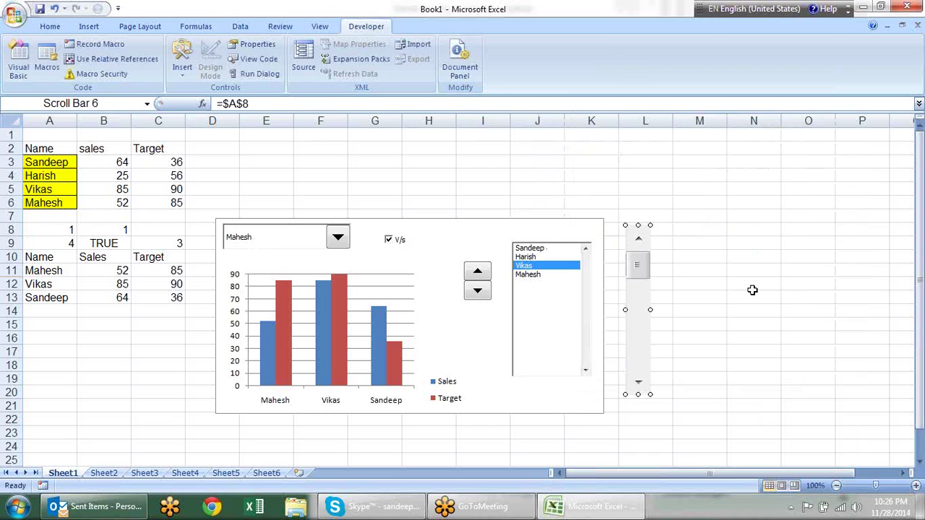
pyautogui.click(732, 282)
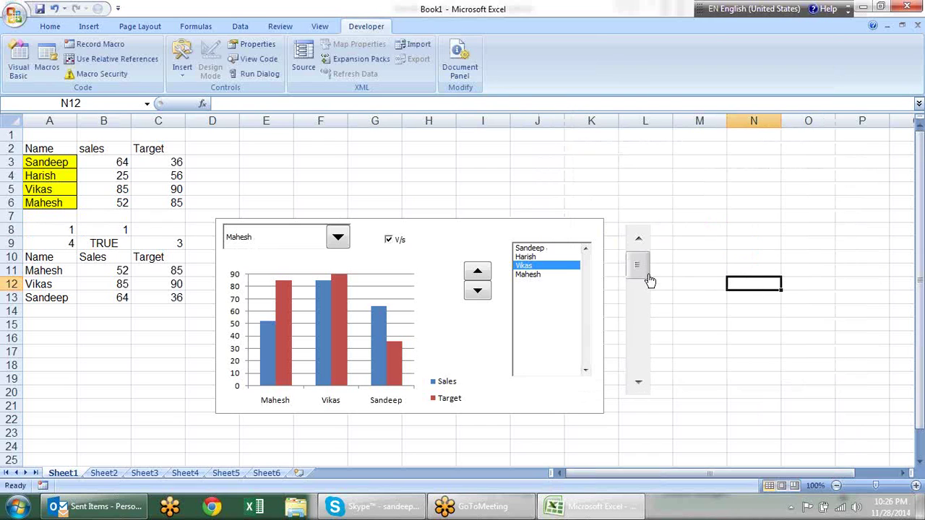
pyautogui.click(72, 229)
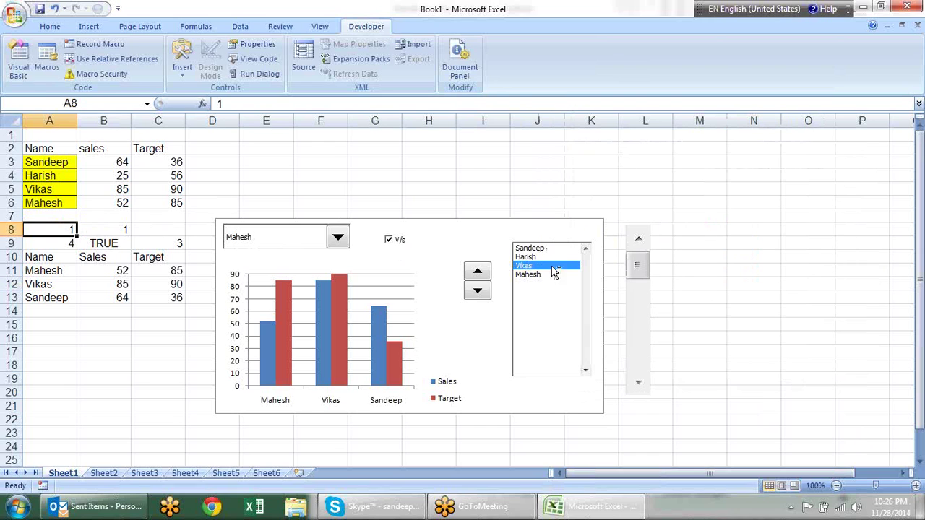
pyautogui.click(639, 383)
pyautogui.click(639, 383)
pyautogui.click(639, 384)
pyautogui.click(640, 241)
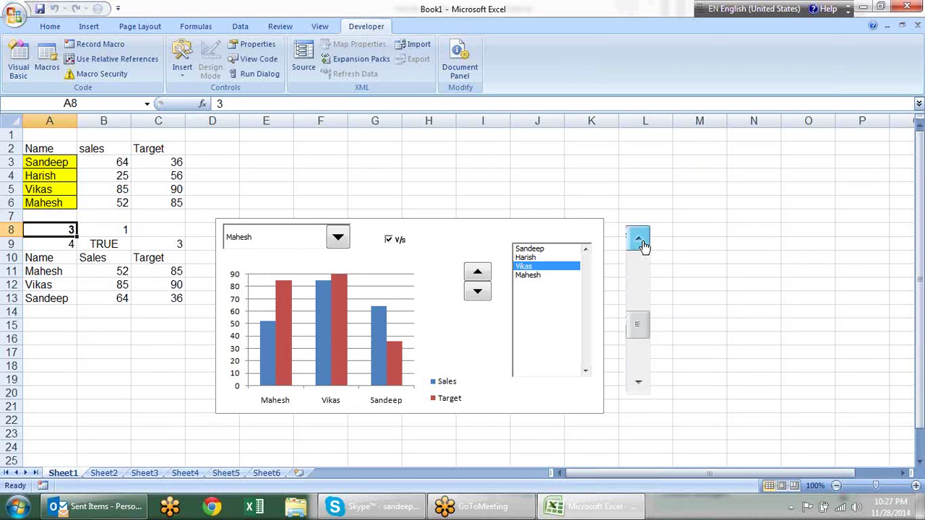
pyautogui.click(641, 241)
pyautogui.click(640, 241)
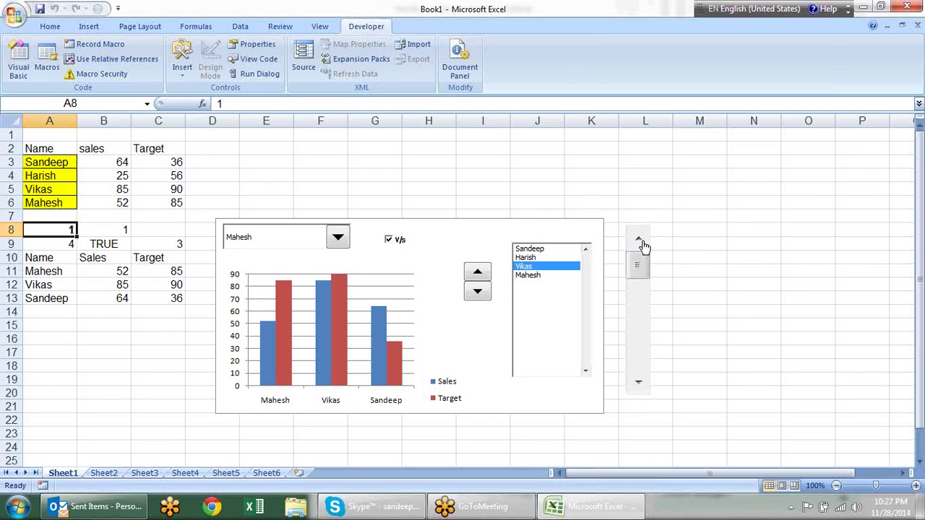
pyautogui.click(638, 383)
pyautogui.click(638, 383)
pyautogui.moveTo(638, 325)
pyautogui.mouseDown()
pyautogui.moveTo(641, 368)
pyautogui.moveTo(642, 269)
pyautogui.mouseUp()
pyautogui.click(643, 287)
pyautogui.moveTo(641, 324); pyautogui.dragTo(641, 260)
pyautogui.click(641, 294)
pyautogui.moveTo(634, 336)
pyautogui.mouseDown()
pyautogui.moveTo(653, 262)
pyautogui.moveTo(640, 335)
pyautogui.moveTo(638, 269)
pyautogui.moveTo(646, 368)
pyautogui.moveTo(650, 313)
pyautogui.moveTo(637, 264)
pyautogui.mouseUp()
pyautogui.click(62, 298)
pyautogui.moveTo(62, 299)
pyautogui.mouseDown()
pyautogui.moveTo(165, 298)
pyautogui.moveTo(73, 300)
pyautogui.mouseUp()
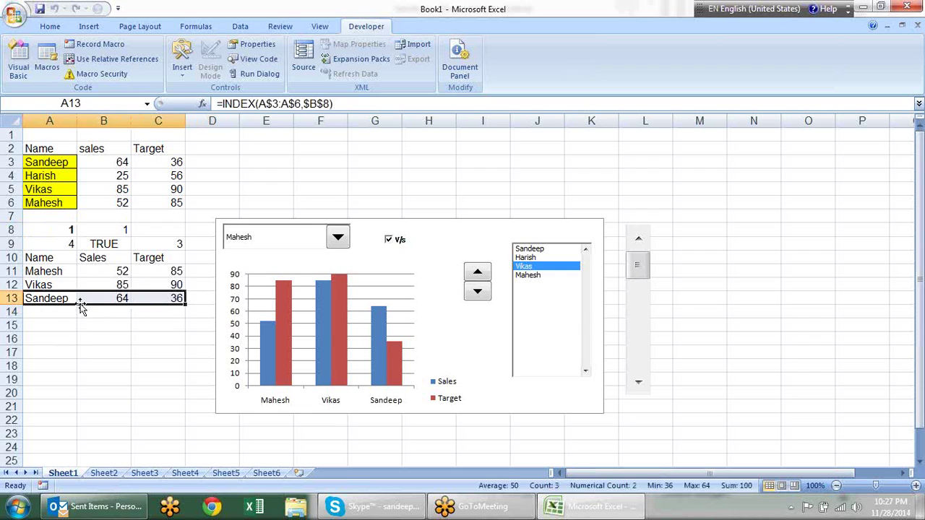
# Enter =INDEX(A3:A6,$A$8) in cell A14.
pyautogui.click(71, 312)
pyautogui.write('=')
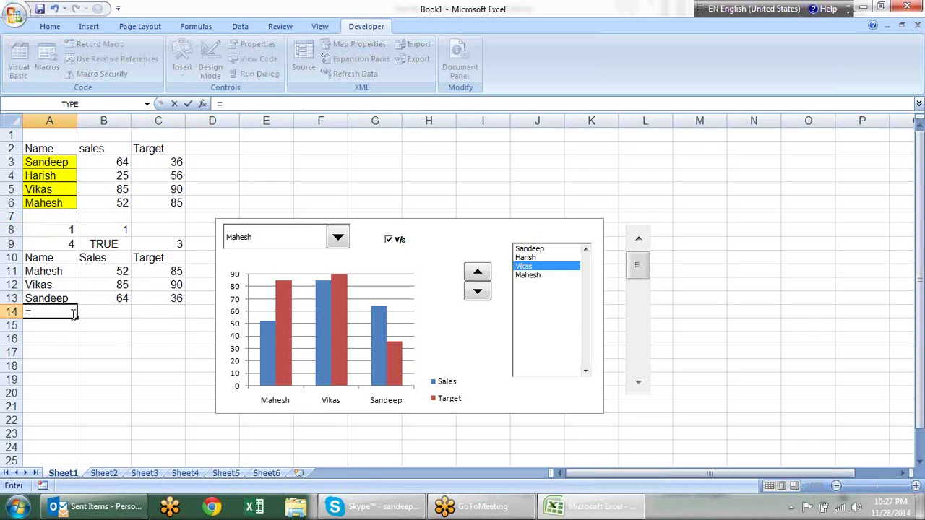
pyautogui.write('ind')
pyautogui.press('Tab')
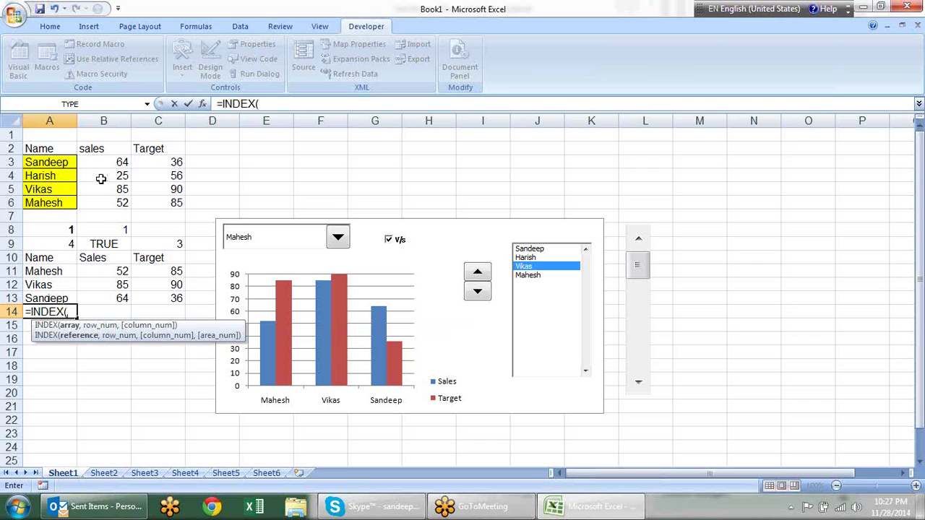
pyautogui.moveTo(56, 157); pyautogui.dragTo(62, 203)
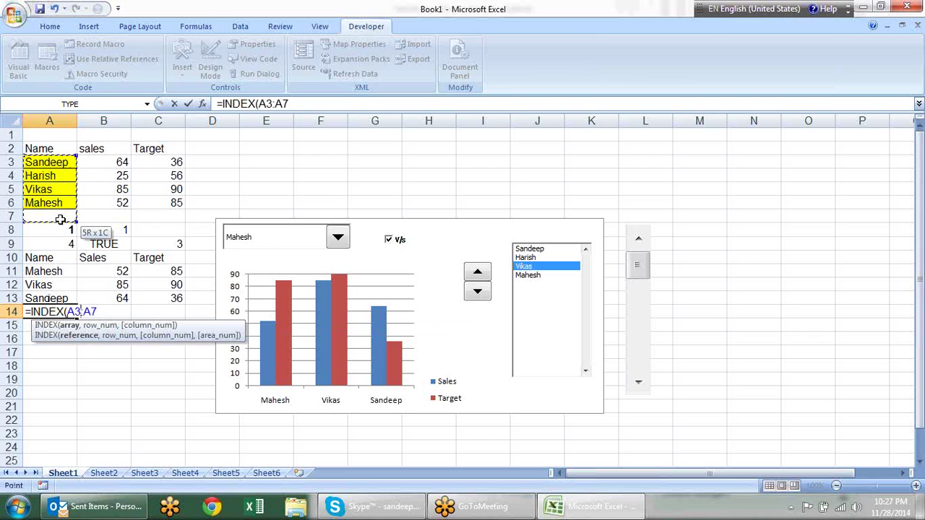
pyautogui.write(',')
pyautogui.click(54, 230)
pyautogui.press('F4')
pyautogui.press('Return')
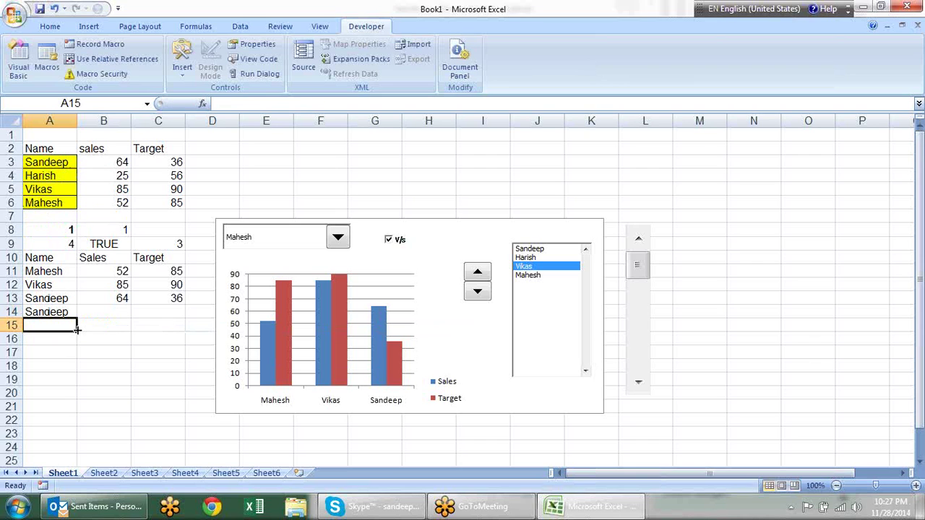
# Fill the A14 lookup formula across to C14.
pyautogui.click(70, 312)
pyautogui.click(78, 323)
pyautogui.click(66, 312)
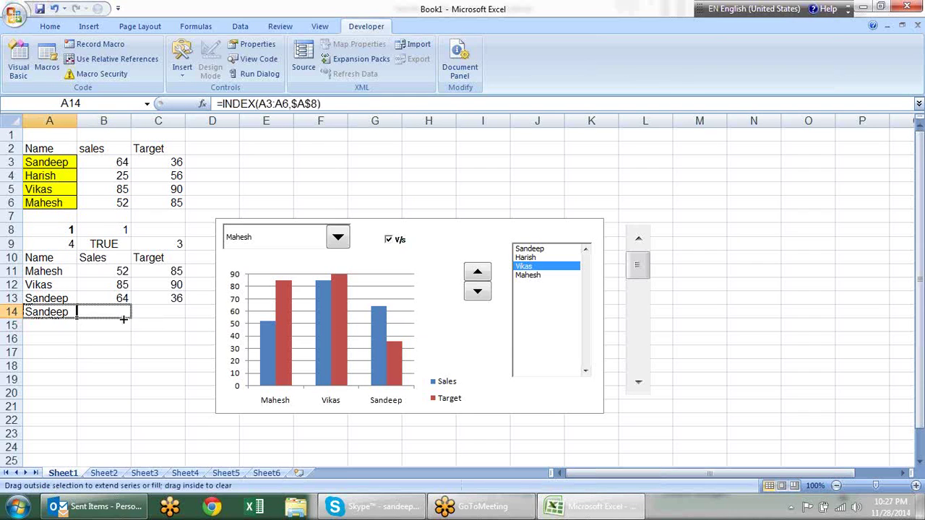
pyautogui.moveTo(77, 315); pyautogui.dragTo(184, 318)
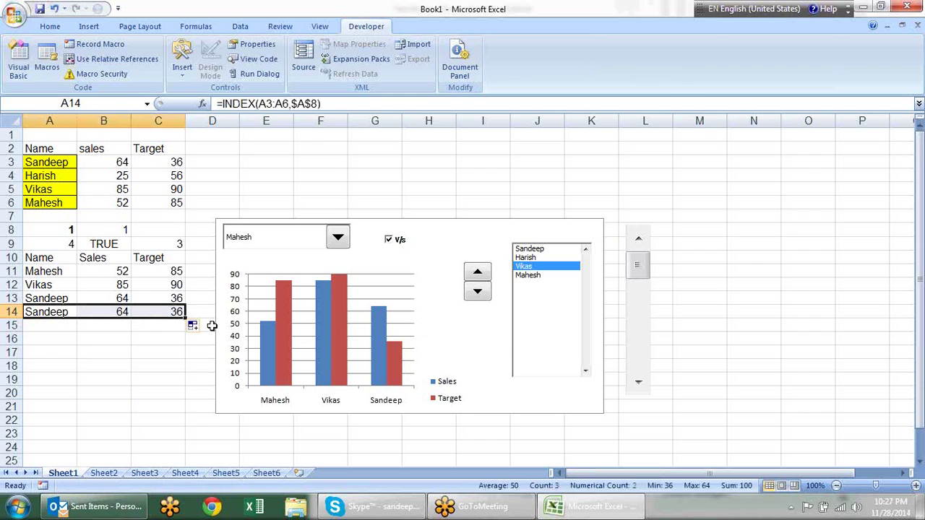
pyautogui.click(370, 306)
# Extend both chart series and their category labels down to row 14.
pyautogui.click(337, 299)
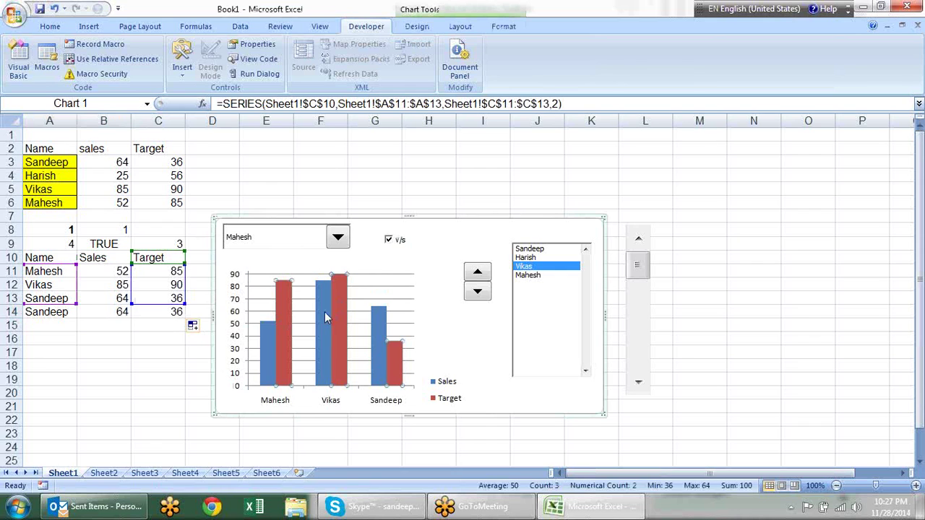
pyautogui.moveTo(185, 305); pyautogui.dragTo(186, 319)
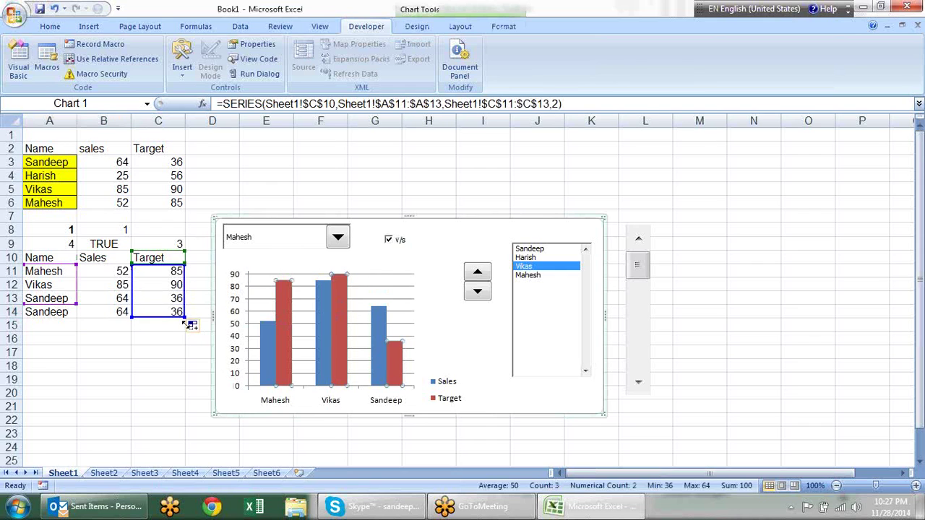
pyautogui.moveTo(76, 304); pyautogui.dragTo(76, 318)
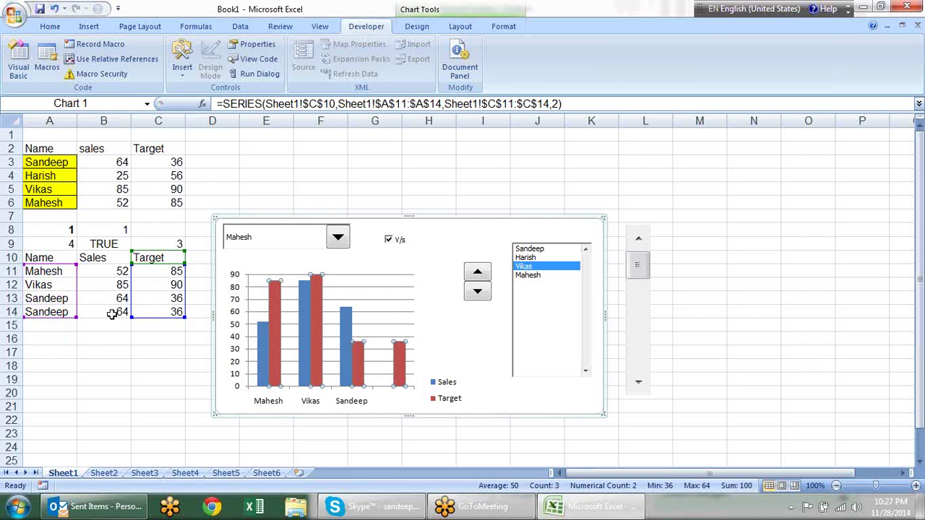
pyautogui.click(344, 342)
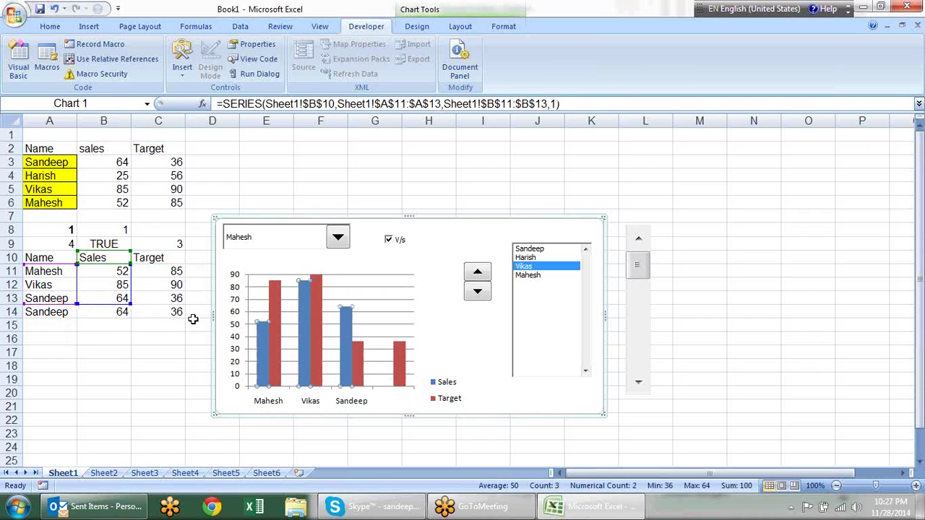
pyautogui.moveTo(129, 307); pyautogui.dragTo(129, 317)
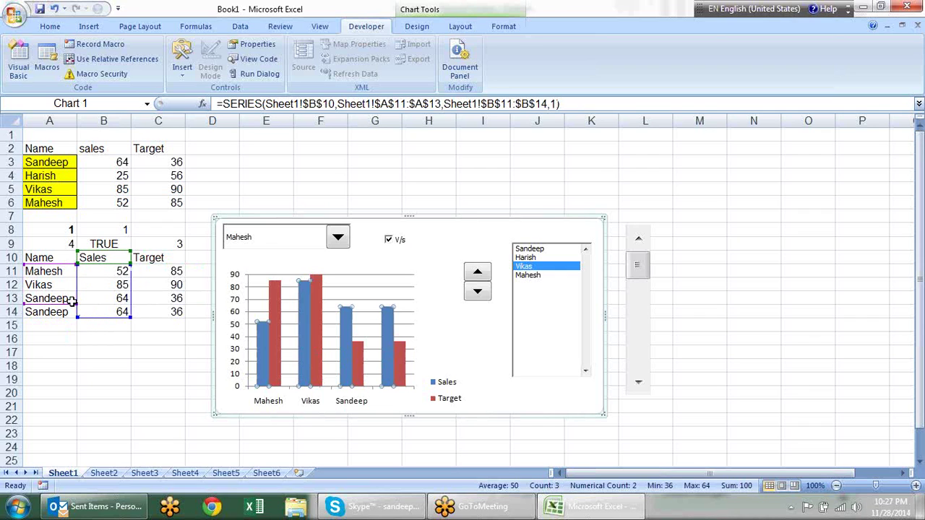
pyautogui.moveTo(72, 311); pyautogui.dragTo(72, 317)
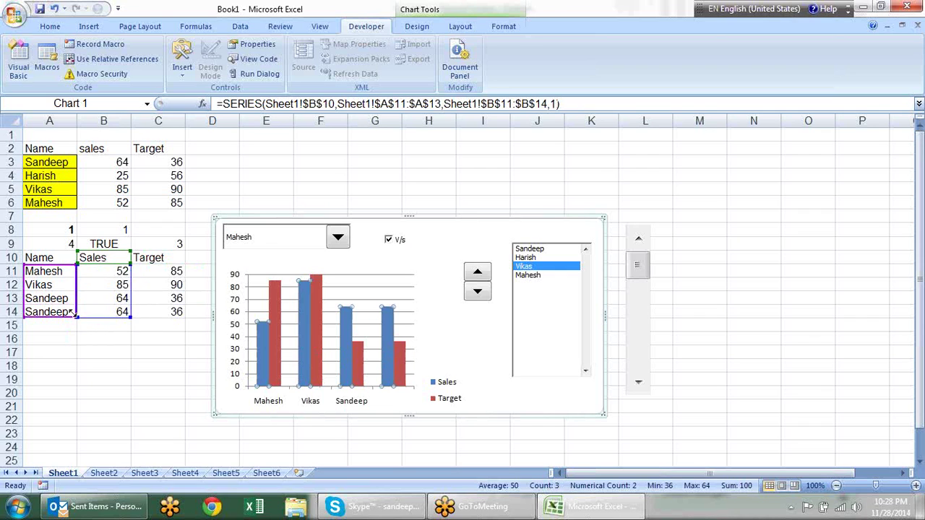
pyautogui.click(787, 296)
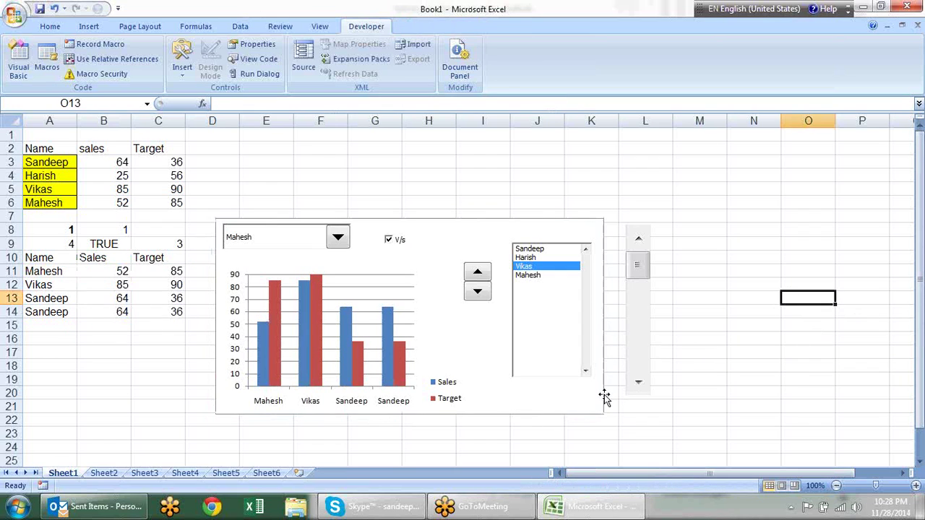
# Test the scroll bar by stepping the fourth chart category through the names.
pyautogui.click(639, 383)
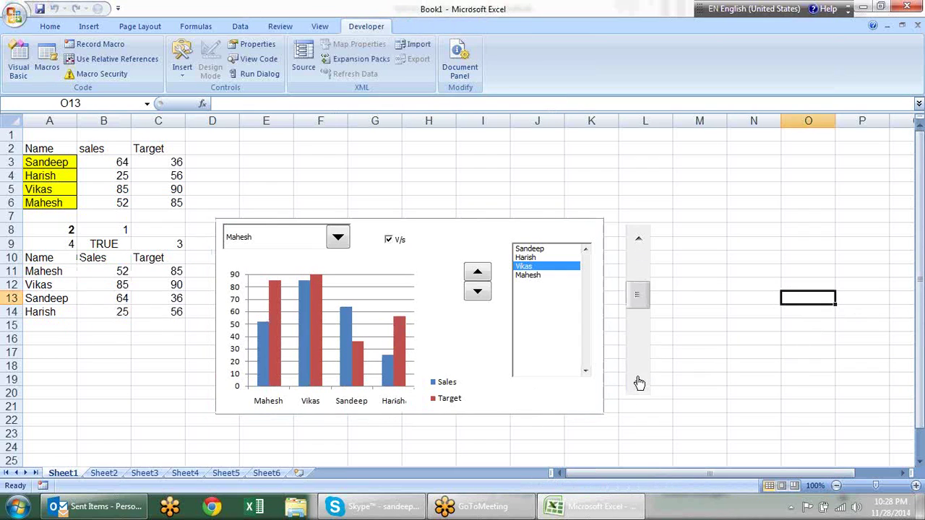
pyautogui.click(639, 383)
pyautogui.click(639, 383)
pyautogui.click(639, 286)
pyautogui.click(639, 322)
pyautogui.click(640, 335)
pyautogui.click(640, 264)
pyautogui.moveTo(642, 293)
pyautogui.mouseDown()
pyautogui.moveTo(646, 243)
pyautogui.moveTo(633, 347)
pyautogui.moveTo(637, 264)
pyautogui.mouseUp()
# Make the name list box narrower.
pyautogui.rightClick(537, 313)
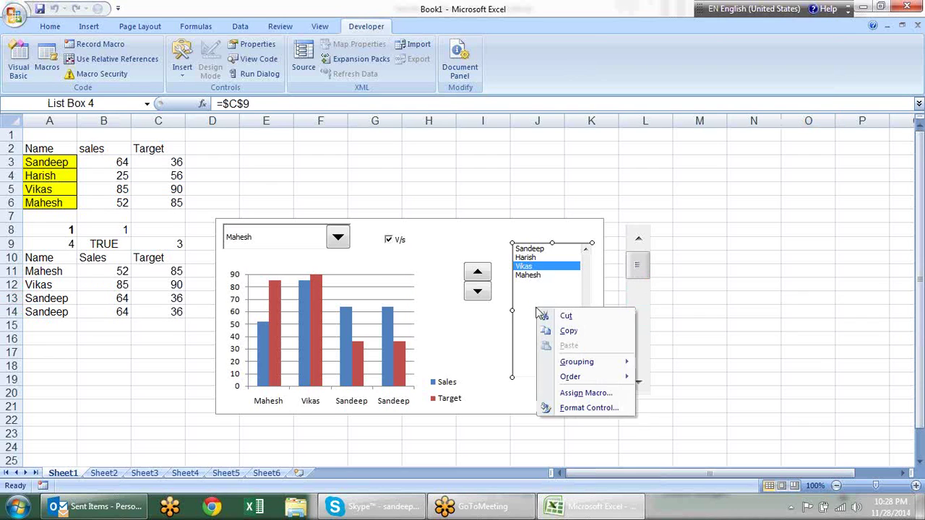
pyautogui.press('Escape')
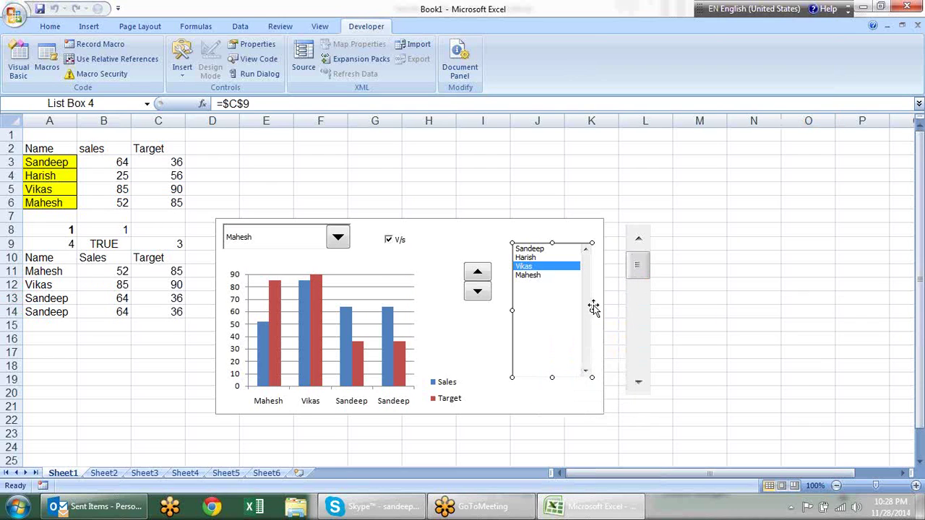
pyautogui.moveTo(592, 311); pyautogui.dragTo(556, 311)
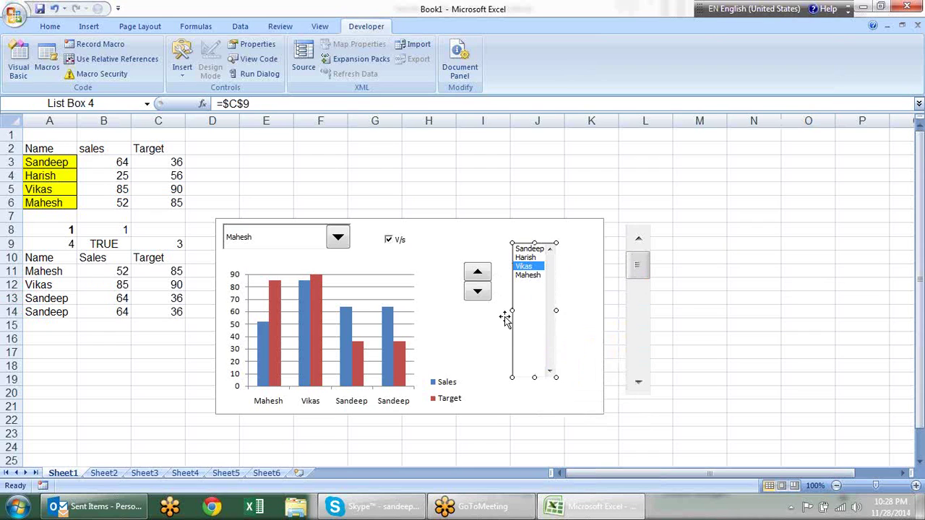
pyautogui.moveTo(512, 308); pyautogui.dragTo(496, 309)
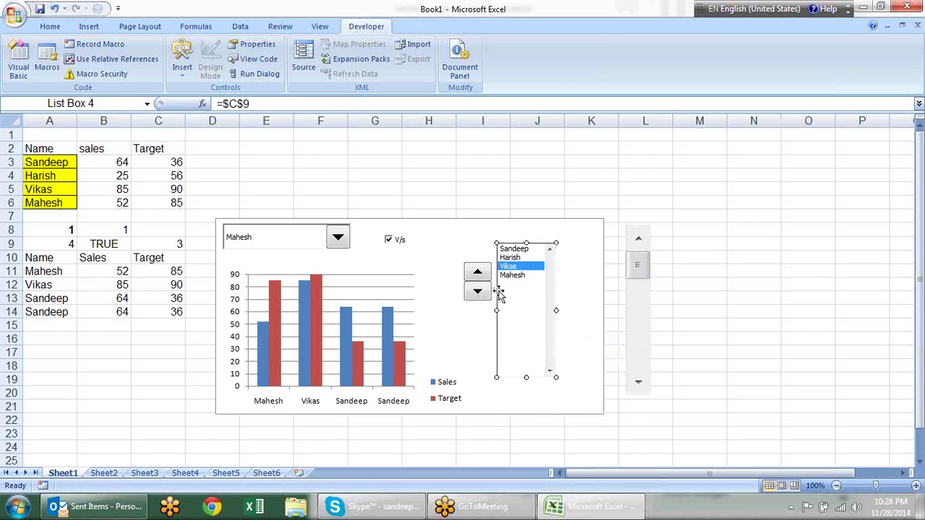
# Move the scroll bar into the chart panel and step A8 to 2 to show Harish.
pyautogui.rightClick(644, 250)
pyautogui.press('Escape')
pyautogui.moveTo(631, 240); pyautogui.dragTo(580, 235)
pyautogui.click(713, 257)
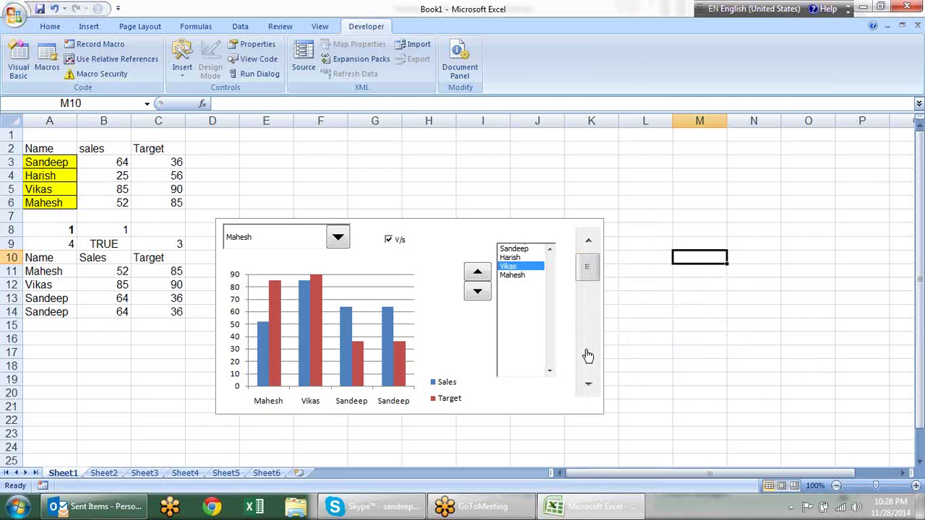
pyautogui.click(588, 385)
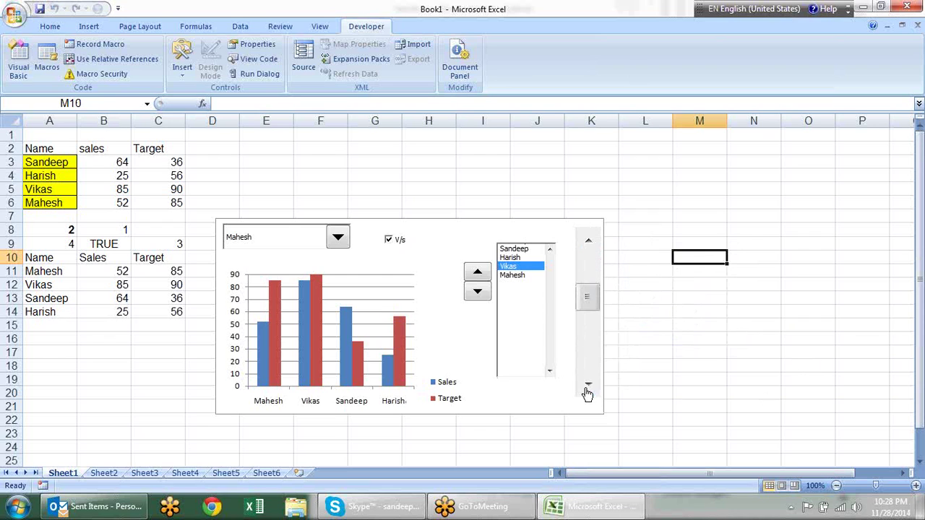
pyautogui.rightClick(460, 237)
pyautogui.press('Escape')
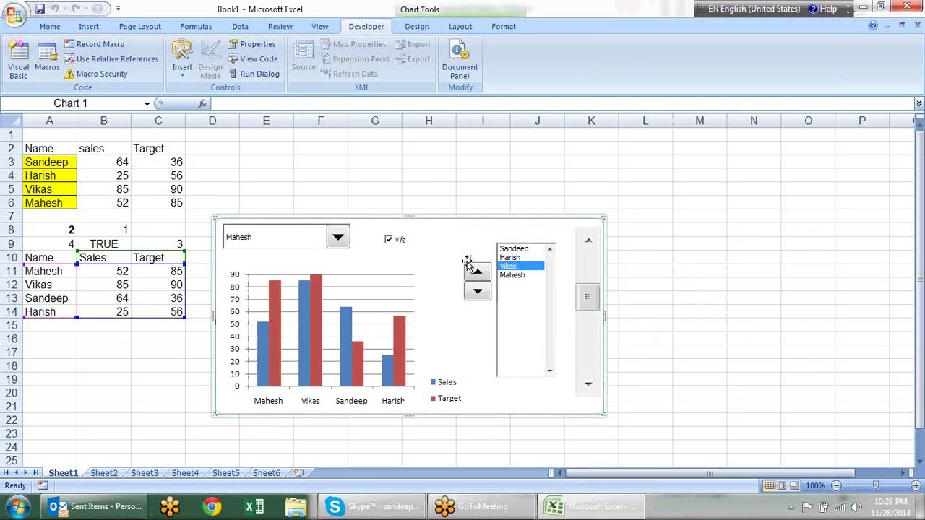
# Give the chart area a gradient fill.
pyautogui.rightClick(457, 246)
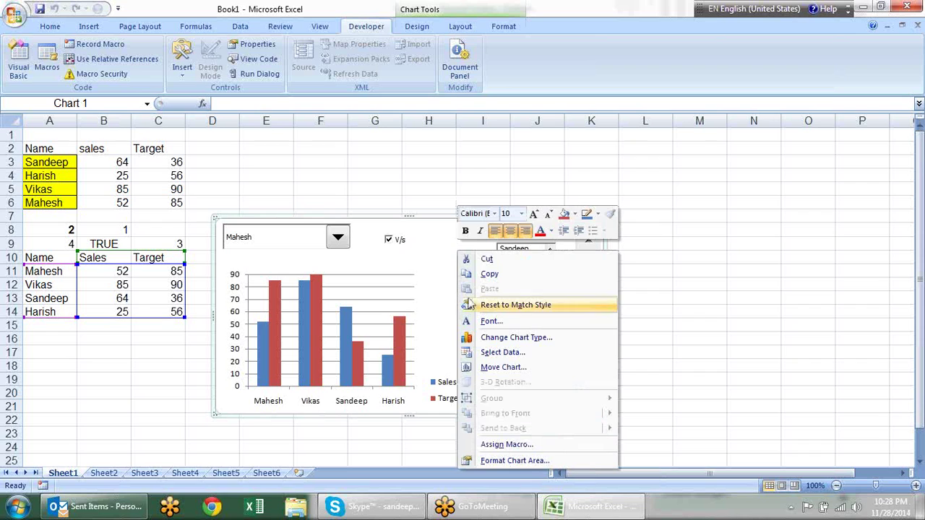
pyautogui.click(514, 460)
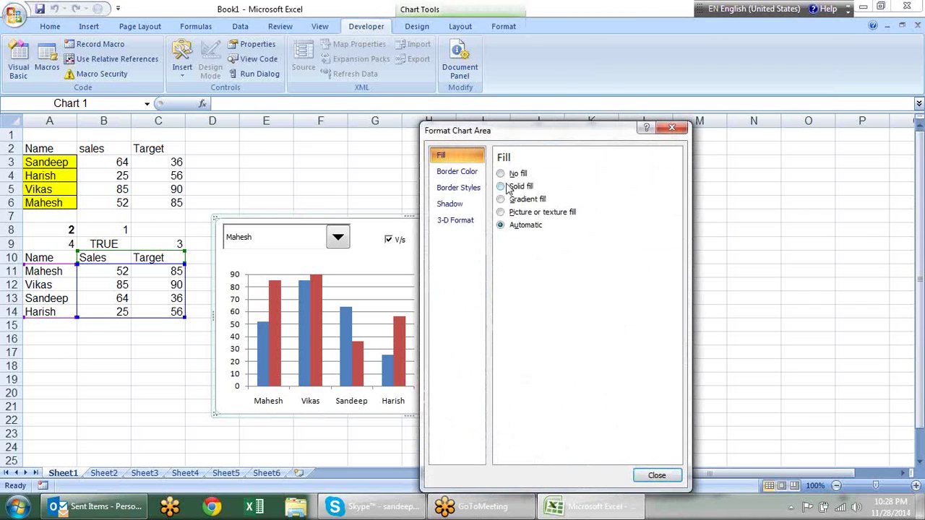
pyautogui.click(513, 200)
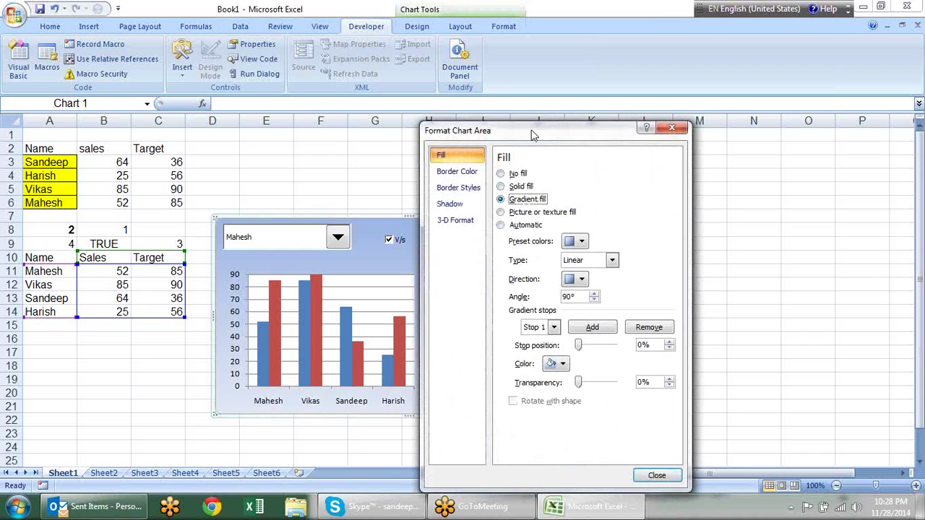
pyautogui.click(672, 127)
# Step the scroll bar so B8 goes up to 3 and back down to 2.
pyautogui.click(775, 348)
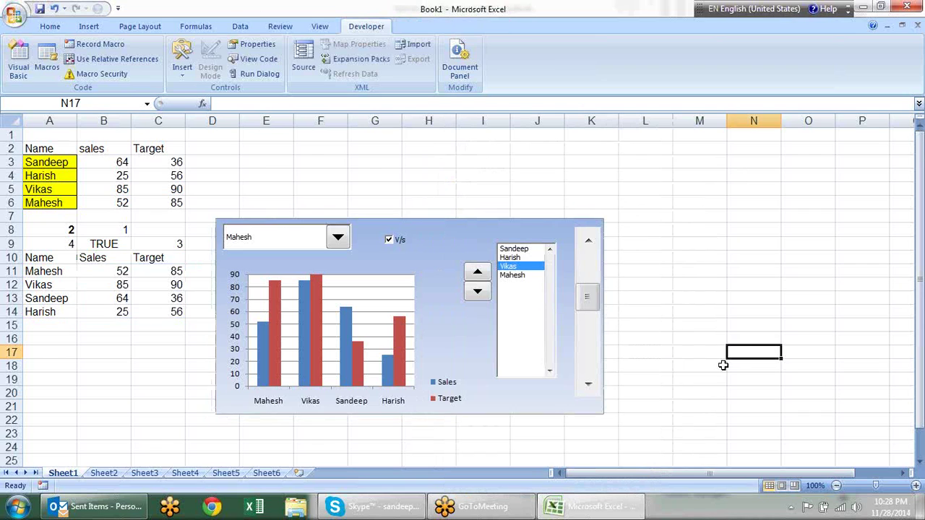
pyautogui.click(587, 384)
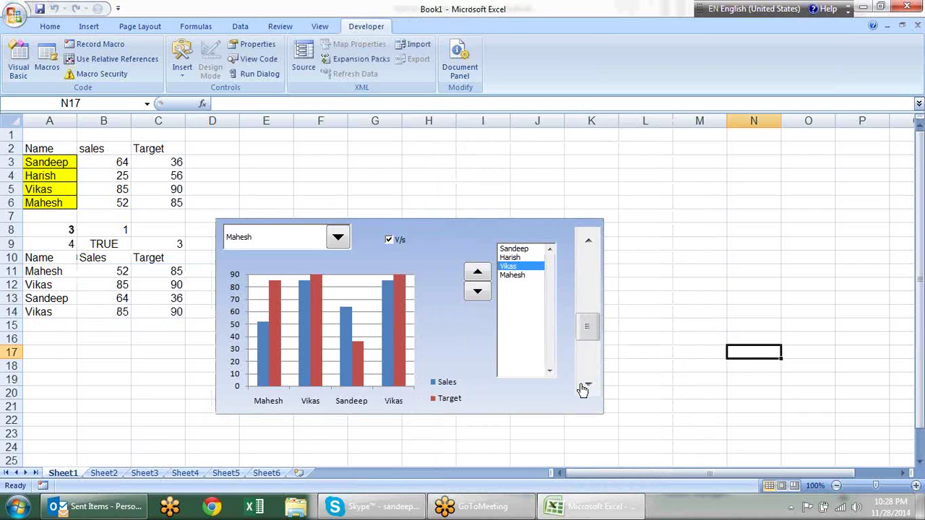
pyautogui.click(588, 241)
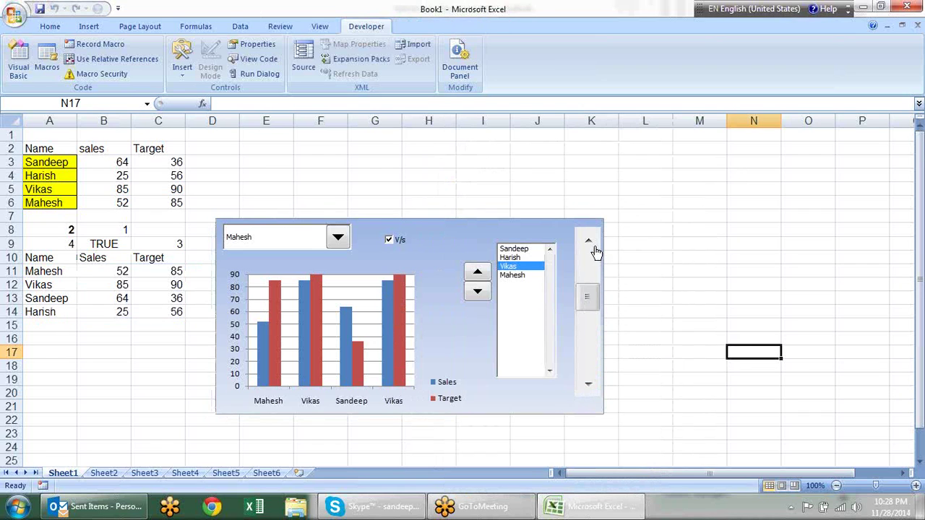
# Check the scroll bar's Format Control settings and close them unchanged.
pyautogui.click(716, 254)
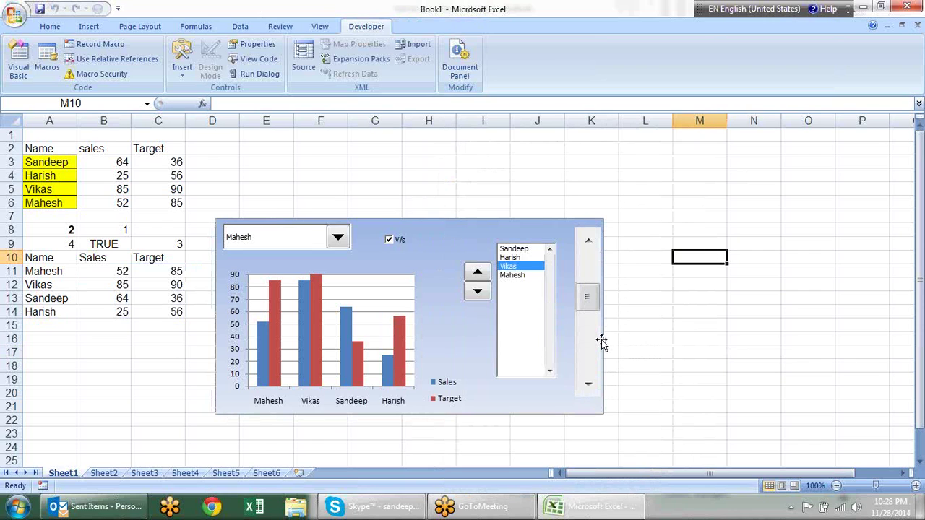
pyautogui.rightClick(595, 249)
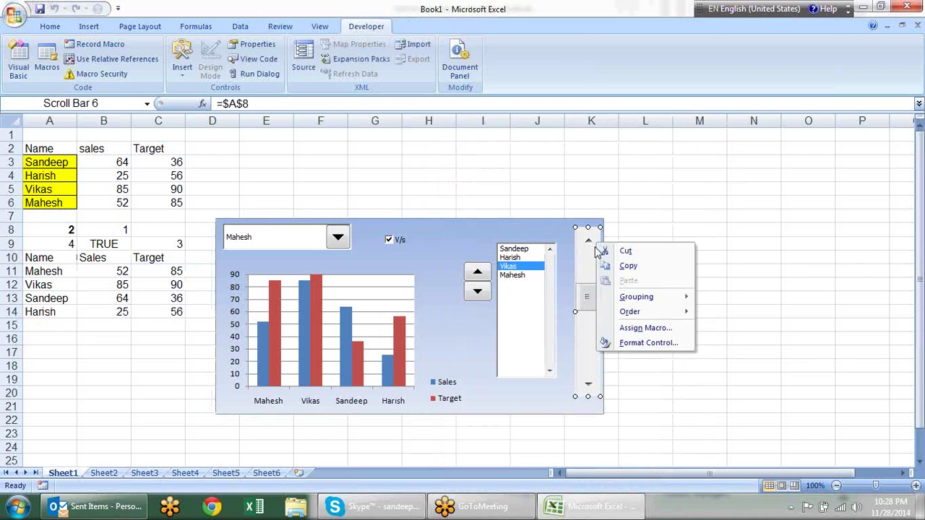
pyautogui.click(609, 340)
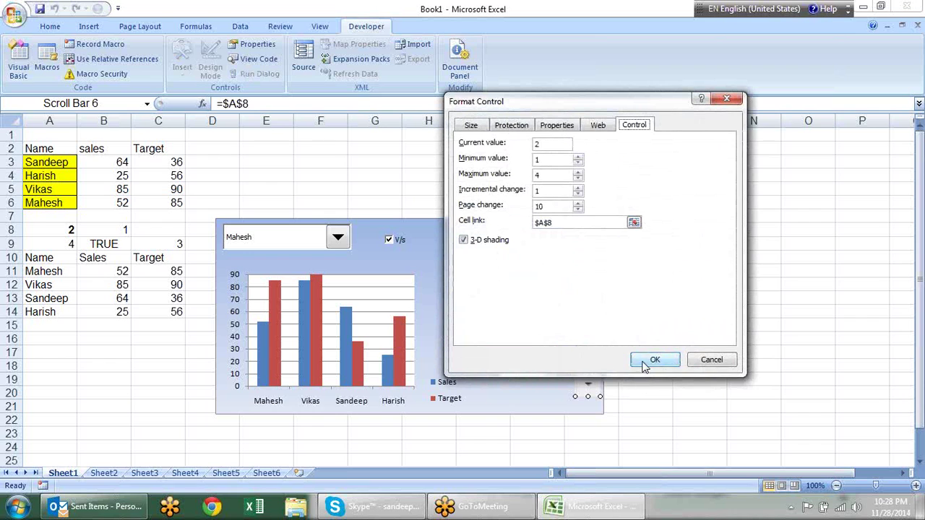
pyautogui.click(665, 364)
pyautogui.click(706, 351)
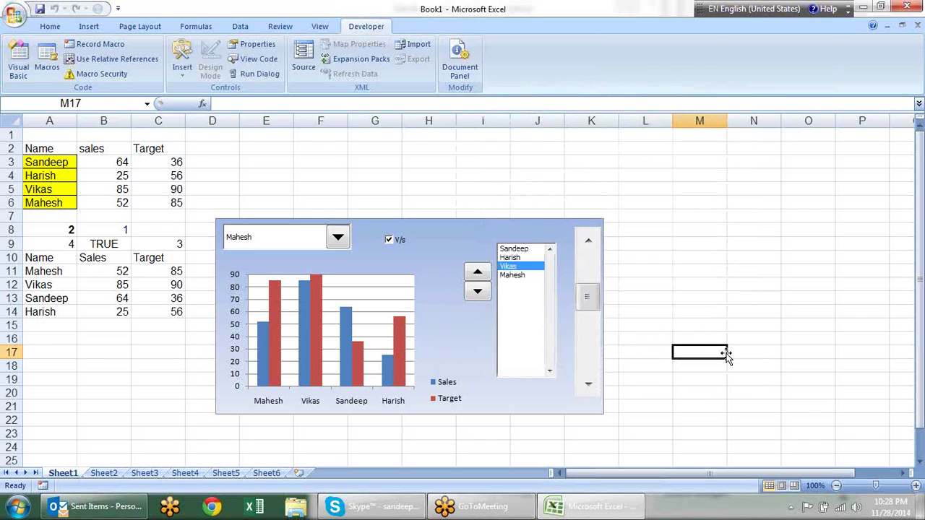
# Pick Vikas in the combo box so the first chart category shows Vikas.
pyautogui.click(337, 237)
pyautogui.click(330, 272)
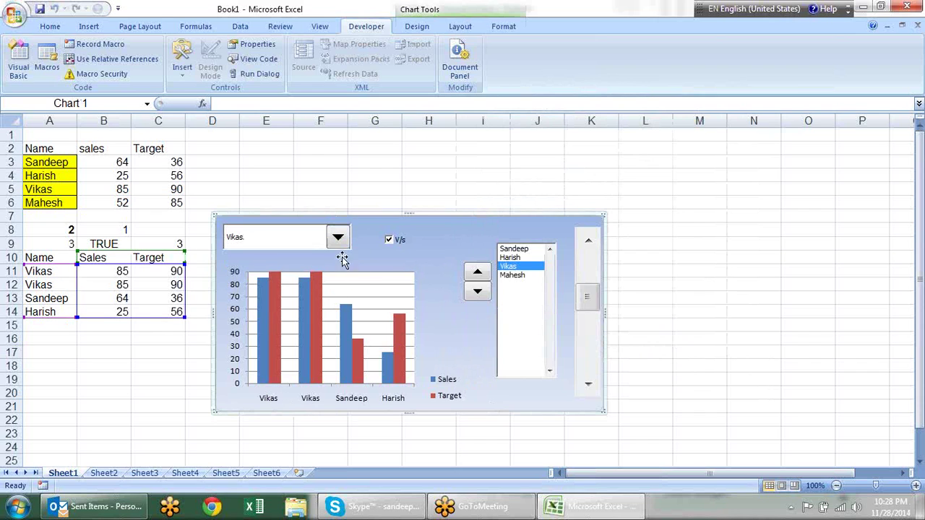
pyautogui.click(337, 239)
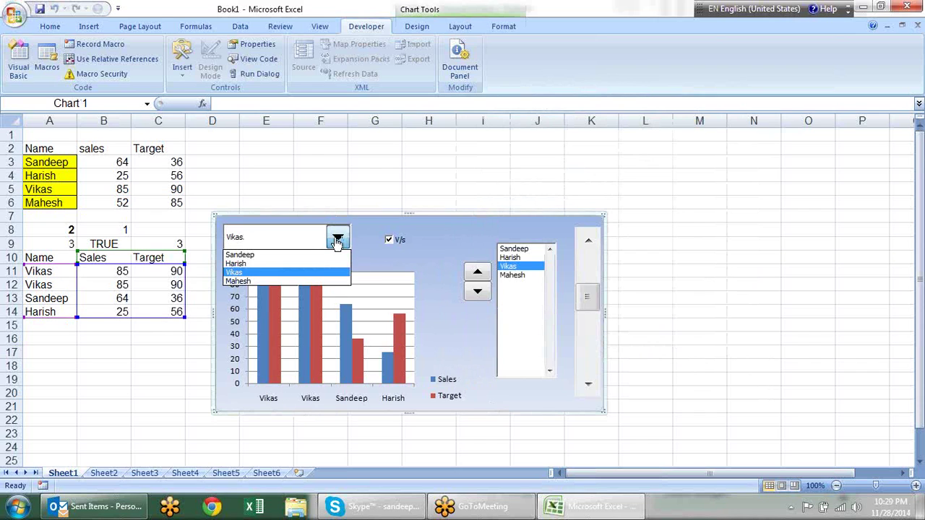
pyautogui.click(315, 272)
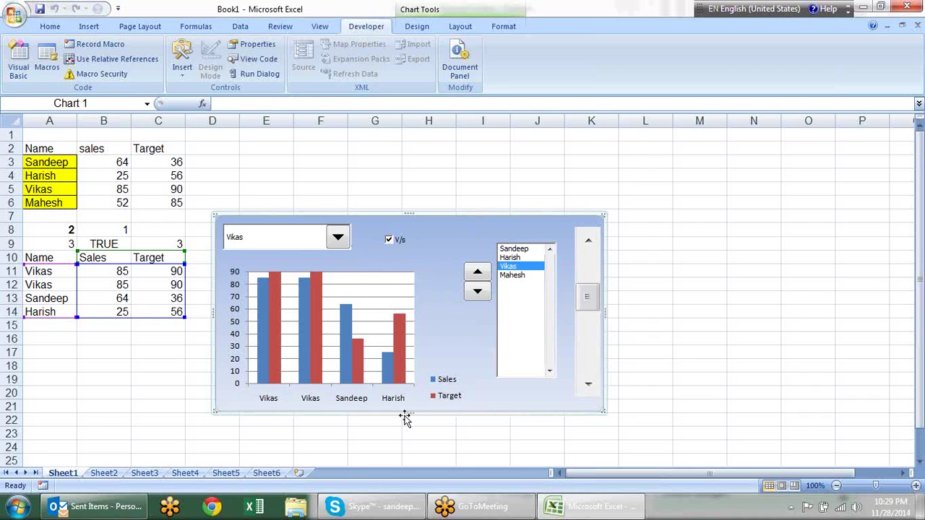
# Make the chart taller and lower the top of its plot area.
pyautogui.moveTo(407, 413); pyautogui.dragTo(409, 442)
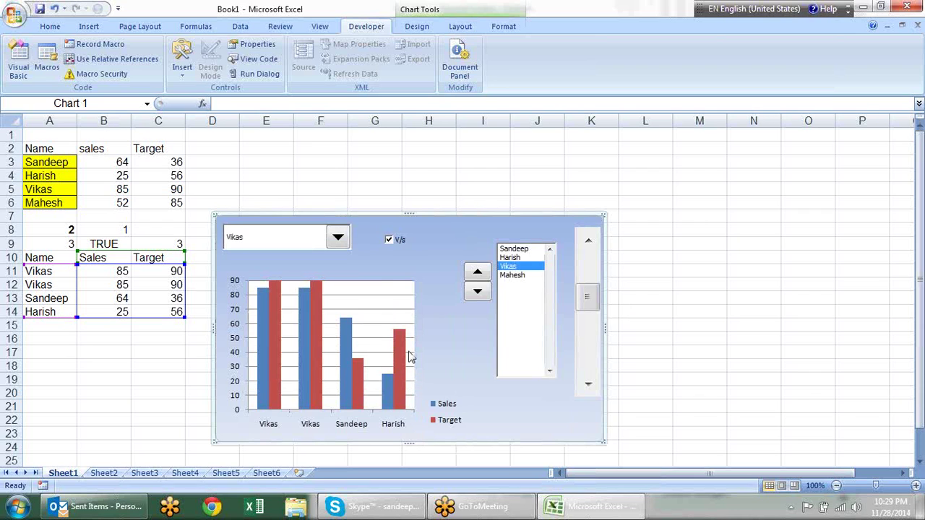
pyautogui.click(375, 287)
pyautogui.moveTo(331, 281); pyautogui.dragTo(339, 320)
pyautogui.click(709, 213)
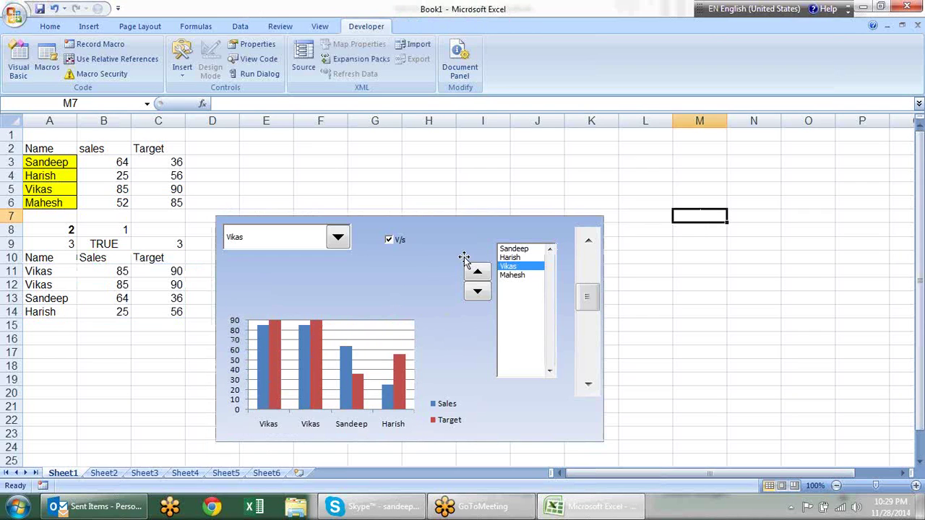
# Draw a form-control option button above the chart's plot and widen it.
pyautogui.click(183, 61)
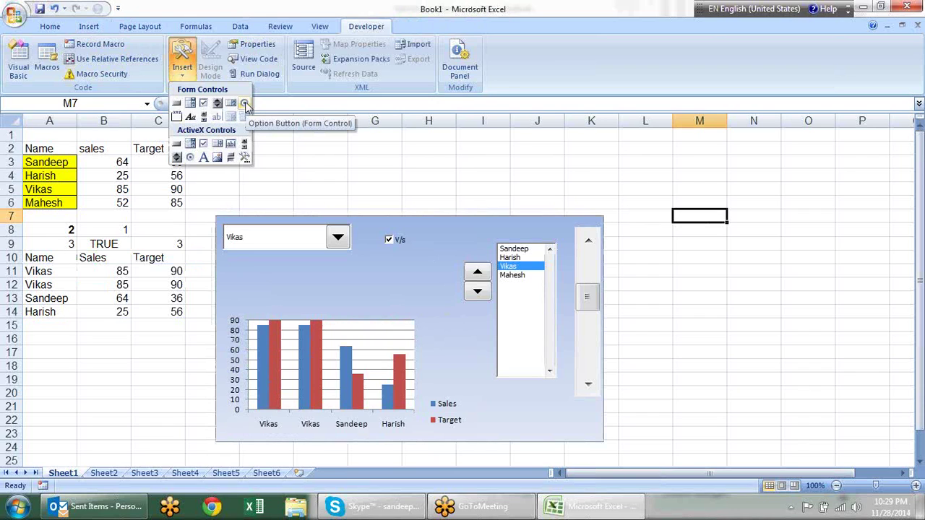
pyautogui.click(245, 105)
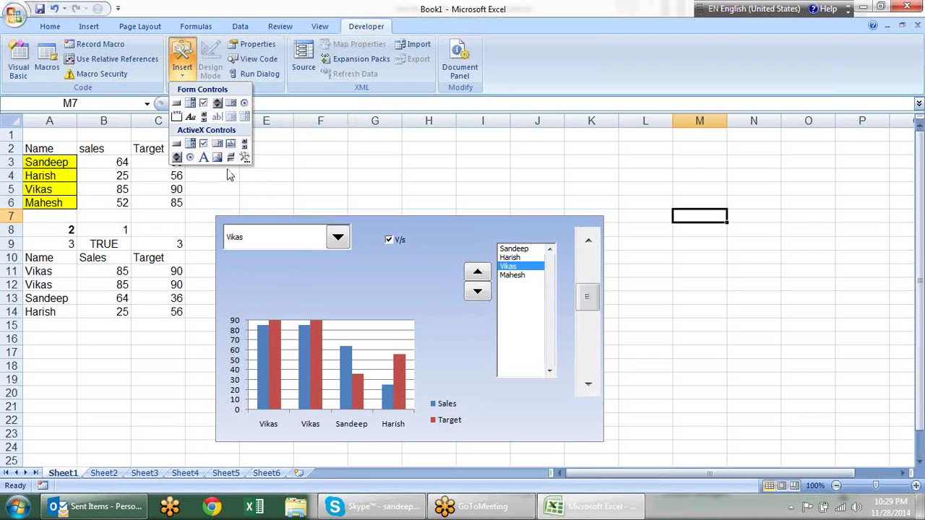
pyautogui.click(245, 104)
pyautogui.moveTo(225, 271); pyautogui.dragTo(271, 287)
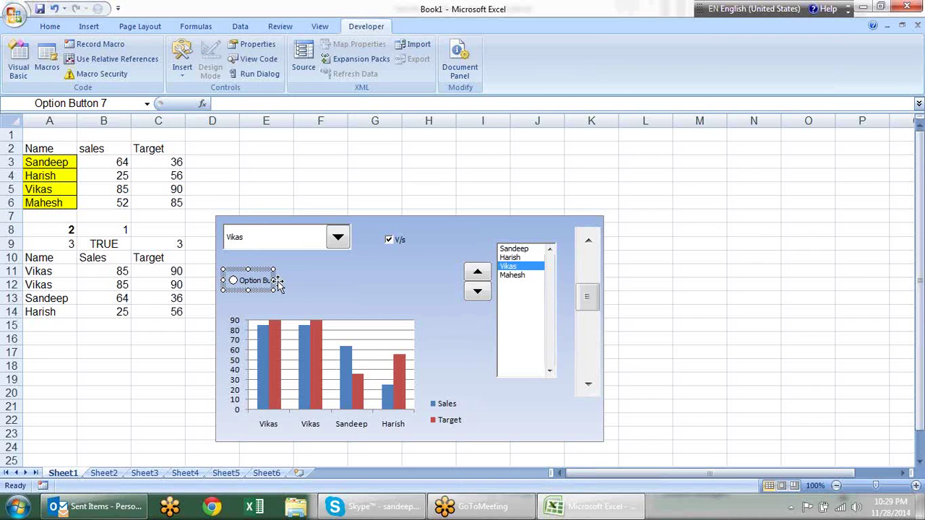
pyautogui.moveTo(273, 281); pyautogui.dragTo(299, 281)
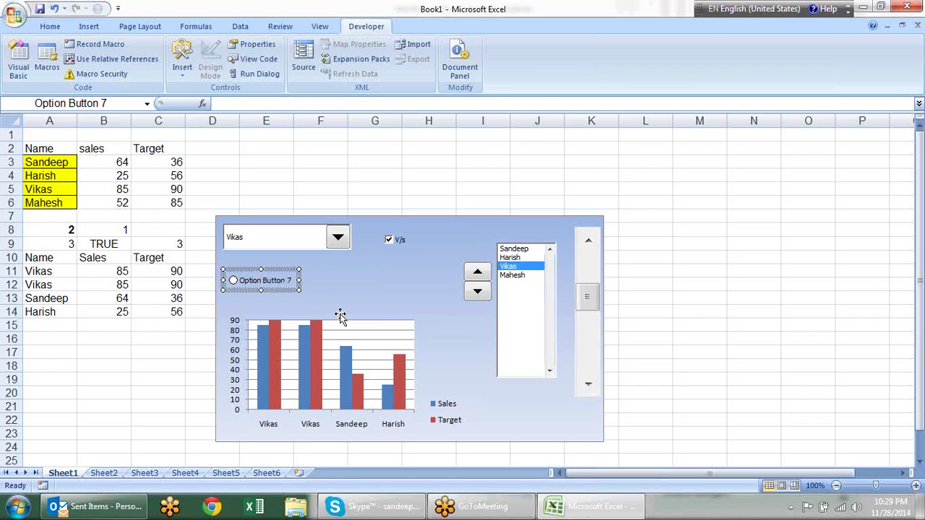
# Duplicate the option button with Ctrl+D to make four, moving one copy right.
pyautogui.hotkey('ctrl', 'd')
pyautogui.hotkey('ctrl', 'd')
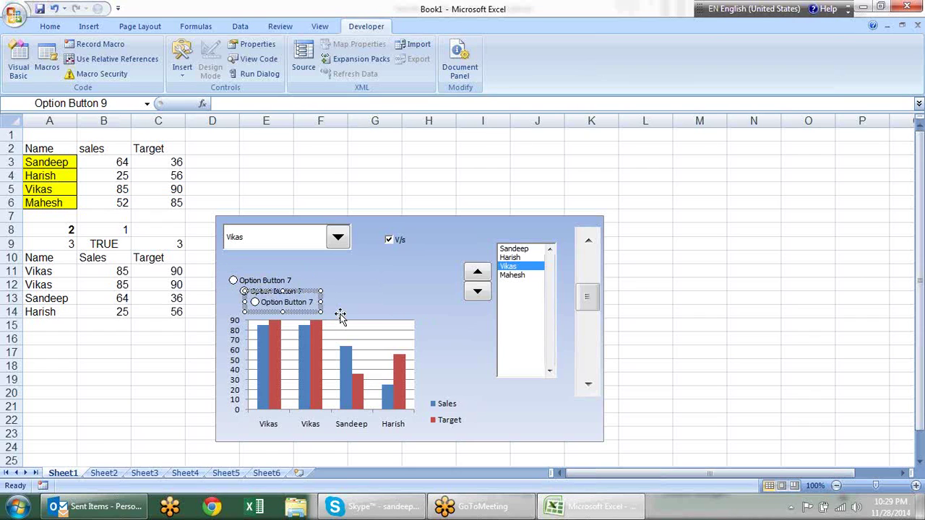
pyautogui.hotkey('ctrl', 'd')
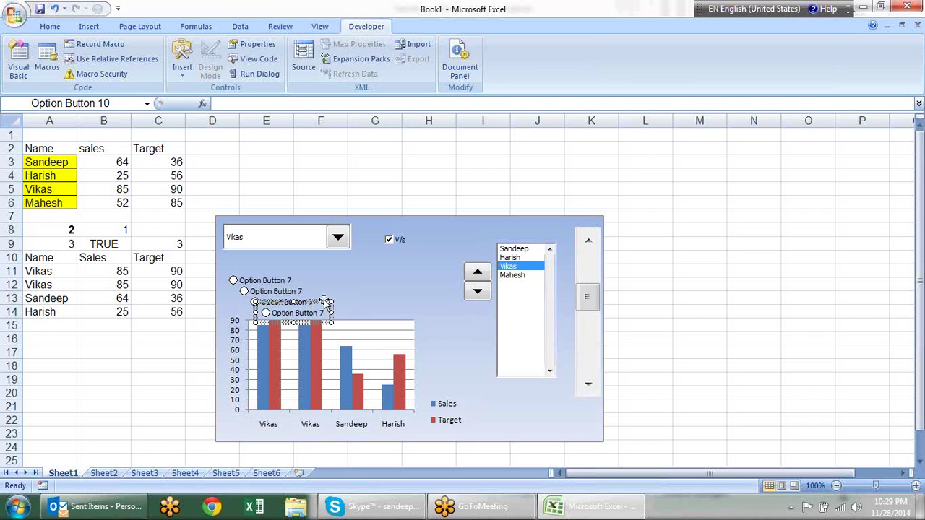
pyautogui.moveTo(323, 303)
pyautogui.mouseDown()
pyautogui.moveTo(398, 269)
pyautogui.moveTo(417, 273)
pyautogui.mouseUp()
pyautogui.click(284, 304)
pyautogui.rightClick(284, 303)
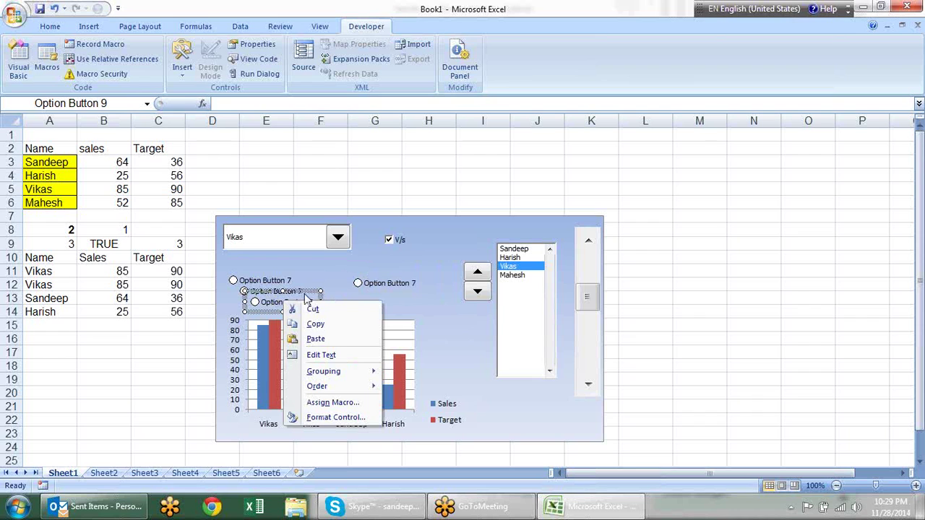
pyautogui.click(309, 295)
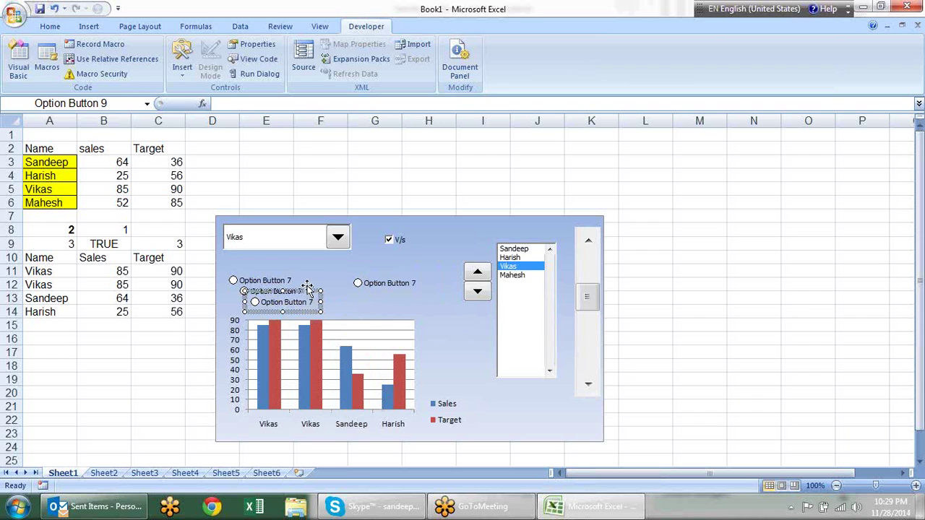
pyautogui.click(303, 286)
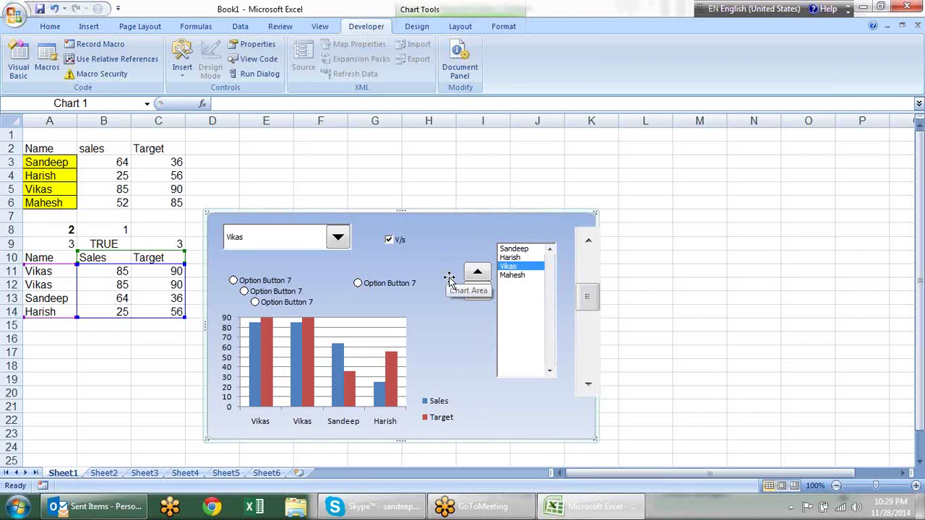
pyautogui.moveTo(449, 280); pyautogui.dragTo(457, 283)
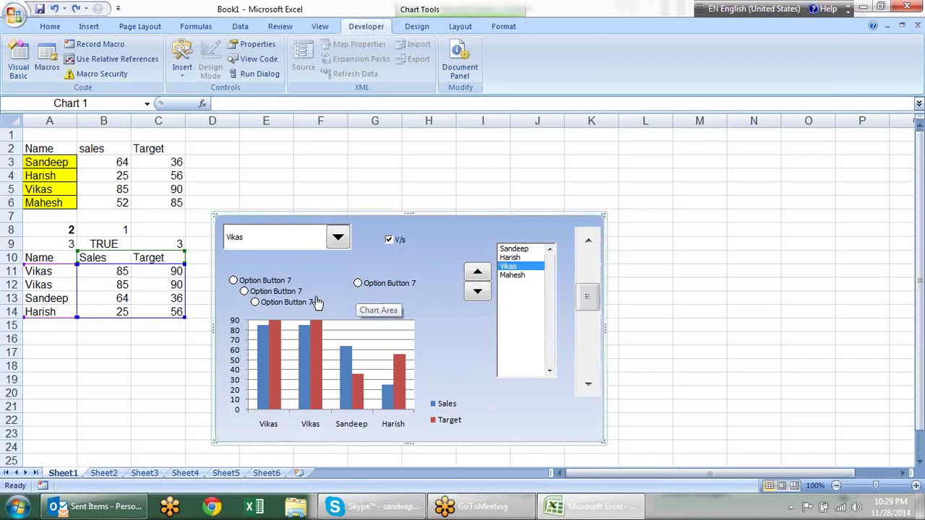
# Set the right option button's cell link to $C$8 in Format Control.
pyautogui.click(387, 286)
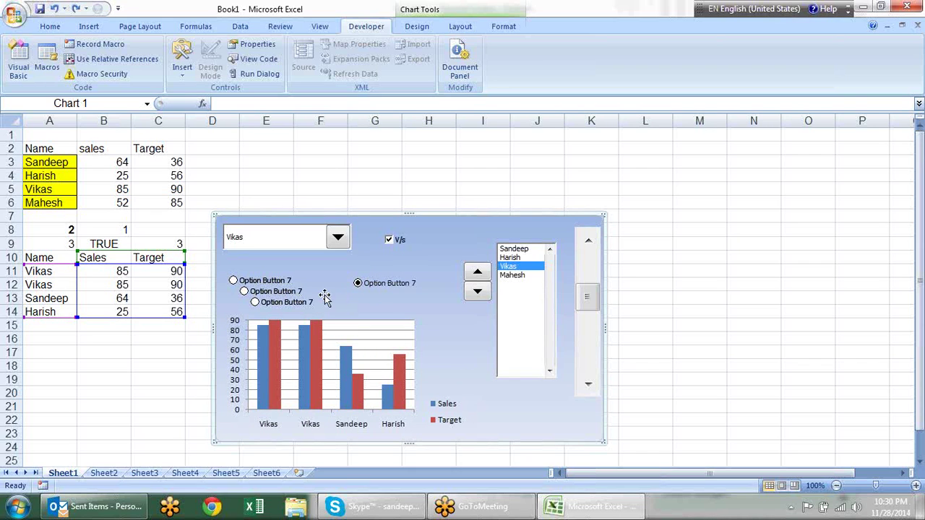
pyautogui.rightClick(387, 286)
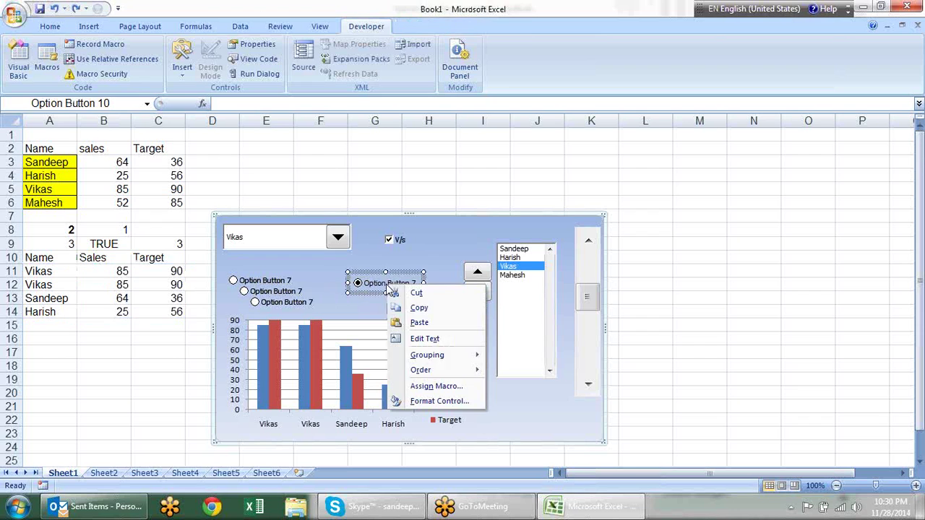
pyautogui.click(423, 402)
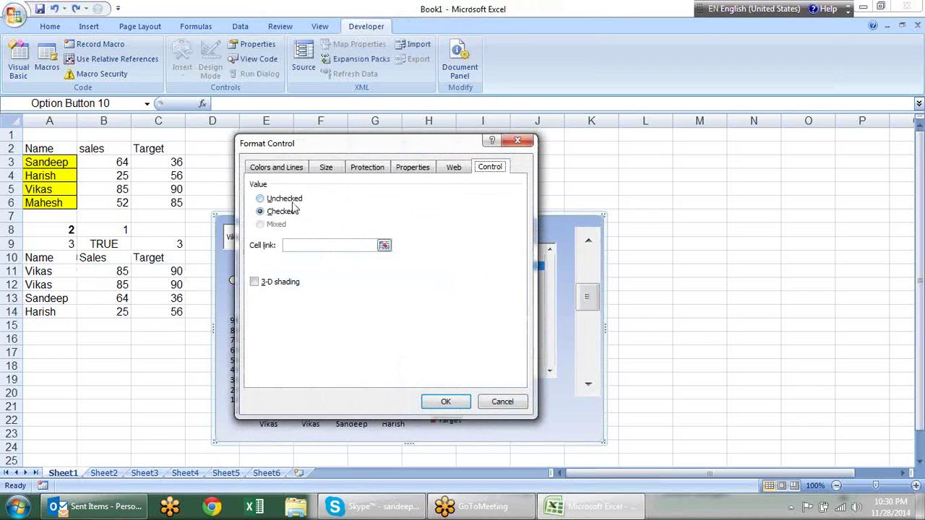
pyautogui.click(384, 246)
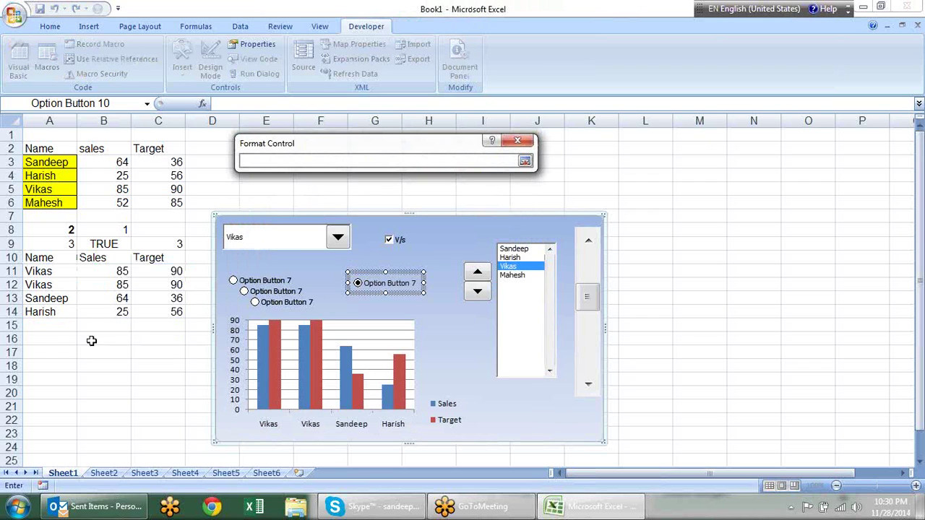
pyautogui.click(171, 225)
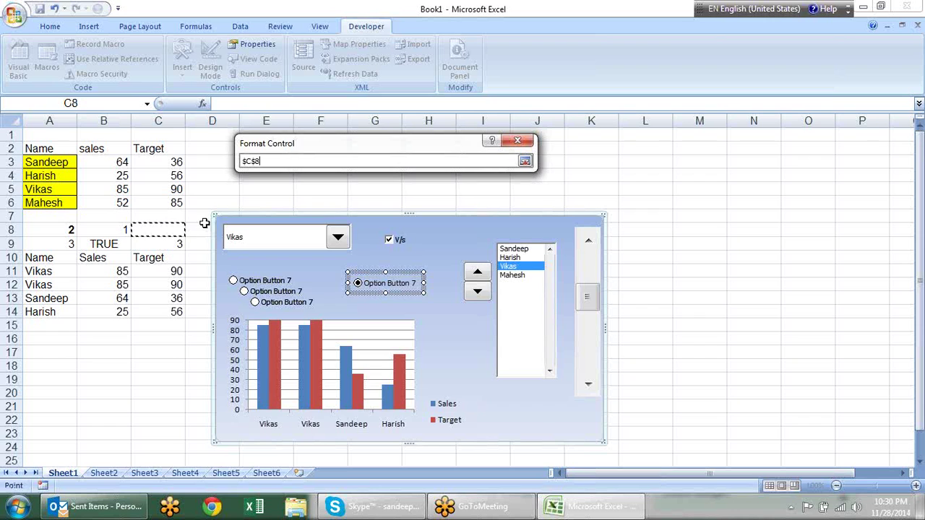
pyautogui.press('Return')
pyautogui.click(446, 401)
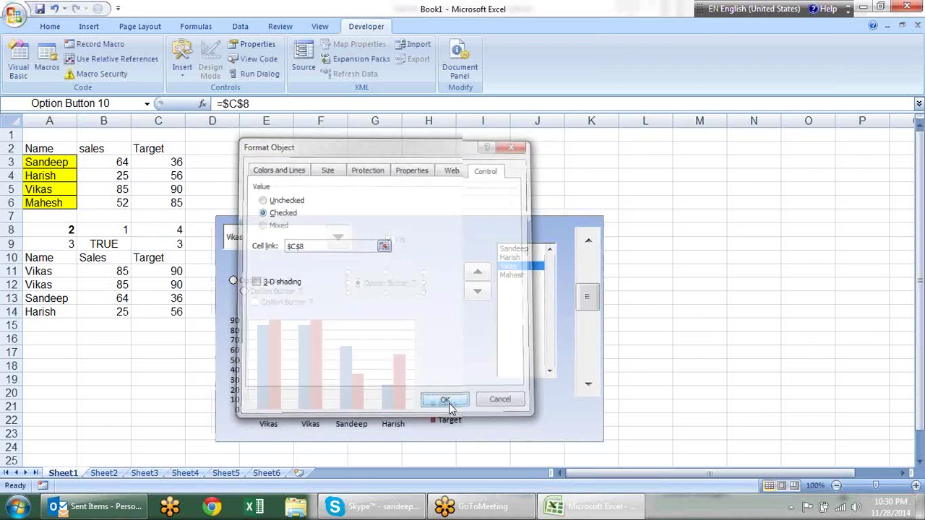
# Test the options third, second, then first, leaving C8 at 1.
pyautogui.click(163, 231)
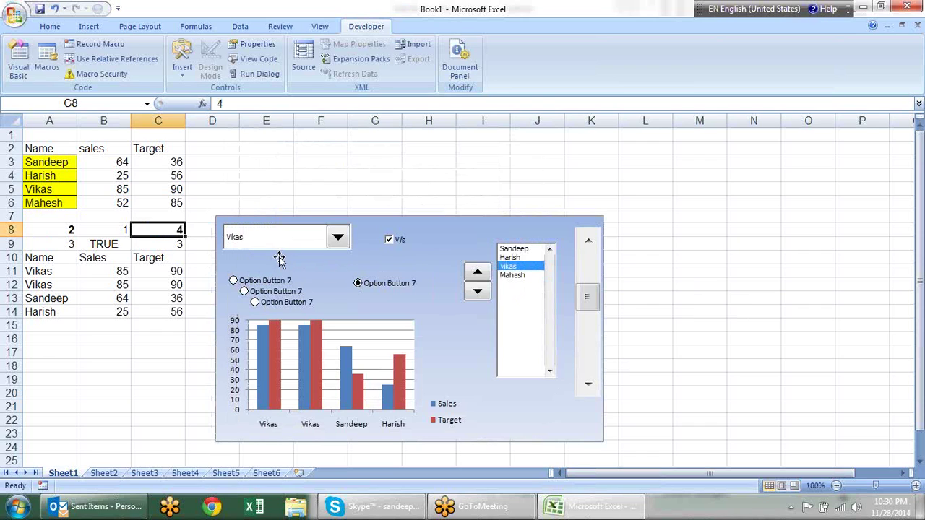
pyautogui.click(263, 303)
pyautogui.click(268, 292)
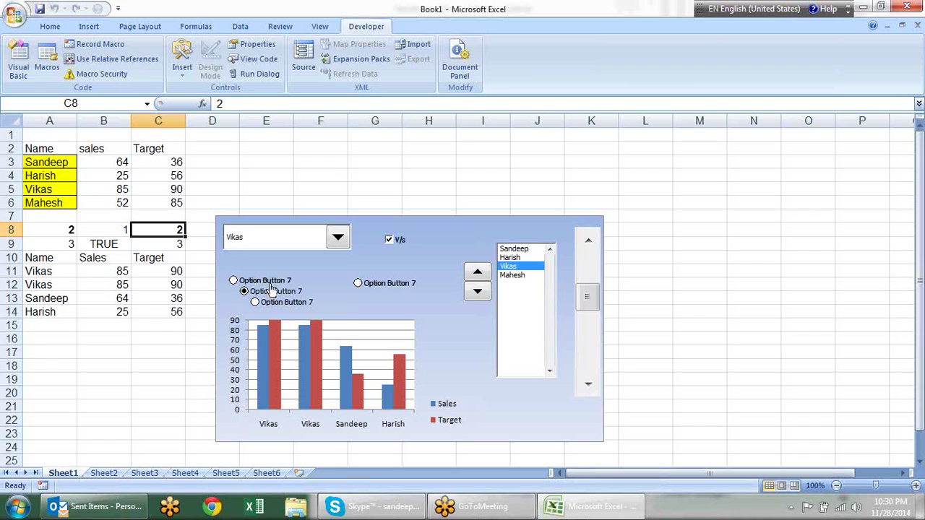
pyautogui.click(268, 282)
# Drag the fourth, third and second option buttons so all four line up in one row.
pyautogui.rightClick(389, 287)
pyautogui.click(396, 277)
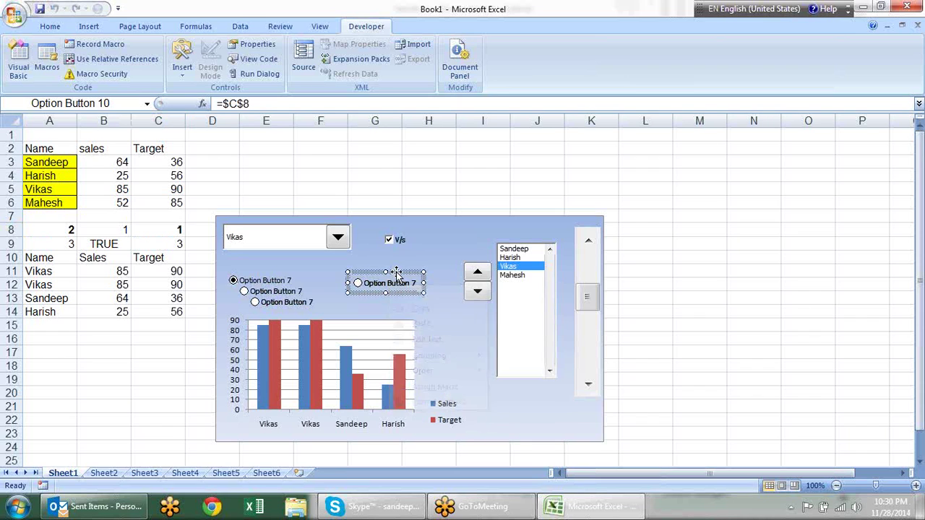
pyautogui.moveTo(426, 283); pyautogui.dragTo(463, 281)
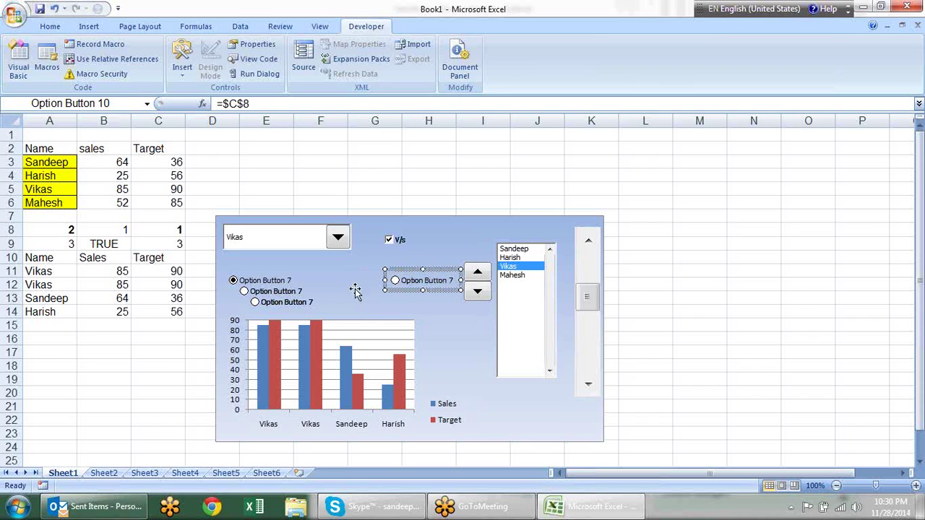
pyautogui.keyDown('ctrl'); pyautogui.click(306, 307); pyautogui.keyUp('ctrl')
pyautogui.rightClick(306, 306)
pyautogui.click(306, 304)
pyautogui.moveTo(306, 303); pyautogui.dragTo(382, 269)
pyautogui.keyDown('ctrl'); pyautogui.click(302, 282); pyautogui.keyUp('ctrl')
pyautogui.rightClick(302, 280)
pyautogui.click(297, 284)
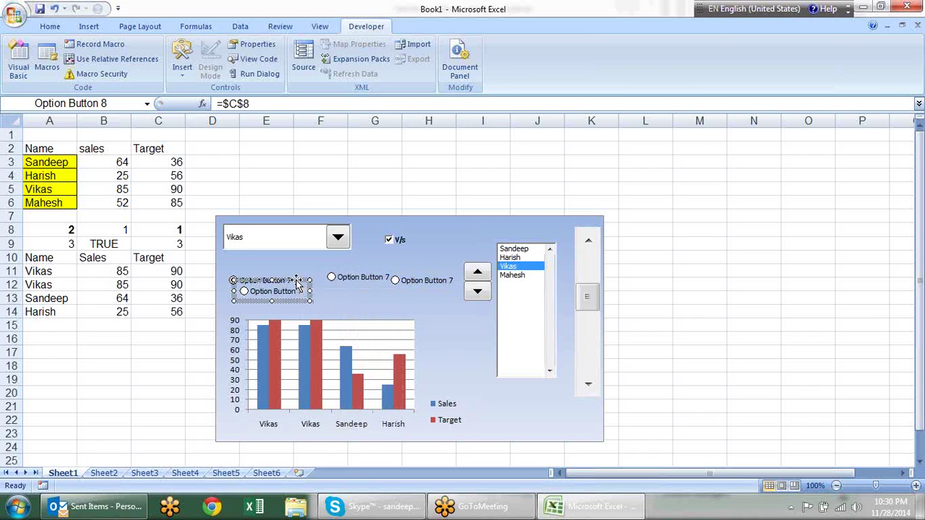
pyautogui.moveTo(318, 266); pyautogui.dragTo(332, 274)
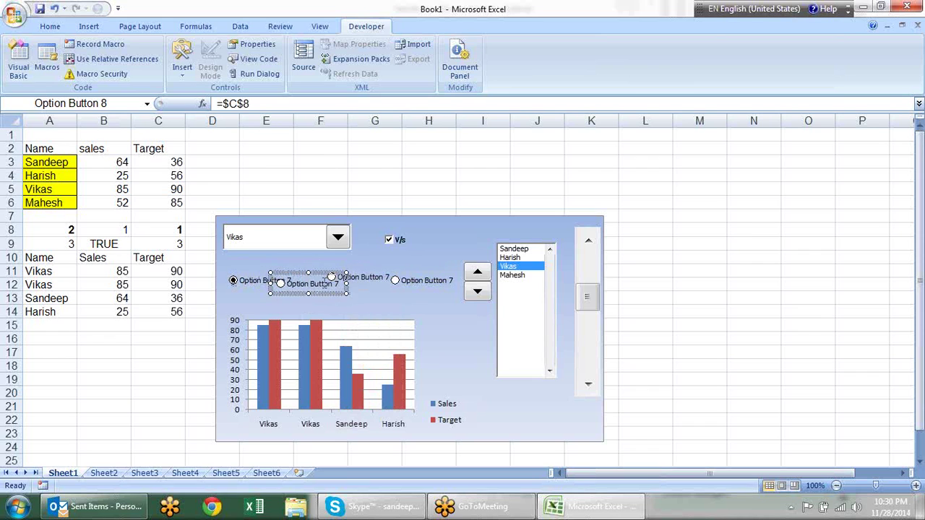
# Relabel the first two option buttons Sandeep and Harish.
pyautogui.rightClick(252, 283)
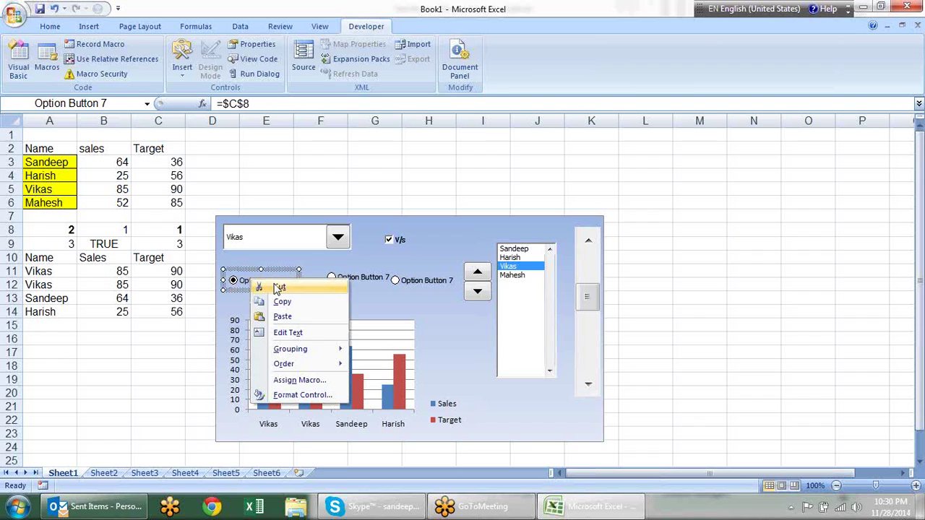
pyautogui.click(287, 332)
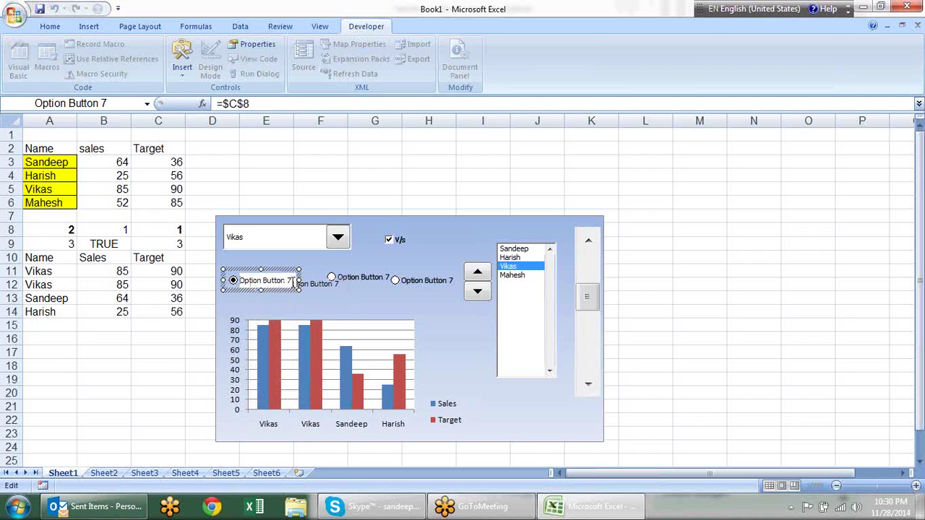
pyautogui.moveTo(292, 282); pyautogui.dragTo(239, 281)
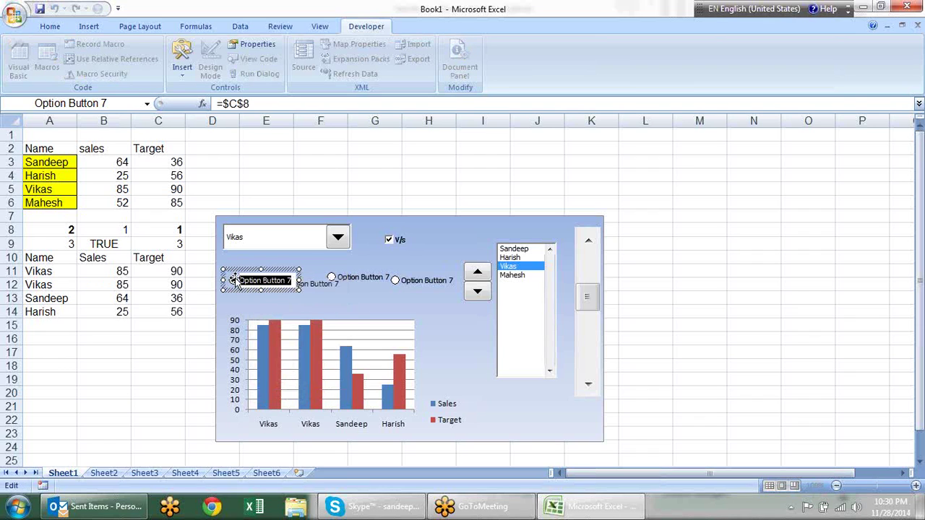
pyautogui.write('Sandeep')
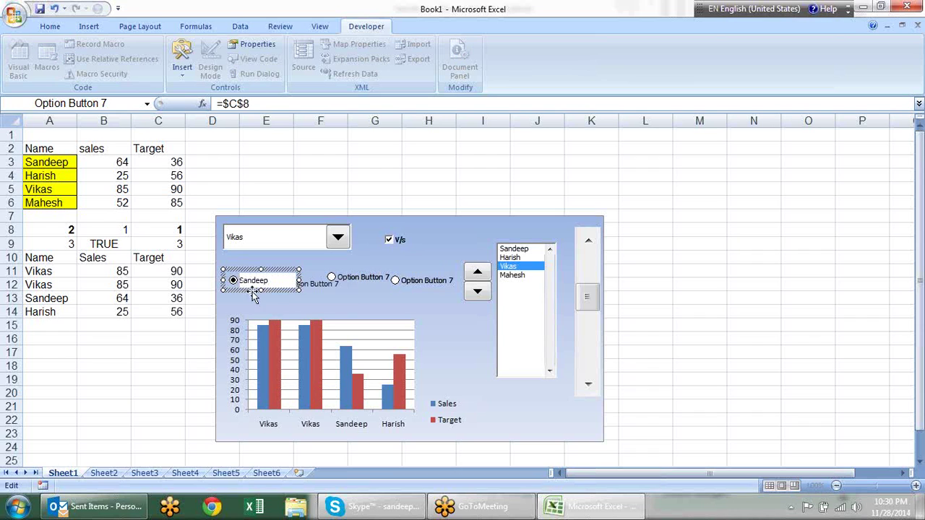
pyautogui.click(313, 305)
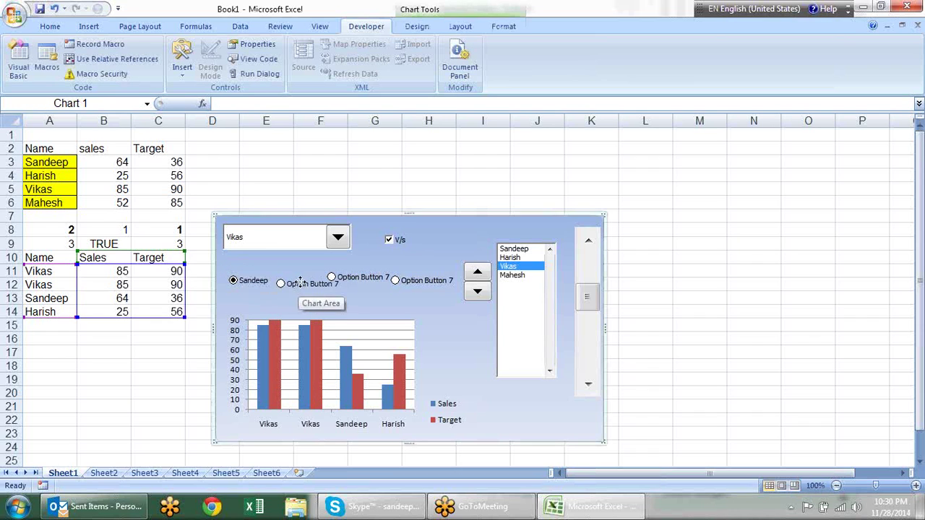
pyautogui.click(311, 292)
pyautogui.rightClick(309, 282)
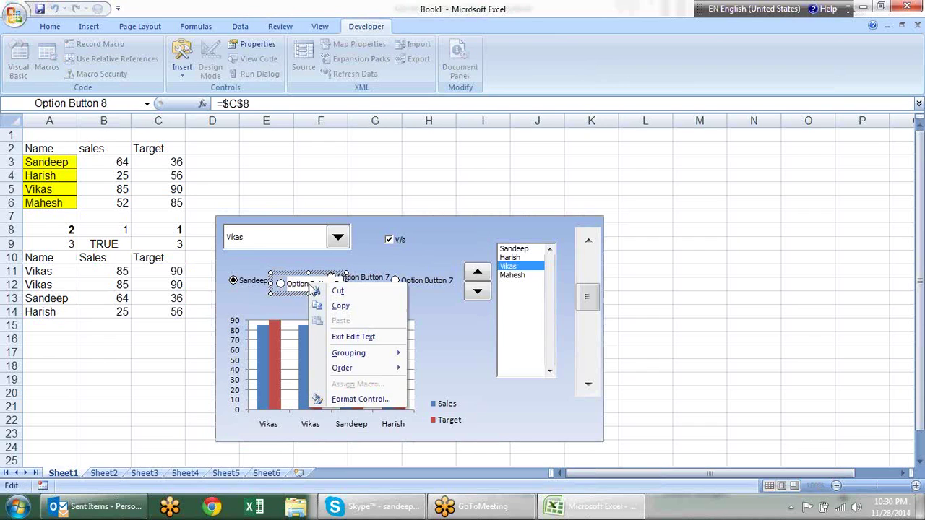
pyautogui.click(359, 336)
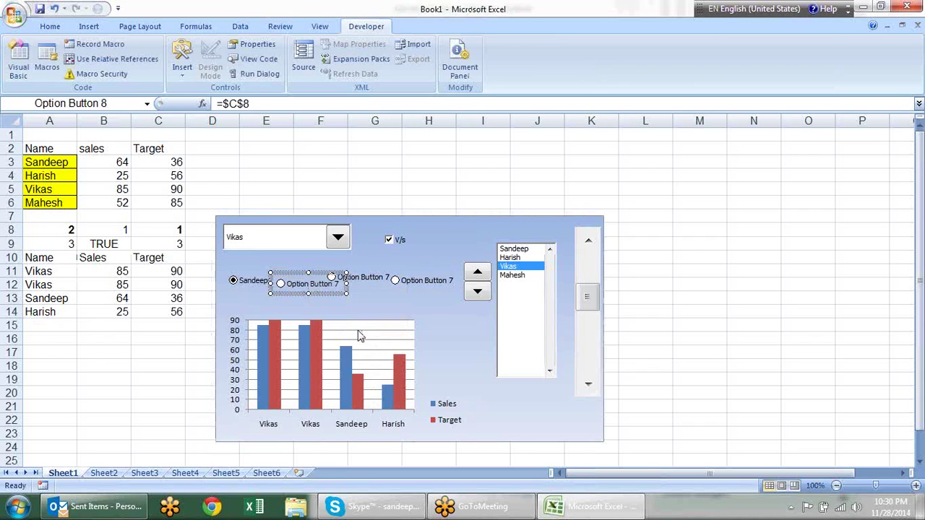
pyautogui.click(322, 281)
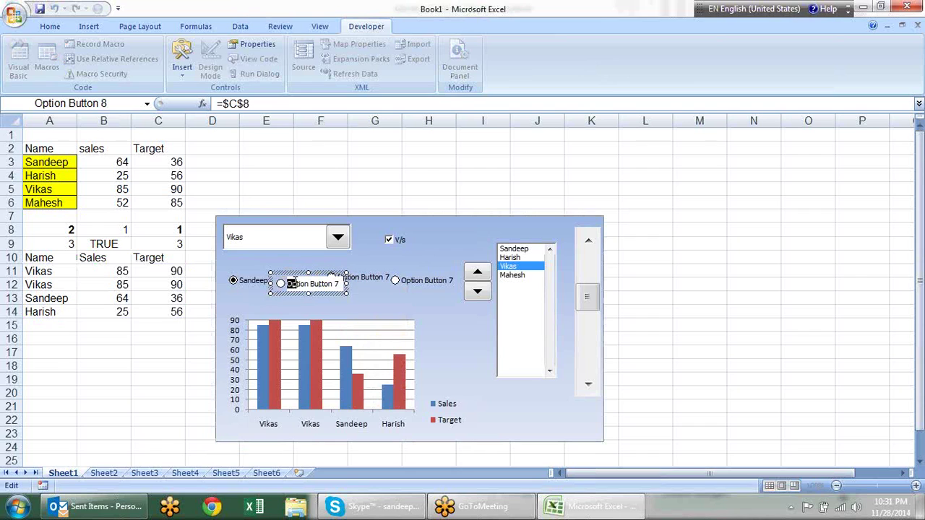
pyautogui.hotkey('ctrl', 'a')
pyautogui.write('Har')
pyautogui.click(371, 312)
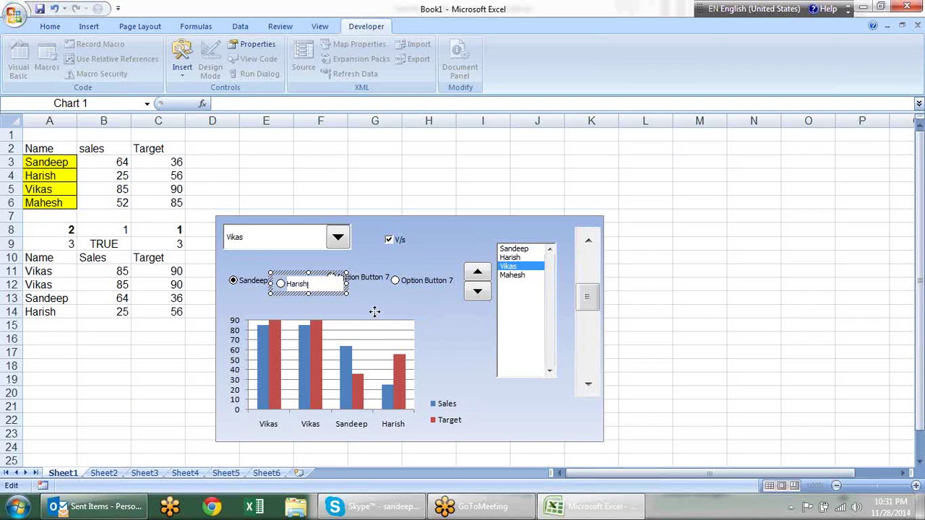
# Relabel the third and fourth option buttons Vikas and Mahesh, leaving Vikas chosen.
pyautogui.click(355, 281)
pyautogui.rightClick(355, 282)
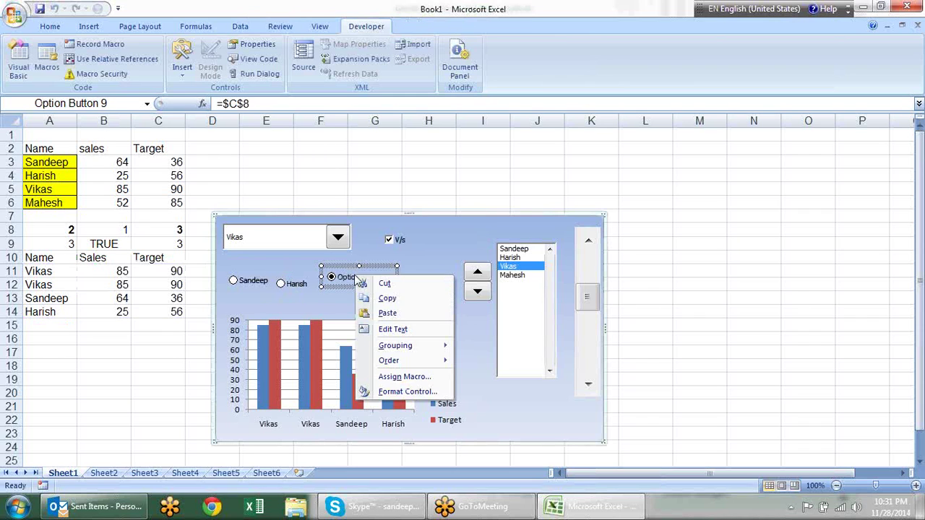
pyautogui.click(407, 330)
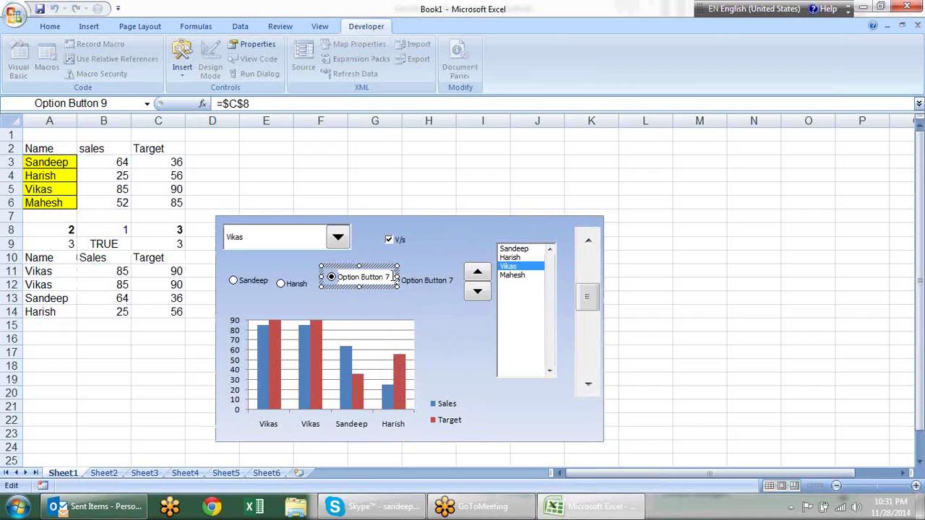
pyautogui.tripleClick(341, 287)
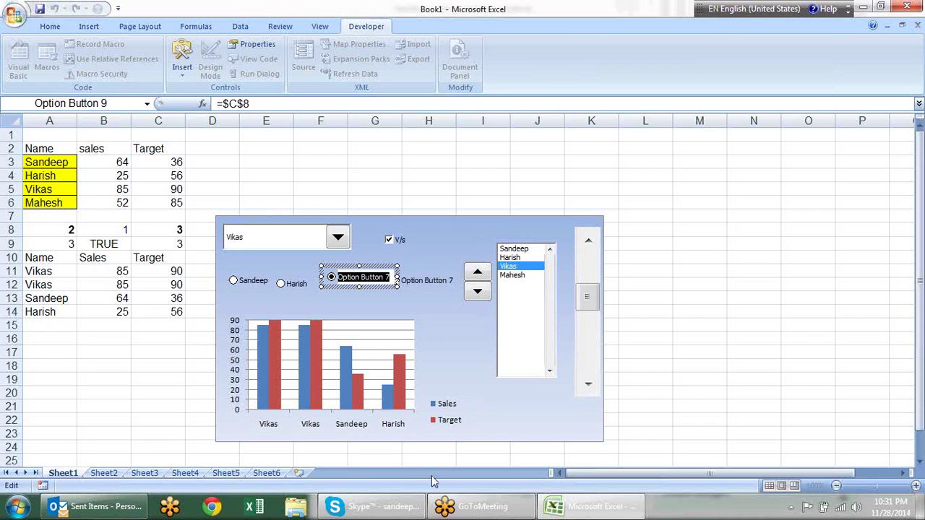
pyautogui.write('V/')
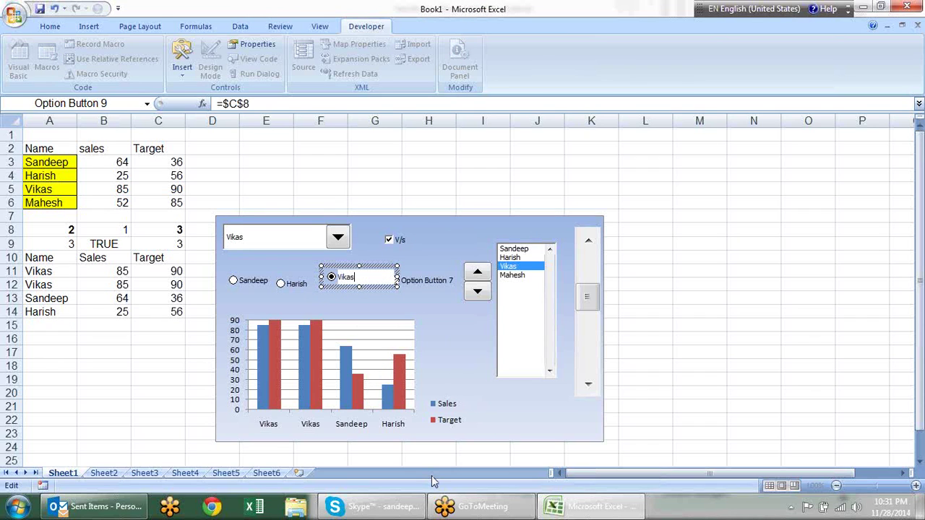
pyautogui.click(419, 289)
pyautogui.rightClick(418, 284)
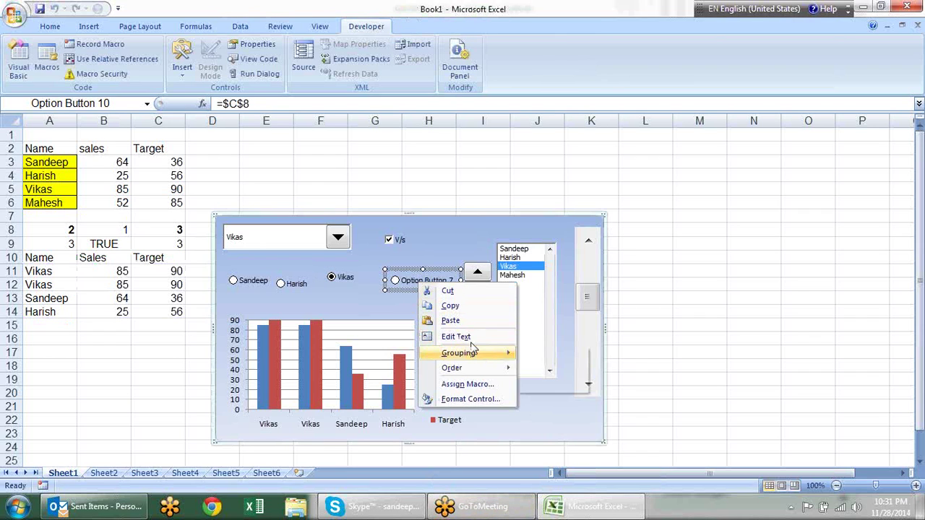
pyautogui.click(471, 336)
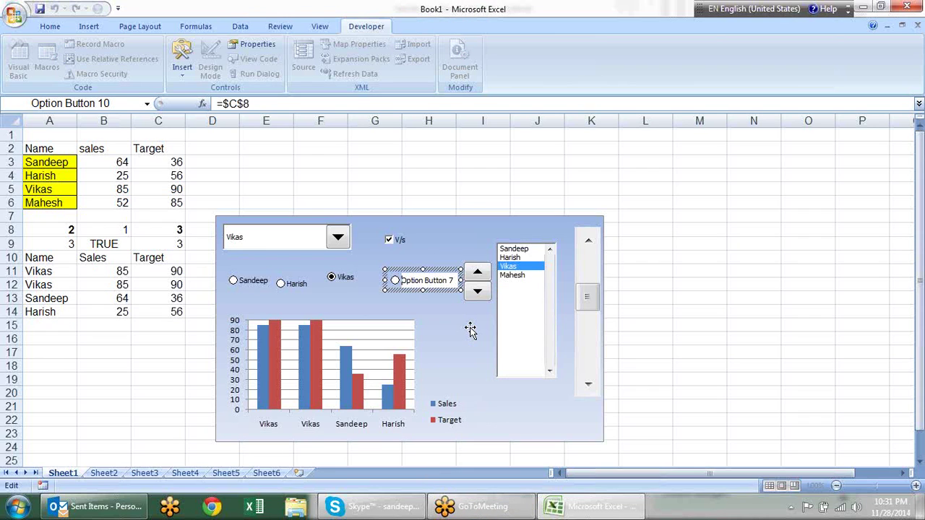
pyautogui.press('Delete')
pyautogui.press('Delete')
pyautogui.press('Delete')
pyautogui.press('Delete')
pyautogui.press('Delete')
pyautogui.press('Delete')
pyautogui.press('Delete')
pyautogui.press('Escape')
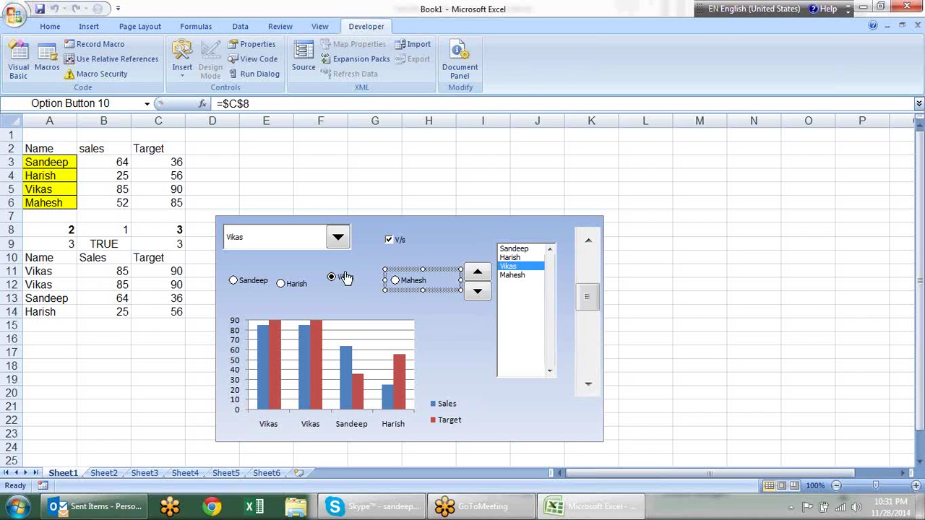
pyautogui.rightClick(339, 281)
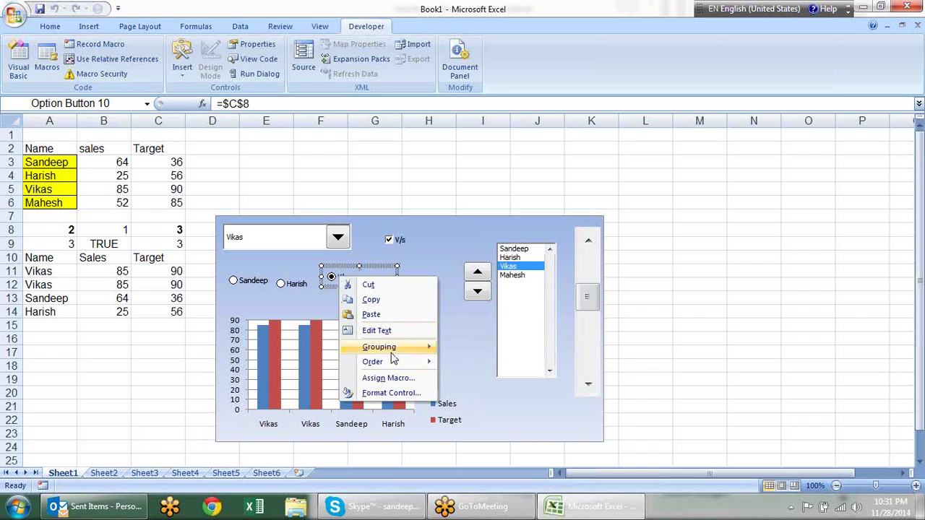
pyautogui.moveTo(383, 362)
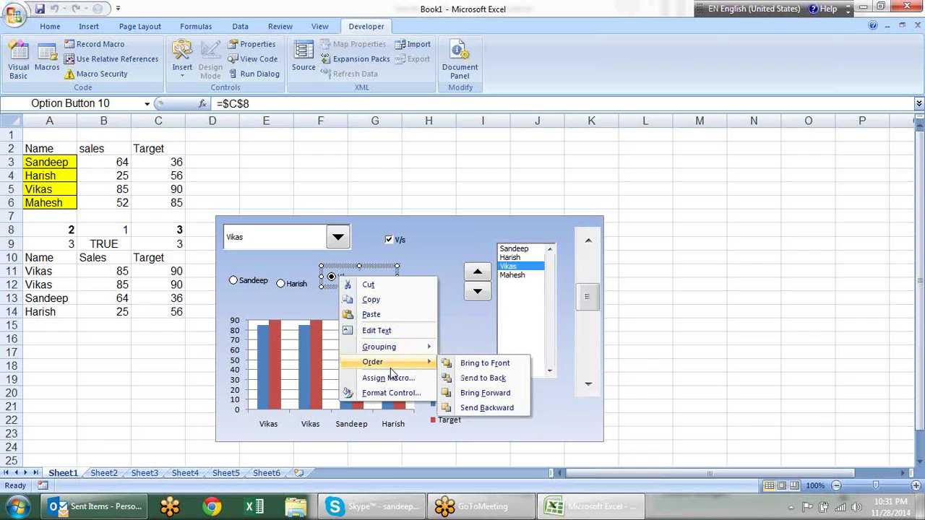
pyautogui.click(371, 300)
pyautogui.click(658, 185)
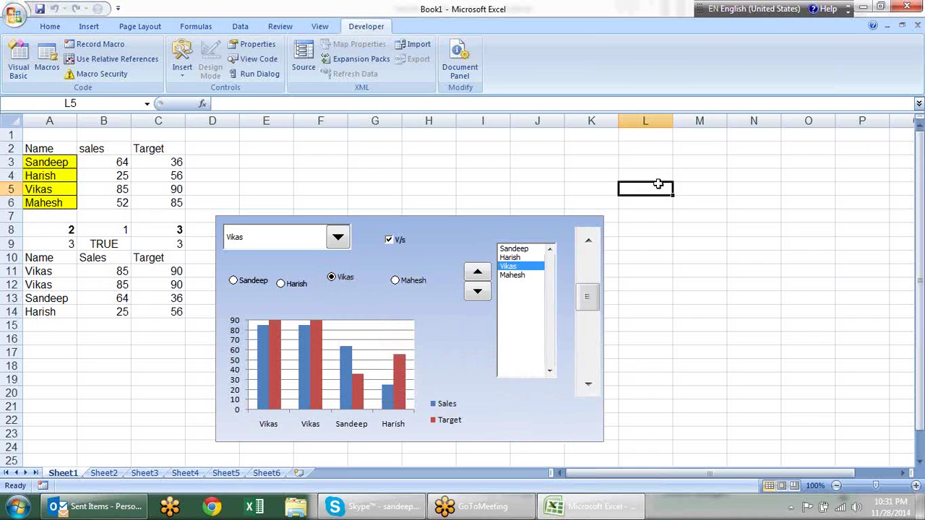
# Choose Sandeep then Harish, so C8 reads 2.
pyautogui.click(50, 26)
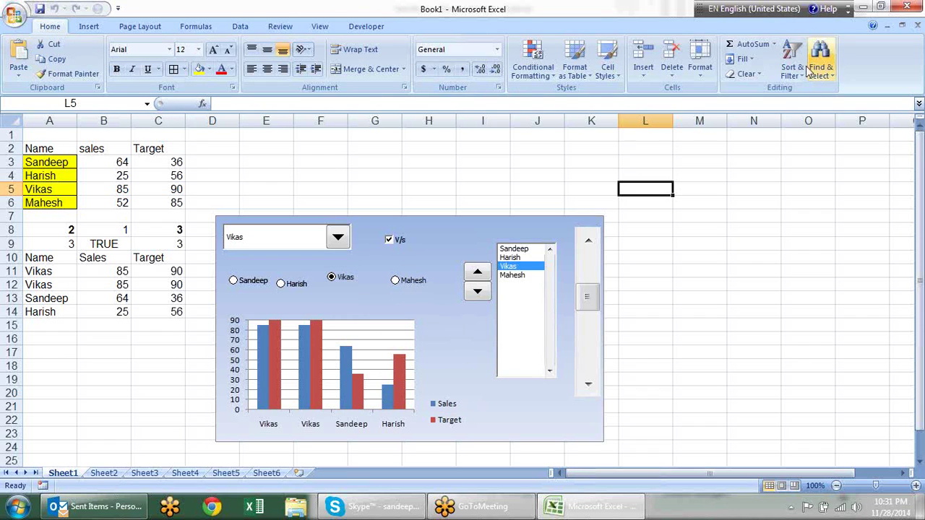
pyautogui.click(269, 285)
pyautogui.click(282, 284)
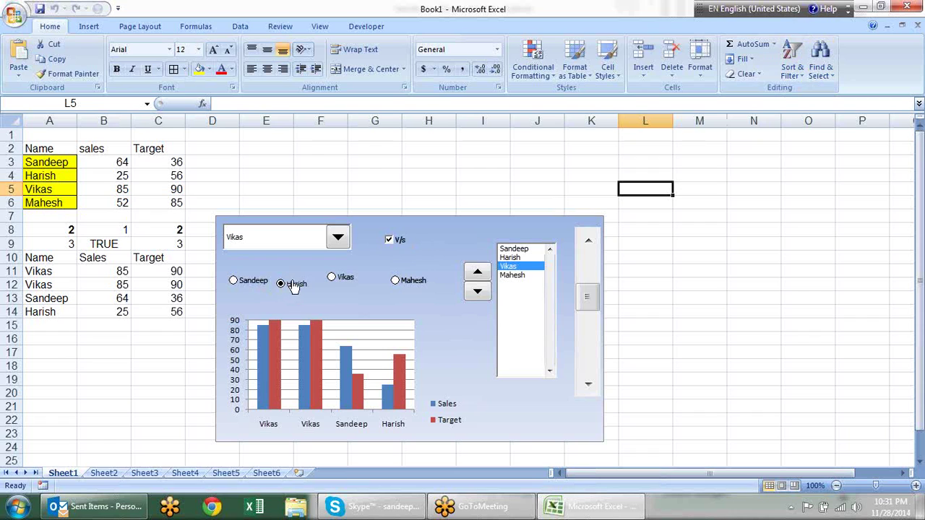
pyautogui.keyDown('ctrl'); pyautogui.click(253, 281); pyautogui.keyUp('ctrl')
pyautogui.rightClick(253, 282)
pyautogui.press('Escape')
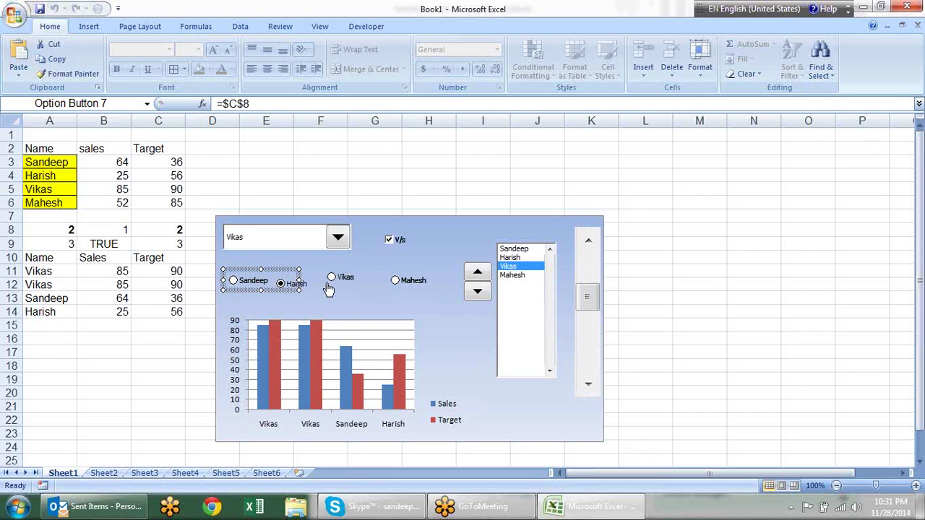
# Nudge the Harish option button slightly up into line.
pyautogui.rightClick(331, 280)
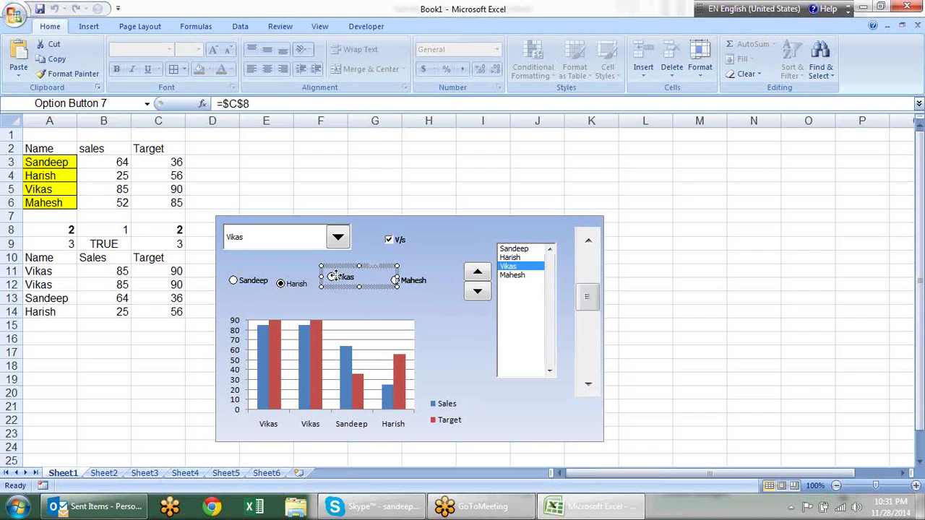
pyautogui.click(292, 285)
pyautogui.rightClick(293, 286)
pyautogui.click(299, 272)
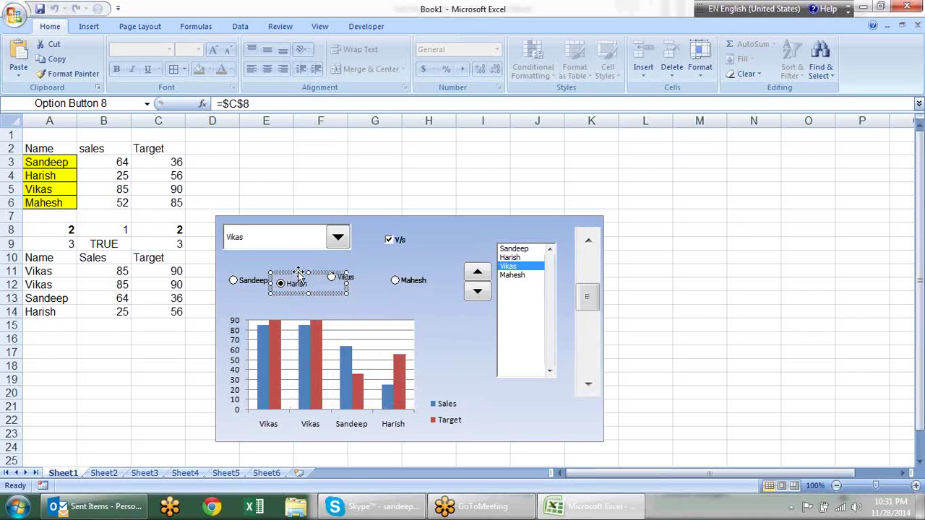
pyautogui.moveTo(298, 274); pyautogui.dragTo(299, 271)
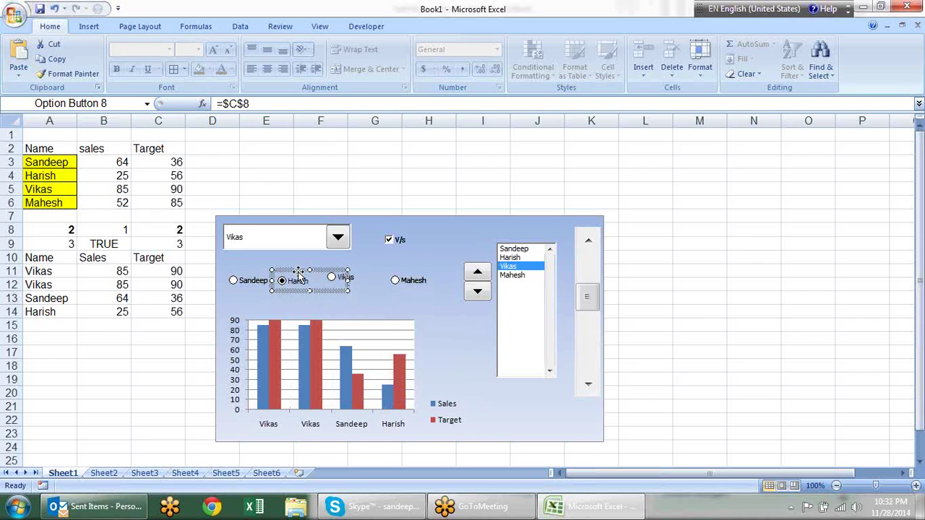
pyautogui.press('Escape')
# Nudge the Vikas and Mahesh option buttons left for even spacing.
pyautogui.rightClick(354, 282)
pyautogui.click(353, 280)
pyautogui.moveTo(353, 277); pyautogui.dragTo(355, 281)
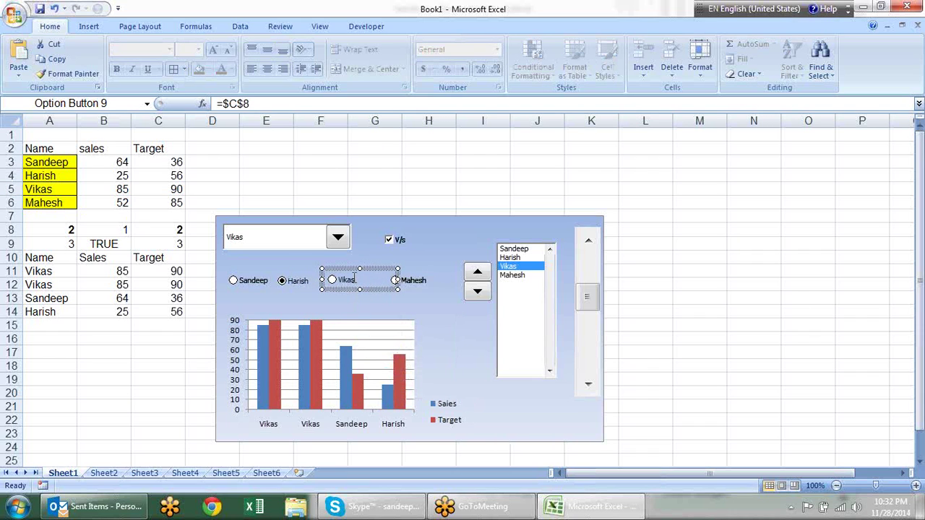
pyautogui.press('Left')
pyautogui.press('Left')
pyautogui.press('Left')
pyautogui.press('Left')
pyautogui.press('Left')
pyautogui.press('Left')
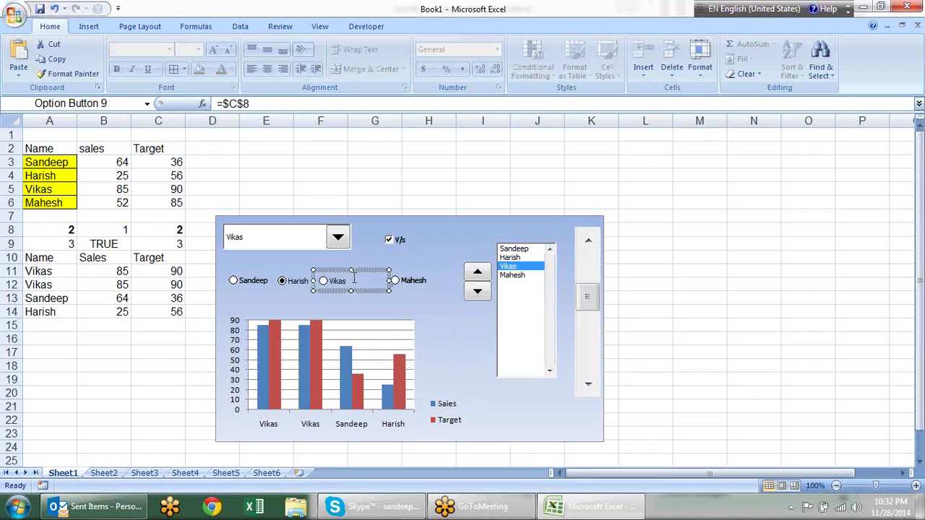
pyautogui.press('Escape')
pyautogui.rightClick(415, 282)
pyautogui.click(415, 281)
pyautogui.press('Left')
pyautogui.press('Left')
pyautogui.press('Left')
pyautogui.press('Left')
pyautogui.press('Left')
pyautogui.press('Left')
pyautogui.press('Left')
pyautogui.press('Left')
pyautogui.press('Left')
pyautogui.press('Left')
pyautogui.press('Left')
pyautogui.press('Left')
pyautogui.press('Left')
pyautogui.press('Left')
pyautogui.press('Left')
pyautogui.press('Left')
pyautogui.press('Left')
pyautogui.press('Left')
pyautogui.press('Left')
pyautogui.press('Down')
pyautogui.press('Down')
pyautogui.press('Down')
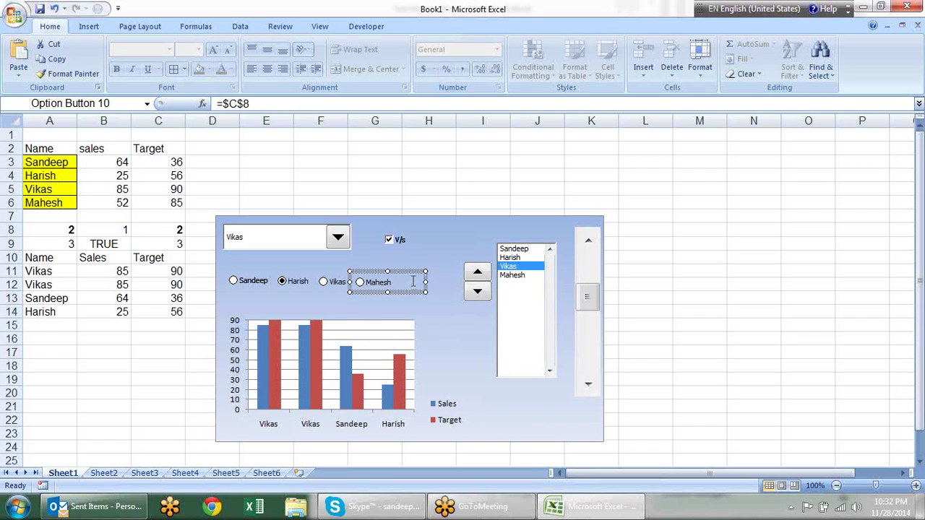
# Choose Mahesh, Vikas, Harish, then Sandeep so C8 reads 1.
pyautogui.click(713, 247)
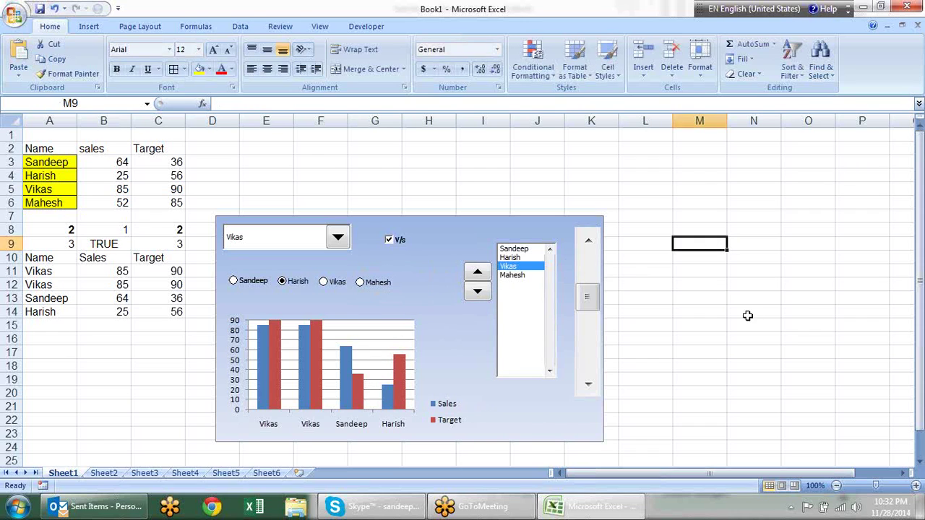
pyautogui.click(367, 285)
pyautogui.click(323, 283)
pyautogui.click(284, 281)
pyautogui.click(234, 281)
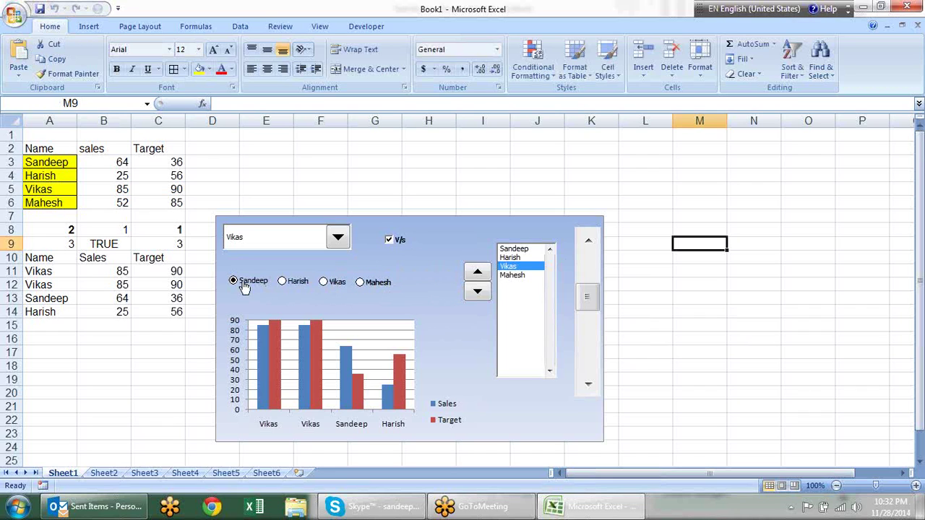
# Inspect the INDEX formula in A14 without changing it.
pyautogui.click(49, 312)
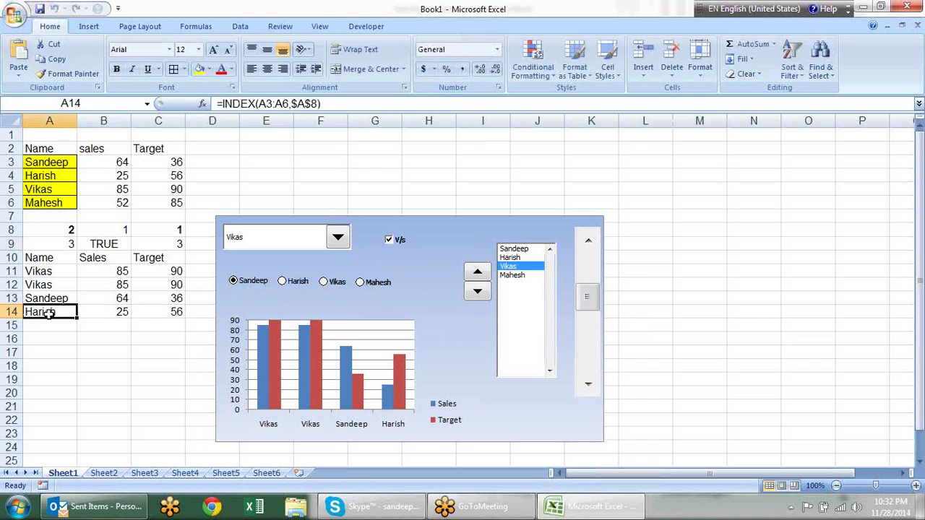
pyautogui.doubleClick(50, 312)
pyautogui.hotkey('ctrl', 'Return')
pyautogui.click(55, 325)
# Start an =INDEX($A$3:$A$6,$C$8 formula in A15, then cancel it.
pyautogui.write('=')
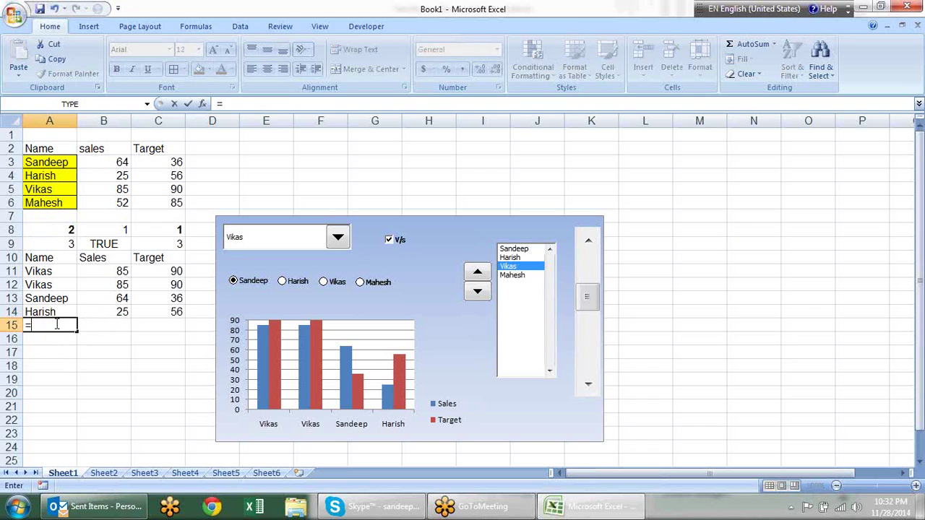
pyautogui.write('ind')
pyautogui.press('Tab')
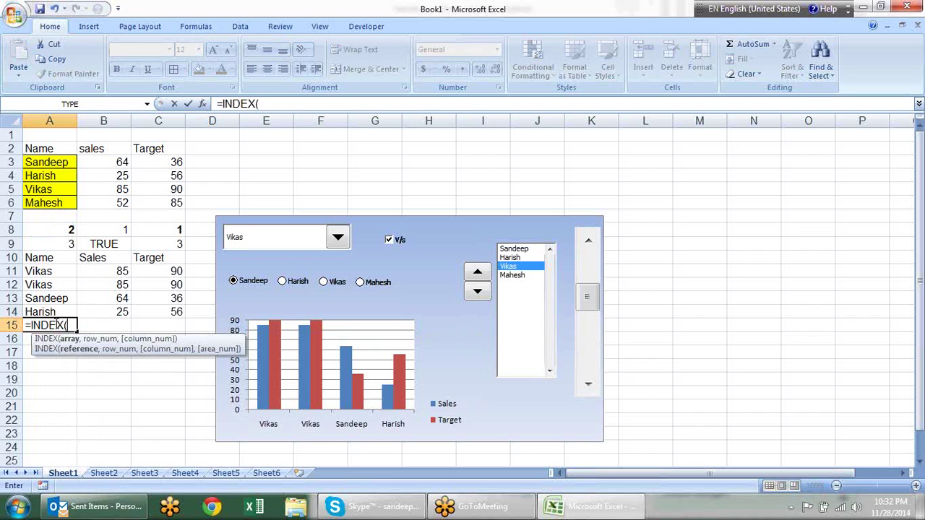
pyautogui.moveTo(58, 159); pyautogui.dragTo(52, 204)
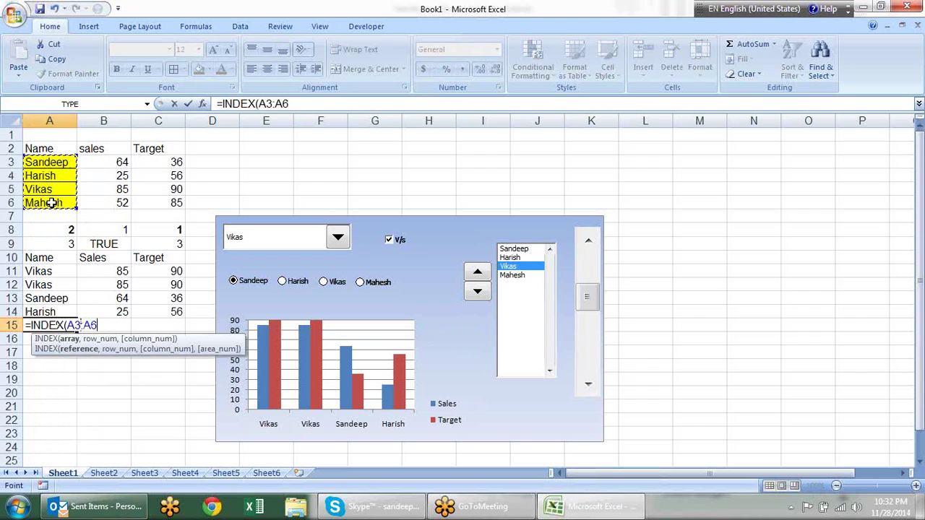
pyautogui.press('F4')
pyautogui.write(',')
pyautogui.click(184, 229)
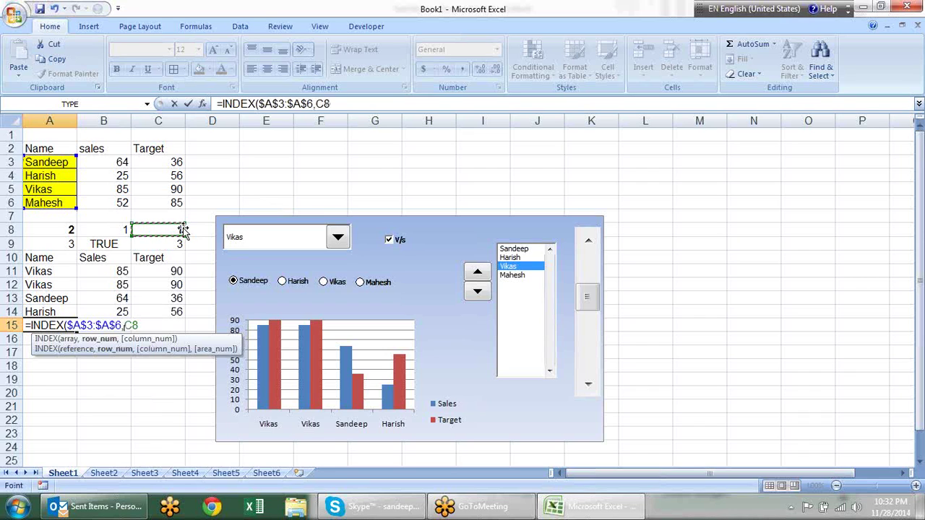
pyautogui.press('F4')
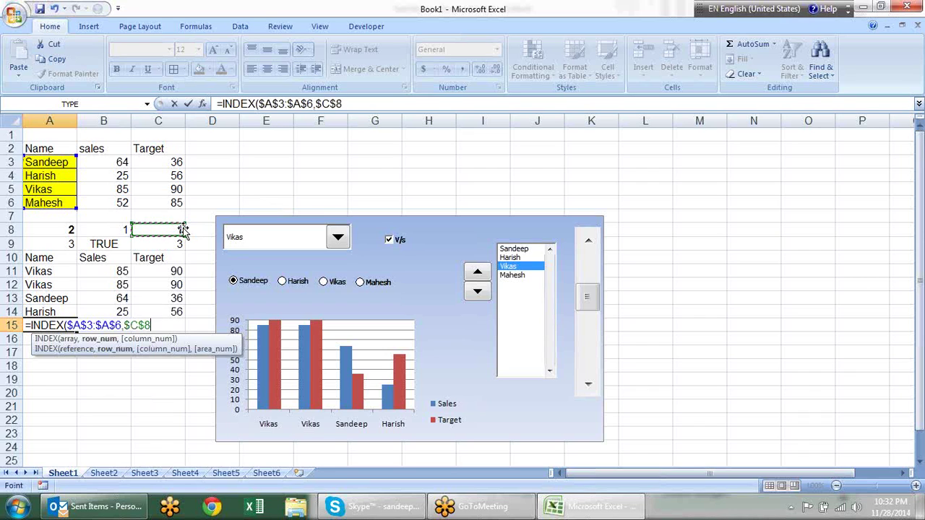
pyautogui.write(',')
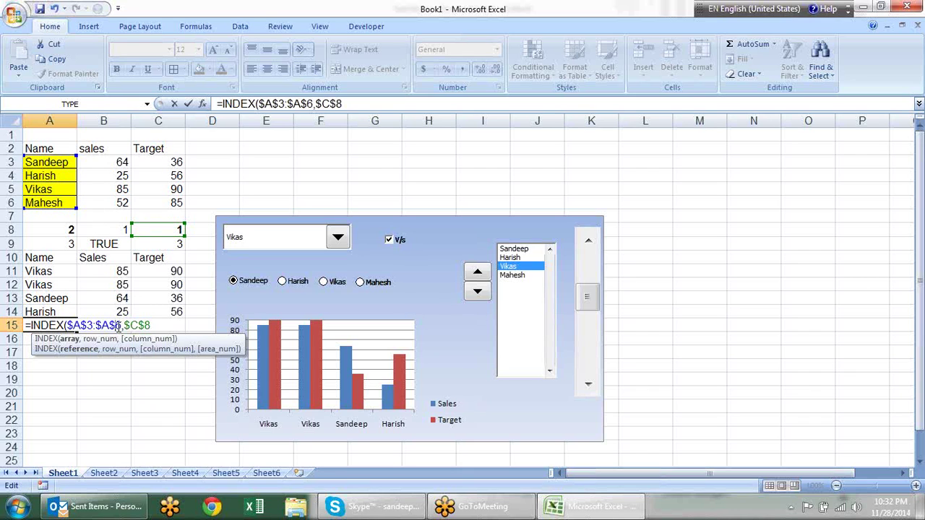
pyautogui.moveTo(121, 325); pyautogui.dragTo(68, 326)
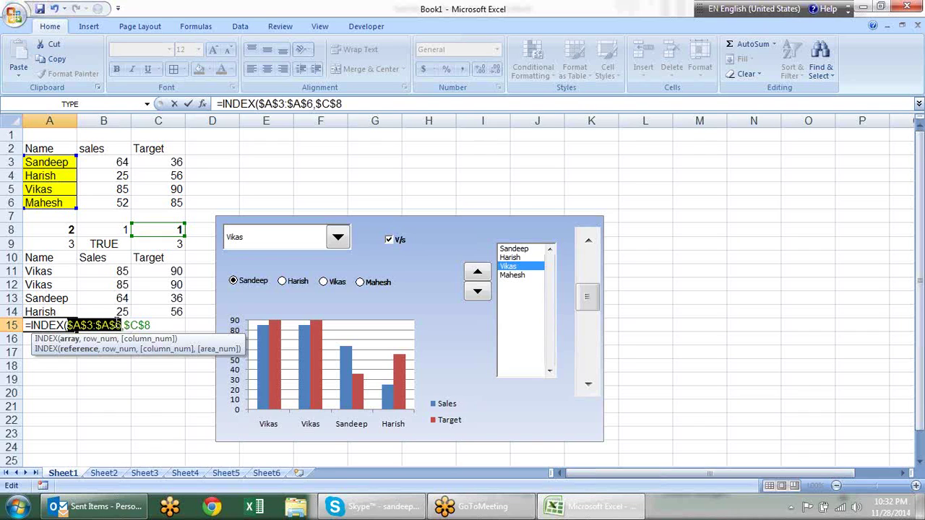
pyautogui.press('F4')
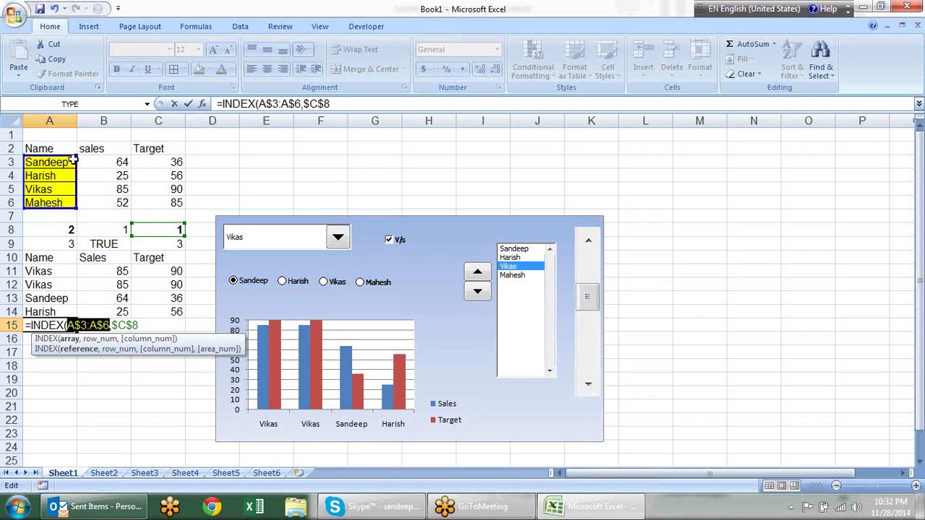
pyautogui.moveTo(80, 162); pyautogui.dragTo(60, 159)
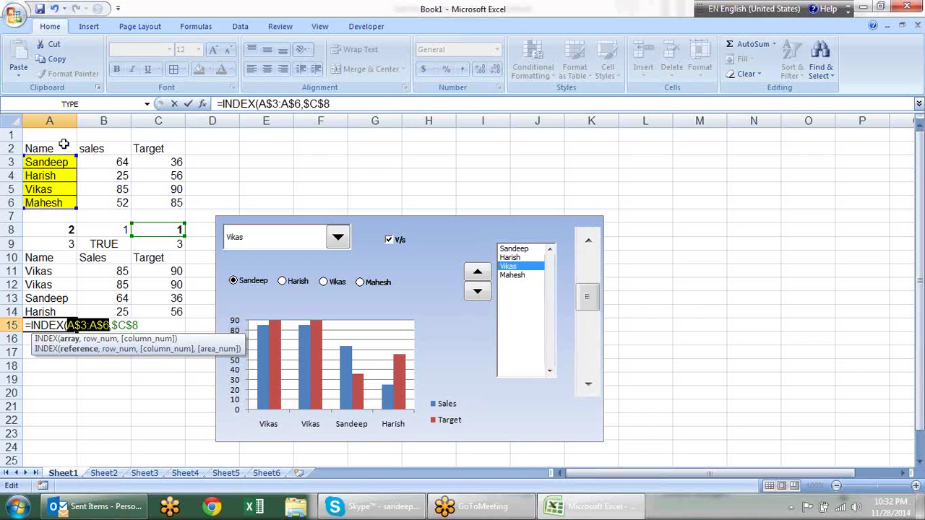
pyautogui.press('Escape')
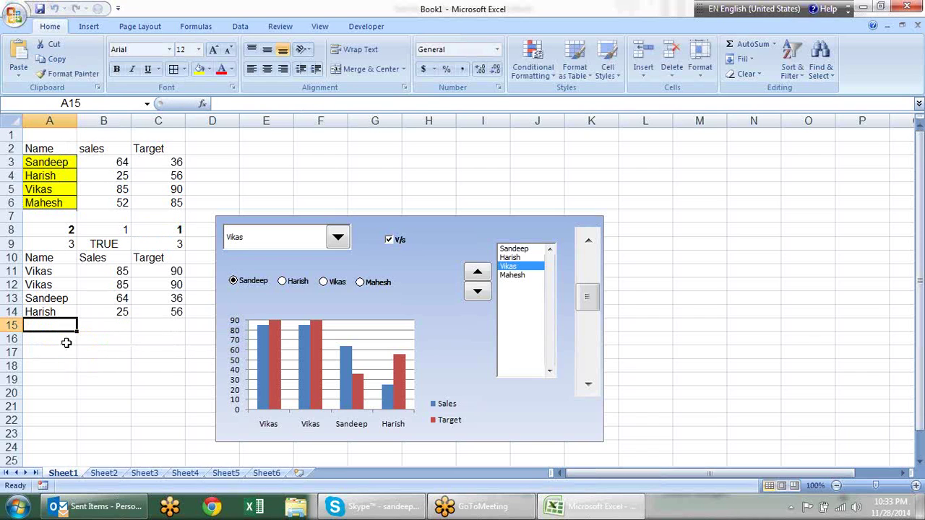
# Enter =OFFSET(A2,C8,0) in A15, fixing the too-few-arguments error.
pyautogui.write('=of')
pyautogui.press('Tab')
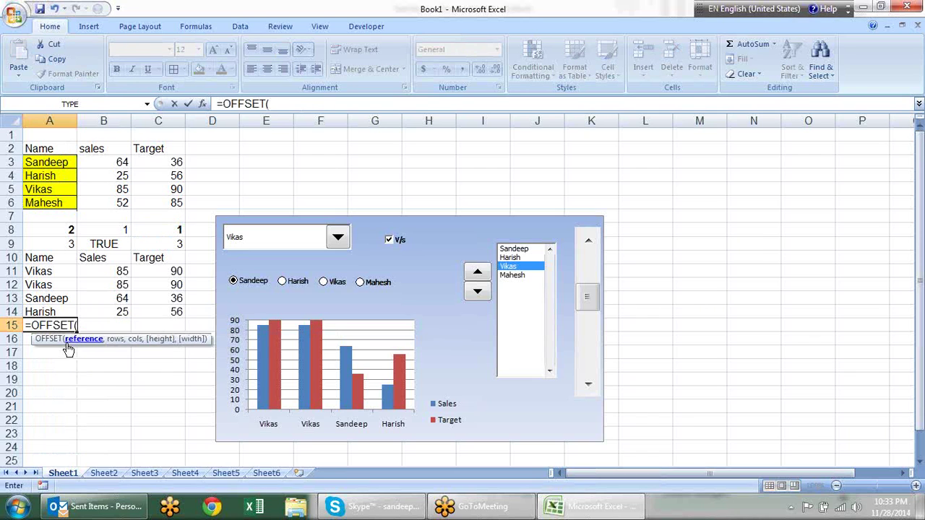
pyautogui.click(64, 151)
pyautogui.write(',')
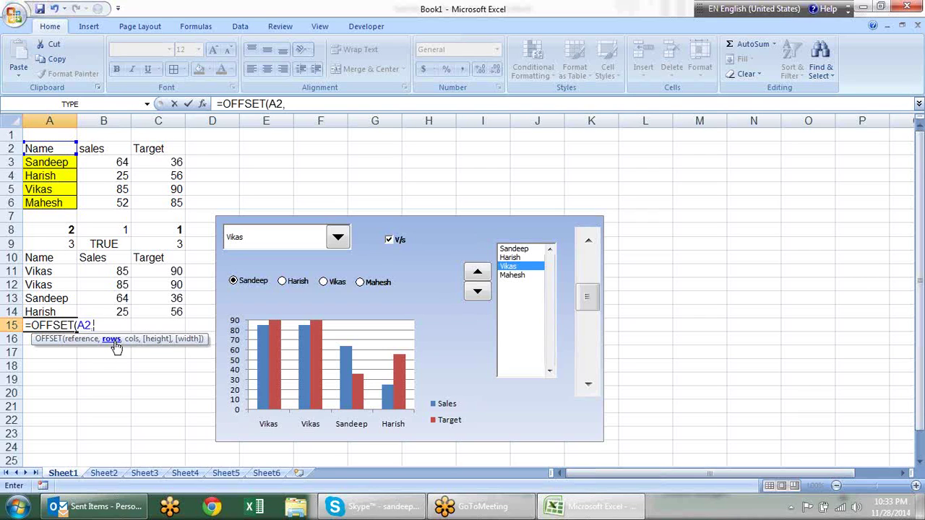
pyautogui.click(172, 230)
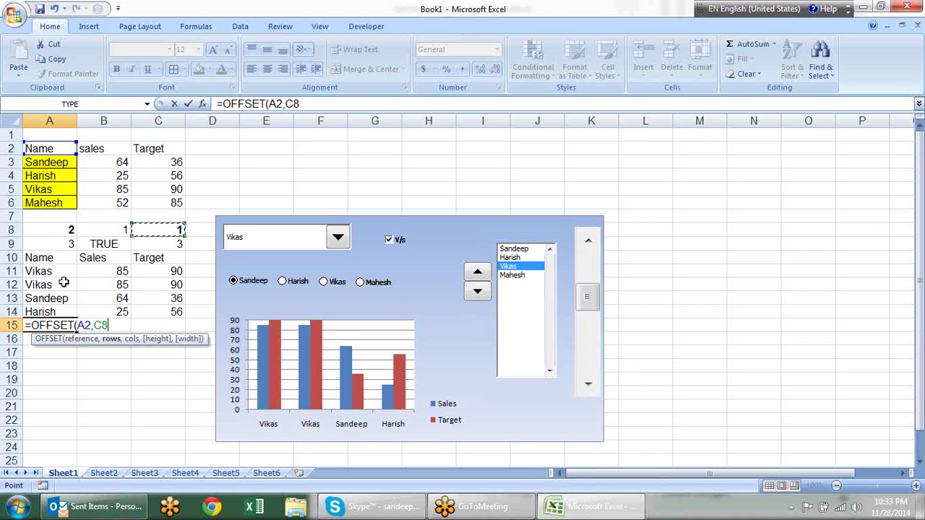
pyautogui.write(')')
pyautogui.press('Return')
pyautogui.press('Return')
pyautogui.press('Right')
pyautogui.press('Right')
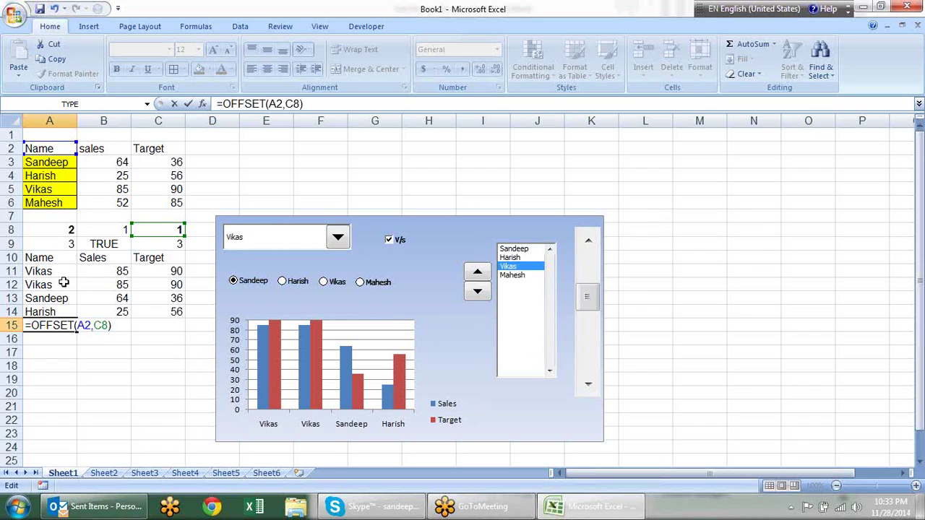
pyautogui.press('BackSpace')
pyautogui.press('BackSpace')
pyautogui.write(',0')
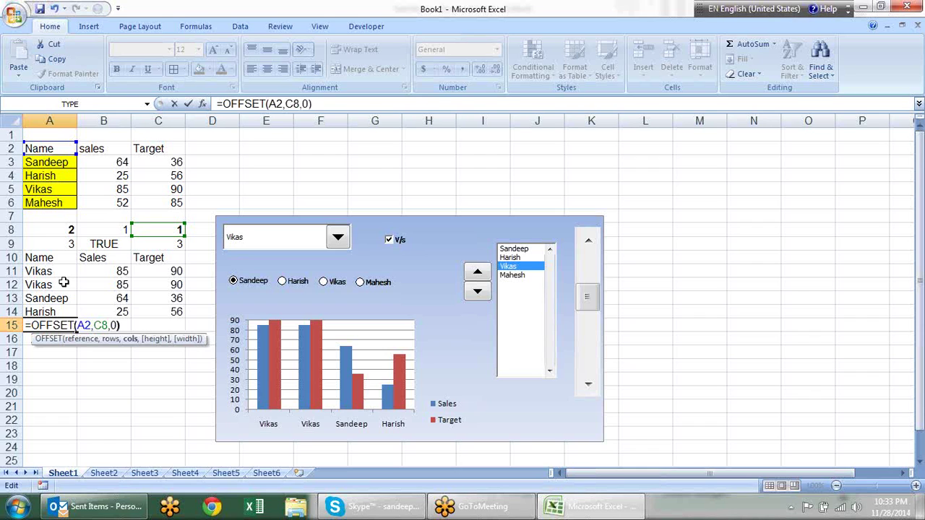
pyautogui.press('Return')
# Make the C8 reference in A15's OFFSET formula absolute ($C$8).
pyautogui.click(62, 326)
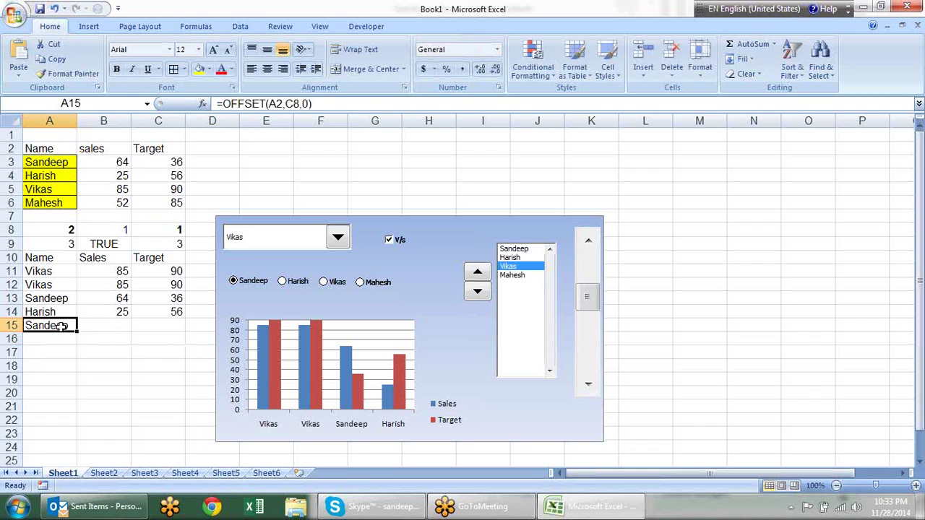
pyautogui.click(78, 331)
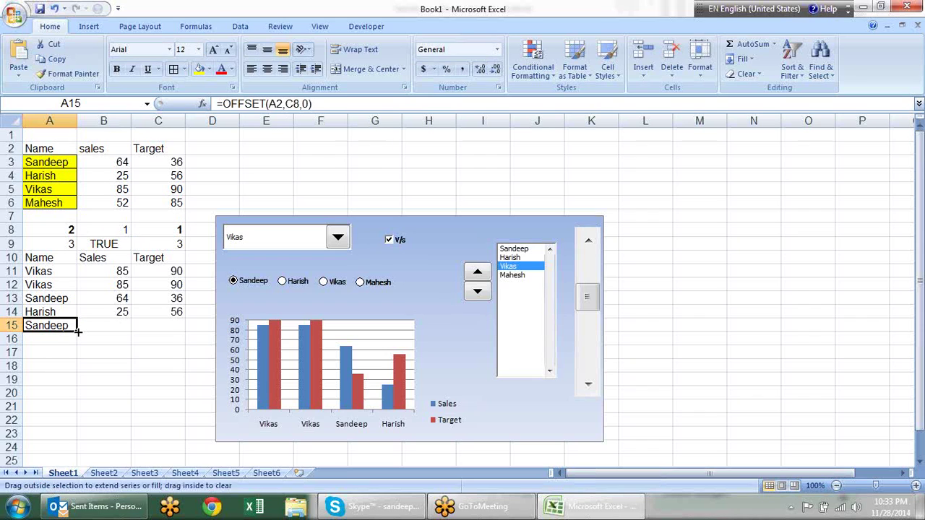
pyautogui.press('F2')
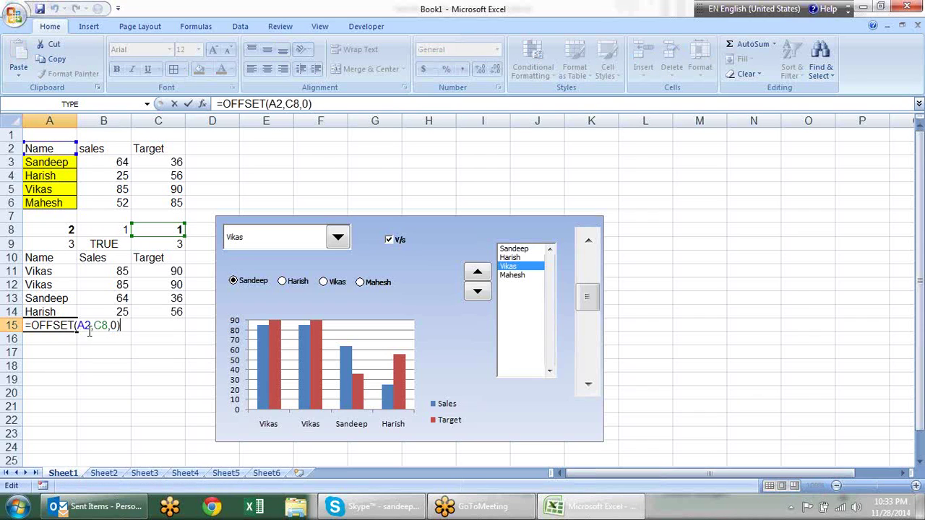
pyautogui.click(103, 326)
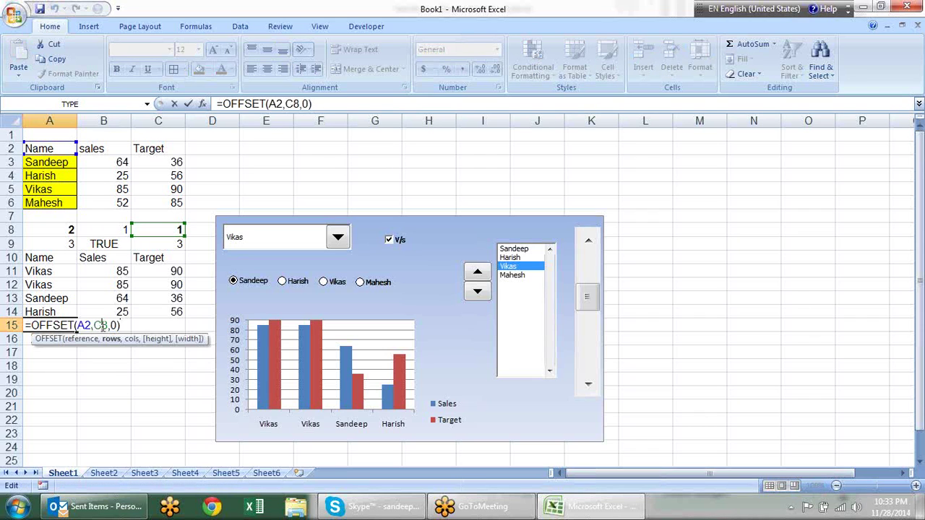
pyautogui.press('F4')
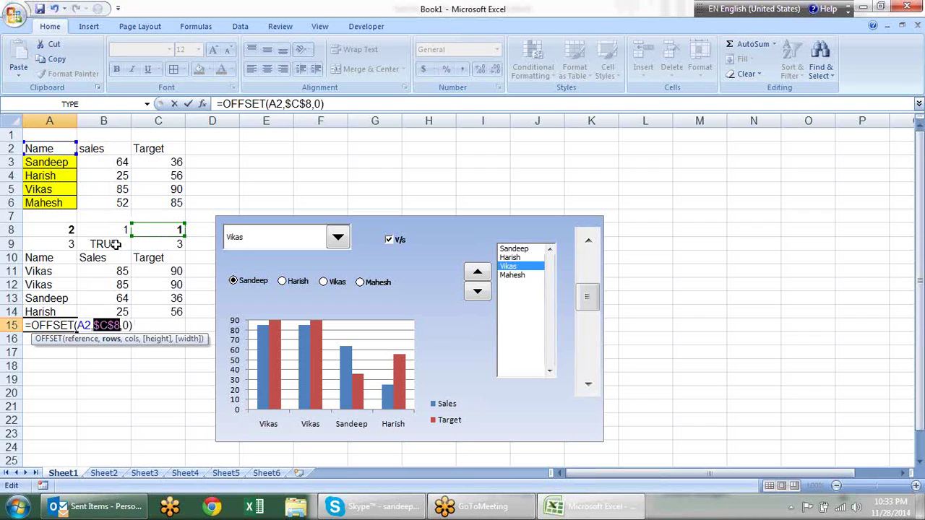
pyautogui.press('Return')
# Fill the A15 OFFSET formula across to C15 so row 15 shows name, sales and target.
pyautogui.click(63, 327)
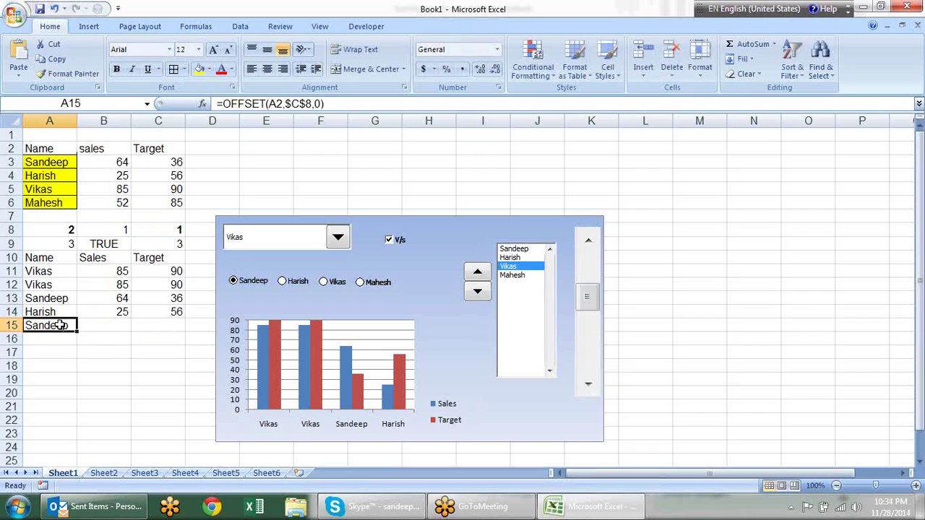
pyautogui.click(77, 335)
pyautogui.click(75, 326)
pyautogui.moveTo(76, 334); pyautogui.dragTo(171, 323)
pyautogui.click(154, 359)
pyautogui.click(126, 327)
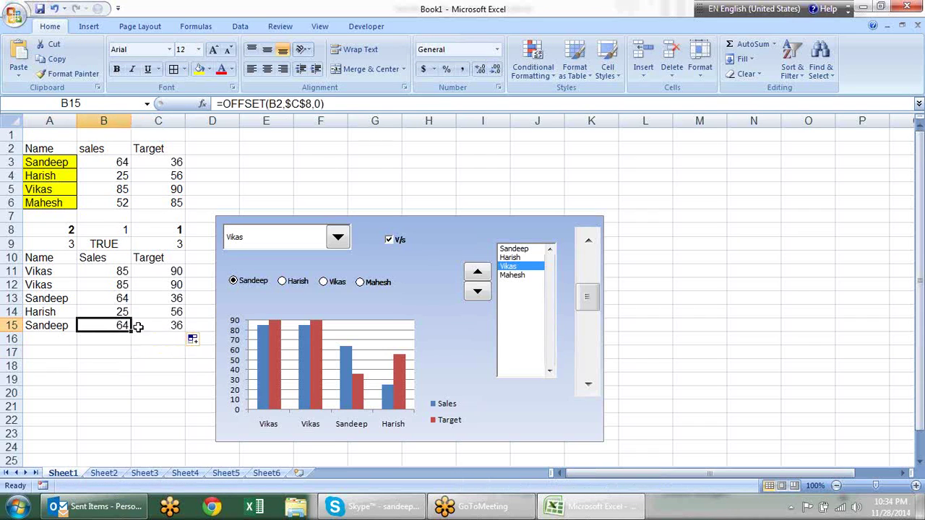
# Cycle through the name options, ending on Harish so C8 reads 2, and select the chart.
pyautogui.click(296, 283)
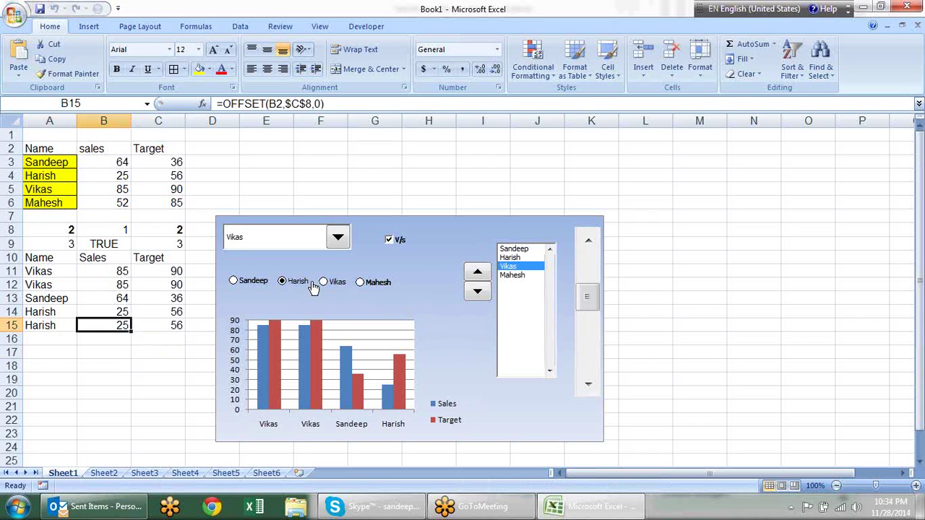
pyautogui.click(334, 283)
pyautogui.click(375, 283)
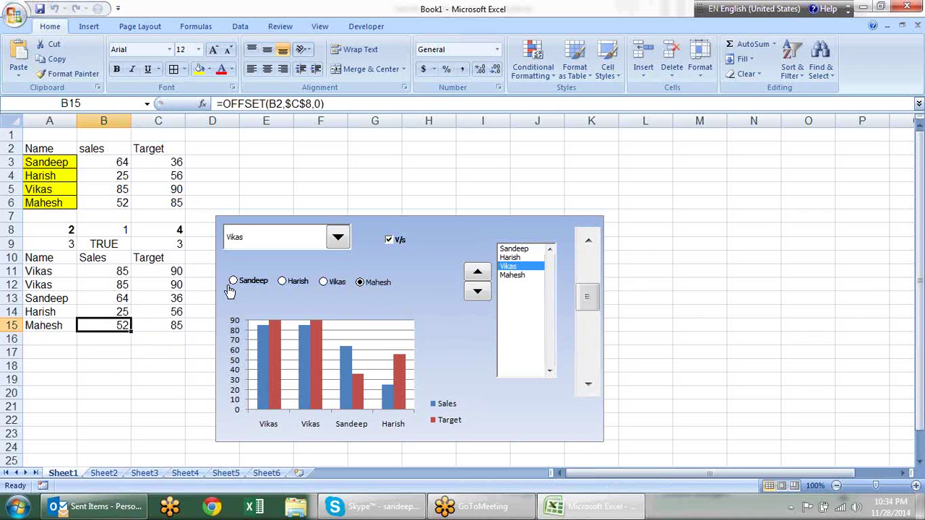
pyautogui.click(235, 282)
pyautogui.click(283, 281)
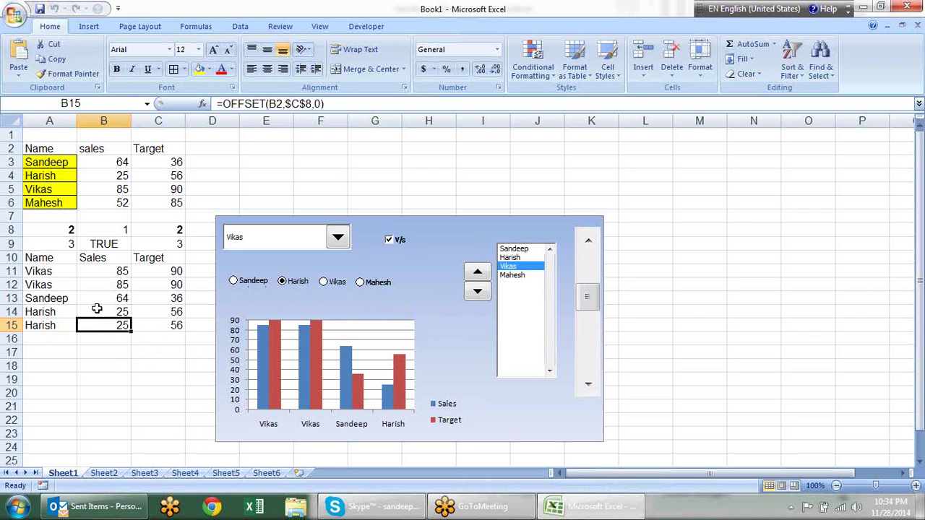
pyautogui.click(69, 297)
pyautogui.click(402, 372)
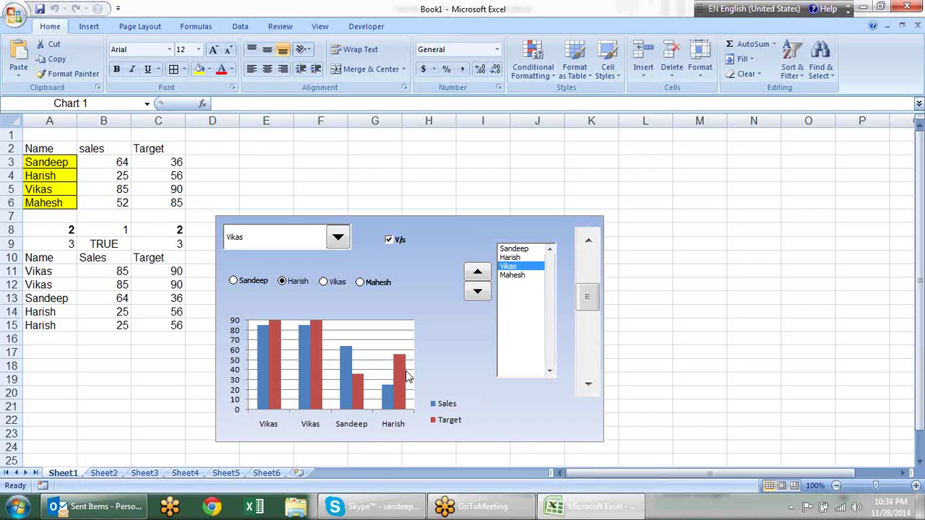
# Extend the chart's Target, Sales and name-label ranges down to row 15.
pyautogui.moveTo(73, 313); pyautogui.dragTo(76, 332)
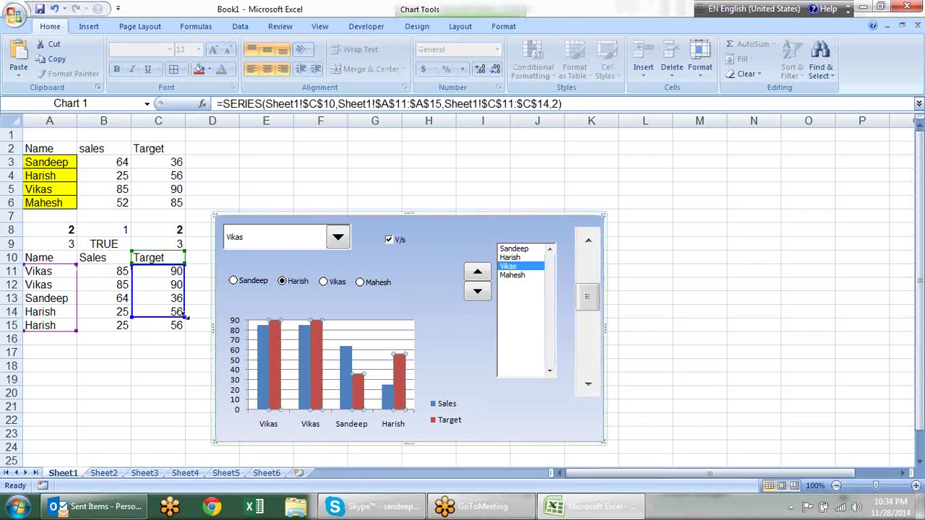
pyautogui.moveTo(186, 319); pyautogui.dragTo(184, 330)
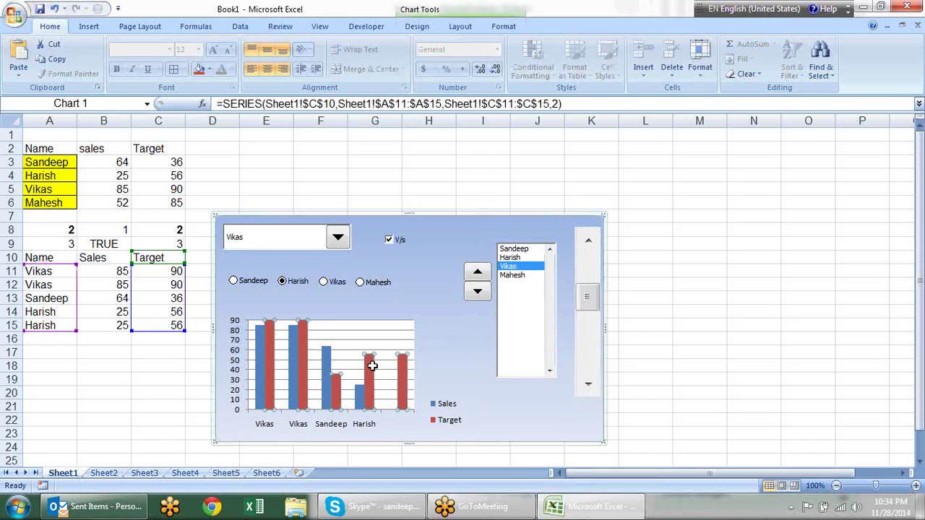
pyautogui.click(359, 396)
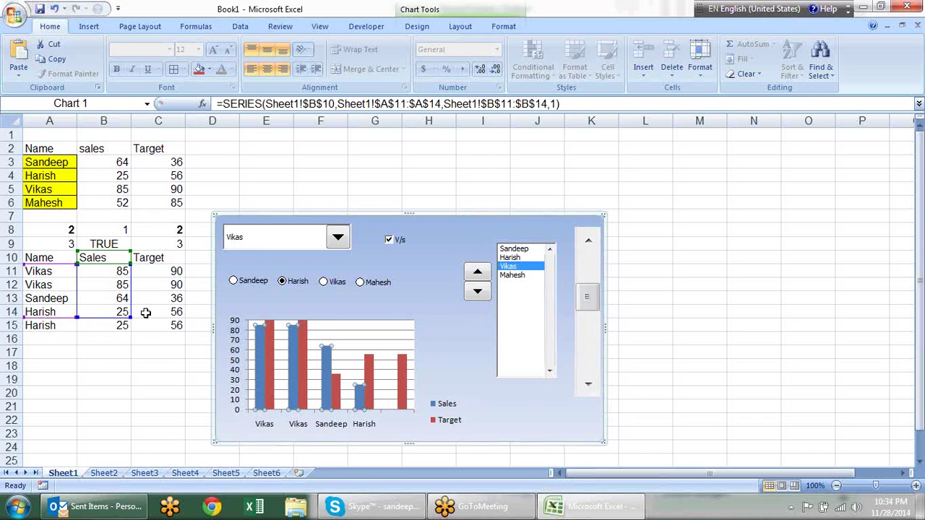
pyautogui.moveTo(130, 318); pyautogui.dragTo(130, 331)
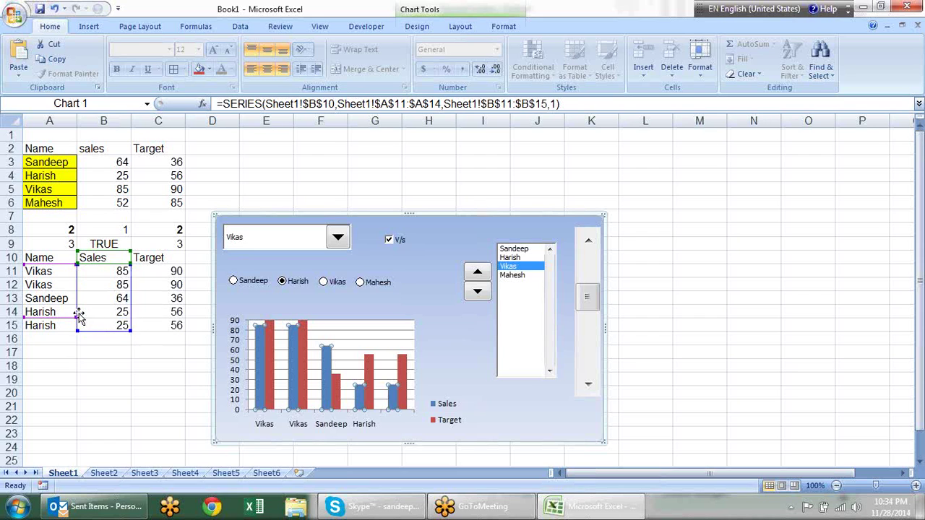
pyautogui.moveTo(77, 318); pyautogui.dragTo(77, 331)
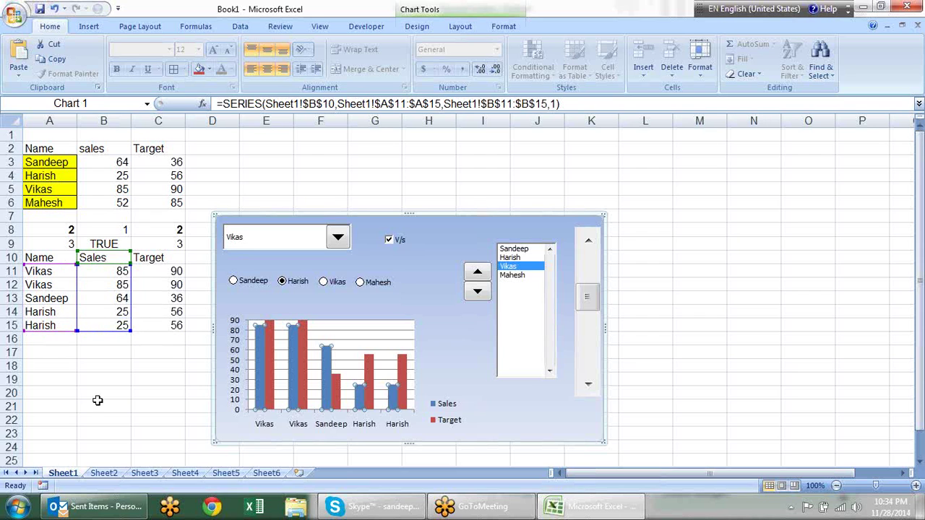
pyautogui.click(113, 447)
# Test each name option in the chart's fifth category, finishing on Mahesh with C8 at 4.
pyautogui.click(338, 285)
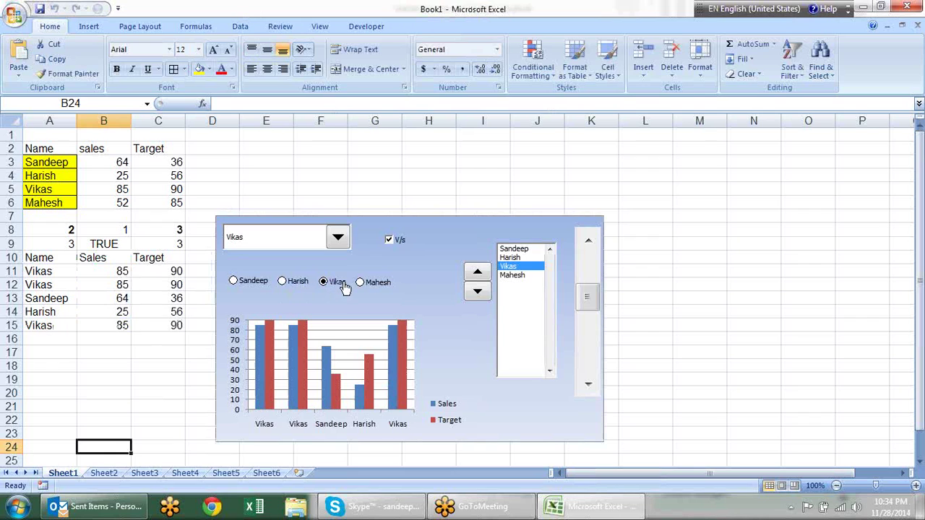
pyautogui.click(365, 283)
pyautogui.click(329, 284)
pyautogui.click(299, 285)
pyautogui.click(262, 283)
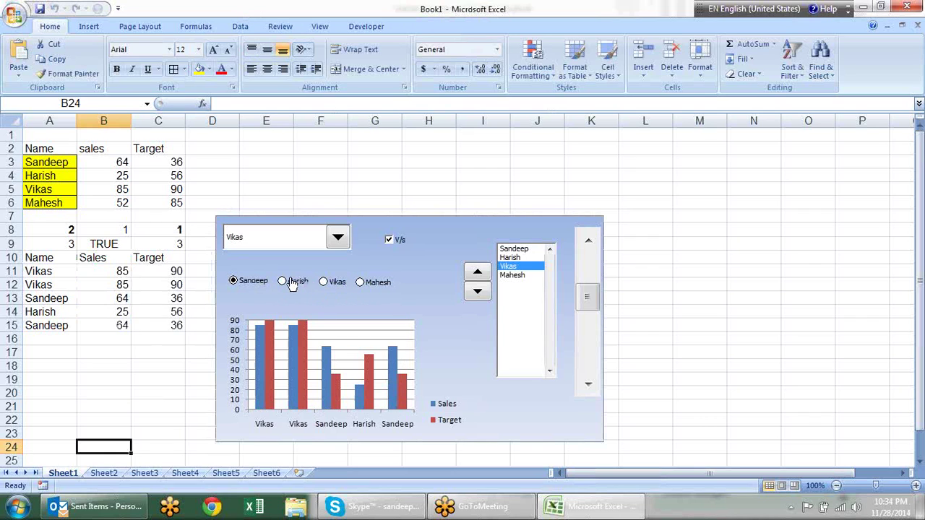
pyautogui.click(291, 284)
pyautogui.click(327, 284)
pyautogui.click(365, 283)
pyautogui.click(651, 206)
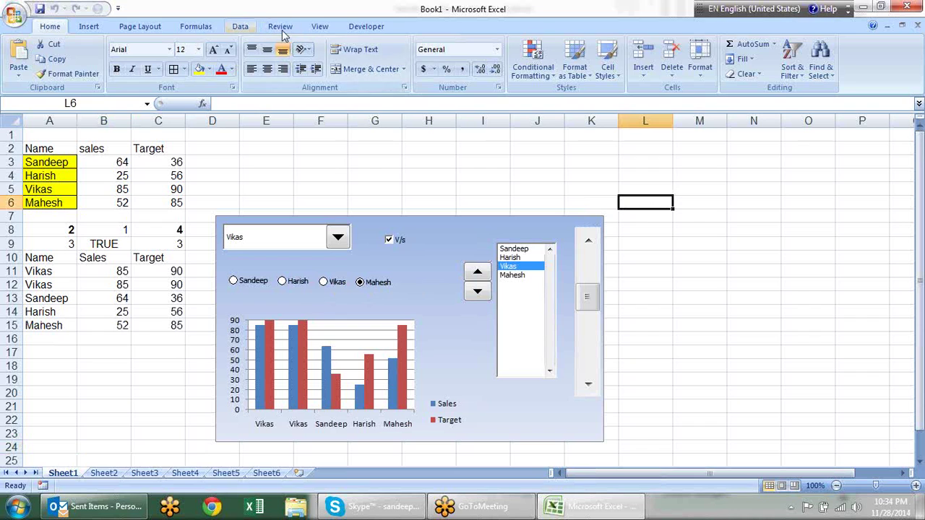
pyautogui.click(366, 26)
# Draw a Form Controls label near F3:G4, delete it, and reopen the form controls gallery.
pyautogui.click(184, 72)
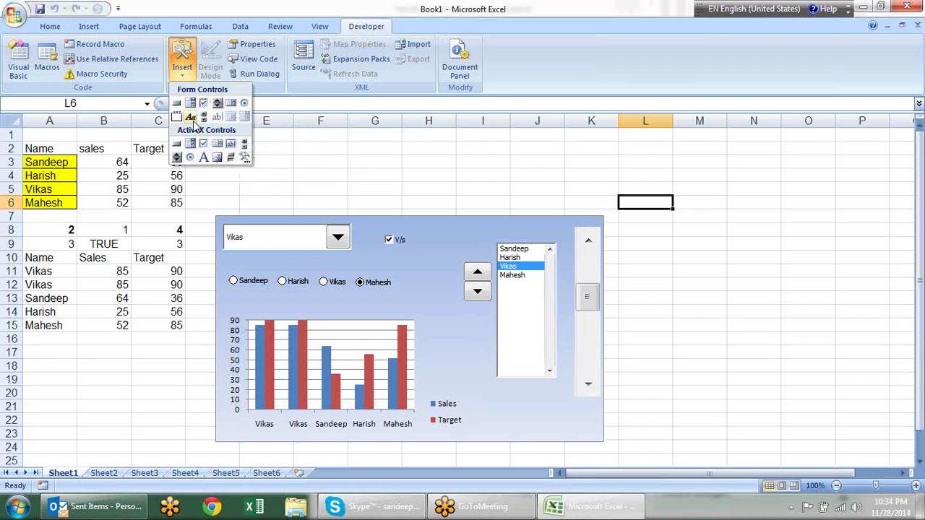
pyautogui.click(193, 118)
pyautogui.moveTo(337, 159)
pyautogui.mouseDown()
pyautogui.moveTo(410, 183)
pyautogui.moveTo(329, 172)
pyautogui.mouseUp()
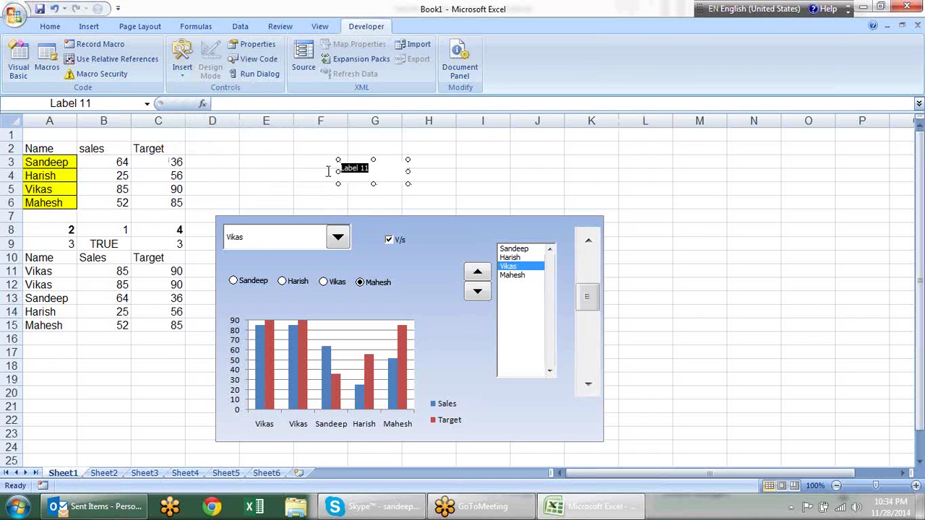
pyautogui.click(396, 160)
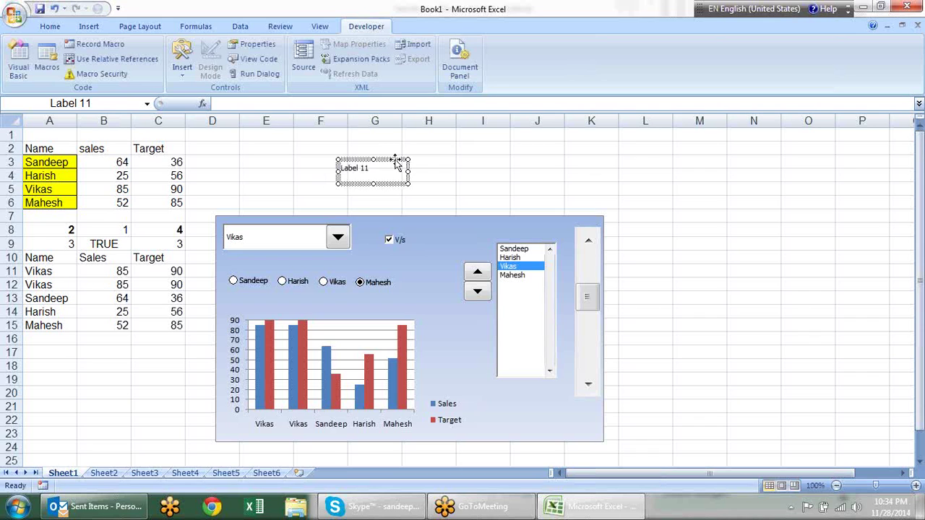
pyautogui.press('Delete')
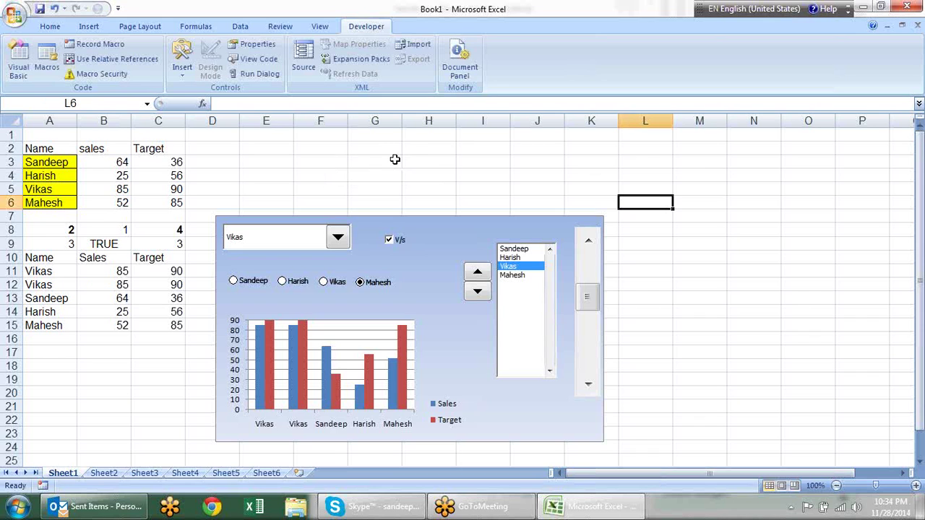
pyautogui.click(184, 66)
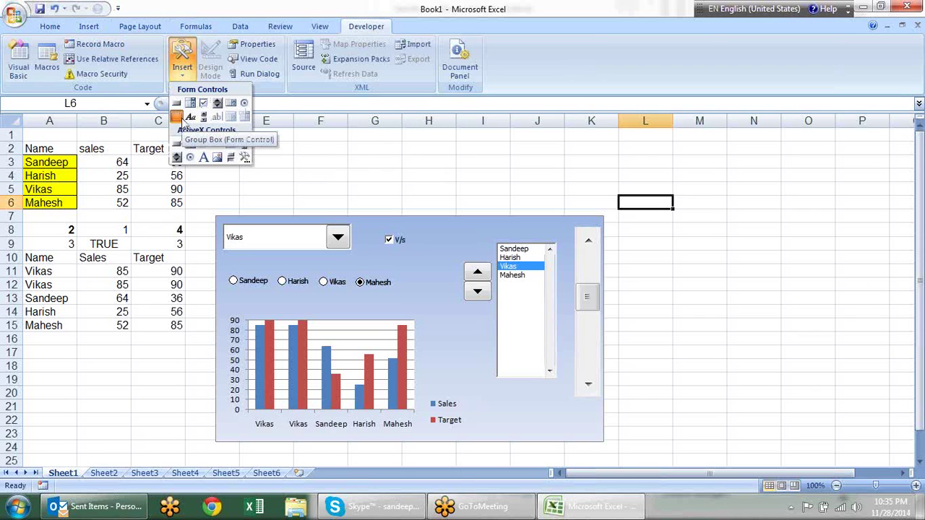
# Draw a group box at the dashboard's lower right.
pyautogui.click(183, 123)
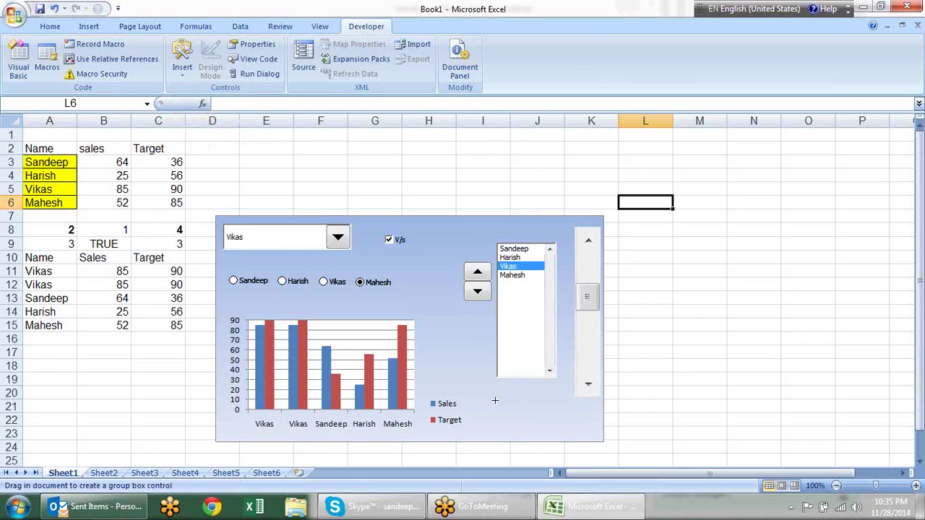
pyautogui.moveTo(496, 401); pyautogui.dragTo(584, 430)
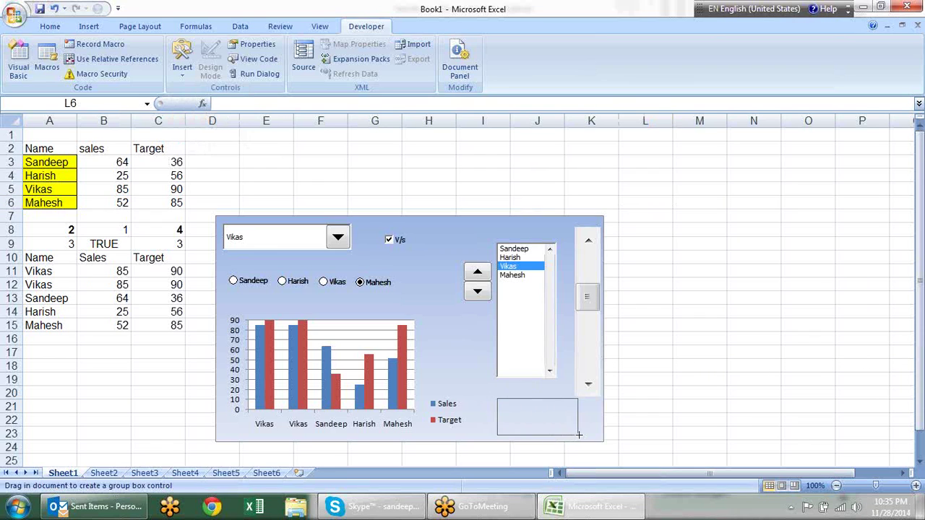
pyautogui.click(686, 271)
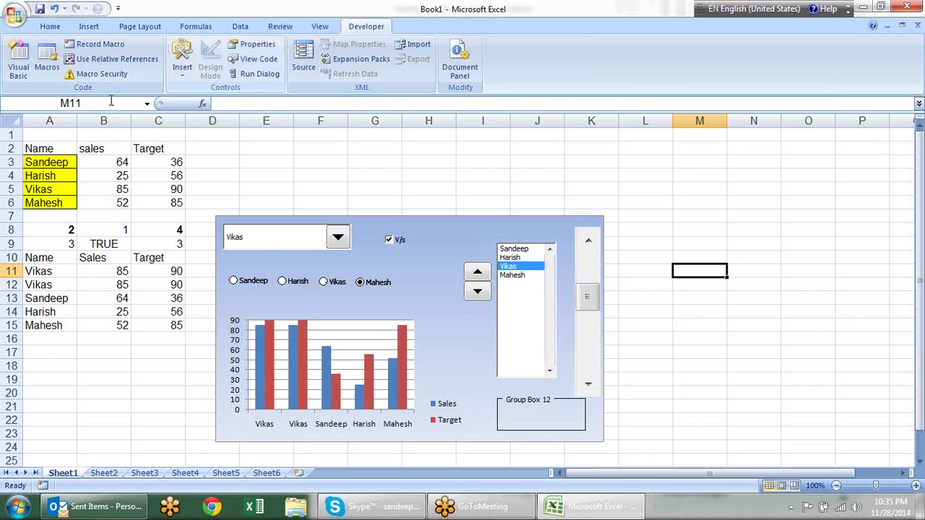
# Add a new option button, move it inside Group Box 12, and reselect Mahesh.
pyautogui.click(192, 75)
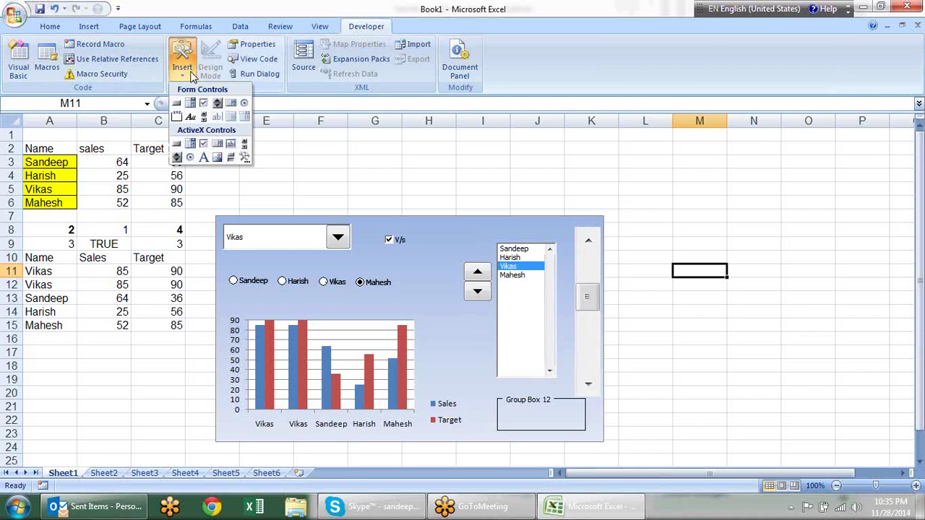
pyautogui.click(243, 103)
pyautogui.moveTo(241, 295); pyautogui.dragTo(295, 314)
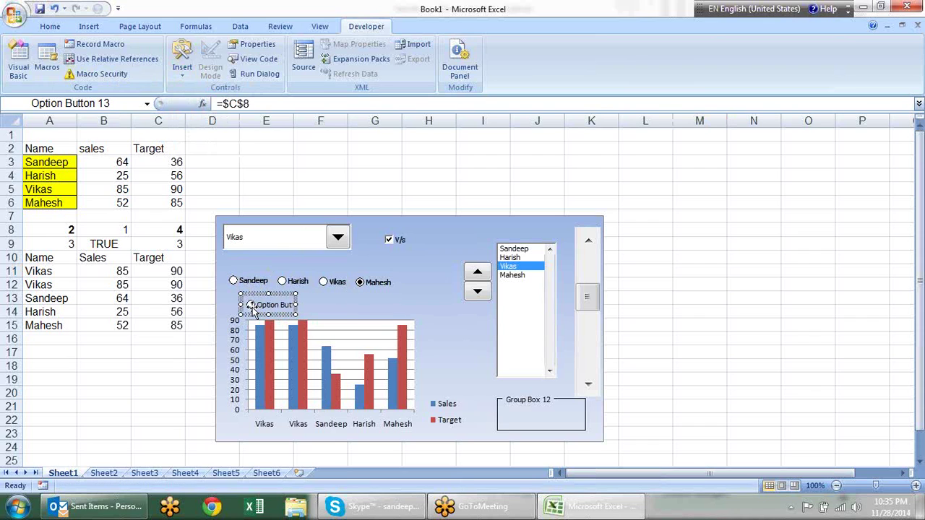
pyautogui.click(199, 365)
pyautogui.click(251, 306)
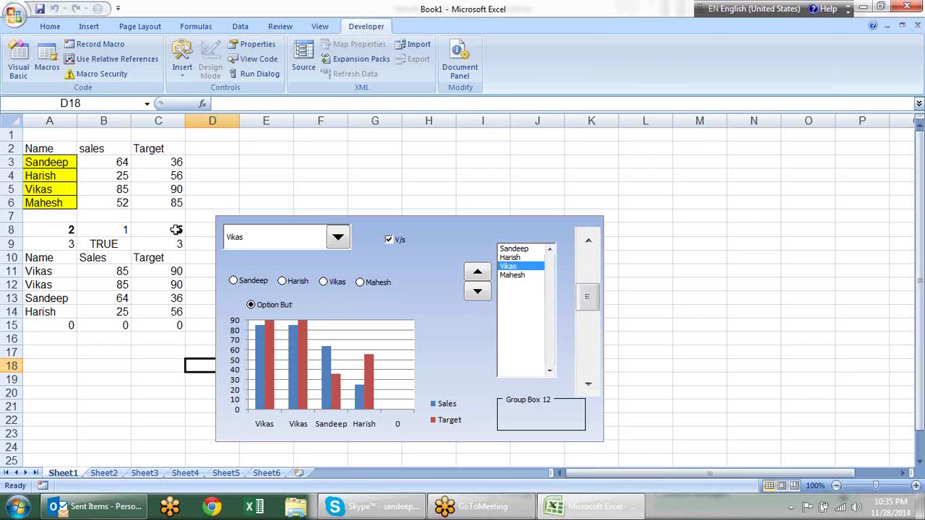
pyautogui.rightClick(276, 308)
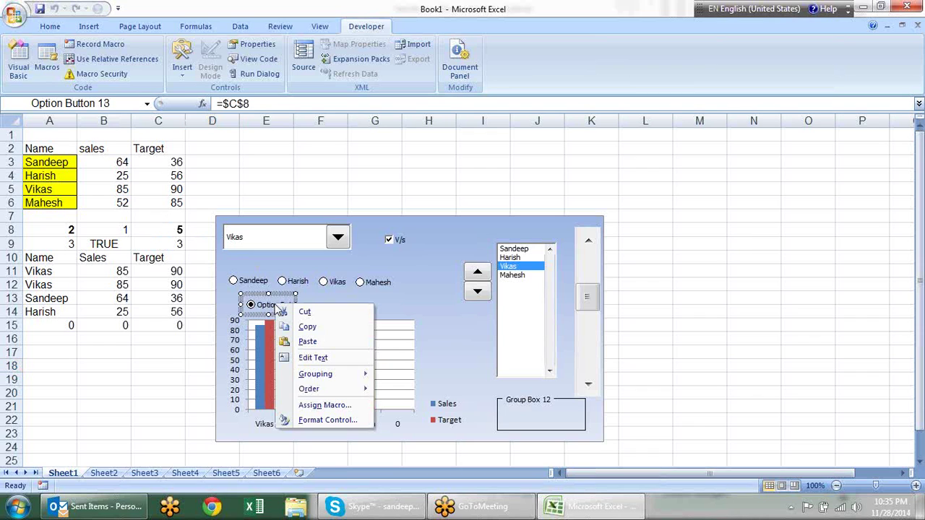
pyautogui.press('Escape')
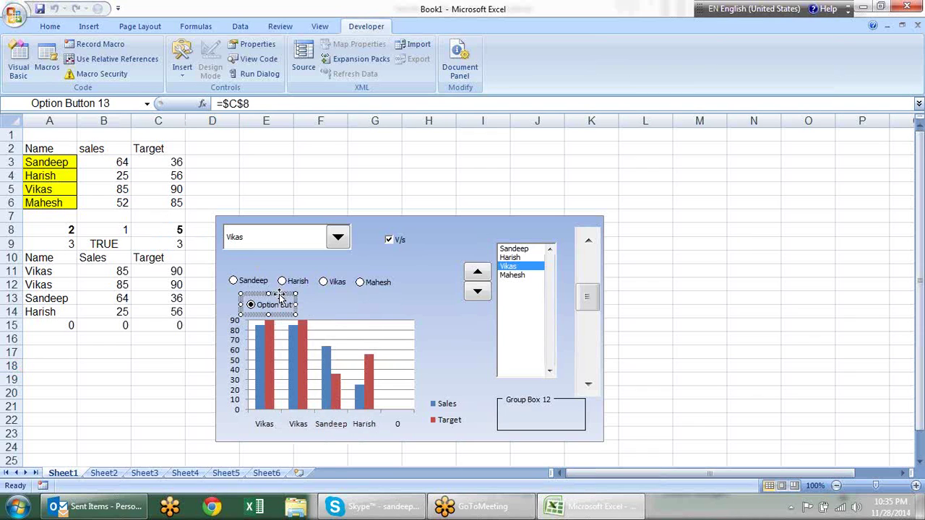
pyautogui.moveTo(279, 294); pyautogui.dragTo(536, 411)
pyautogui.moveTo(535, 411); pyautogui.dragTo(536, 412)
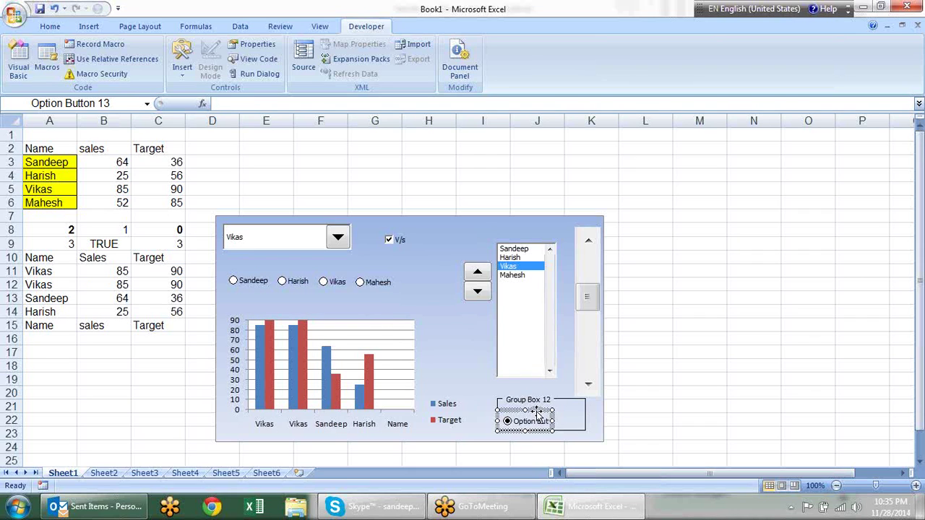
pyautogui.click(336, 288)
pyautogui.click(362, 284)
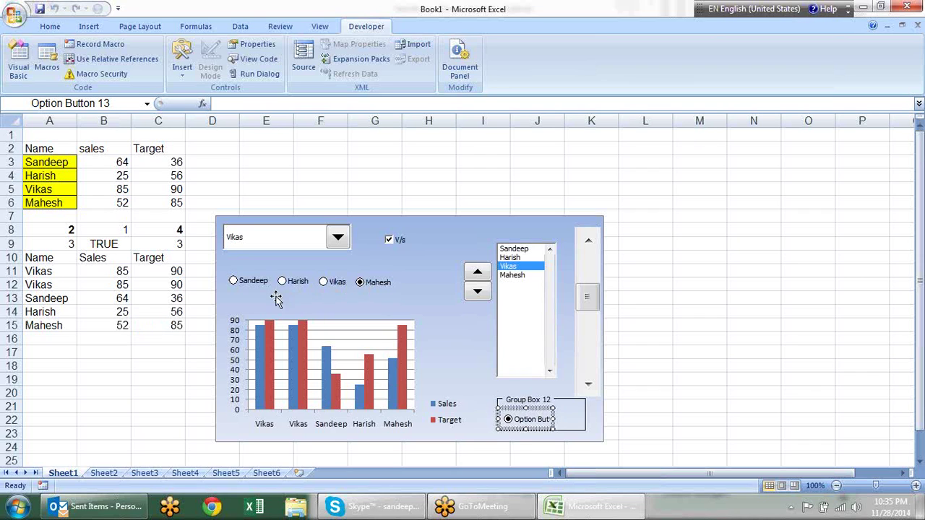
# Link the grouped option button to cell E2 via Format Control.
pyautogui.rightClick(547, 410)
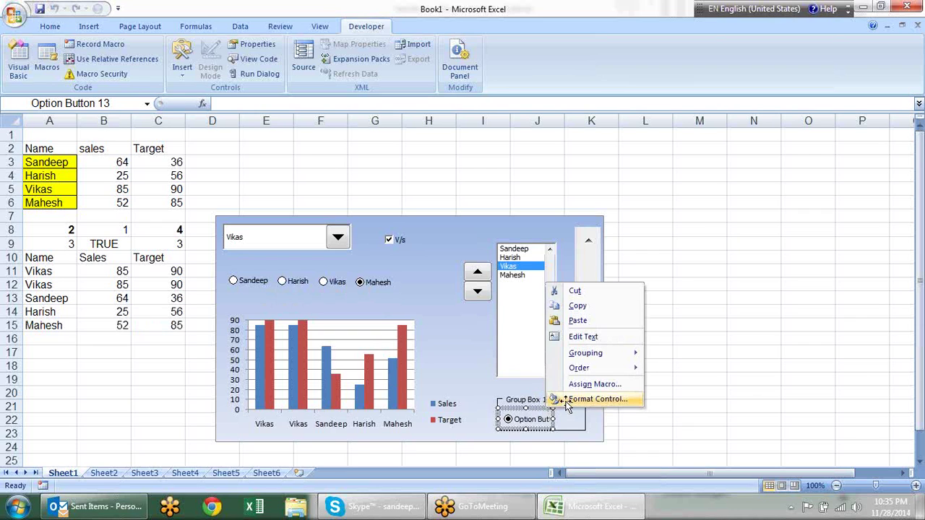
pyautogui.click(571, 401)
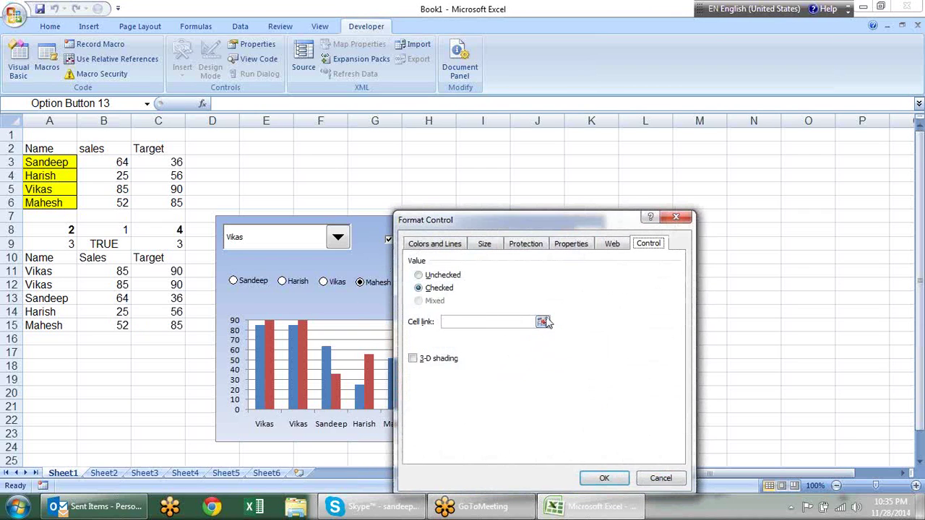
pyautogui.click(542, 321)
pyautogui.click(277, 147)
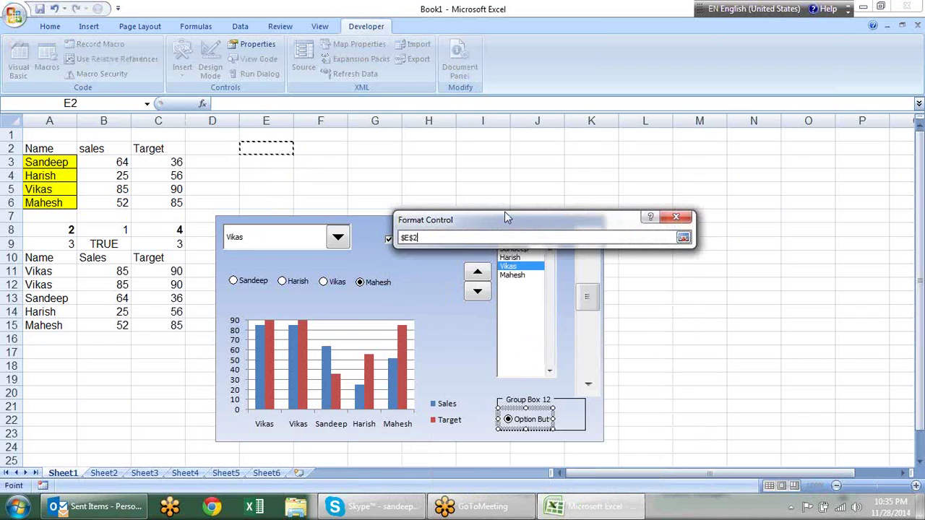
pyautogui.press('Return')
pyautogui.press('Return')
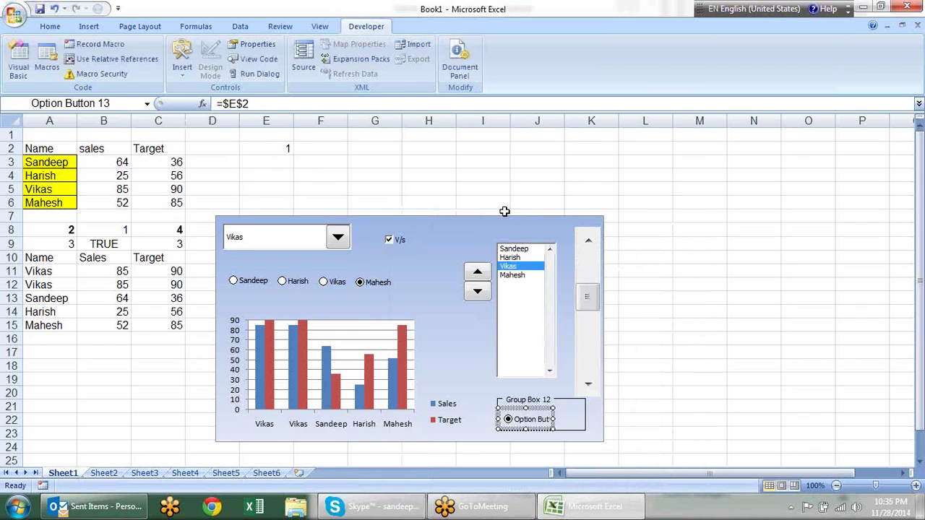
pyautogui.click(707, 260)
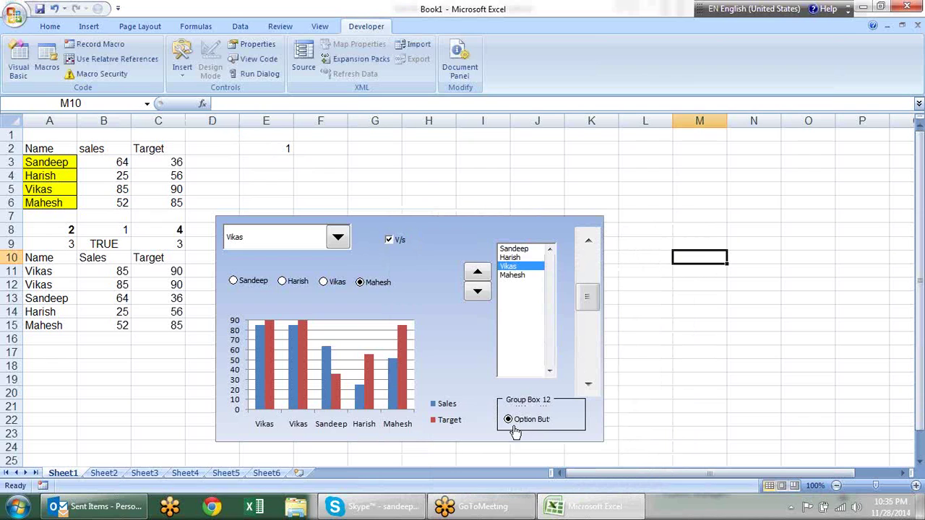
# Enlarge Group Box 12, widening it rightward and making it taller.
pyautogui.click(589, 418)
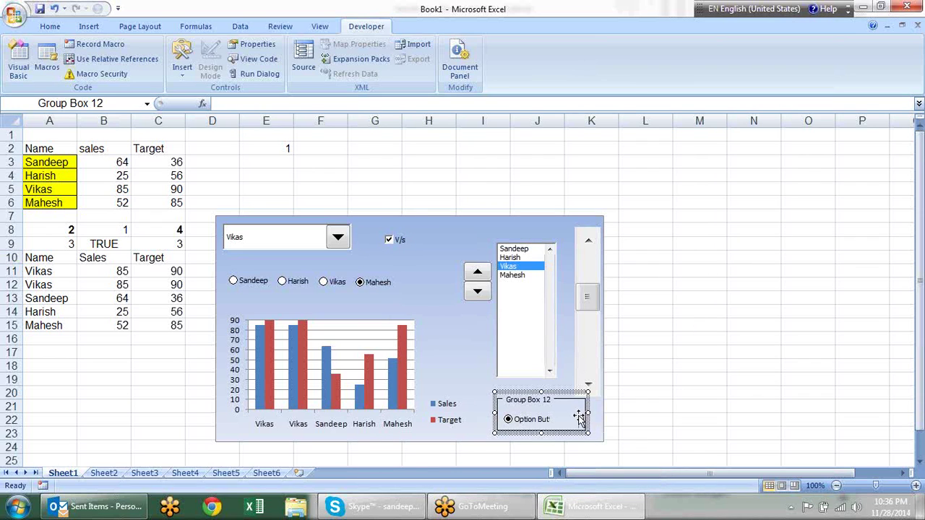
pyautogui.moveTo(589, 414); pyautogui.dragTo(660, 415)
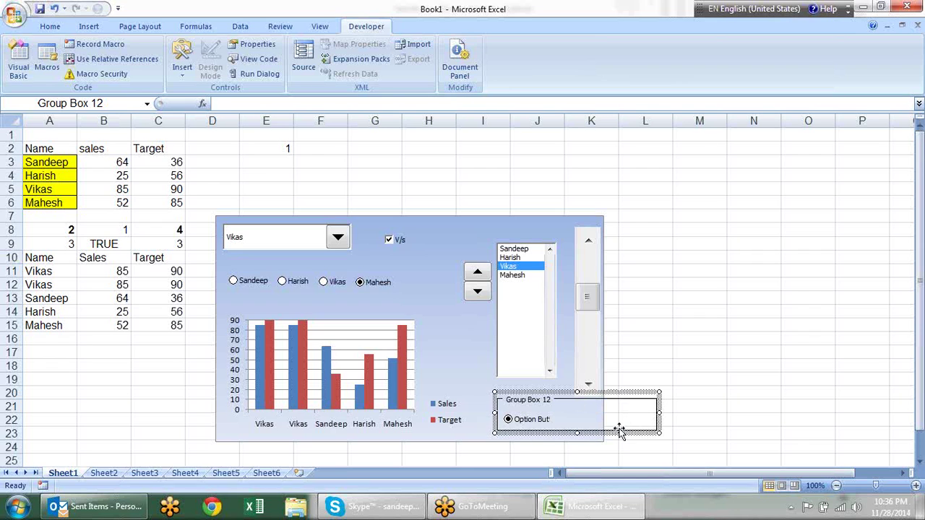
pyautogui.moveTo(576, 433); pyautogui.dragTo(579, 453)
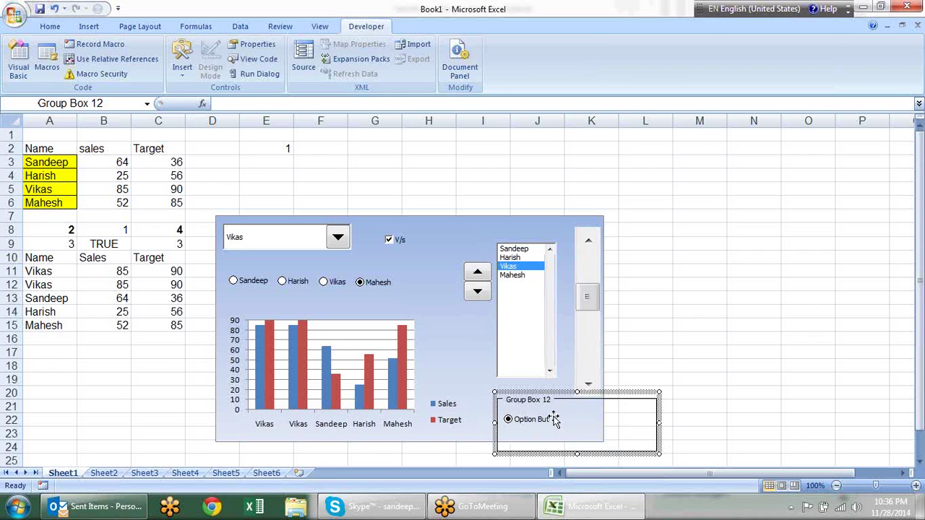
pyautogui.rightClick(550, 434)
pyautogui.click(543, 425)
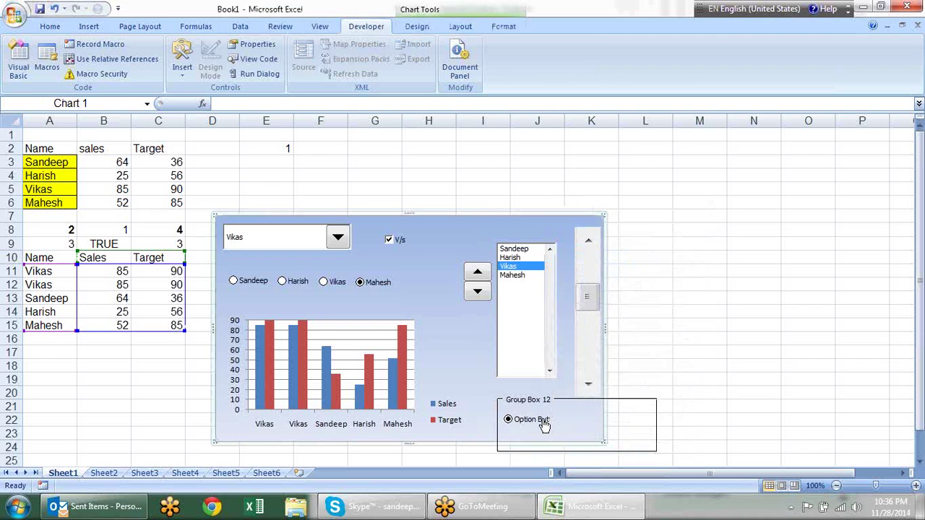
pyautogui.rightClick(546, 428)
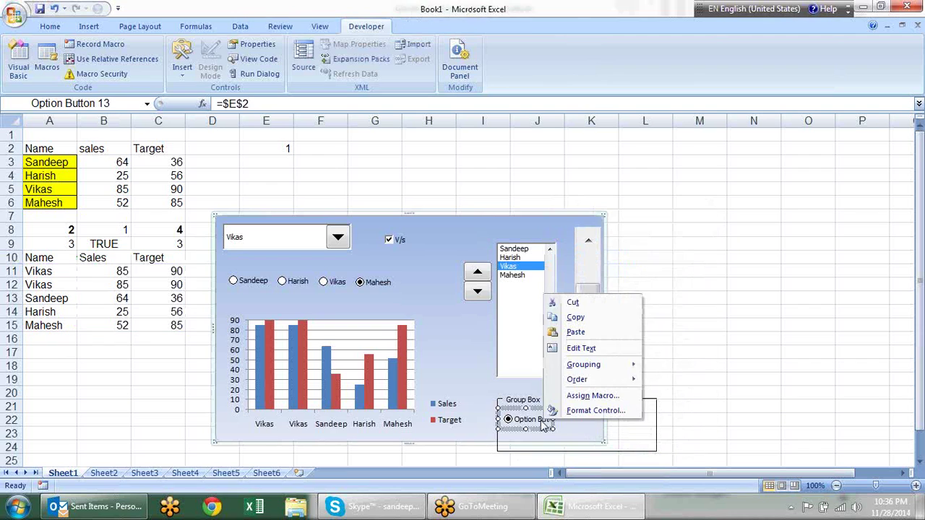
pyautogui.click(817, 328)
# Duplicate the option button with Ctrl+D inside the box and toggle E2 between 1 and 2.
pyautogui.hotkey('ctrl', 'd')
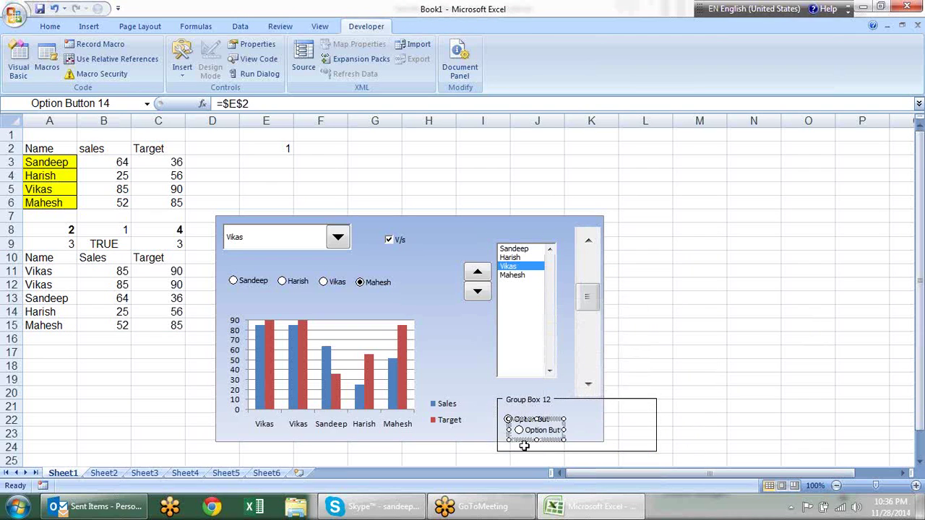
pyautogui.moveTo(565, 425); pyautogui.dragTo(619, 418)
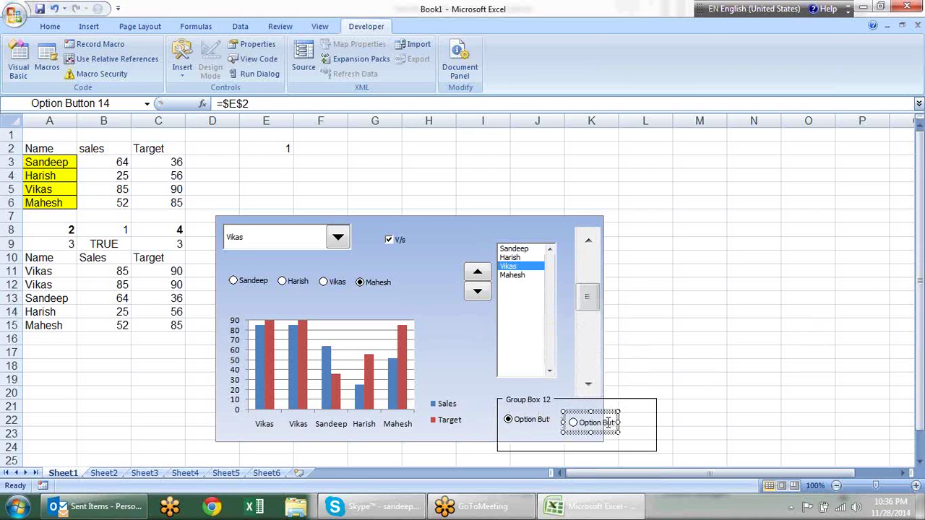
pyautogui.click(753, 379)
pyautogui.click(573, 423)
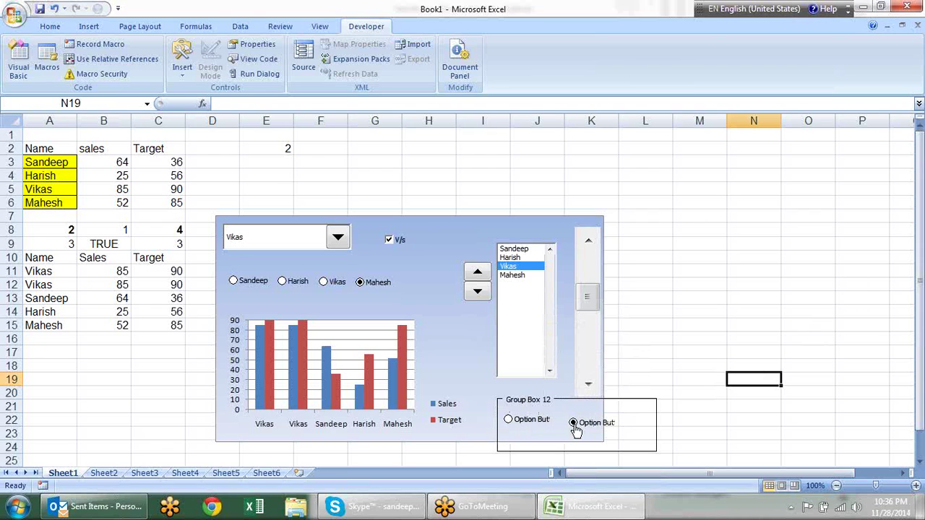
pyautogui.click(510, 419)
pyautogui.click(582, 423)
# Show Sandeep, Harish, Vikas and Mahesh in turn in the chart.
pyautogui.click(254, 284)
pyautogui.click(307, 284)
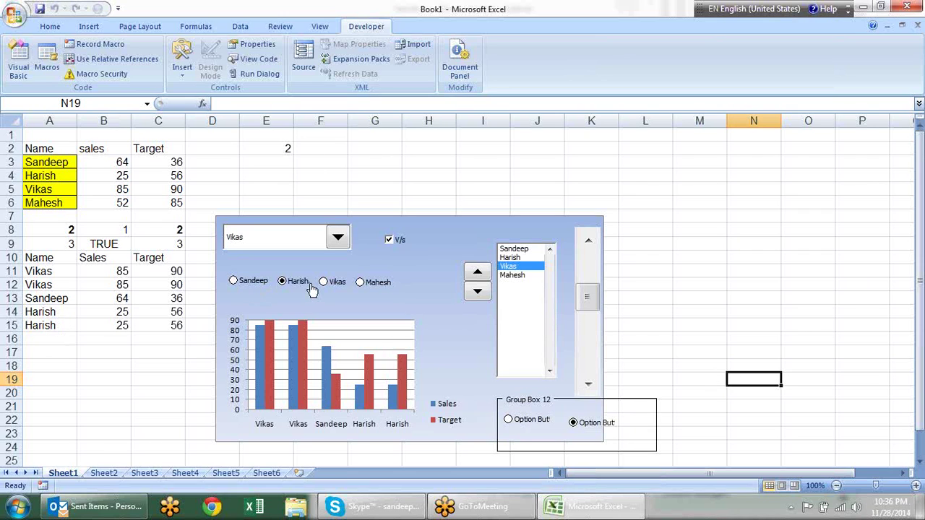
pyautogui.click(331, 284)
pyautogui.click(383, 284)
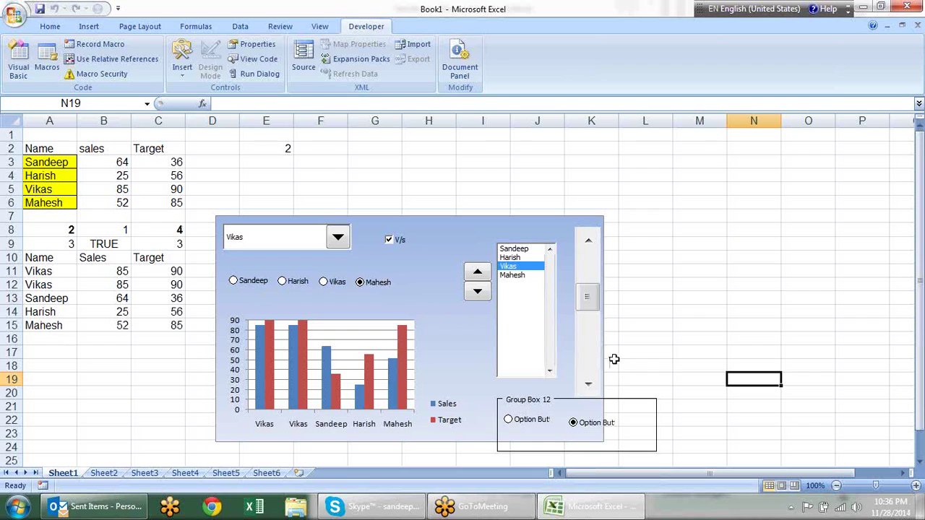
# Move and resize Group Box 12 to frame the four name option buttons.
pyautogui.click(632, 400)
pyautogui.moveTo(384, 289); pyautogui.dragTo(360, 261)
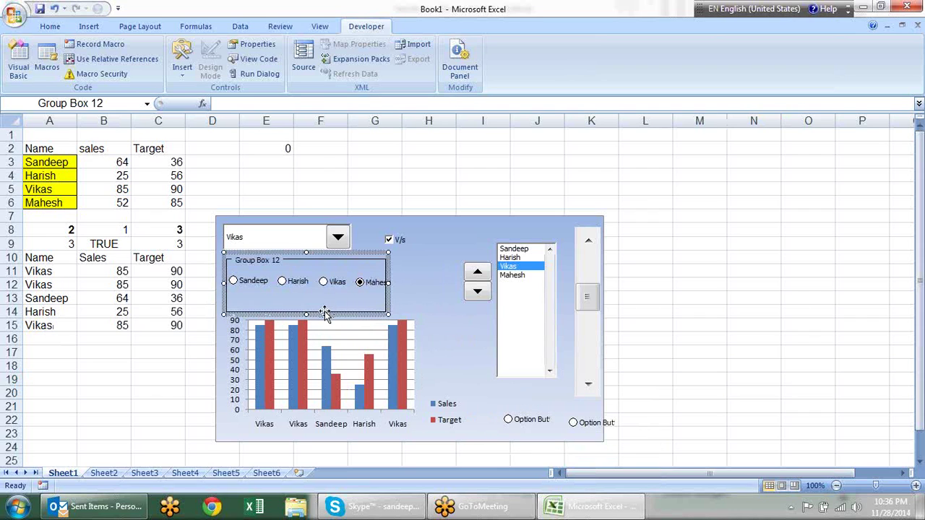
pyautogui.moveTo(305, 315)
pyautogui.mouseDown()
pyautogui.moveTo(305, 294)
pyautogui.moveTo(305, 304)
pyautogui.mouseUp()
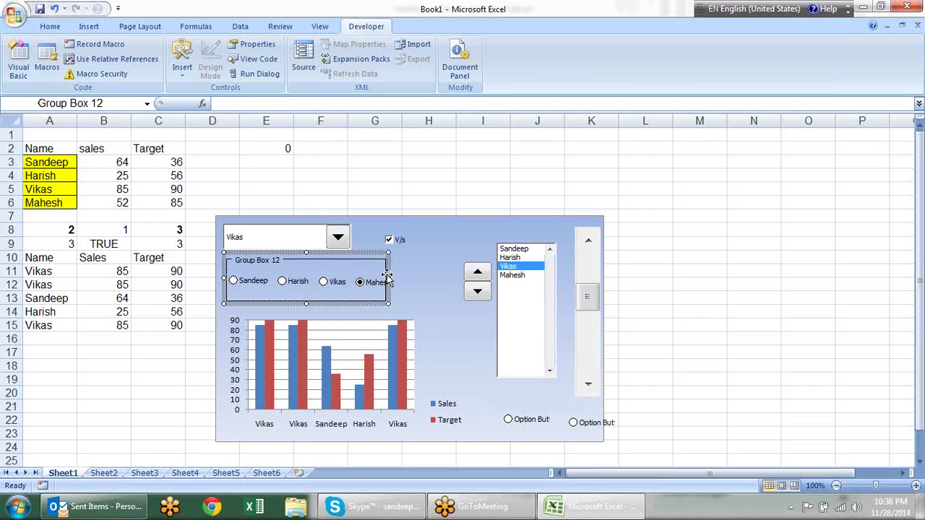
pyautogui.moveTo(389, 281); pyautogui.dragTo(415, 282)
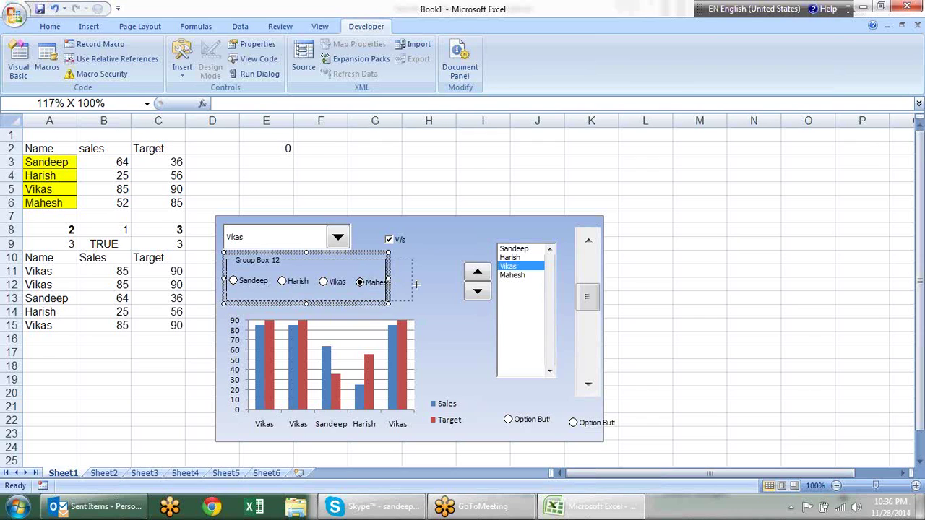
# Give the group box 3-D shading and clear its old caption text.
pyautogui.rightClick(412, 265)
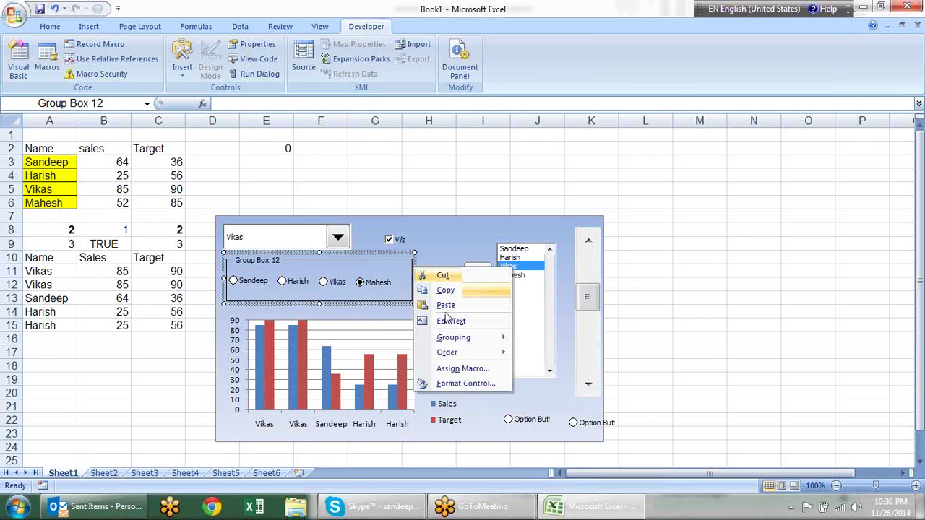
pyautogui.click(450, 383)
pyautogui.click(323, 192)
pyautogui.click(470, 384)
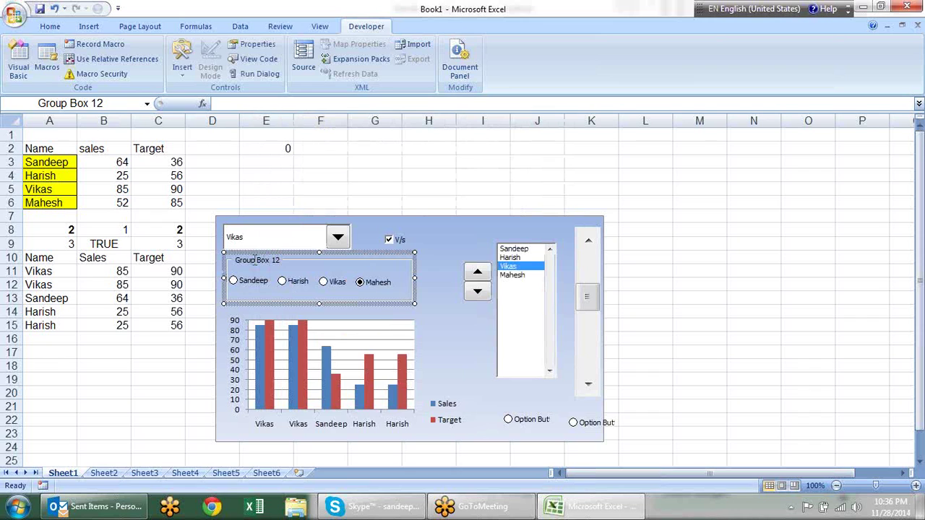
pyautogui.moveTo(280, 260); pyautogui.dragTo(235, 265)
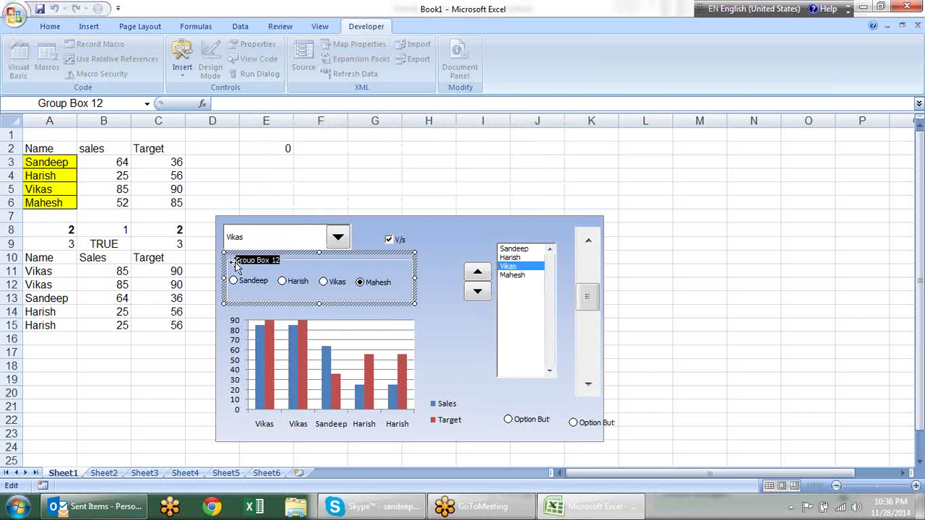
pyautogui.press('BackSpace')
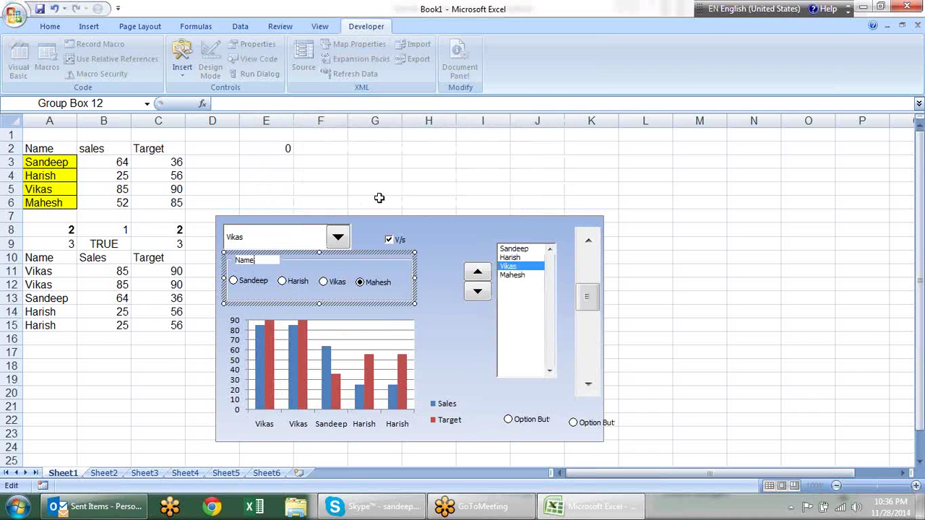
# Confirm the Name caption, then turn on 3-D shading for the Sandeep and Harish buttons.
pyautogui.click(376, 203)
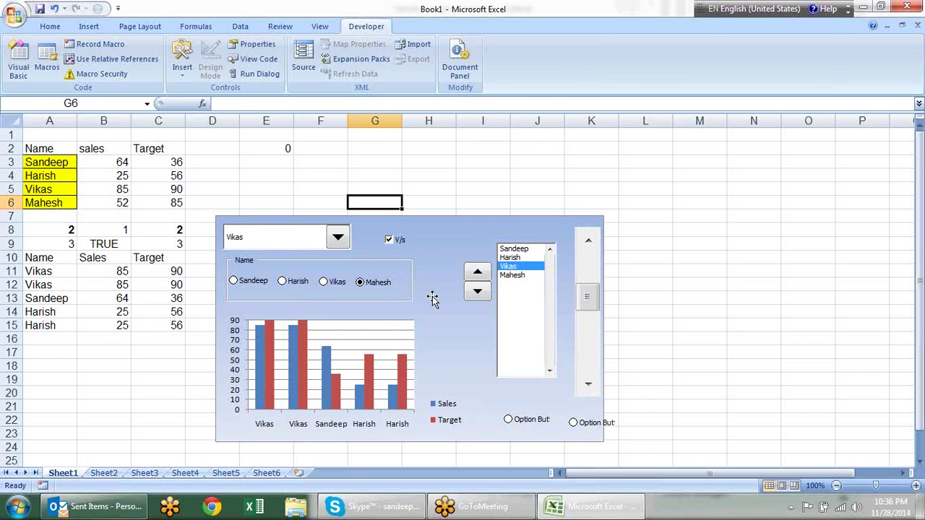
pyautogui.rightClick(248, 283)
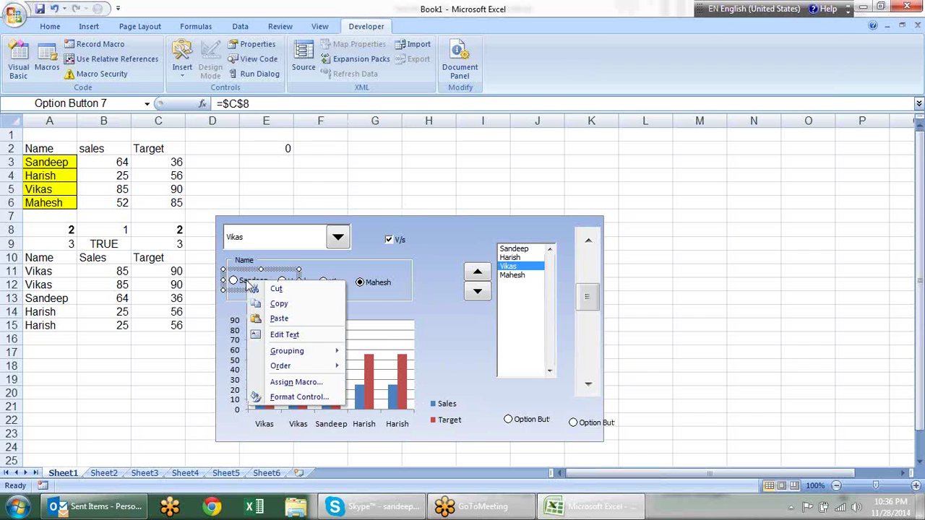
pyautogui.click(289, 397)
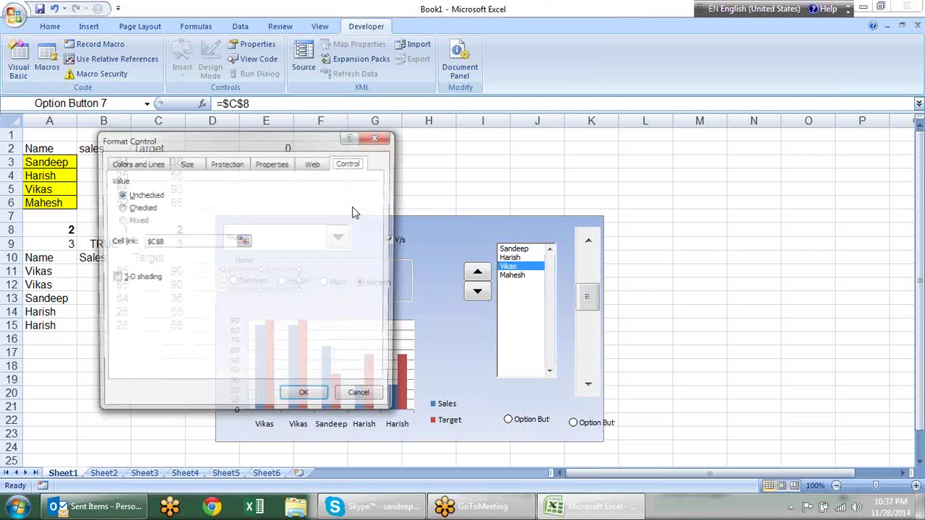
pyautogui.click(144, 279)
pyautogui.click(305, 398)
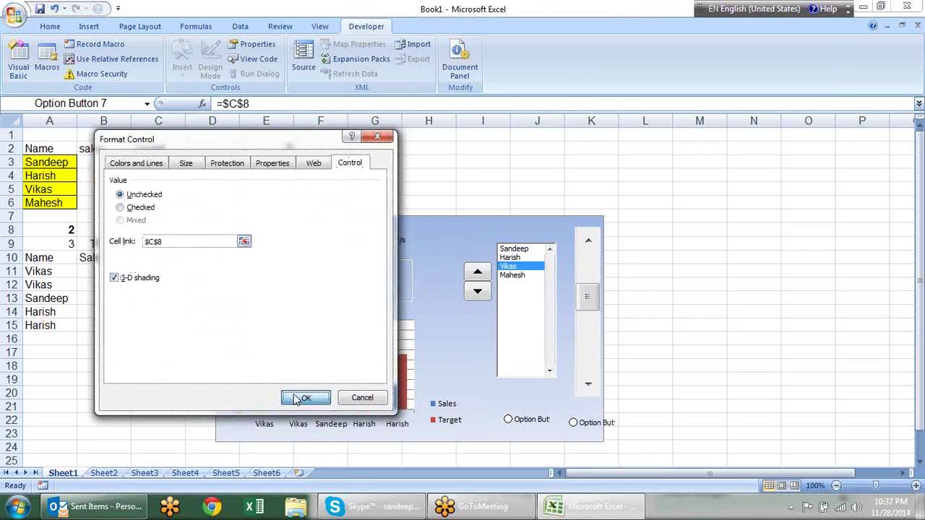
pyautogui.rightClick(311, 289)
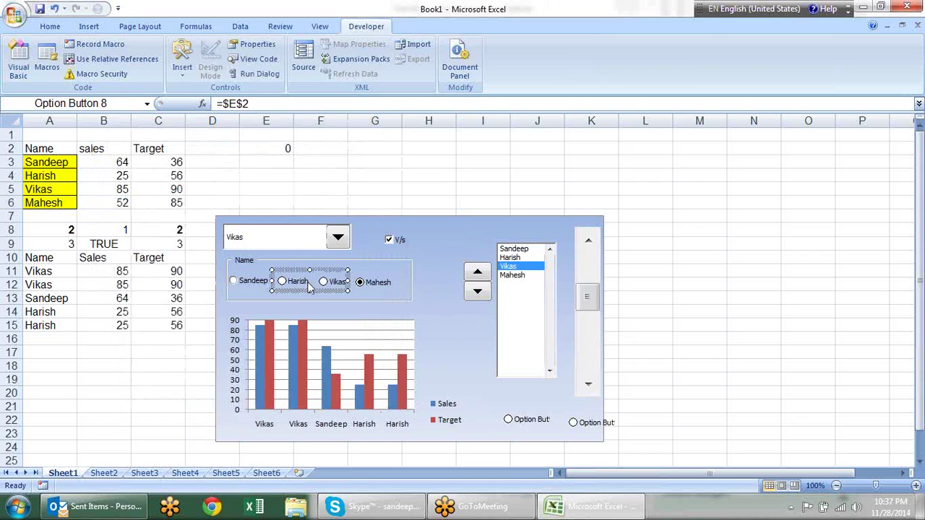
pyautogui.click(366, 399)
pyautogui.click(198, 280)
pyautogui.click(368, 401)
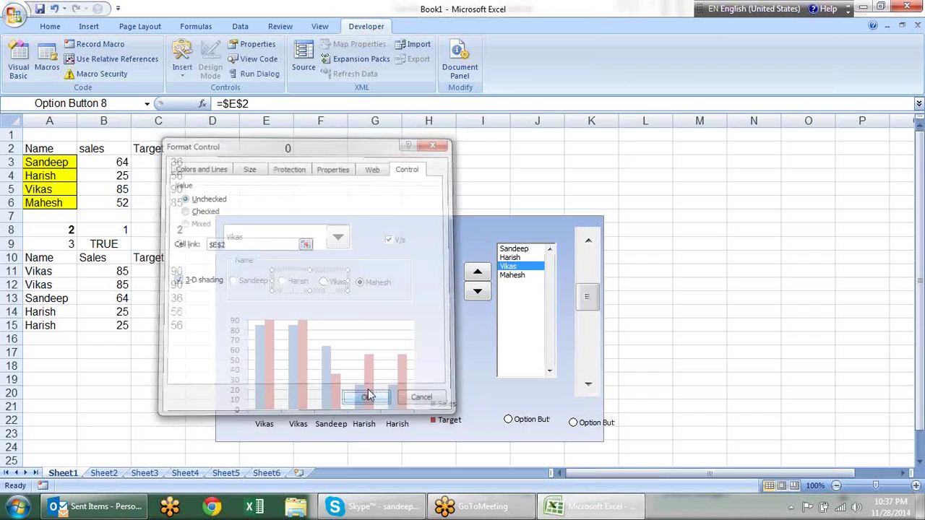
# Turn on 3-D shading for Vikas and Mahesh, then test by picking Vikas and Harish.
pyautogui.rightClick(344, 281)
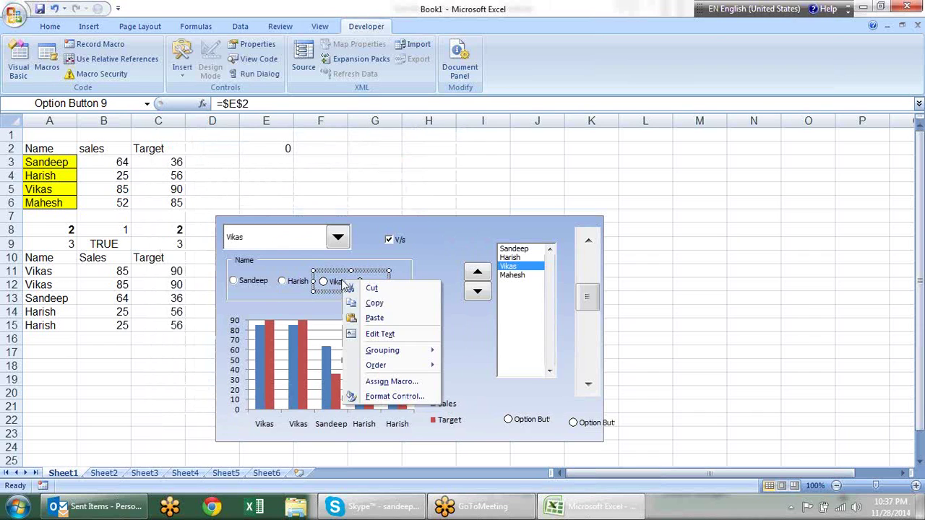
pyautogui.click(387, 398)
pyautogui.click(246, 277)
pyautogui.click(401, 397)
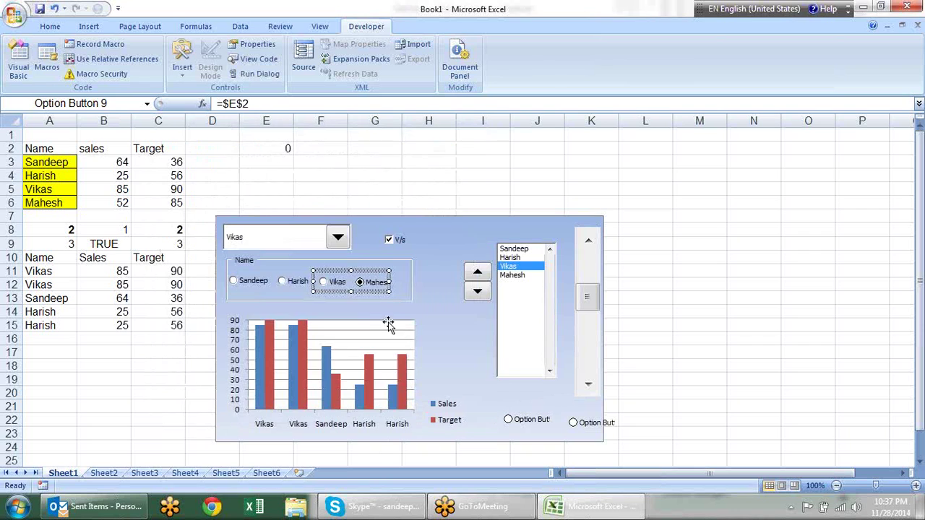
pyautogui.click(377, 281)
pyautogui.rightClick(377, 280)
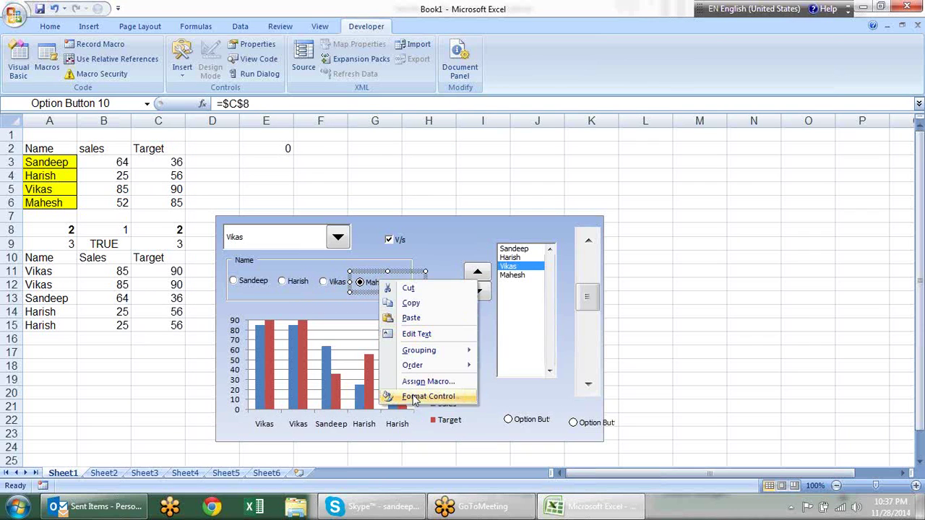
pyautogui.click(408, 399)
pyautogui.click(247, 277)
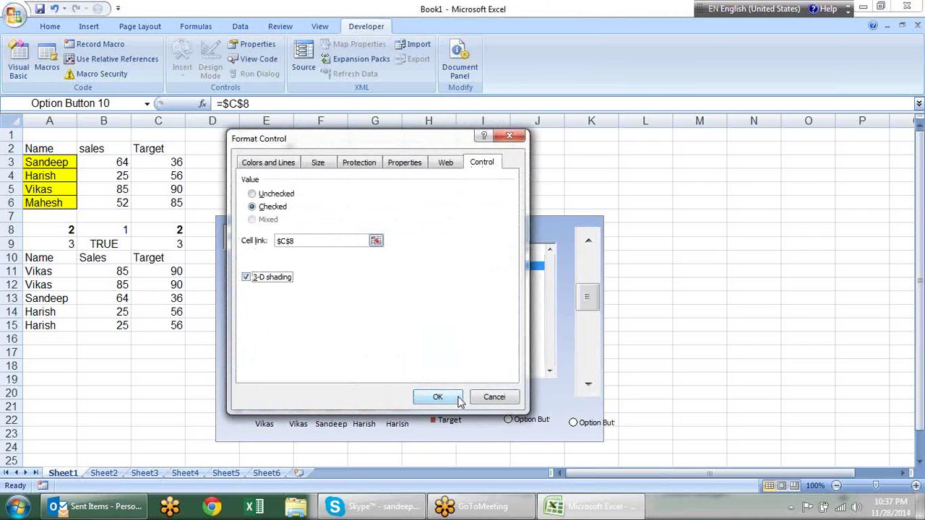
pyautogui.click(433, 397)
pyautogui.click(659, 316)
pyautogui.click(324, 283)
pyautogui.click(302, 285)
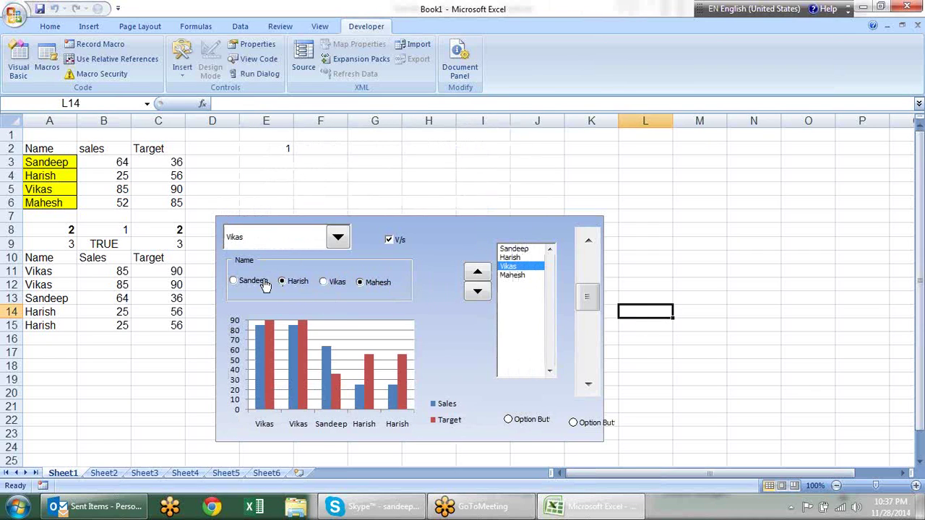
# Test the Name options and both standalone options, watching E2 and C8 change.
pyautogui.click(246, 287)
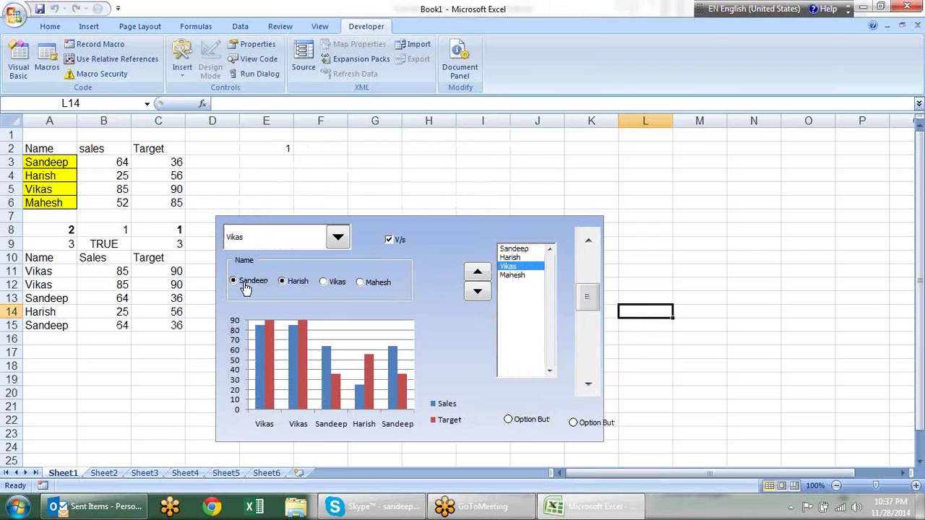
pyautogui.click(327, 284)
pyautogui.click(289, 284)
pyautogui.click(526, 428)
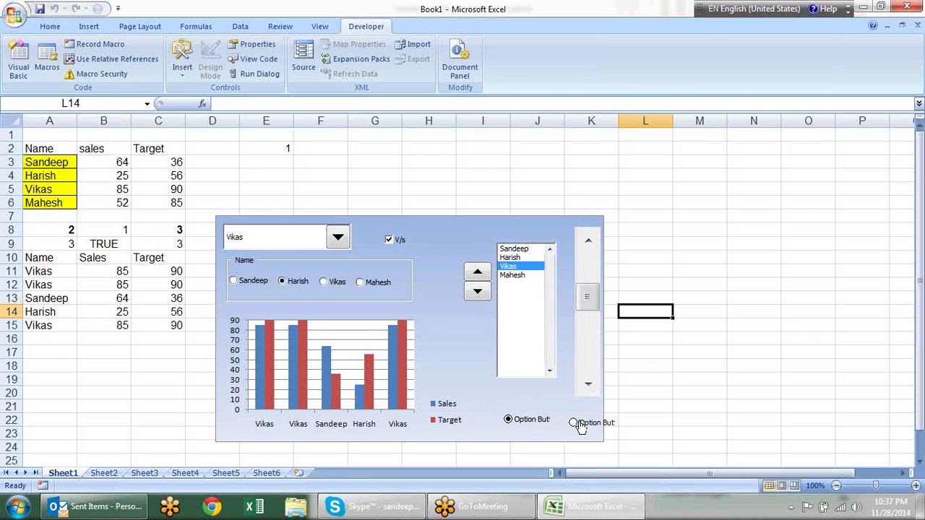
pyautogui.click(575, 423)
# Extend the Name group box and the Sales vs Target chart further left.
pyautogui.rightClick(249, 284)
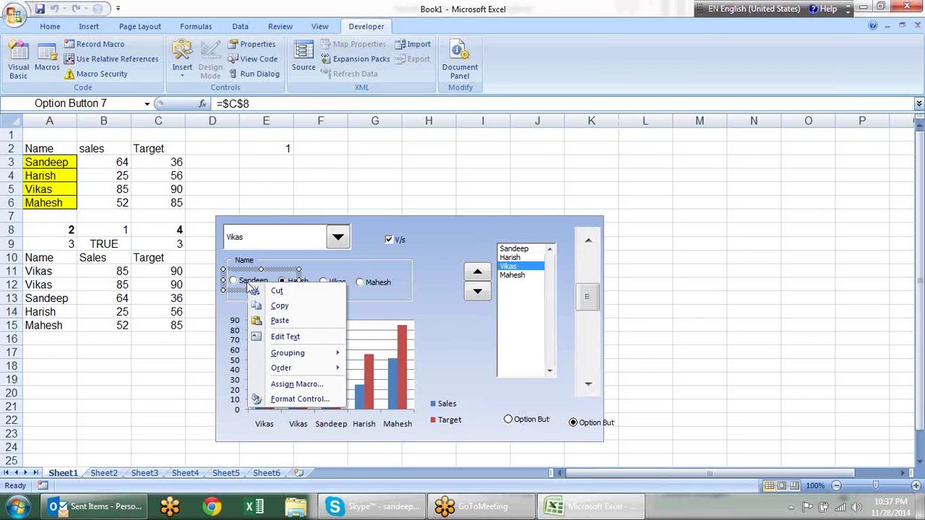
pyautogui.click(410, 275)
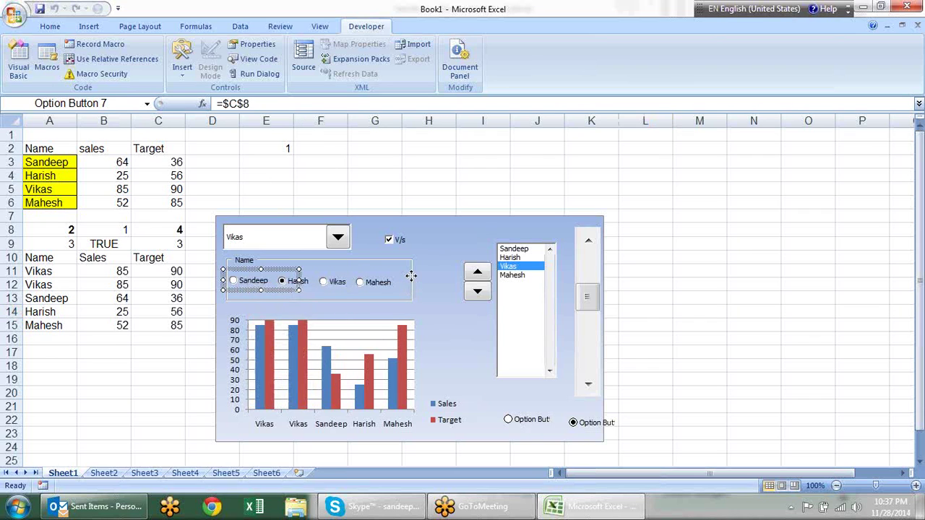
pyautogui.click(410, 276)
pyautogui.moveTo(224, 278); pyautogui.dragTo(205, 278)
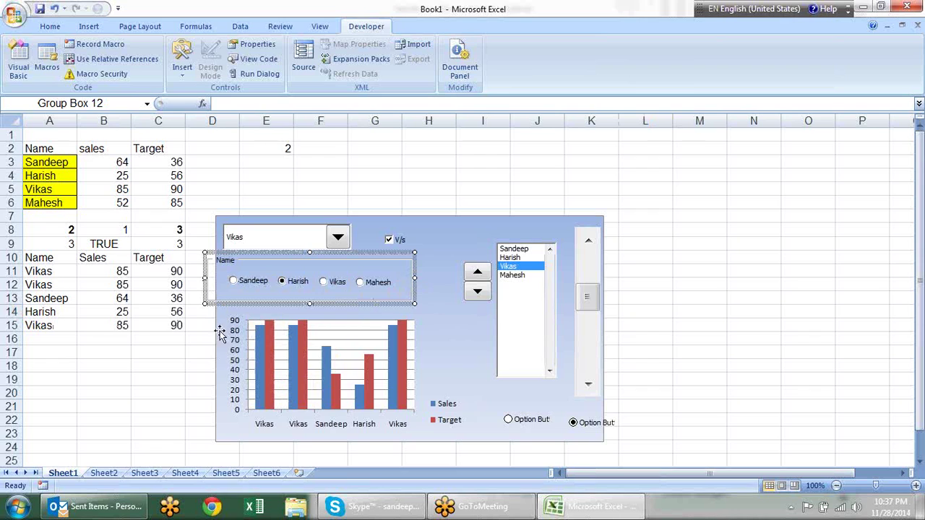
pyautogui.click(220, 367)
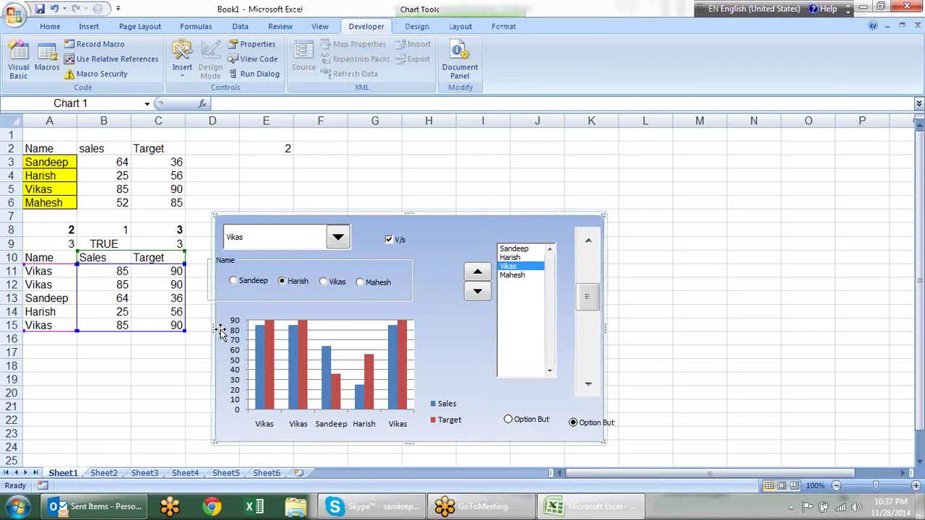
pyautogui.moveTo(214, 330); pyautogui.dragTo(203, 330)
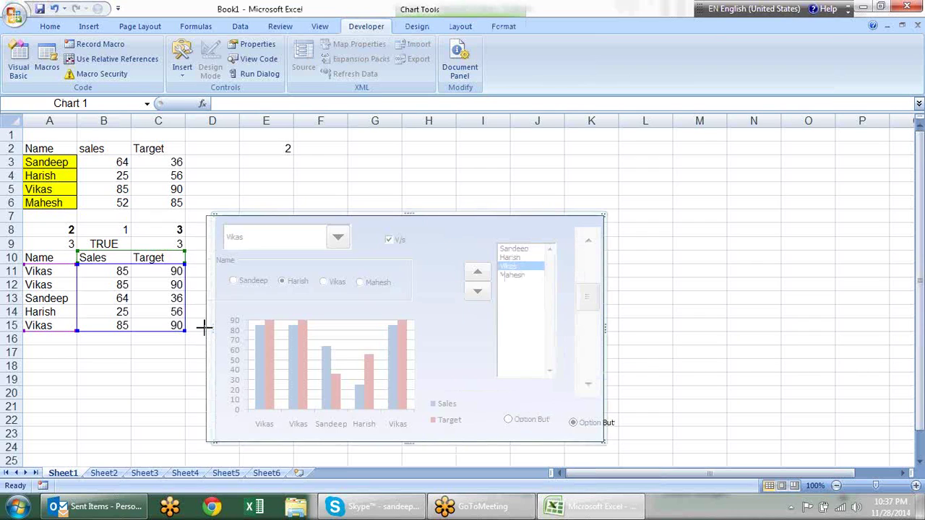
# Cycle the Name choice through all four names, ending on Sandeep with C8 at 1.
pyautogui.click(242, 281)
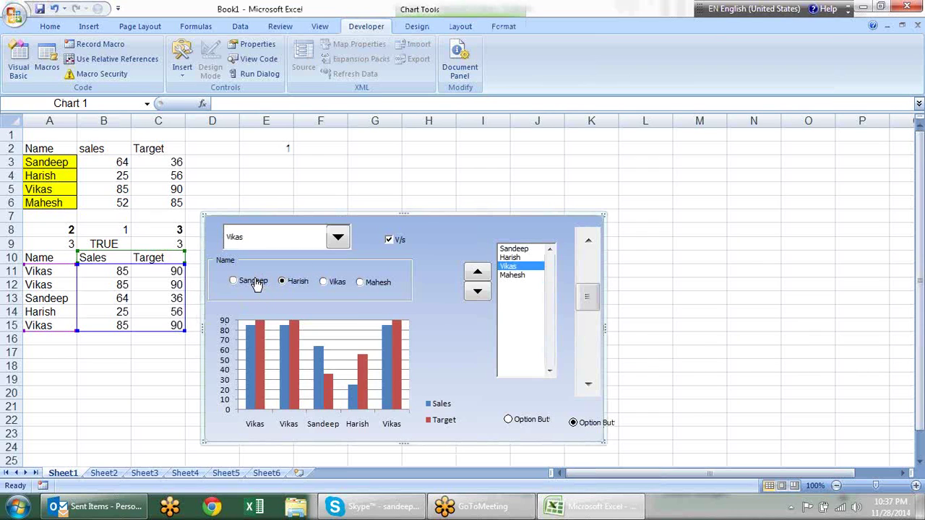
pyautogui.click(283, 282)
pyautogui.click(323, 282)
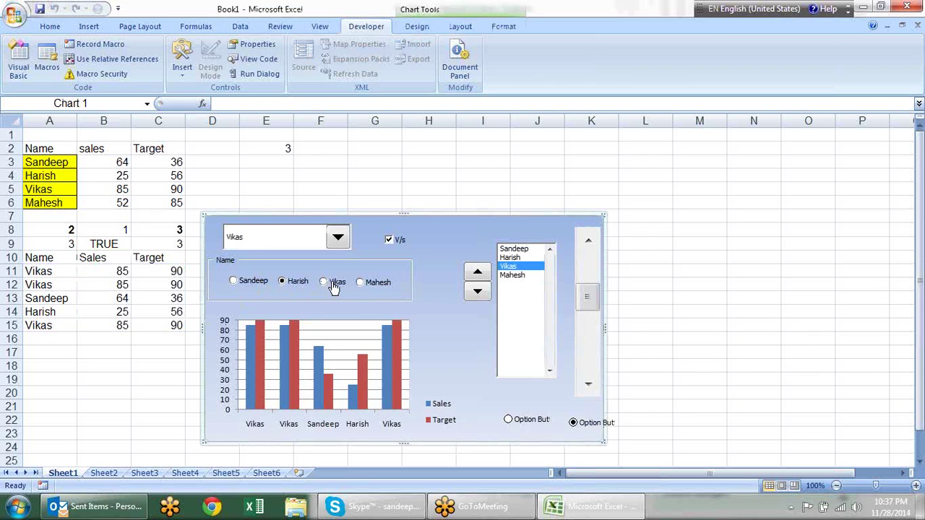
pyautogui.click(371, 284)
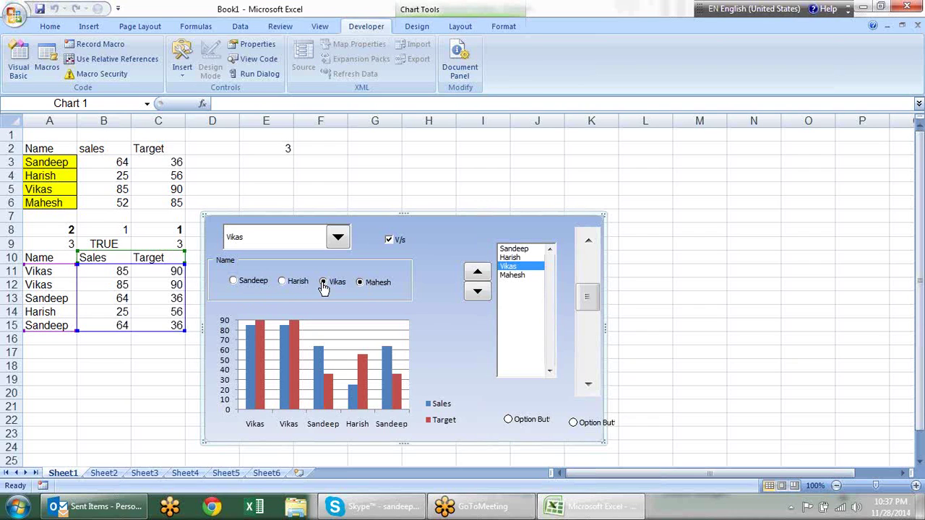
pyautogui.click(282, 282)
pyautogui.click(257, 282)
# Stretch the Name group box right to enclose Mahesh, then cycle back to Sandeep.
pyautogui.rightClick(385, 283)
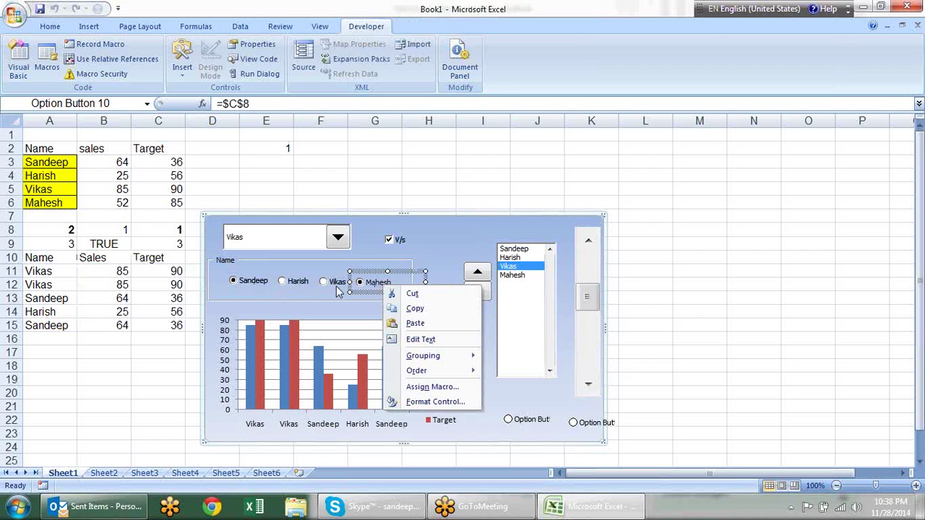
pyautogui.click(412, 270)
pyautogui.click(414, 276)
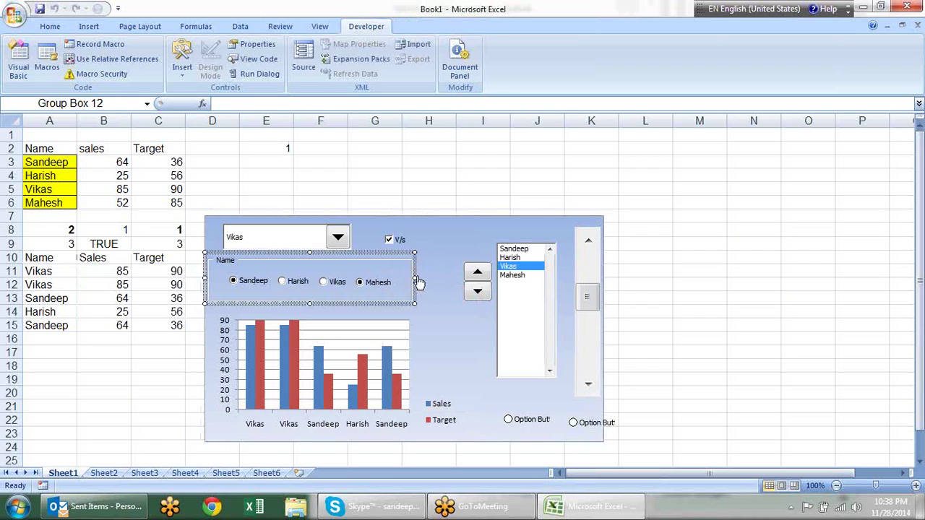
pyautogui.moveTo(416, 279); pyautogui.dragTo(464, 288)
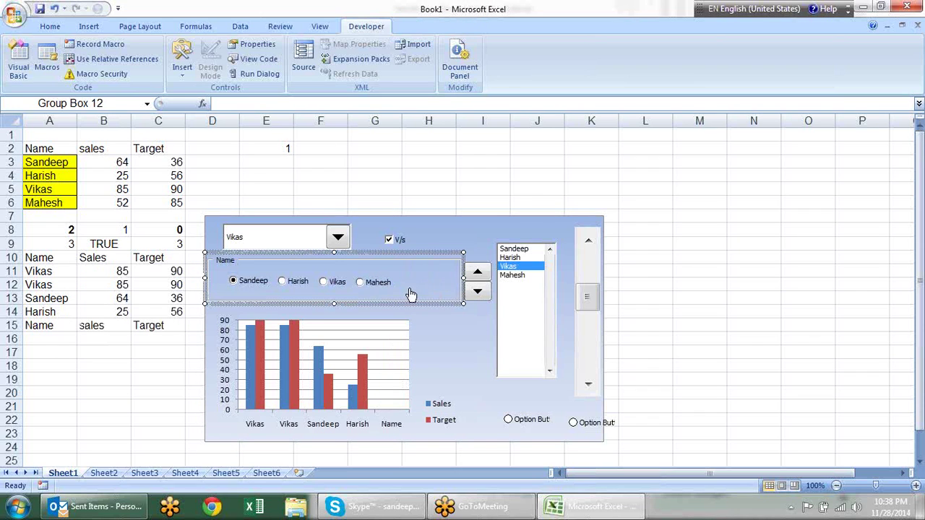
pyautogui.click(541, 185)
pyautogui.click(388, 286)
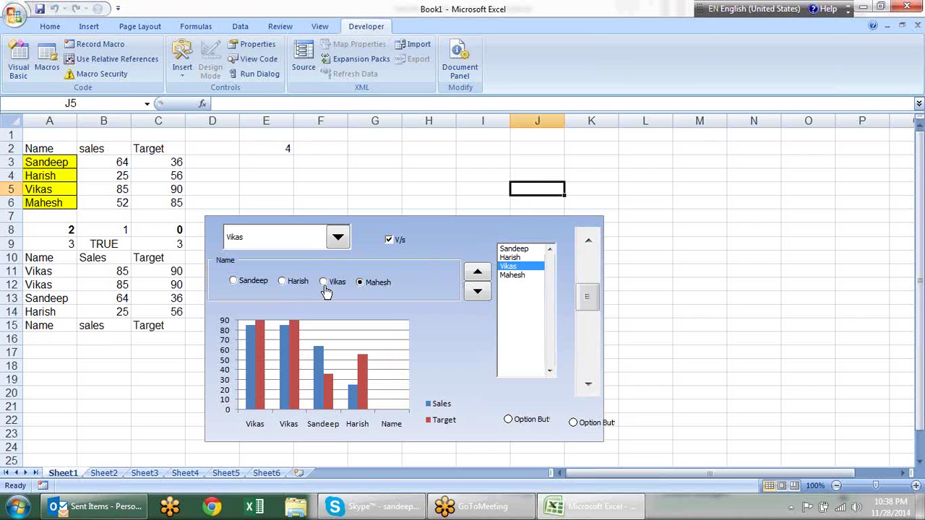
pyautogui.click(324, 287)
pyautogui.click(298, 284)
pyautogui.click(259, 286)
# Relink the Sandeep option button's cell link from E2 to $C$8.
pyautogui.rightClick(265, 287)
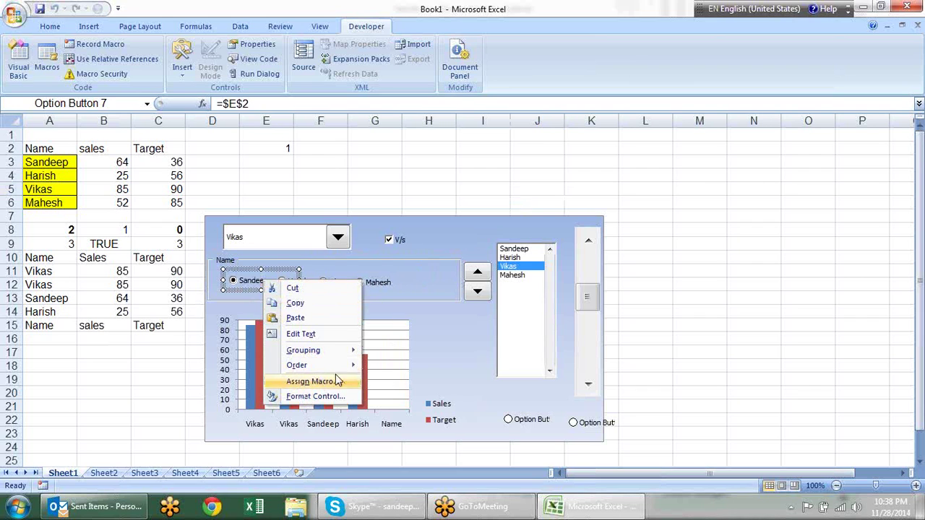
pyautogui.click(344, 401)
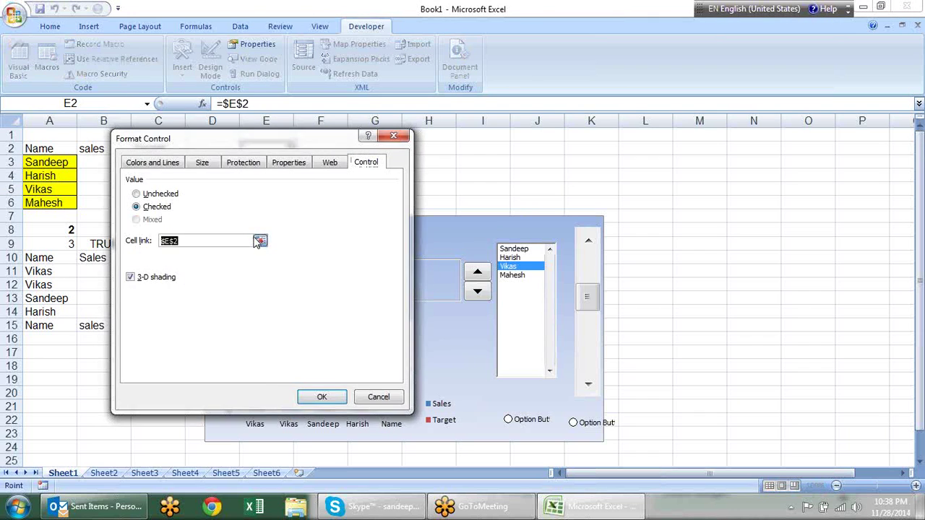
pyautogui.click(260, 239)
pyautogui.click(176, 230)
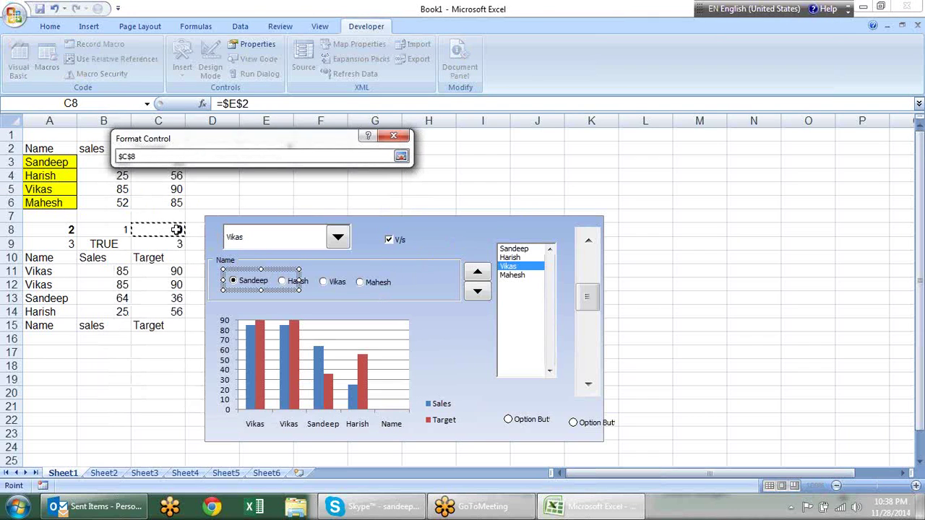
pyautogui.press('Return')
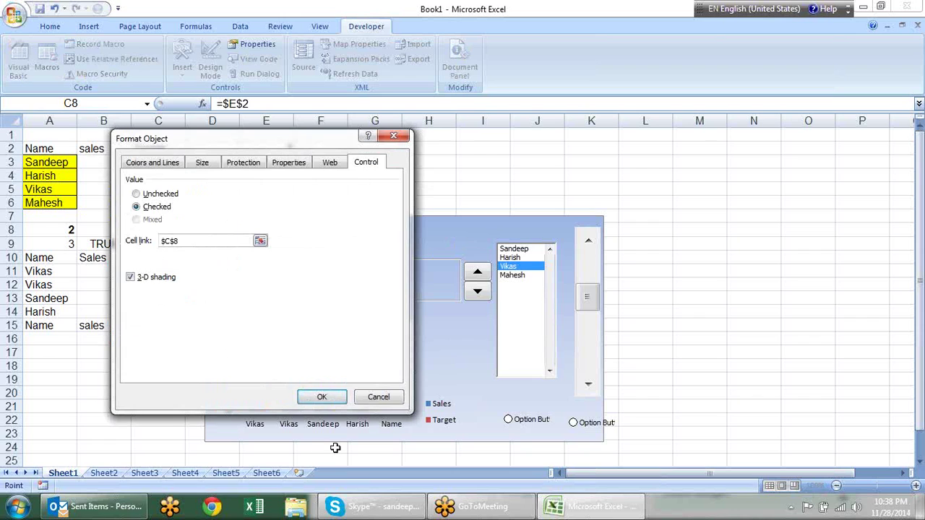
pyautogui.click(325, 402)
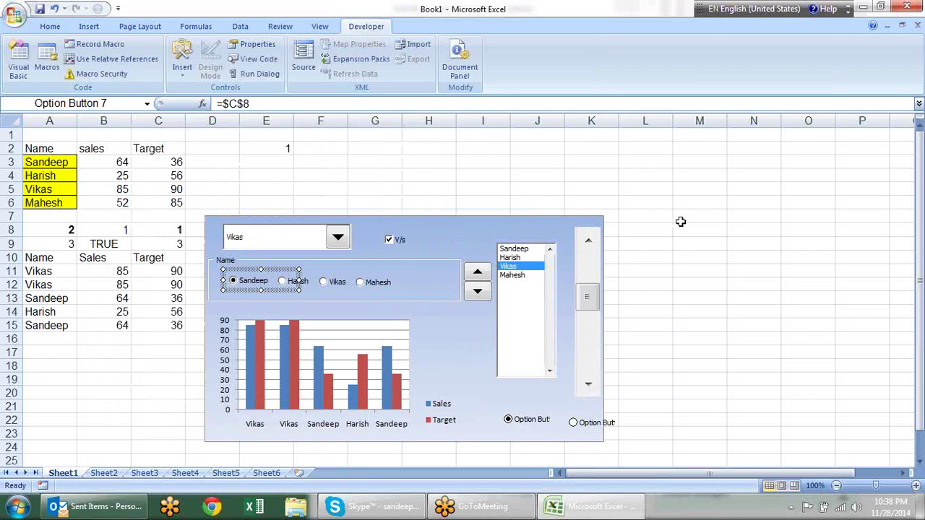
# Test the Name group by choosing Harish, Vikas and Mahesh, then pick the first standalone option.
pyautogui.click(688, 241)
pyautogui.click(298, 282)
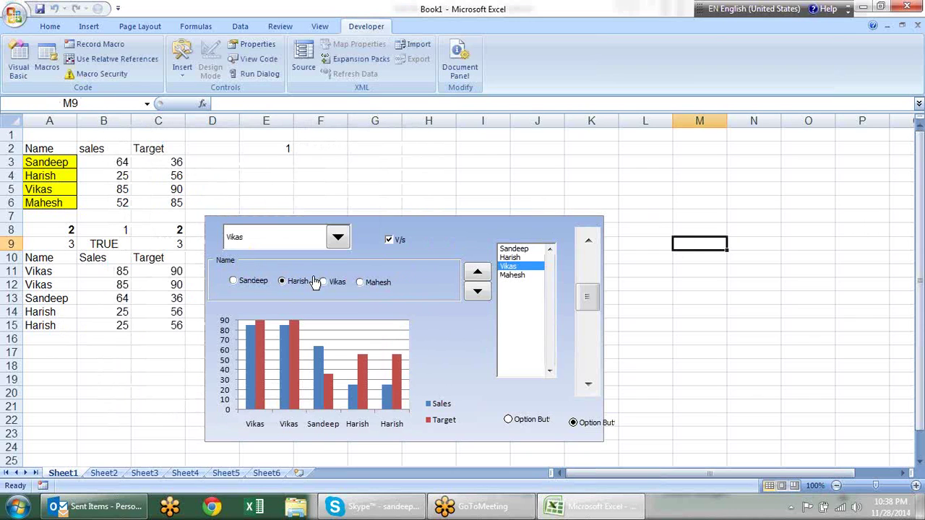
pyautogui.click(331, 283)
pyautogui.click(376, 284)
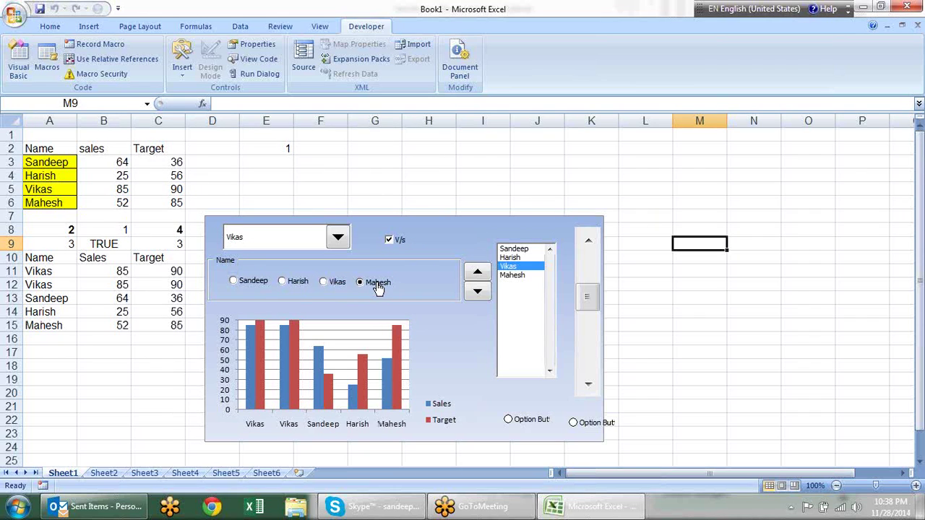
pyautogui.click(538, 420)
# Change the standalone option button's cell link to $E$2 in Format Control.
pyautogui.rightClick(539, 423)
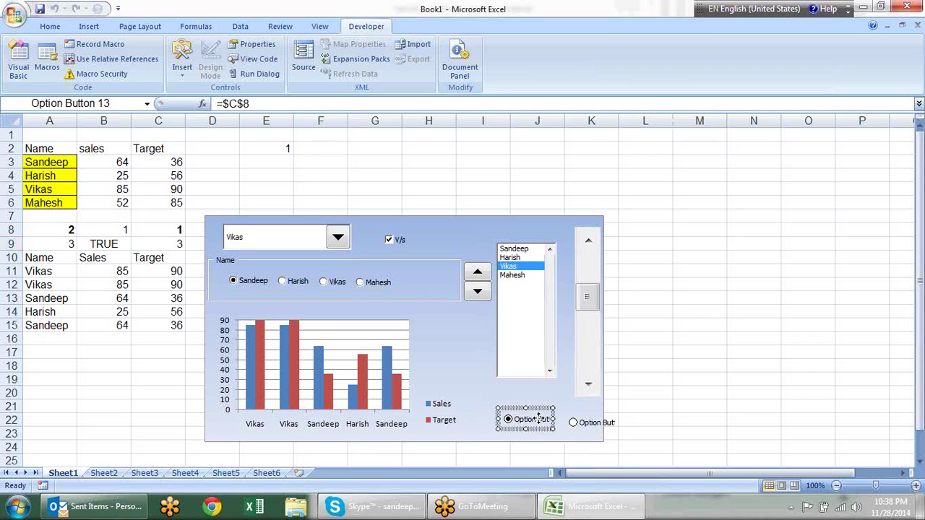
pyautogui.click(582, 410)
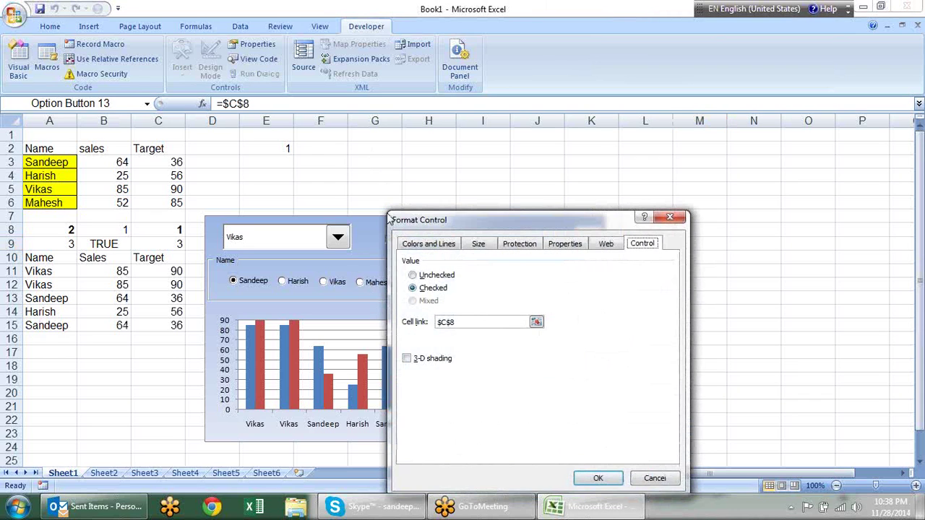
pyautogui.click(536, 323)
pyautogui.click(285, 151)
pyautogui.press('Return')
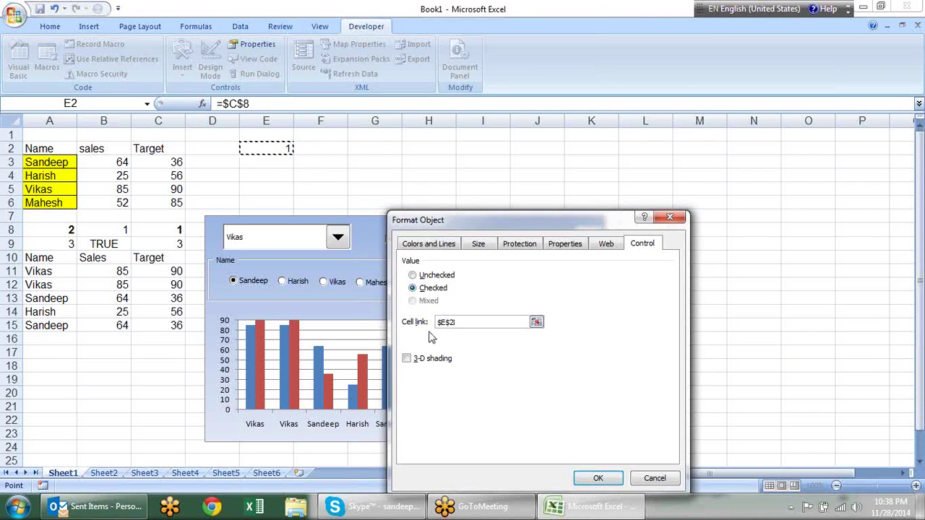
pyautogui.click(599, 478)
pyautogui.click(717, 364)
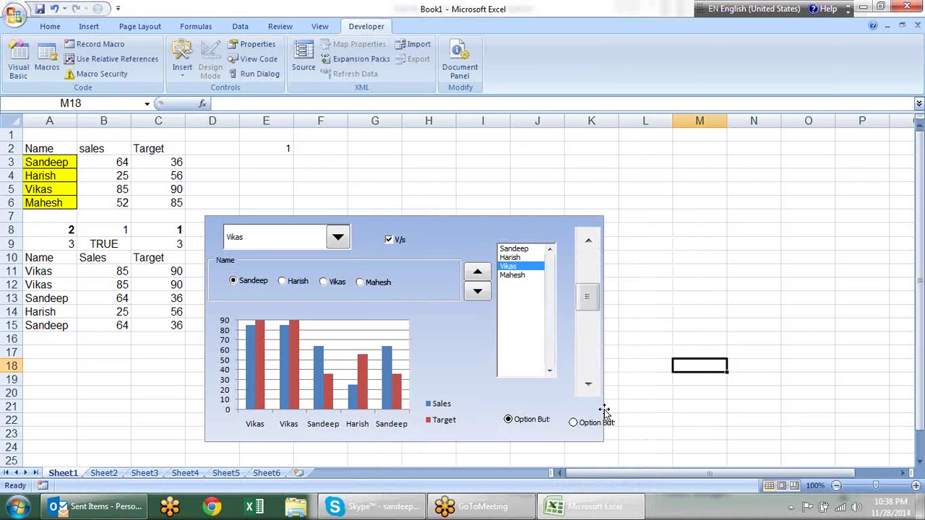
# Toggle between the two standalone option buttons to check that E2 updates.
pyautogui.click(573, 423)
pyautogui.click(520, 422)
pyautogui.click(586, 430)
pyautogui.click(516, 422)
# Leave the second standalone option chosen so E2 reads 2, and show the Form Controls list.
pyautogui.click(599, 426)
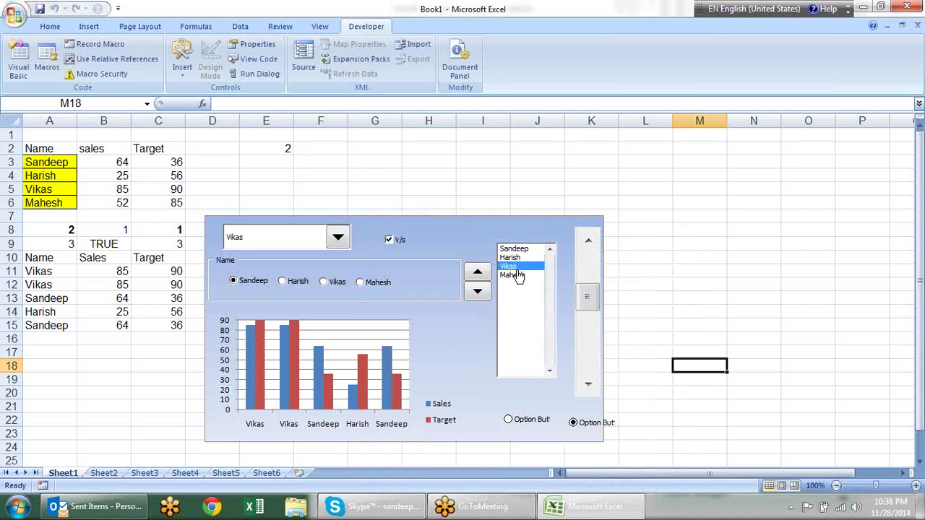
pyautogui.click(824, 253)
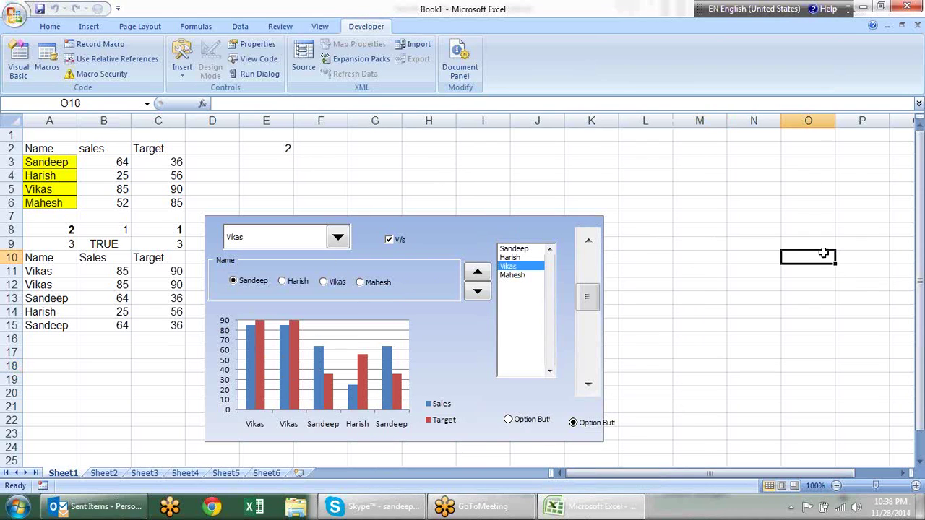
pyautogui.click(182, 59)
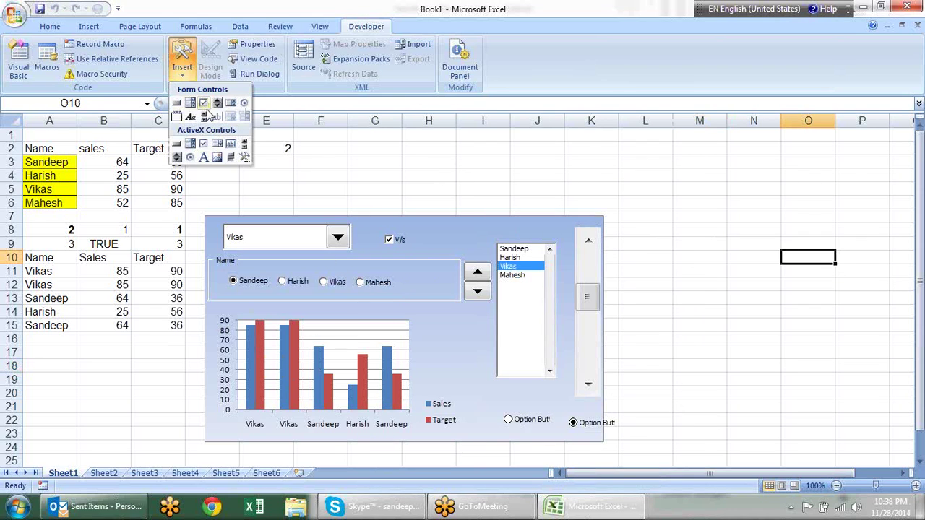
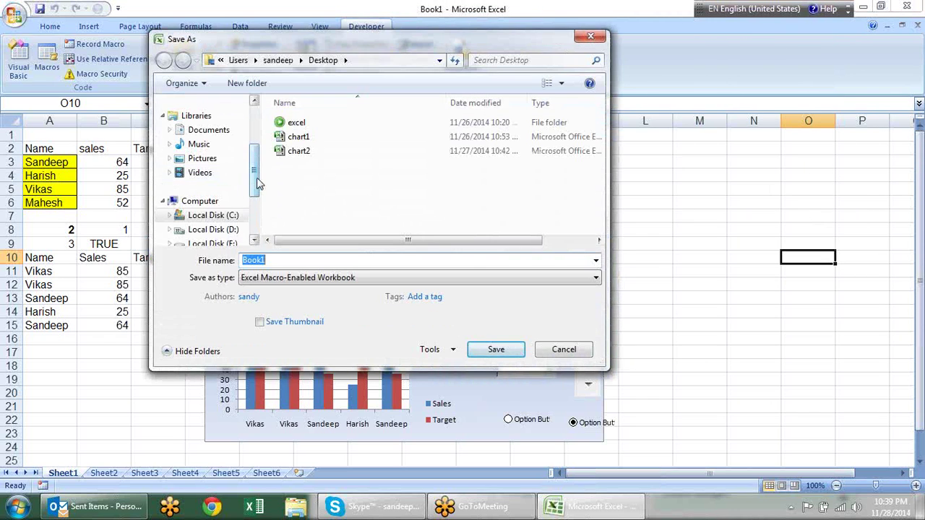
# Save the workbook to the Desktop as the macro-enabled file 'Form Controls'.
pyautogui.scroll(2, 258, 184)
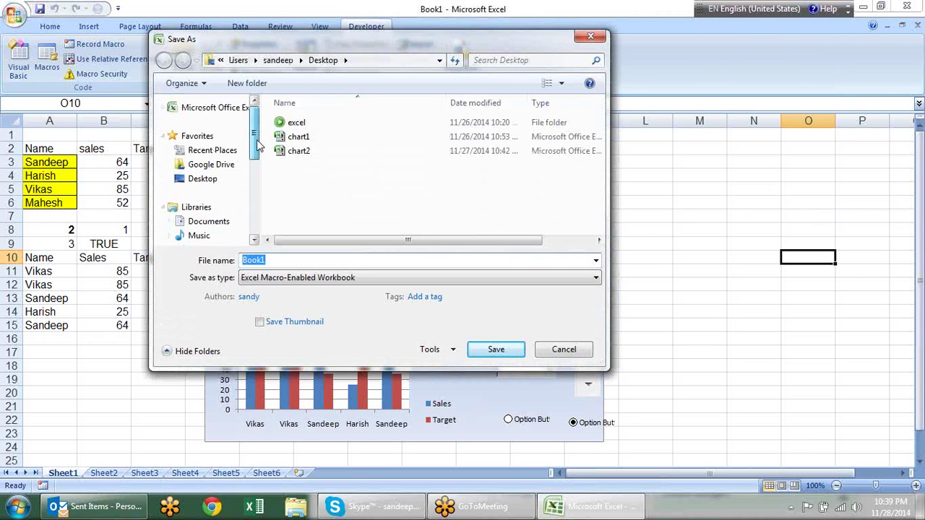
pyautogui.click(222, 181)
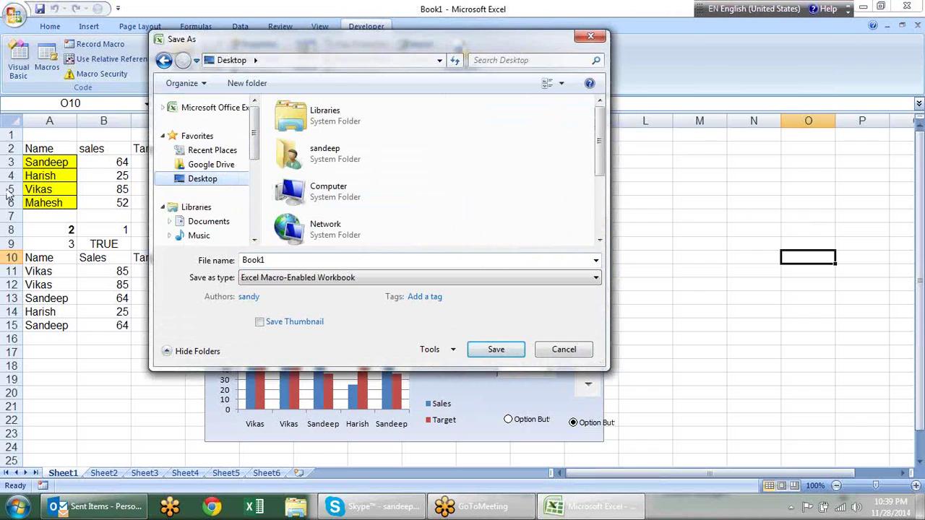
pyautogui.click(367, 261)
pyautogui.write('U')
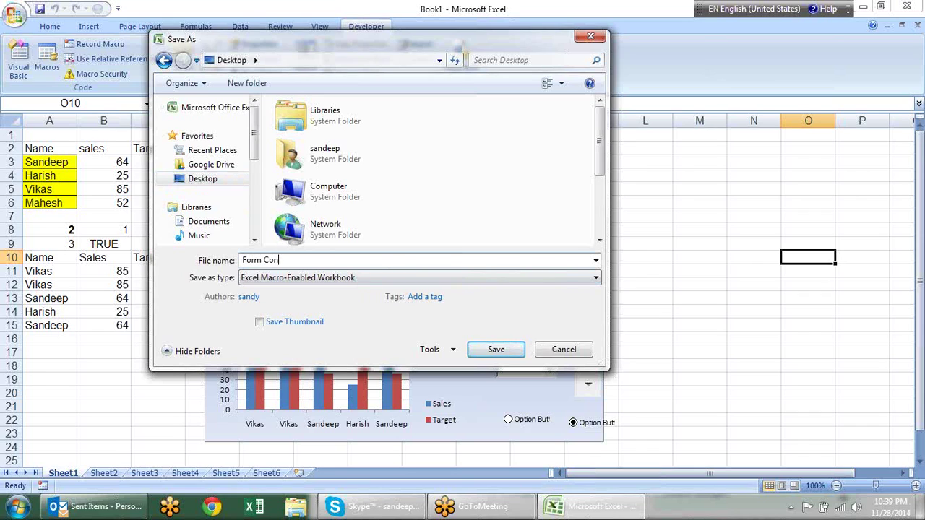
pyautogui.press('Return')
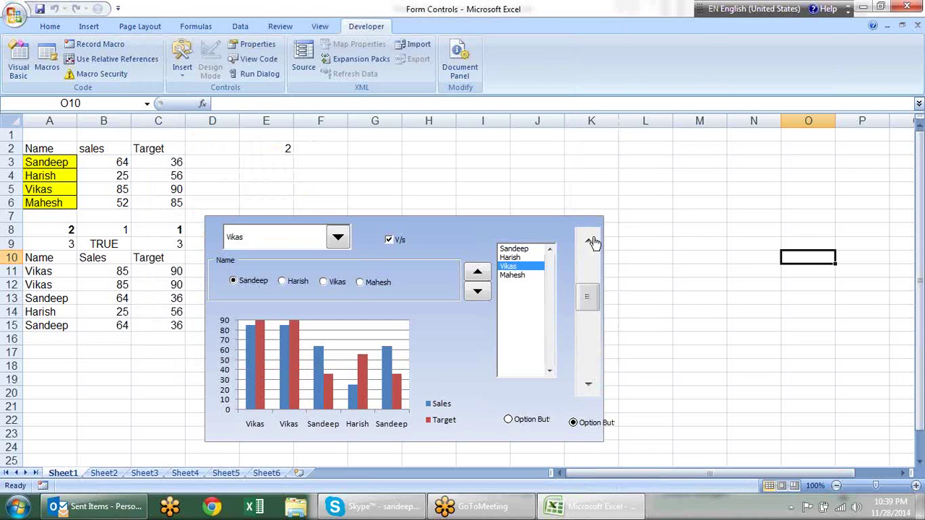
# Minimize the open windows and open the dashboard workbook from Local Disk (D:) > Showcase.
pyautogui.click(887, 6)
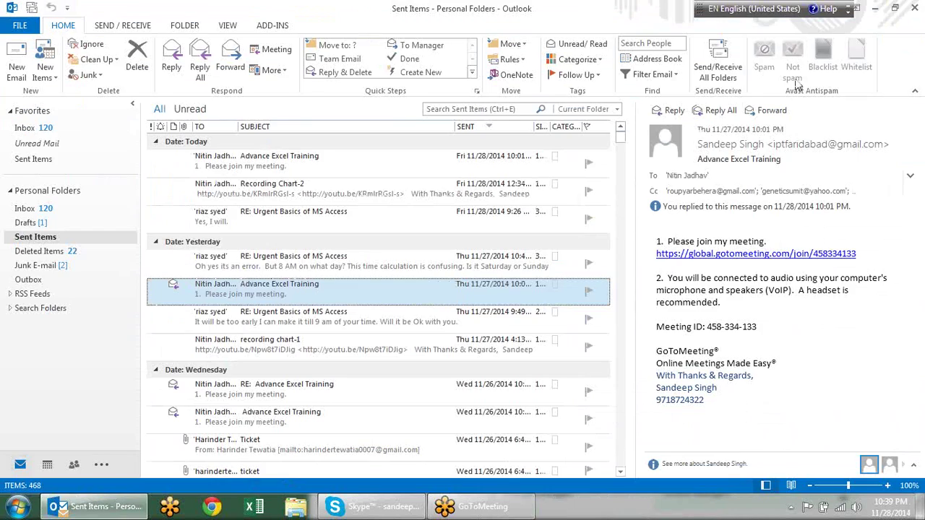
pyautogui.click(872, 9)
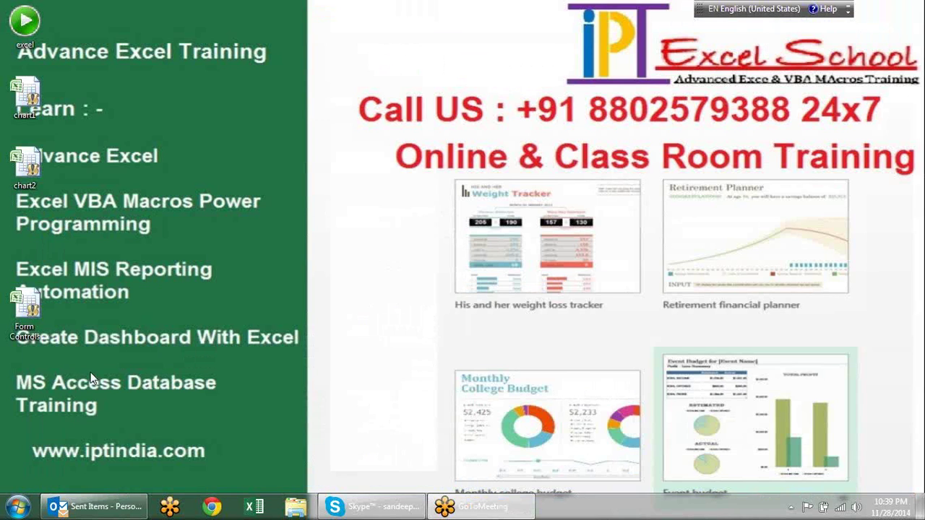
pyautogui.doubleClick(30, 27)
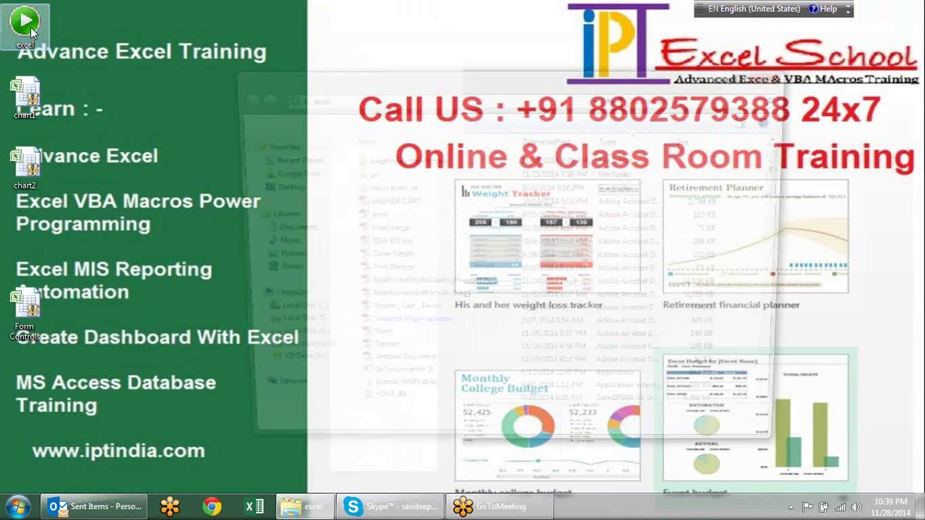
pyautogui.moveTo(283, 289)
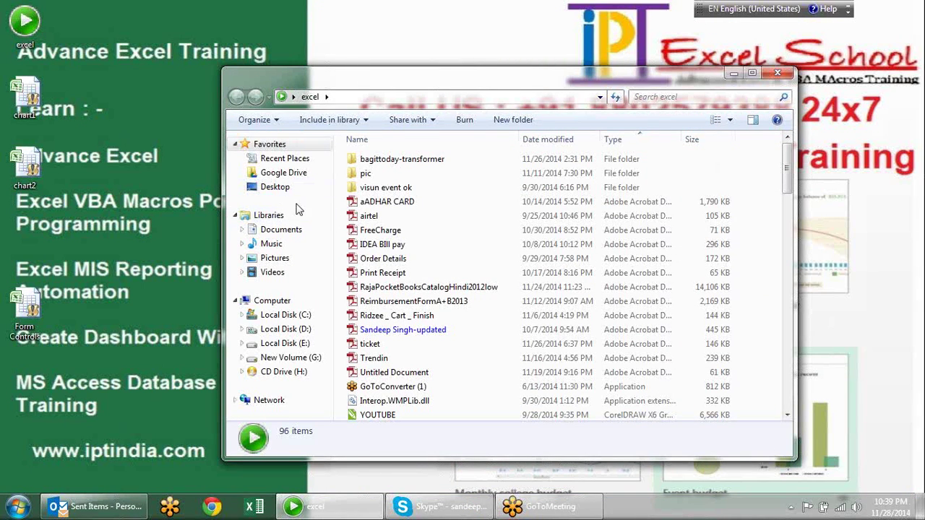
pyautogui.click(291, 331)
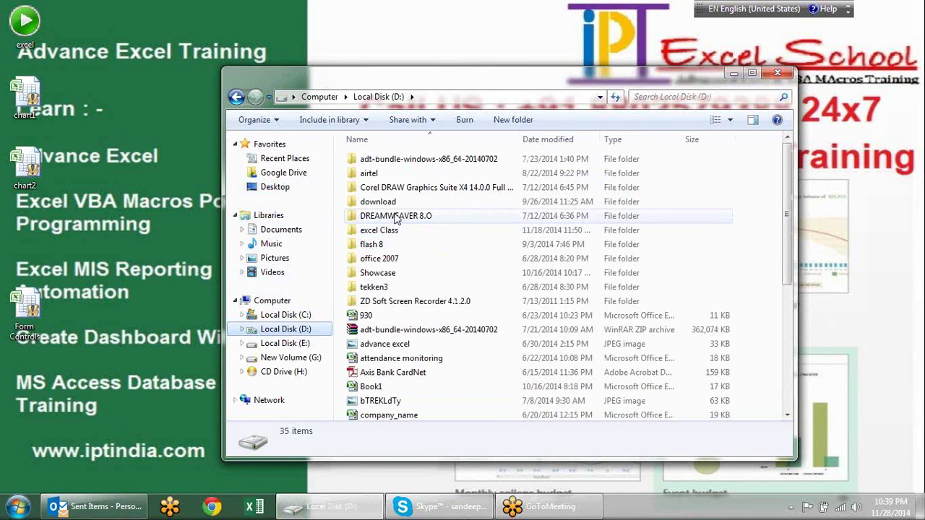
pyautogui.click(396, 217)
pyautogui.press('s')
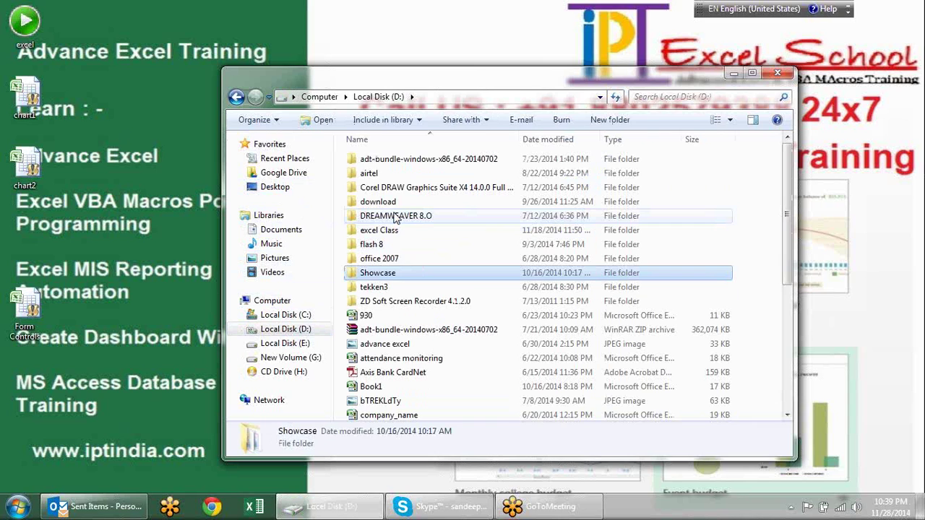
pyautogui.press('Return')
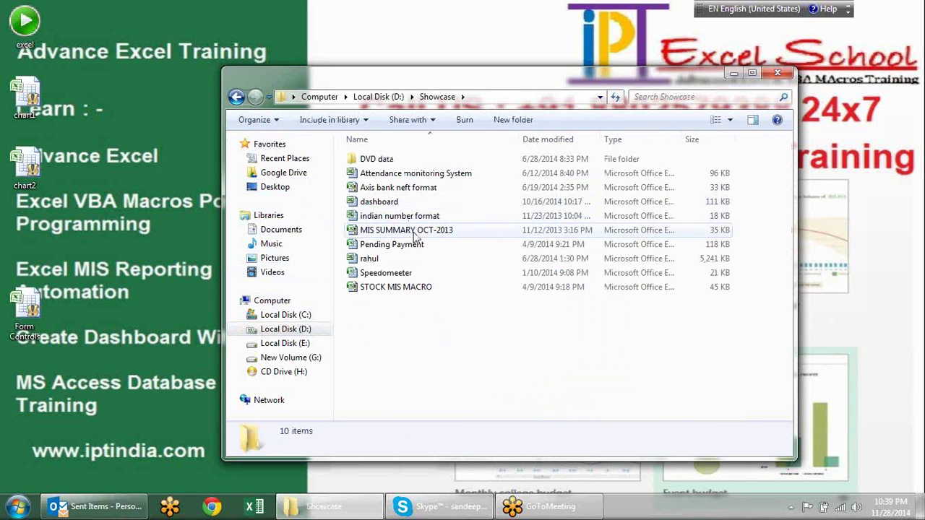
pyautogui.doubleClick(409, 203)
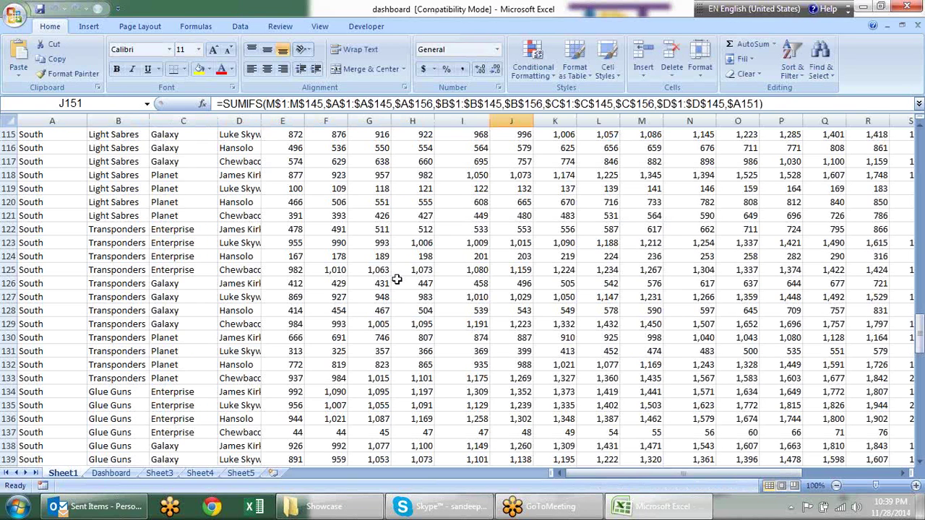
# On the Dashboard sheet, filter to the North region from Jan-08 through Dec-09.
pyautogui.click(110, 473)
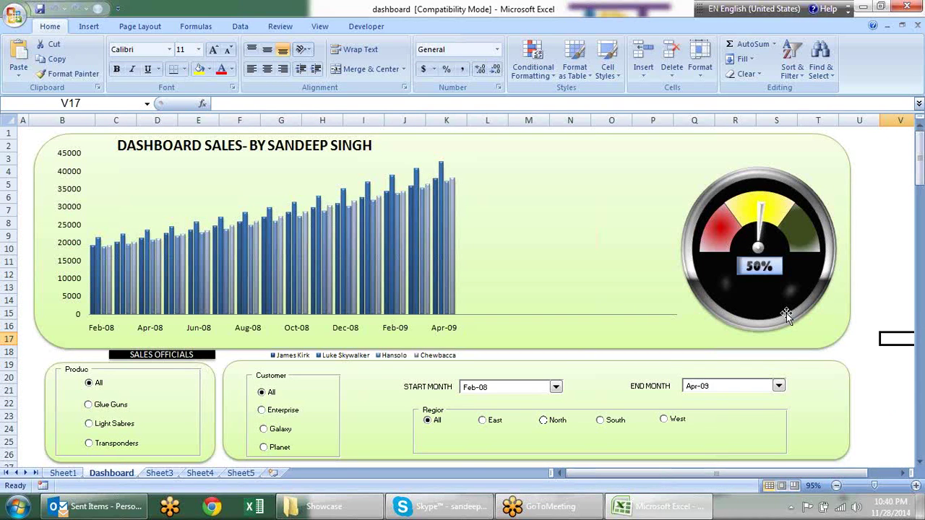
pyautogui.click(191, 370)
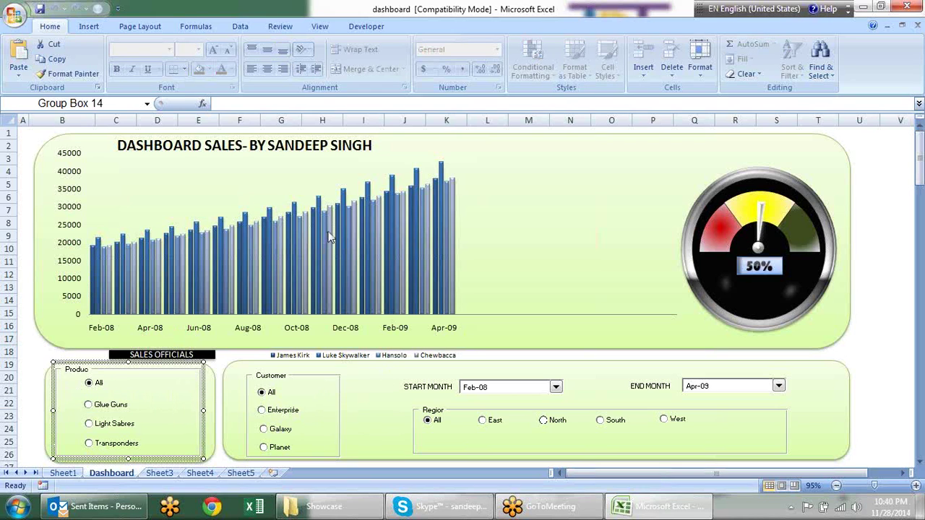
pyautogui.click(801, 204)
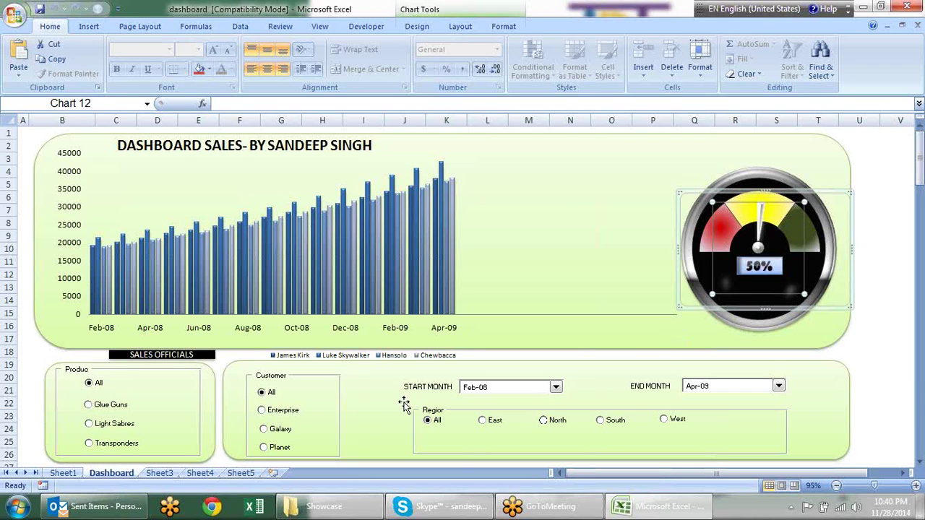
pyautogui.click(551, 421)
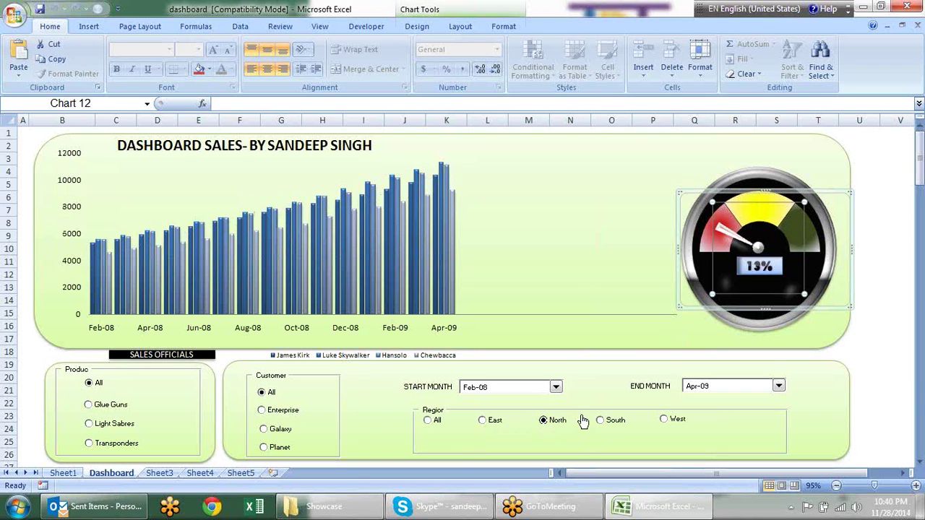
pyautogui.click(556, 387)
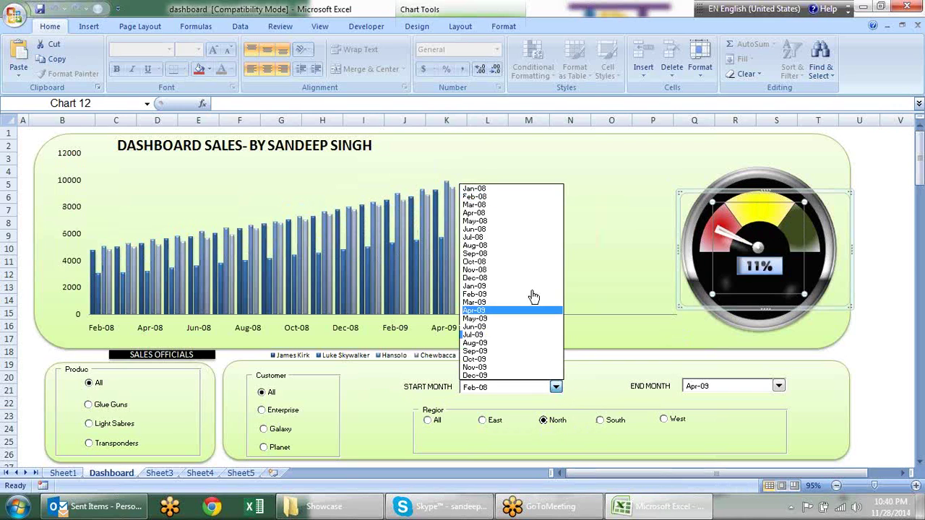
pyautogui.click(507, 192)
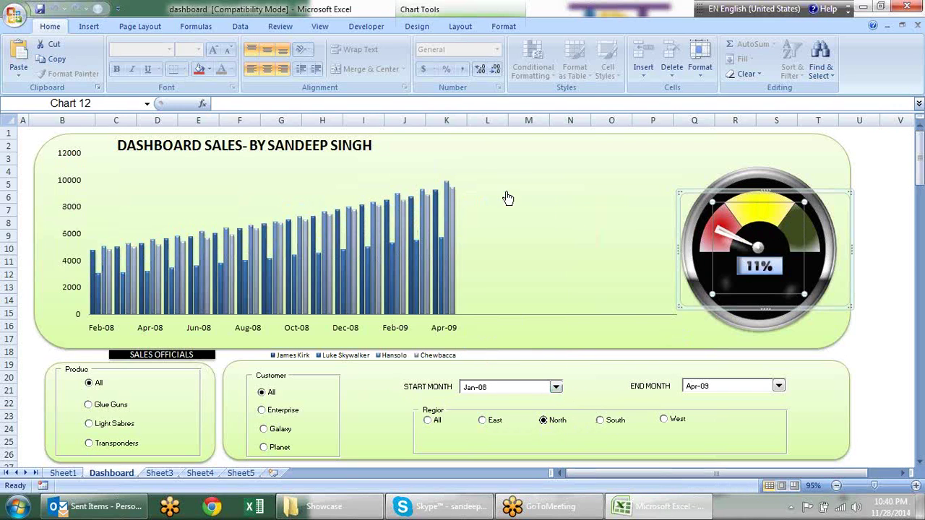
pyautogui.click(778, 386)
pyautogui.click(763, 374)
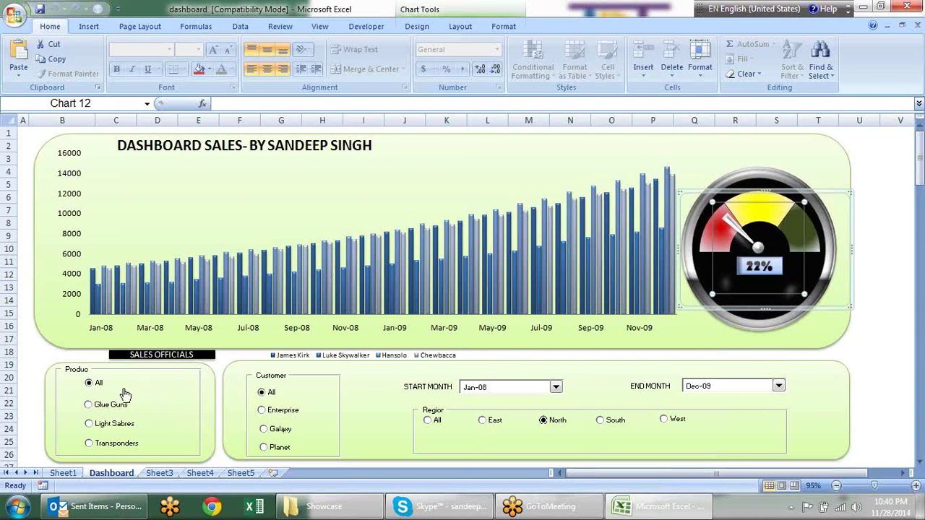
# Toggle the Customer filter to Enterprise, back to All, then switch to Sheet3.
pyautogui.click(284, 412)
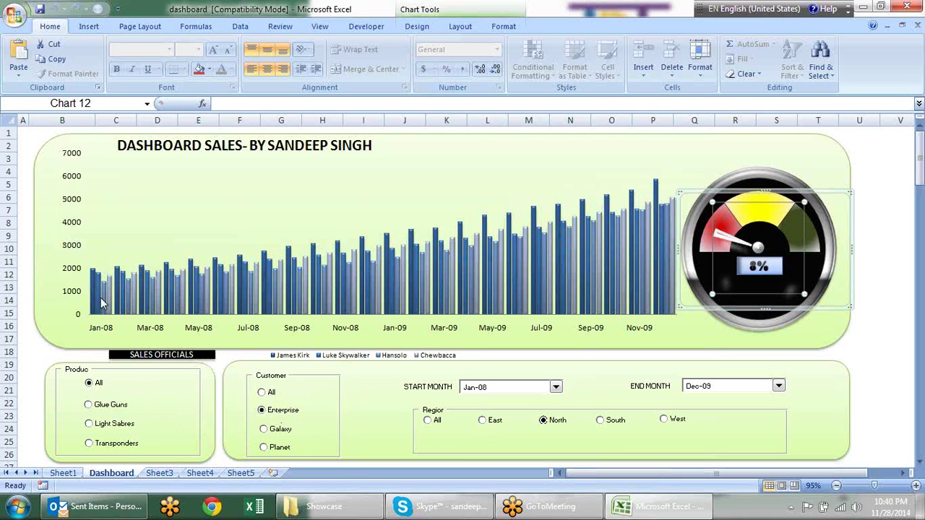
pyautogui.click(265, 394)
pyautogui.click(159, 472)
pyautogui.click(63, 472)
pyautogui.scroll(1, 279, 220)
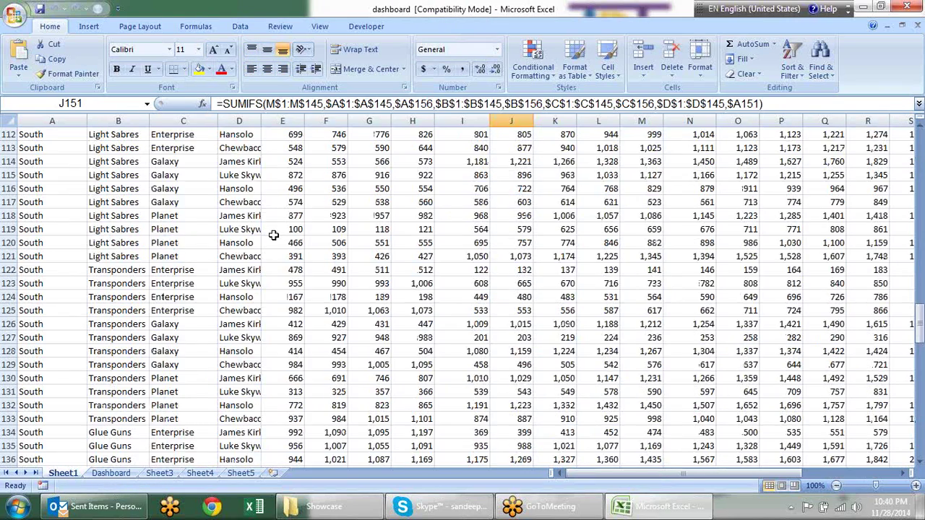
pyautogui.scroll(8, 274, 231)
pyautogui.scroll(15, 275, 231)
pyautogui.scroll(8, 272, 235)
pyautogui.scroll(7, 271, 234)
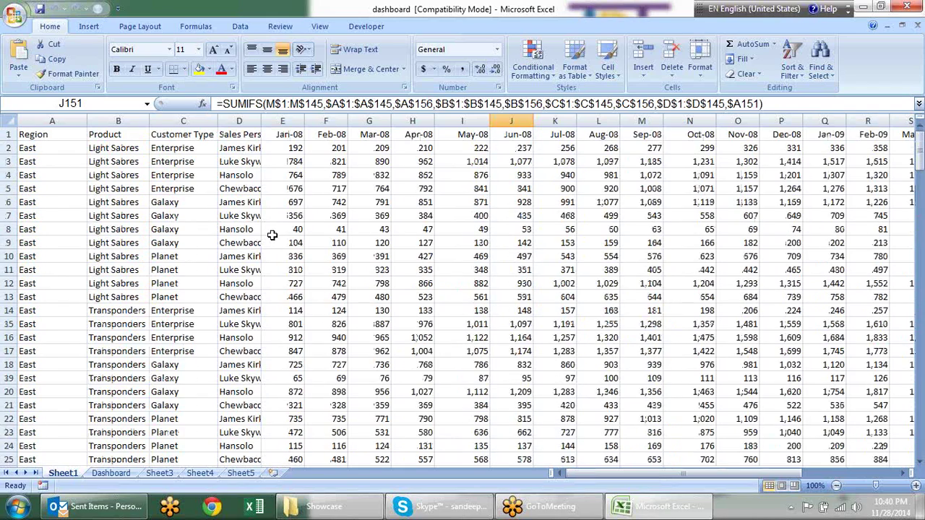
pyautogui.click(83, 162)
pyautogui.click(57, 135)
pyautogui.moveTo(57, 135); pyautogui.dragTo(55, 324)
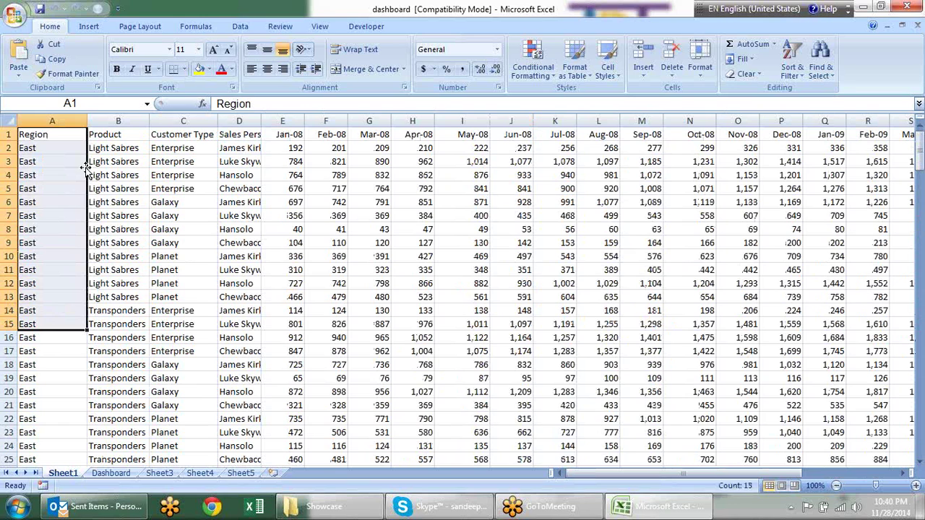
pyautogui.moveTo(71, 161); pyautogui.dragTo(69, 370)
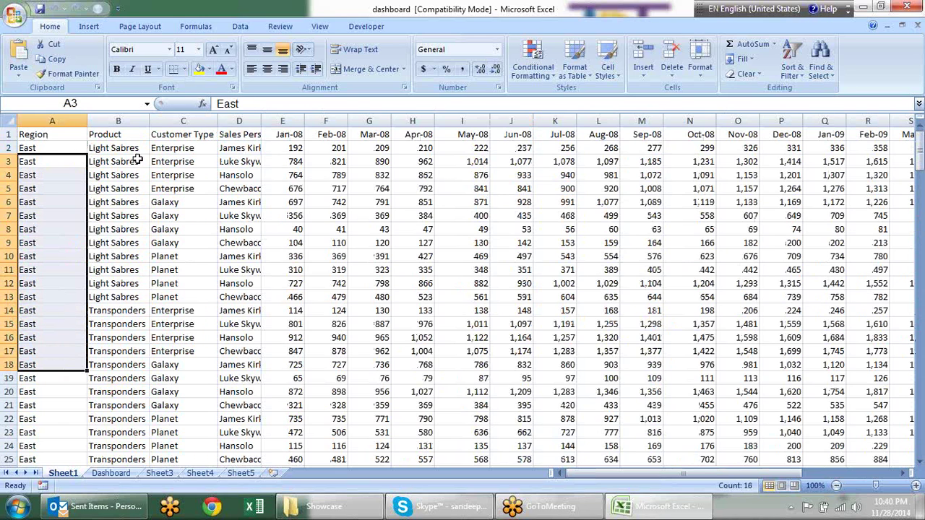
pyautogui.moveTo(136, 138); pyautogui.dragTo(144, 229)
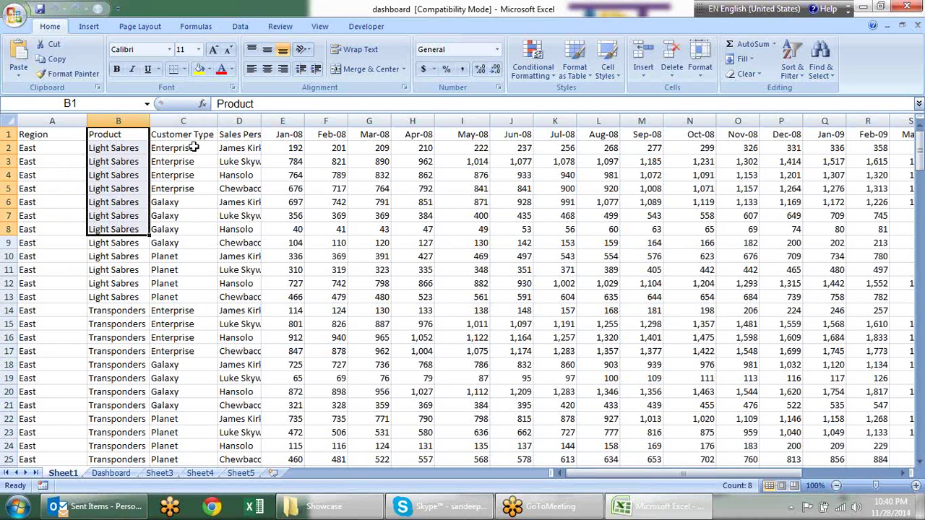
pyautogui.moveTo(192, 148); pyautogui.dragTo(195, 279)
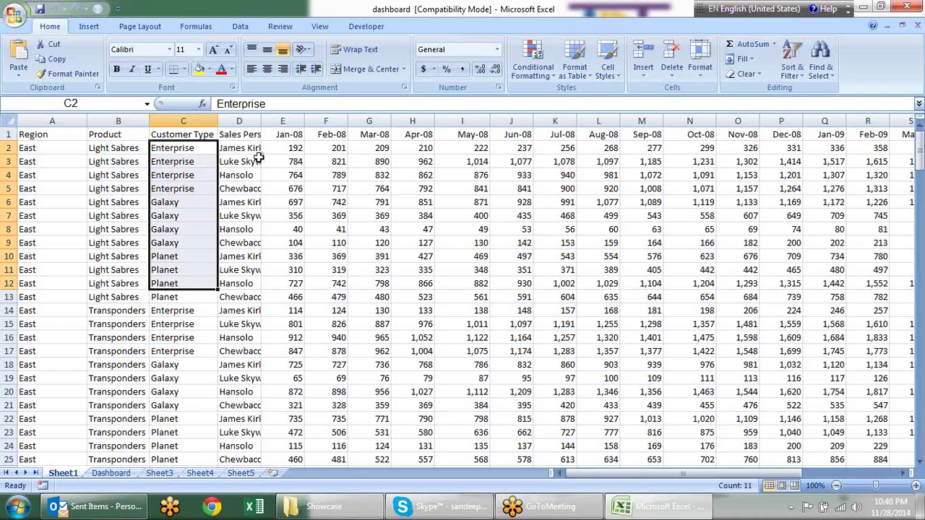
pyautogui.moveTo(260, 120)
pyautogui.mouseDown()
pyautogui.moveTo(269, 120)
pyautogui.moveTo(244, 296)
pyautogui.mouseUp()
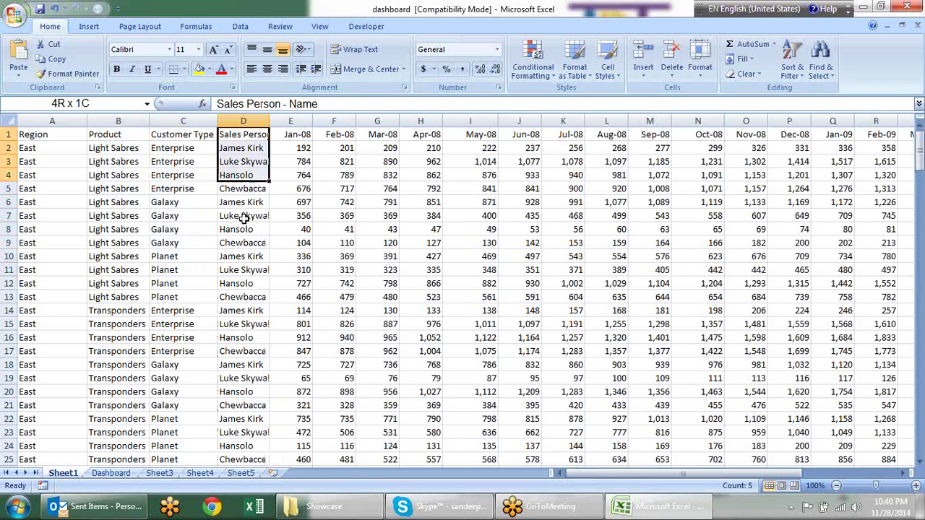
pyautogui.click(294, 136)
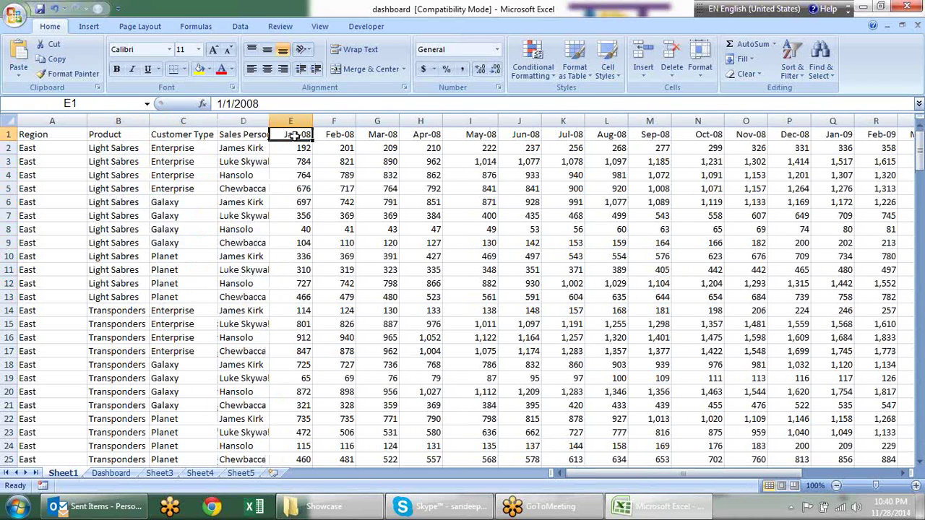
pyautogui.click(338, 136)
pyautogui.click(368, 136)
pyautogui.click(421, 131)
pyautogui.click(466, 131)
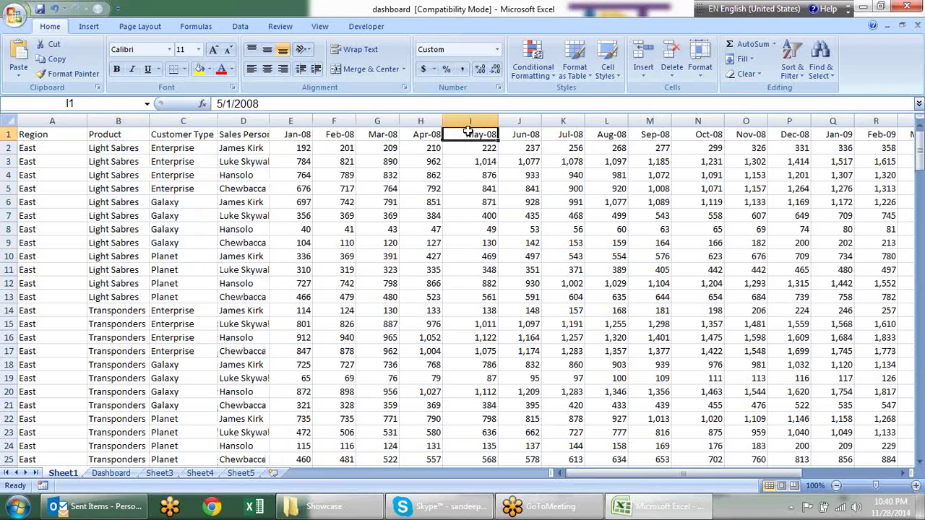
pyautogui.press('Right')
pyautogui.press('Right')
pyautogui.press('Right')
pyautogui.press('Right')
pyautogui.press('Right')
pyautogui.press('Right')
pyautogui.press('Right')
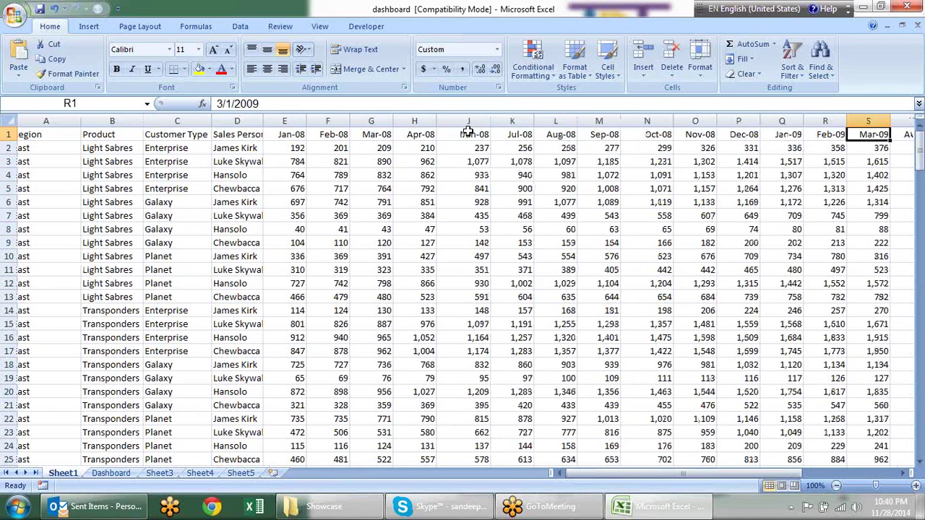
pyautogui.press('Right')
pyautogui.press('Right')
pyautogui.press('Right')
pyautogui.press('Right')
pyautogui.press('Right')
pyautogui.press('Right')
pyautogui.press('Right')
pyautogui.press('Right')
pyautogui.press('Left')
pyautogui.press('Left')
pyautogui.press('Left')
pyautogui.press('Left')
pyautogui.press('Left')
pyautogui.press('Left')
pyautogui.press('Left')
pyautogui.press('Left')
pyautogui.press('Left')
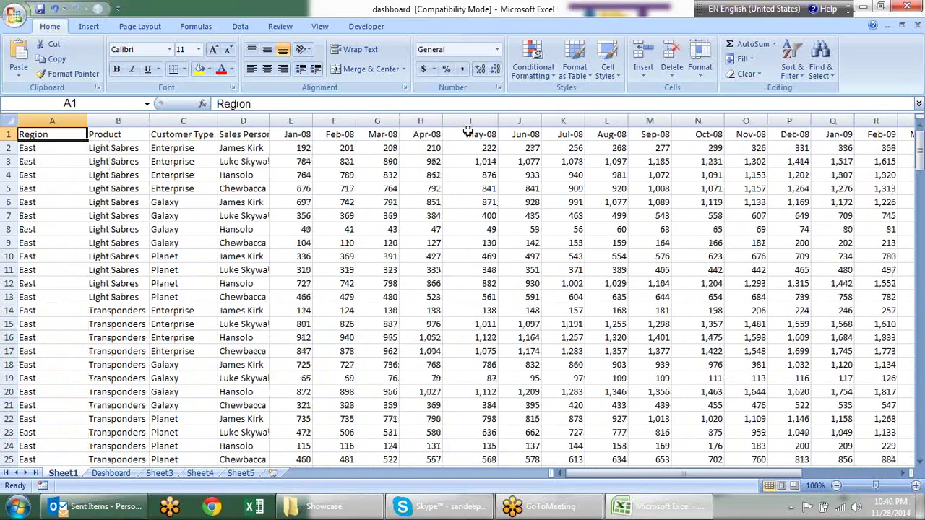
pyautogui.press('Down')
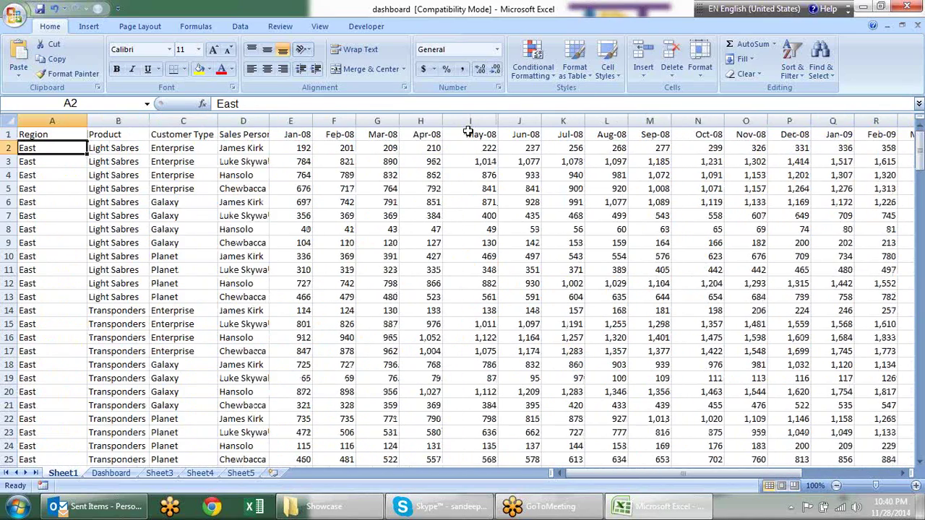
pyautogui.hotkey('ctrl', 'Down')
pyautogui.hotkey('ctrl', 'Up')
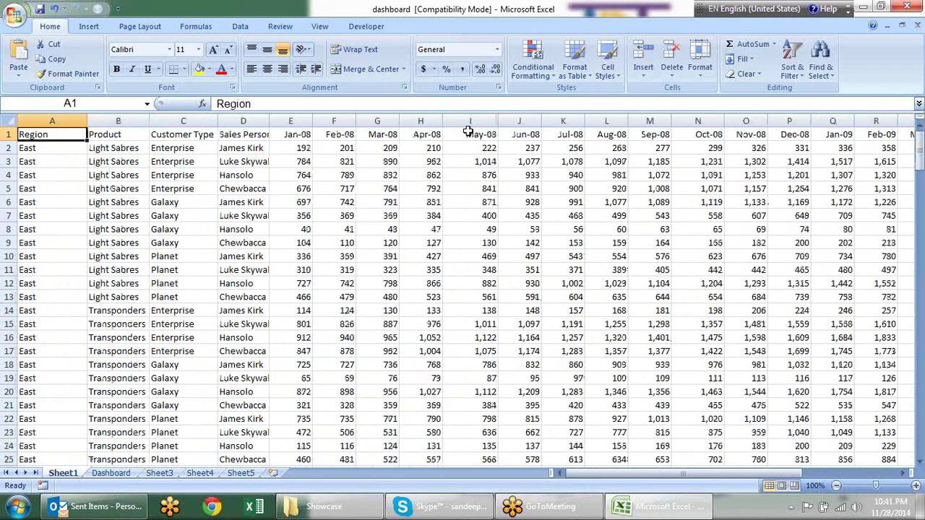
# On the Dashboard sheet, drag the green background panel out and back behind the chart.
pyautogui.click(111, 474)
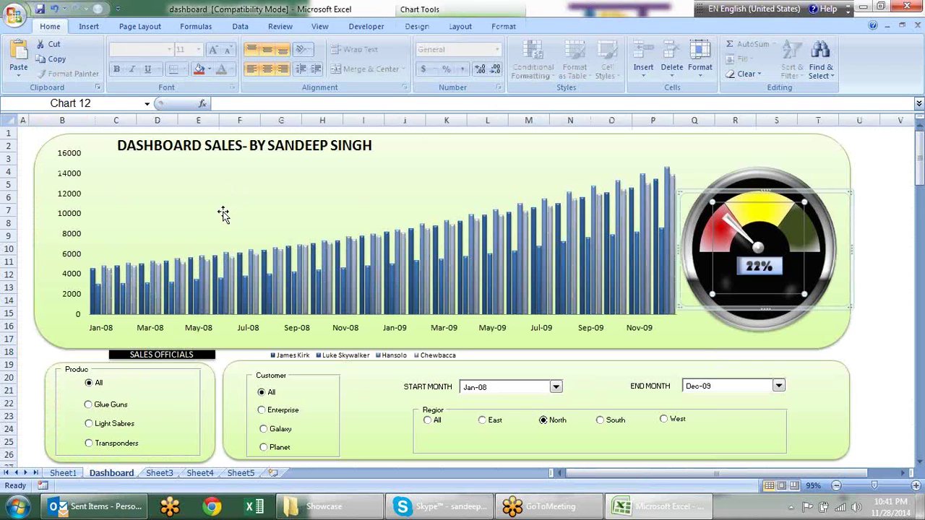
pyautogui.click(791, 137)
pyautogui.moveTo(791, 137)
pyautogui.mouseDown()
pyautogui.moveTo(877, 349)
pyautogui.moveTo(872, 208)
pyautogui.mouseUp()
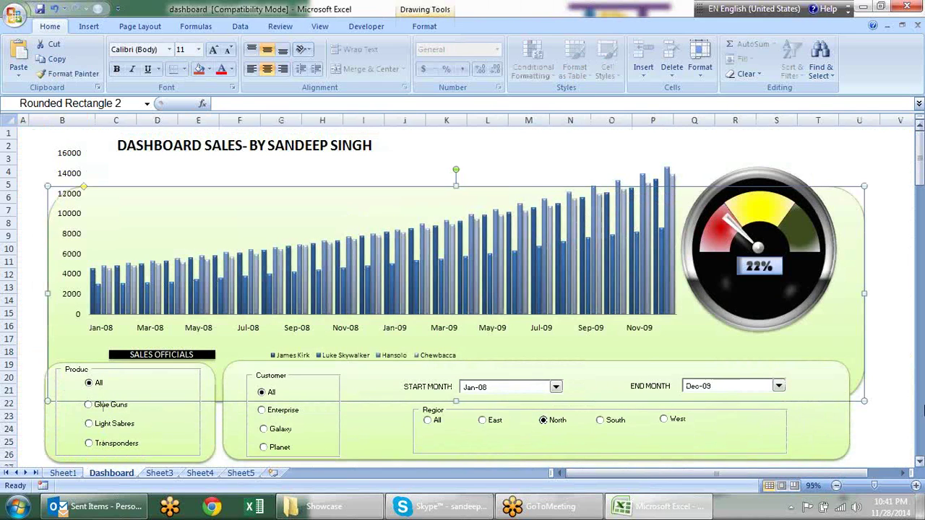
pyautogui.moveTo(922, 413); pyautogui.dragTo(907, 360)
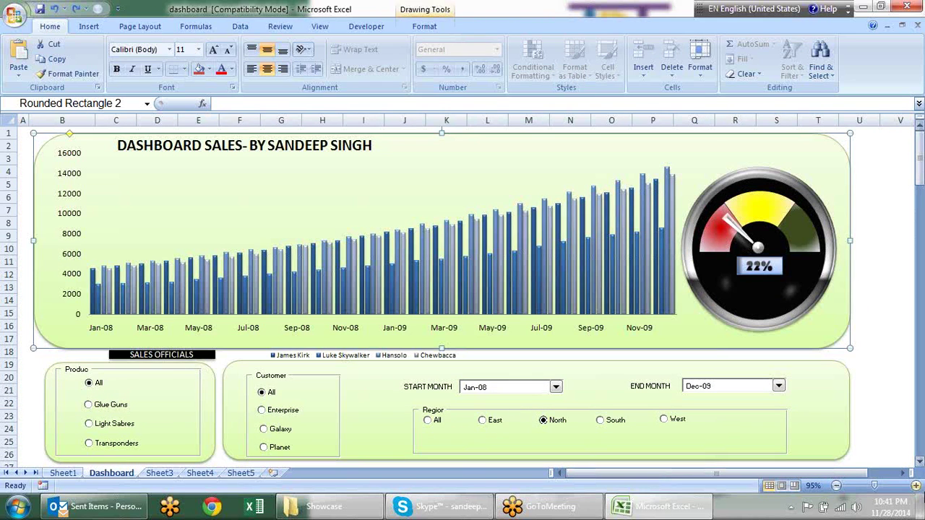
pyautogui.click(894, 328)
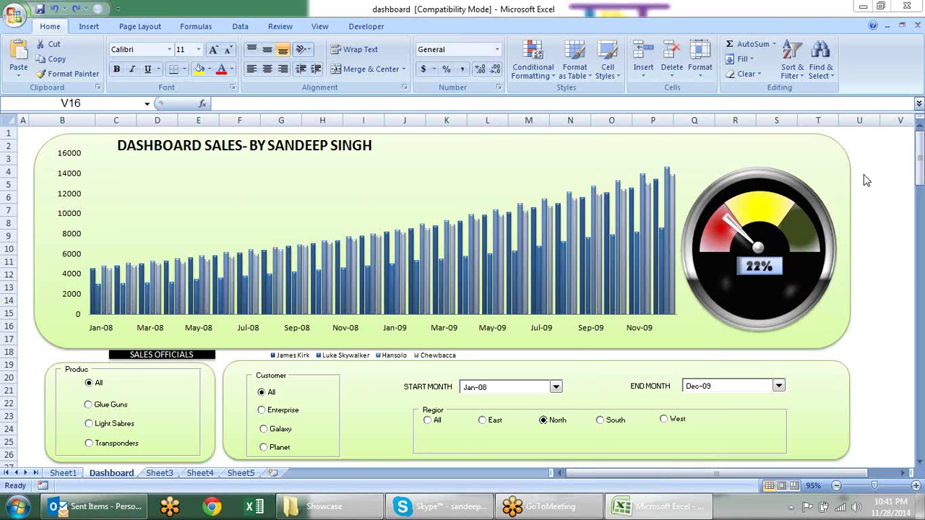
pyautogui.click(62, 473)
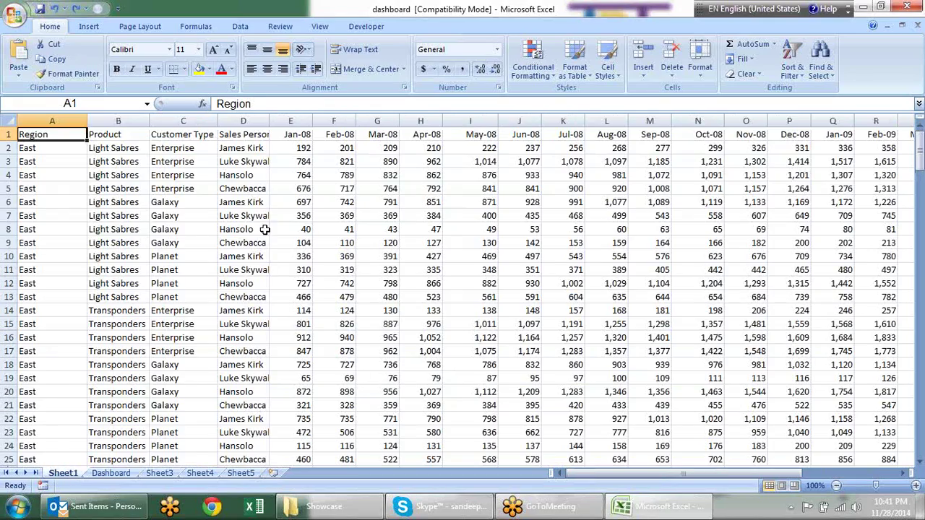
pyautogui.scroll(-6, 299, 232)
pyautogui.scroll(-11, 298, 232)
pyautogui.scroll(-10, 298, 232)
pyautogui.scroll(-7, 298, 232)
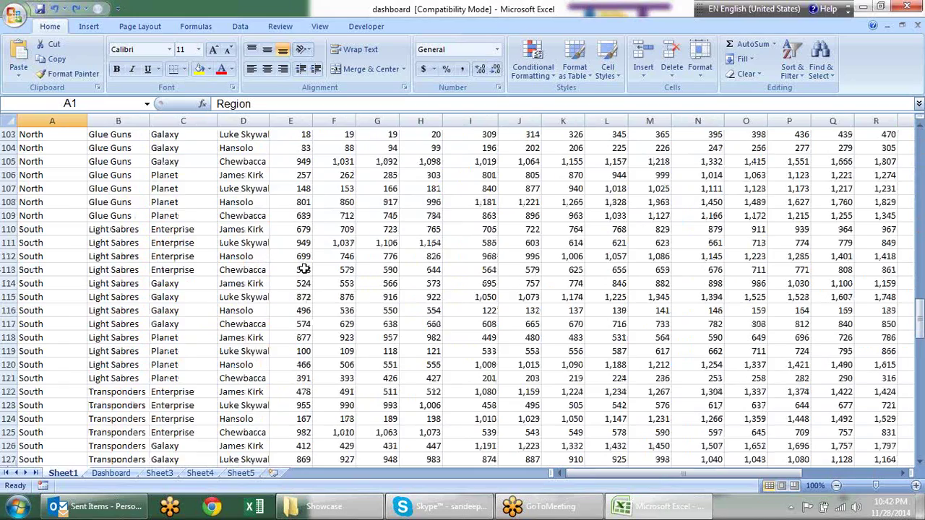
pyautogui.scroll(-14, 298, 232)
pyautogui.scroll(4, 307, 229)
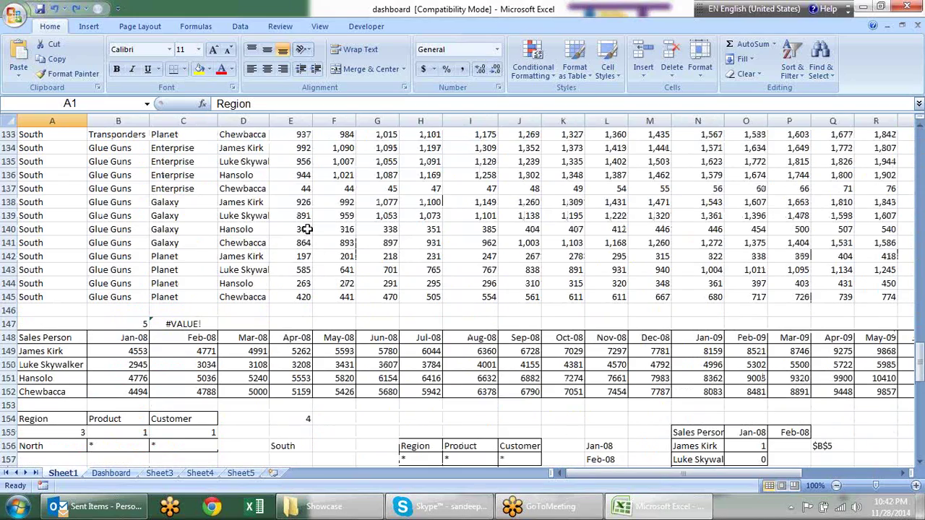
pyautogui.scroll(-2, 273, 217)
pyautogui.click(243, 270)
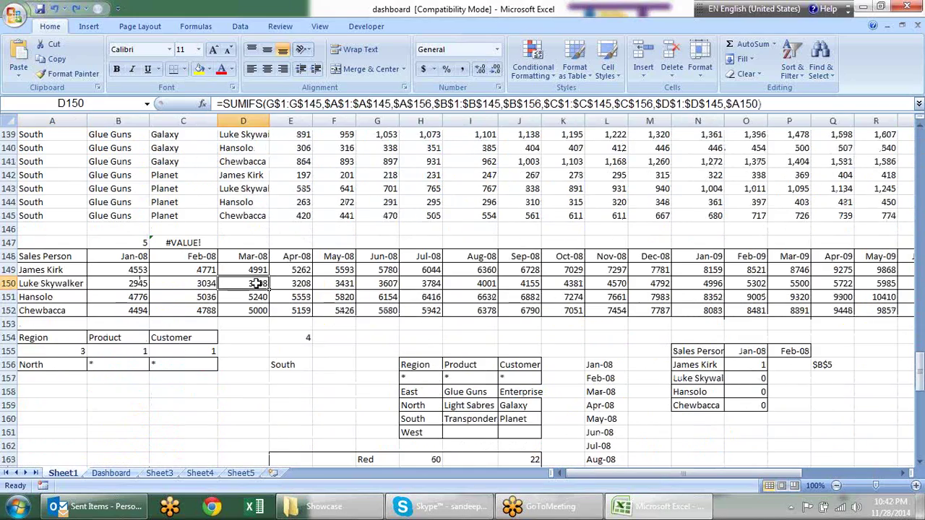
pyautogui.scroll(-3, 430, 289)
pyautogui.click(424, 246)
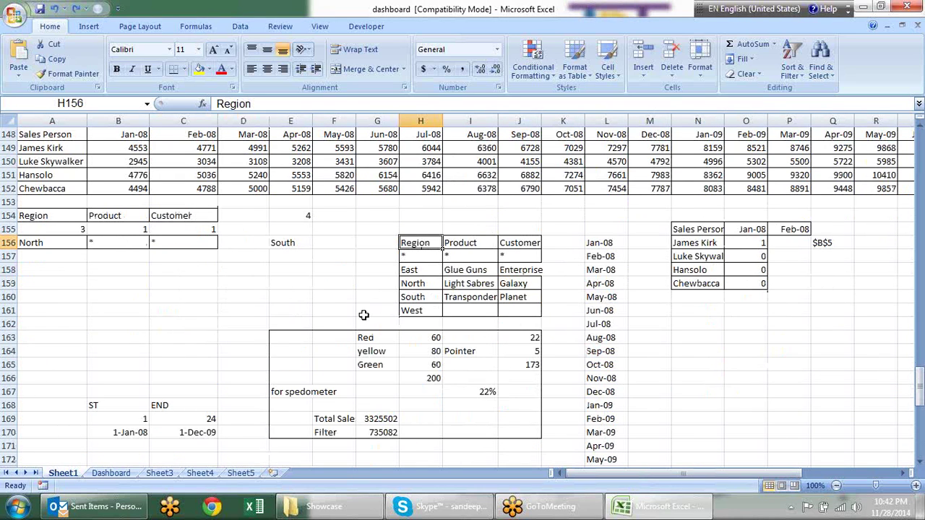
pyautogui.scroll(-5, 489, 327)
pyautogui.scroll(-3, 444, 316)
pyautogui.scroll(-3, 444, 316)
pyautogui.scroll(4, 444, 316)
pyautogui.click(439, 338)
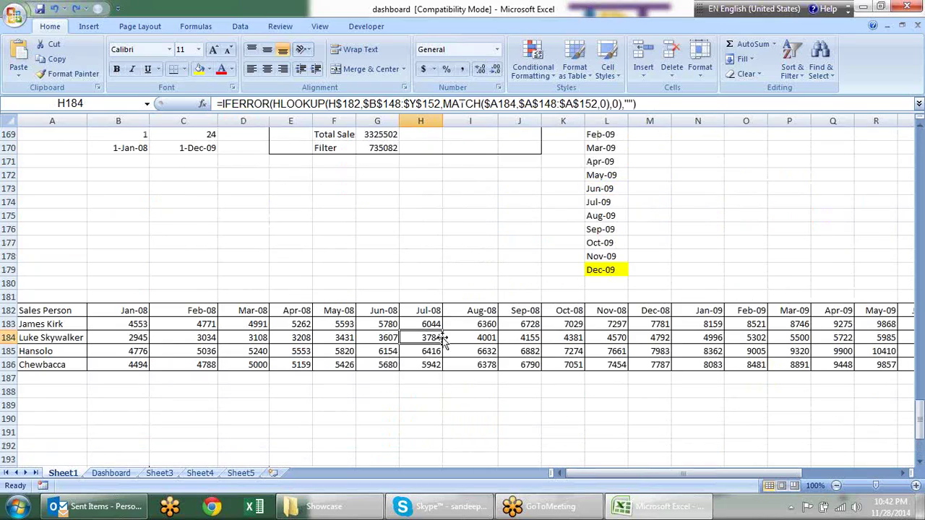
pyautogui.scroll(6, 462, 329)
pyautogui.scroll(3, 466, 330)
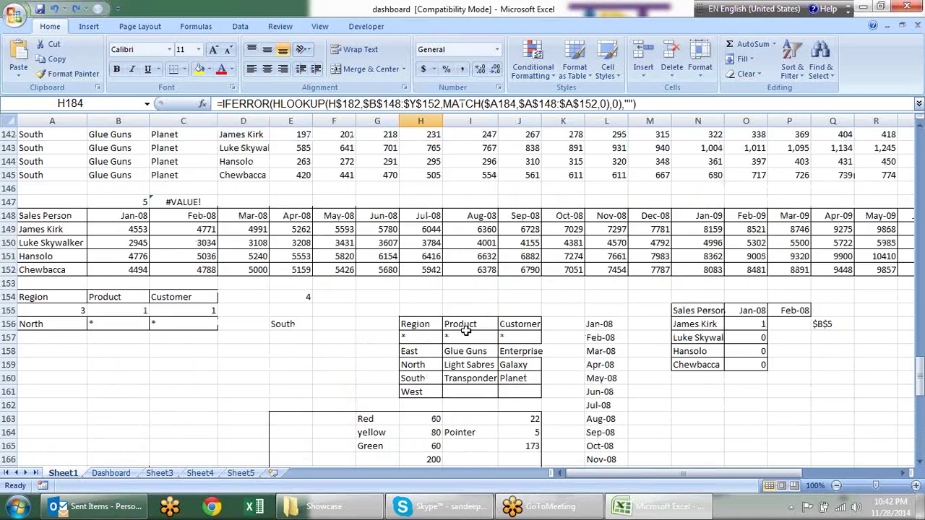
pyautogui.scroll(10, 466, 330)
pyautogui.scroll(9, 455, 340)
pyautogui.scroll(8, 445, 352)
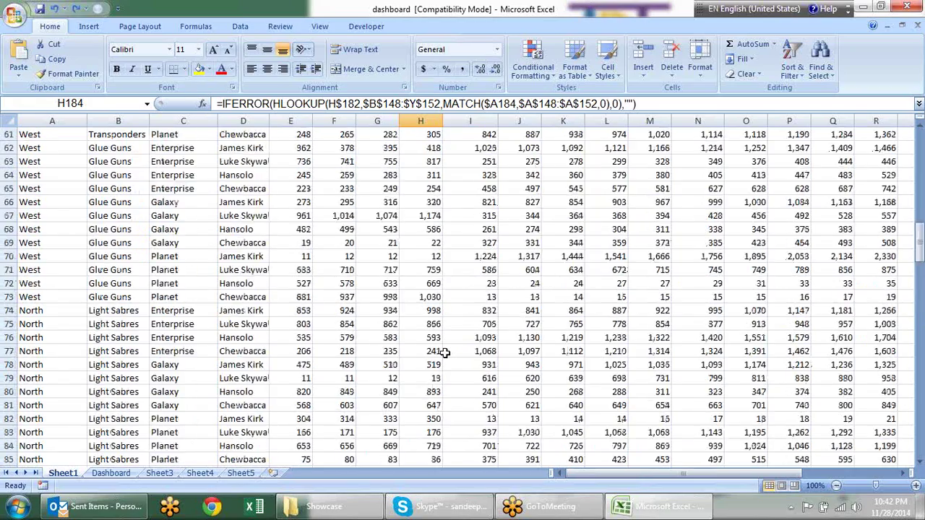
pyautogui.scroll(14, 444, 353)
pyautogui.scroll(7, 441, 351)
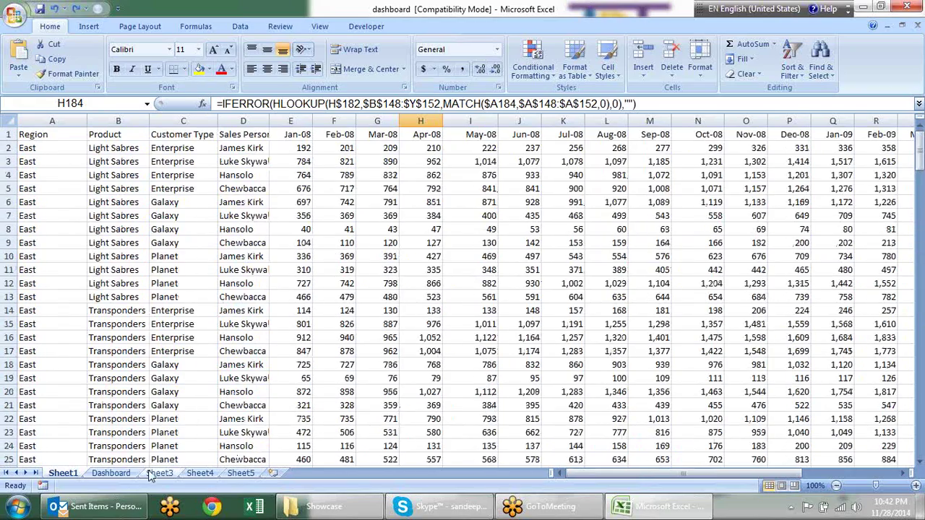
pyautogui.click(121, 472)
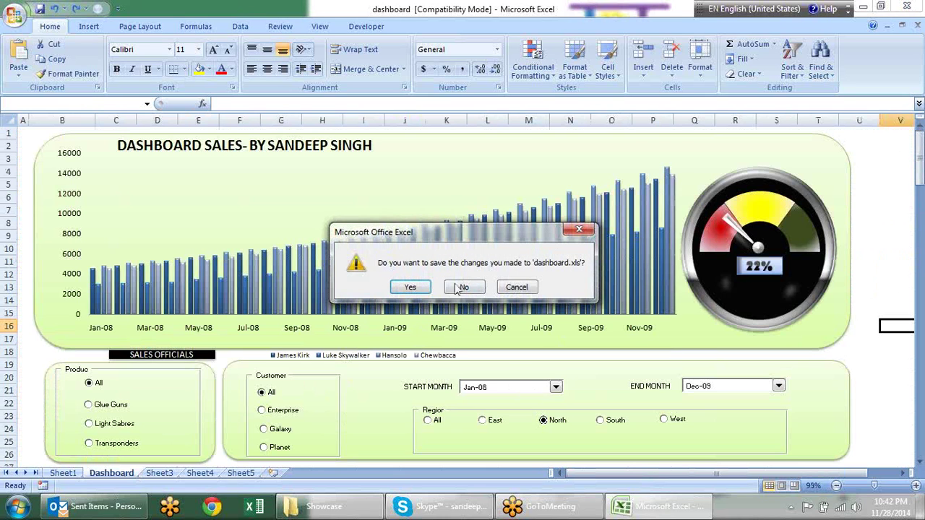
# Save changes to dashboard.xls despite the compatibility warnings.
pyautogui.click(416, 288)
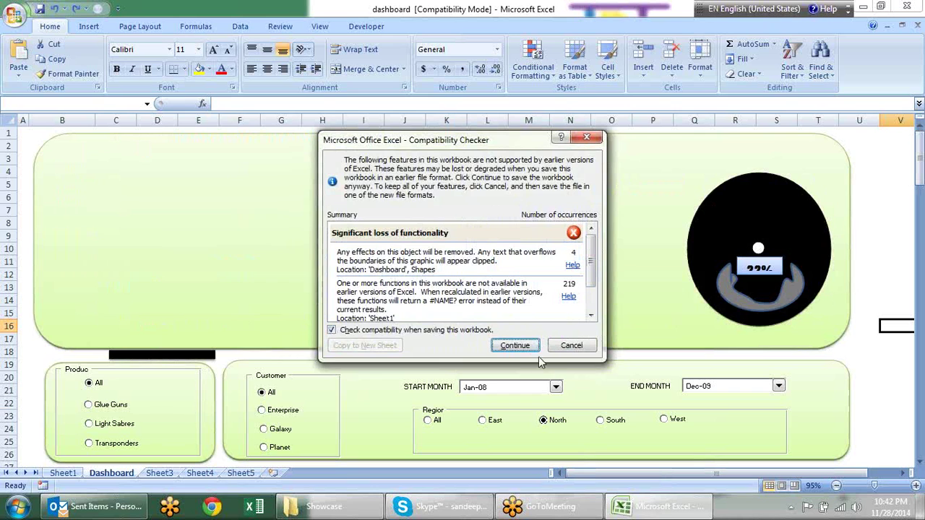
pyautogui.click(525, 351)
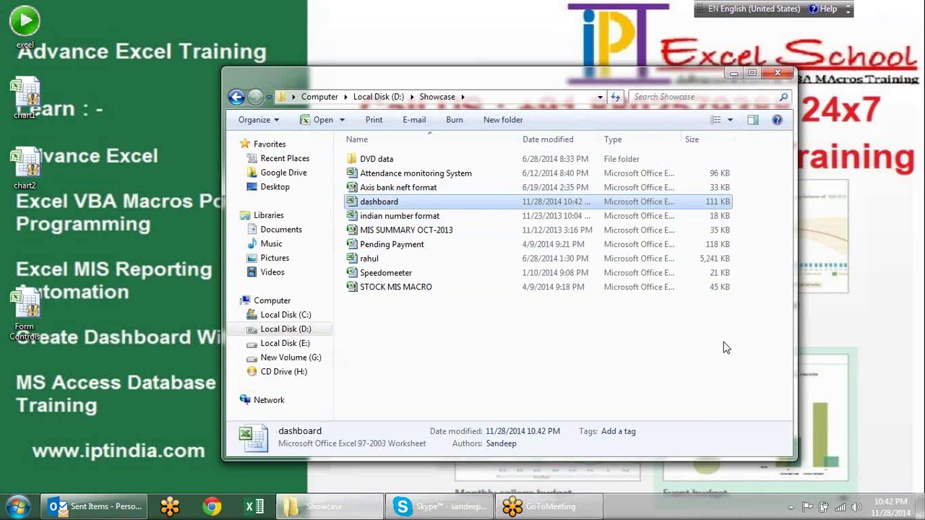
# Select the dashboard file in the Showcase folder, then close the folder window.
pyautogui.click(35, 322)
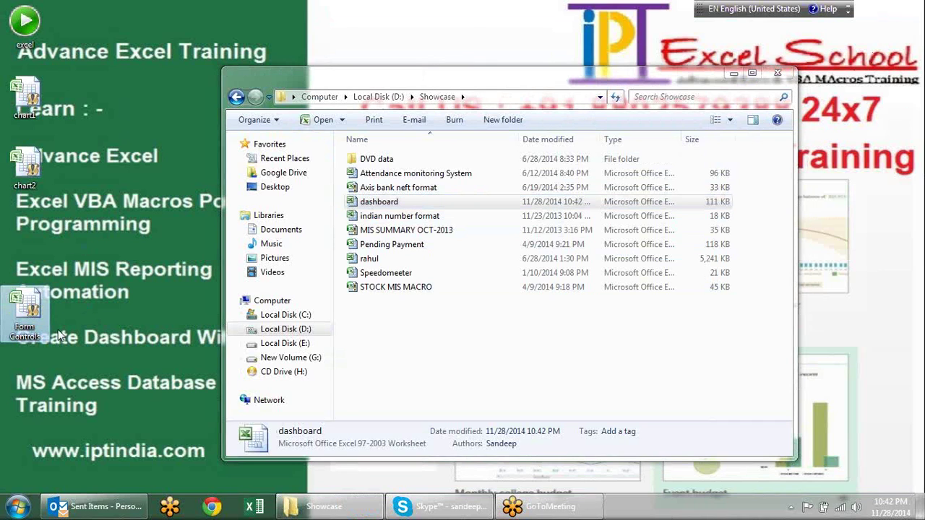
pyautogui.click(339, 209)
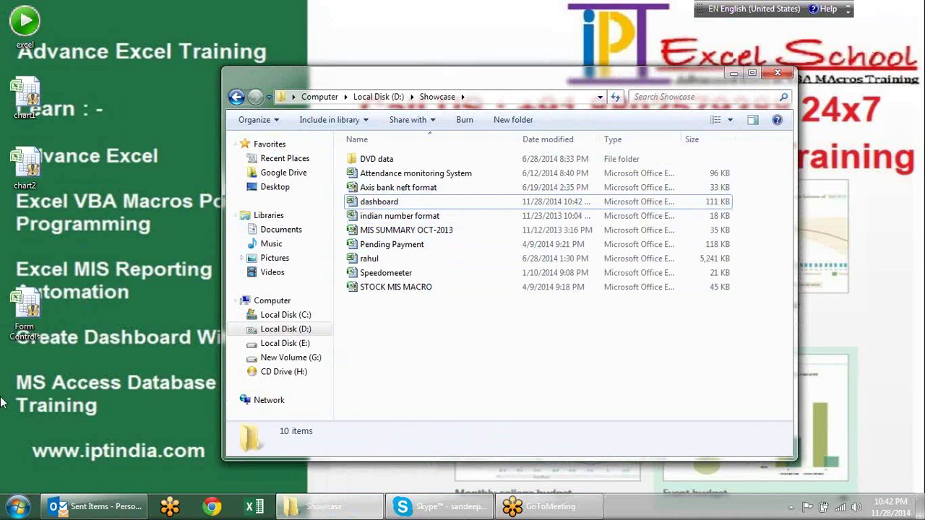
pyautogui.hotkey('shift', 'Down')
pyautogui.hotkey('shift', 'Down')
pyautogui.hotkey('shift', 'Down')
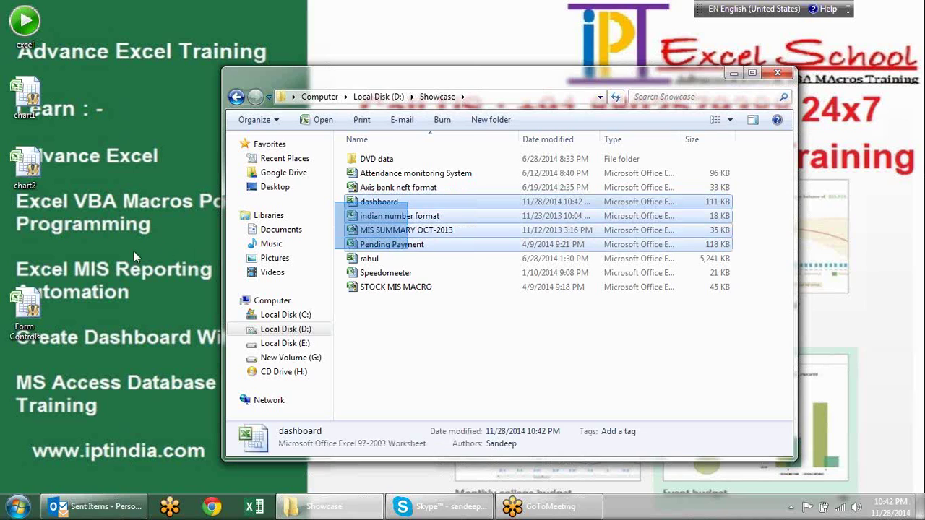
pyautogui.click(472, 353)
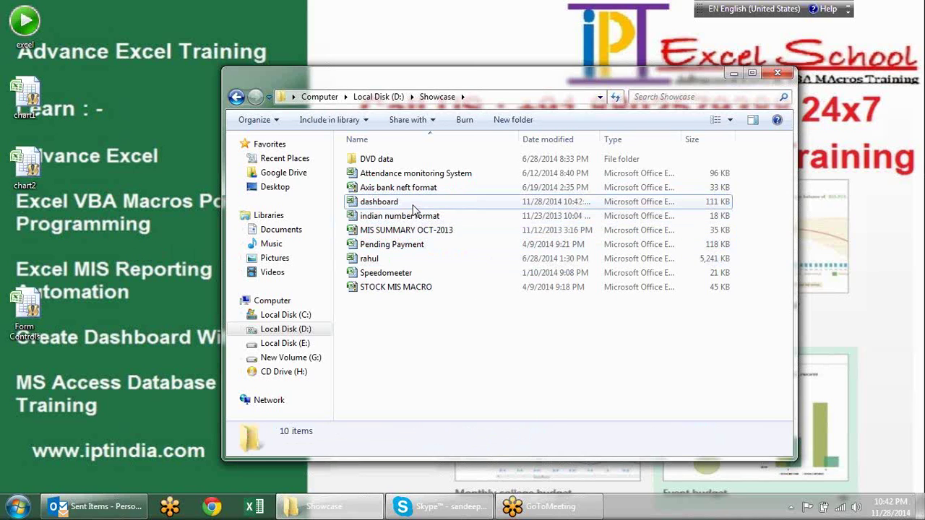
pyautogui.click(414, 206)
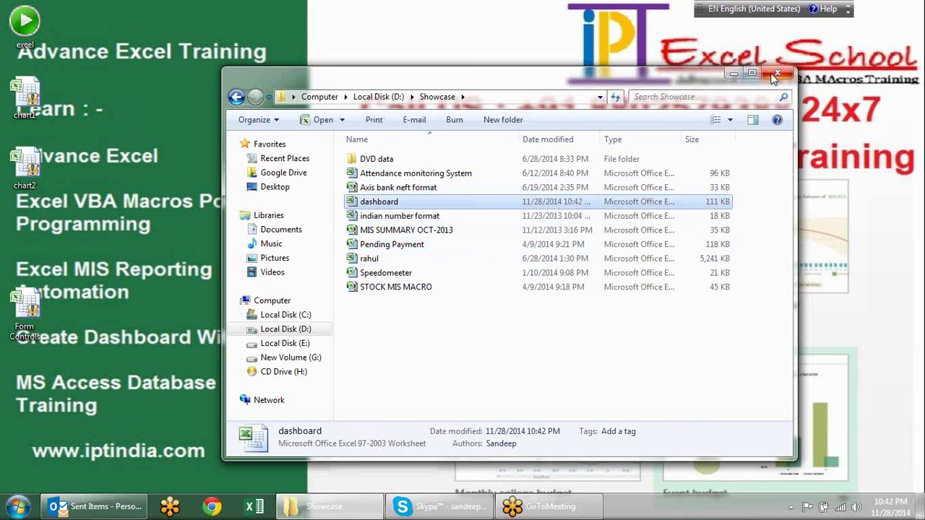
pyautogui.click(777, 73)
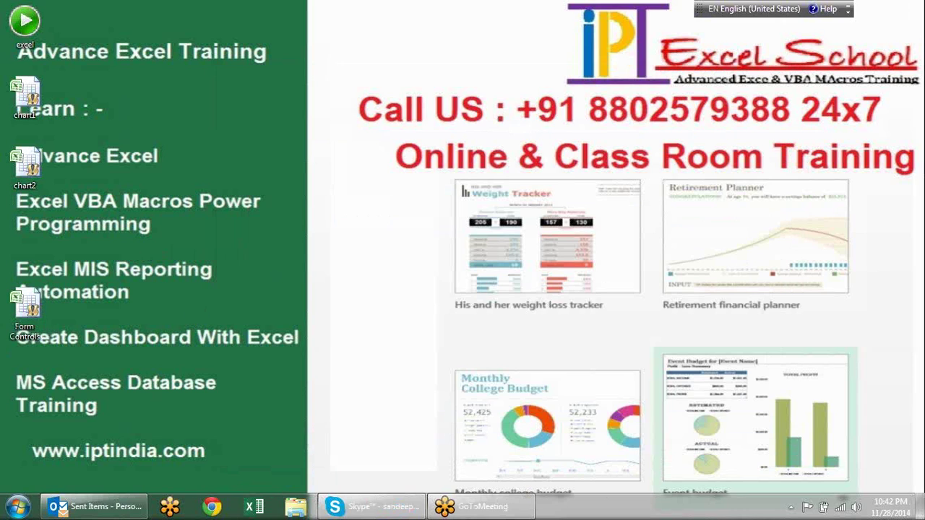